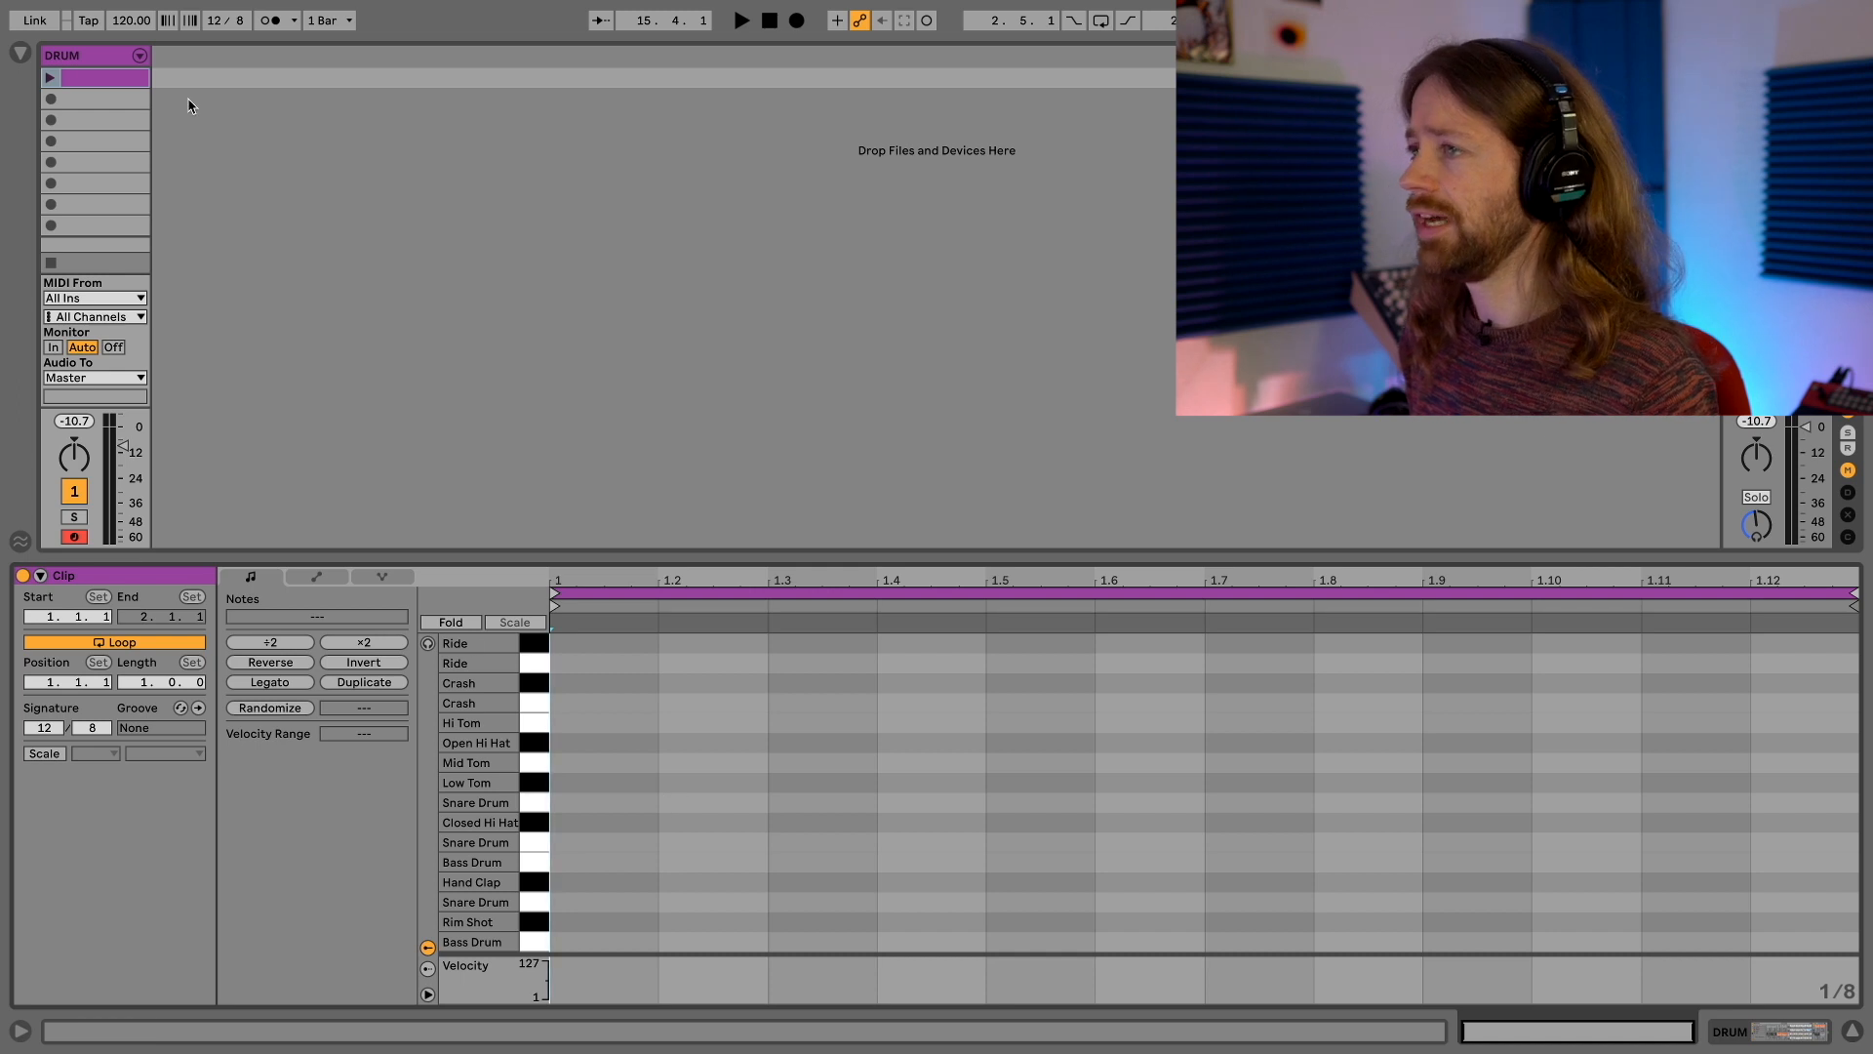
Set the project's time signature to 4/4
click(208, 15)
text(4)
click(244, 21)
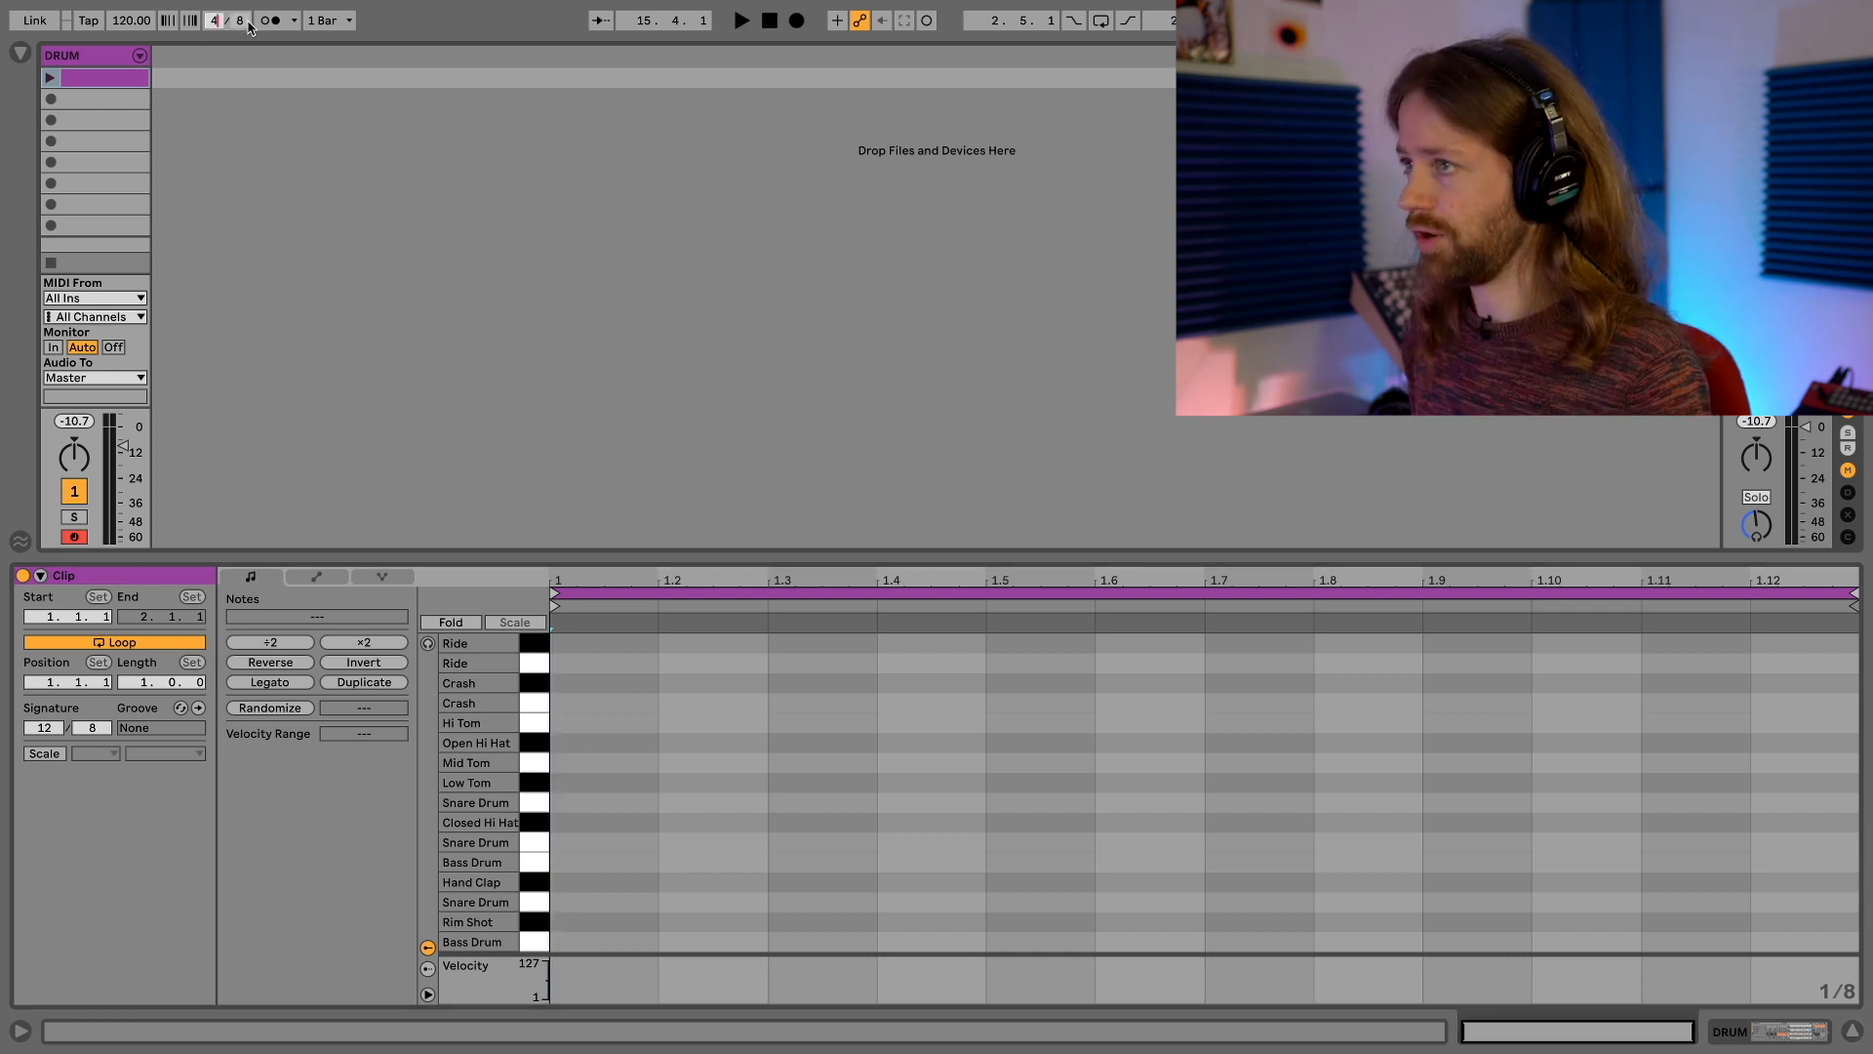
text(4)
key(Return)
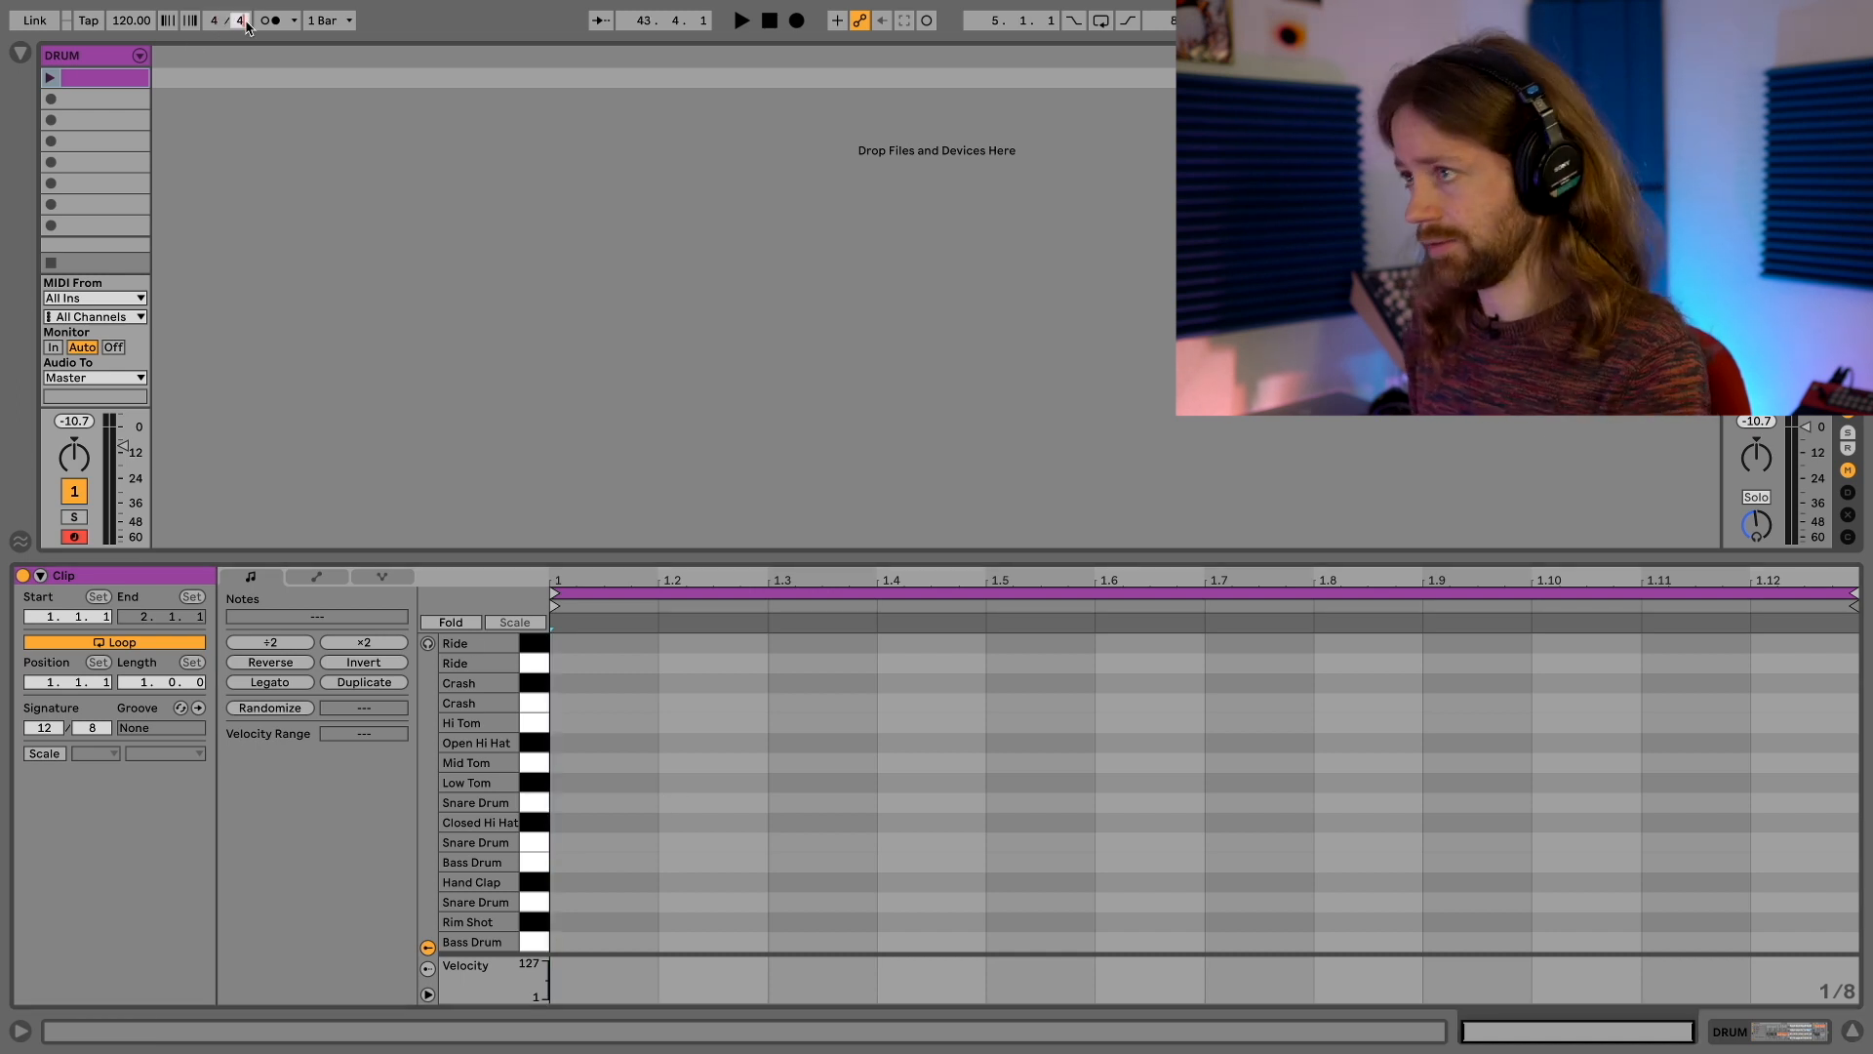
Replace the drum track's existing clip with a new empty one and set its grid to 1/8 triplets
key(Delete)
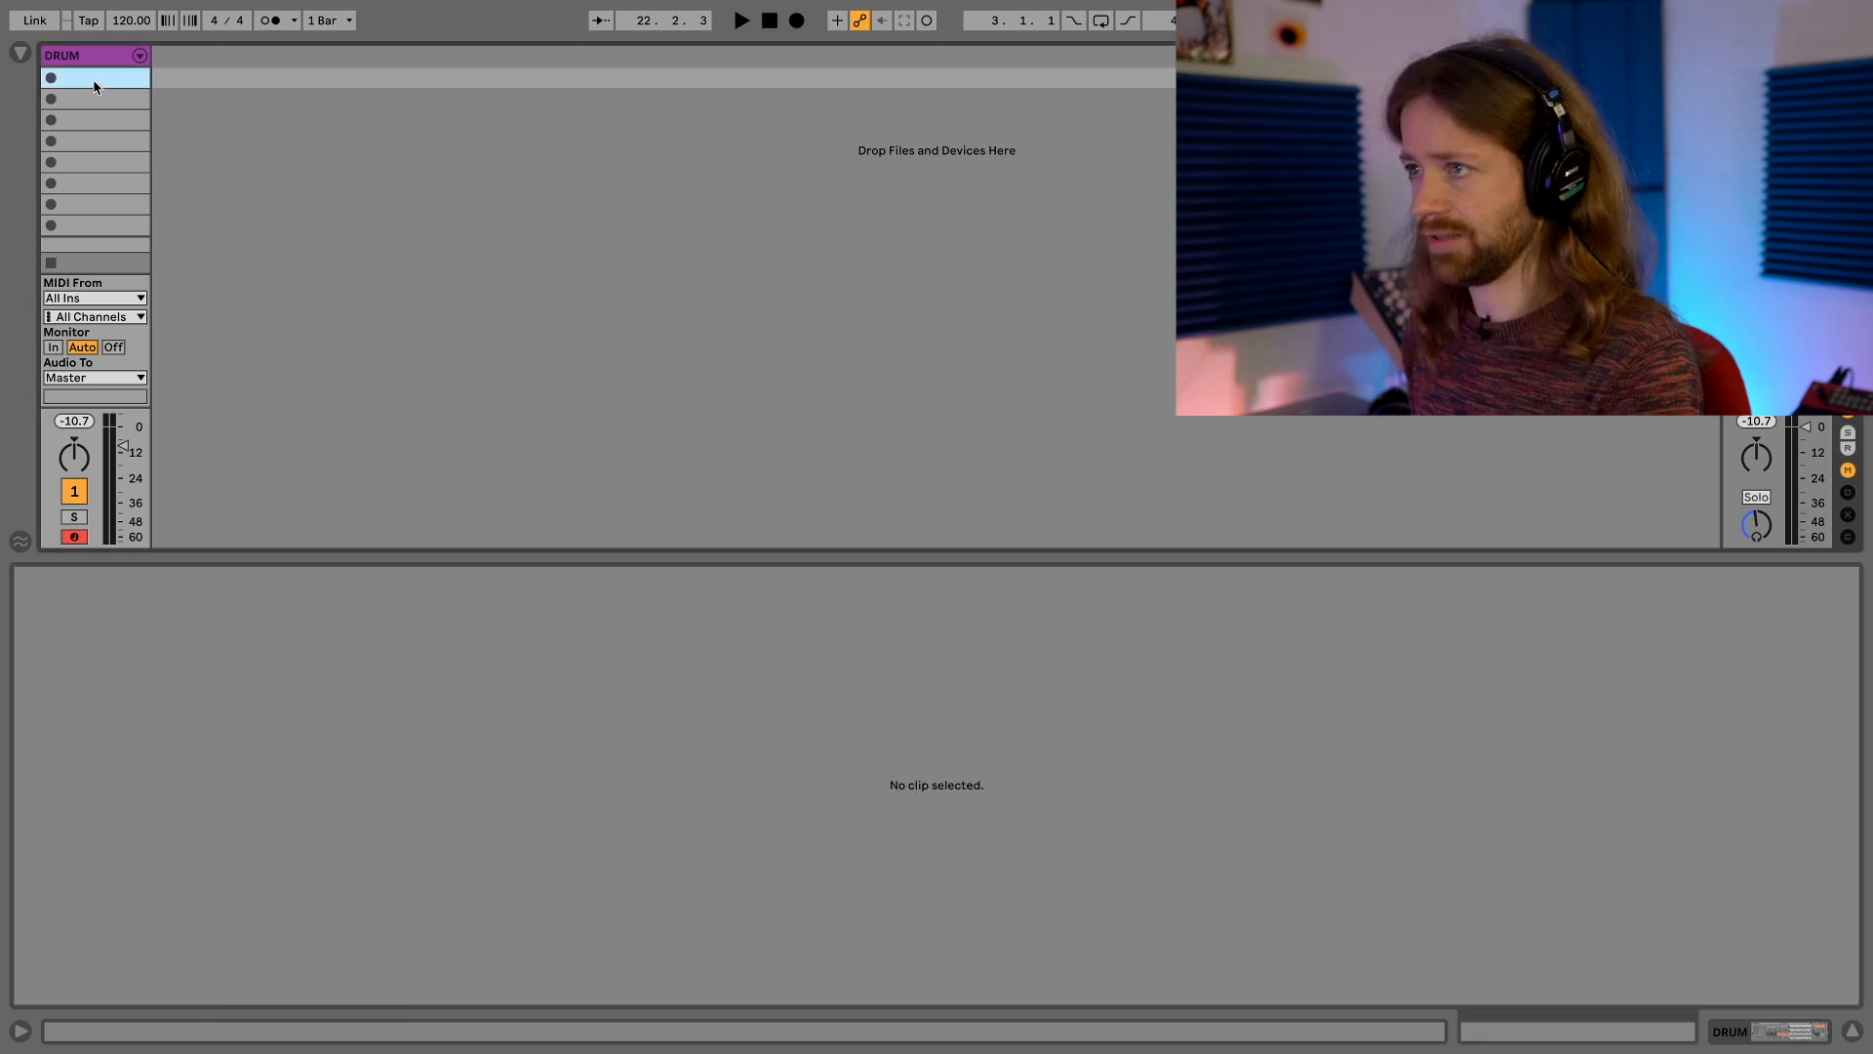
double_click(95, 84)
right_click(700, 694)
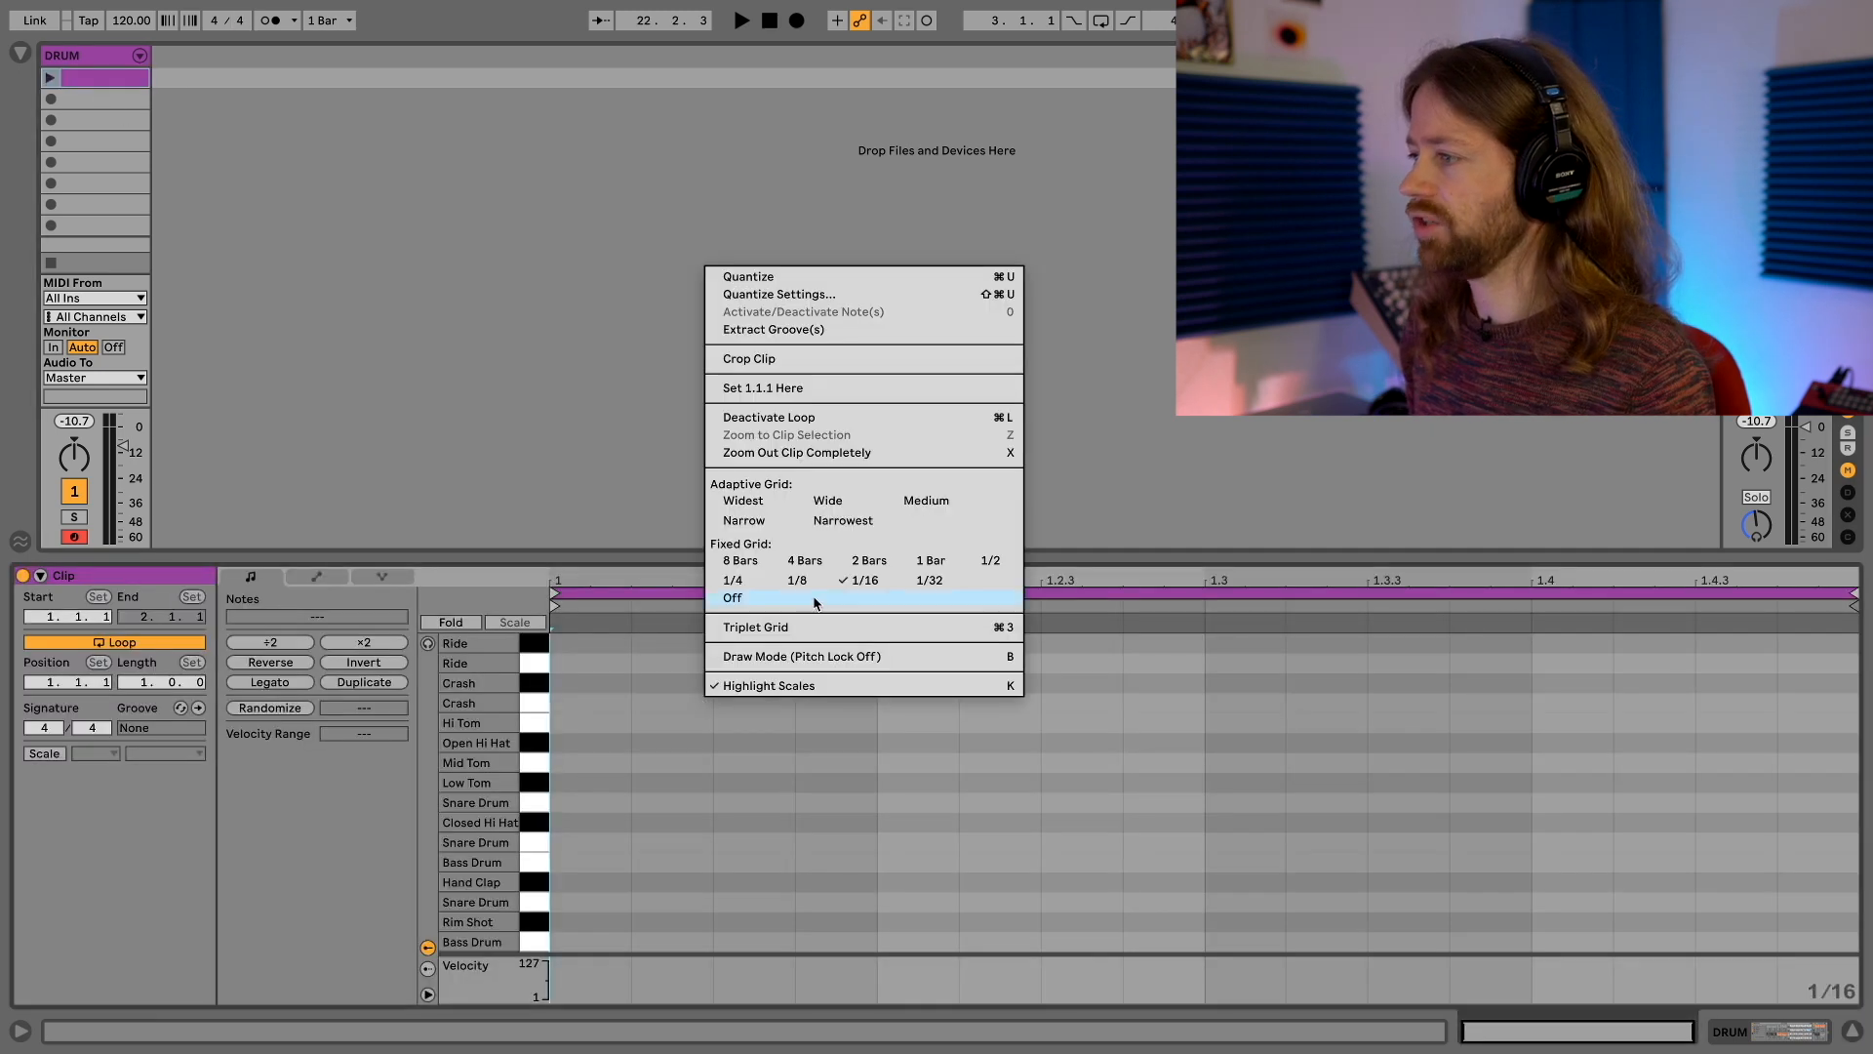
click(814, 626)
right_click(810, 656)
click(890, 541)
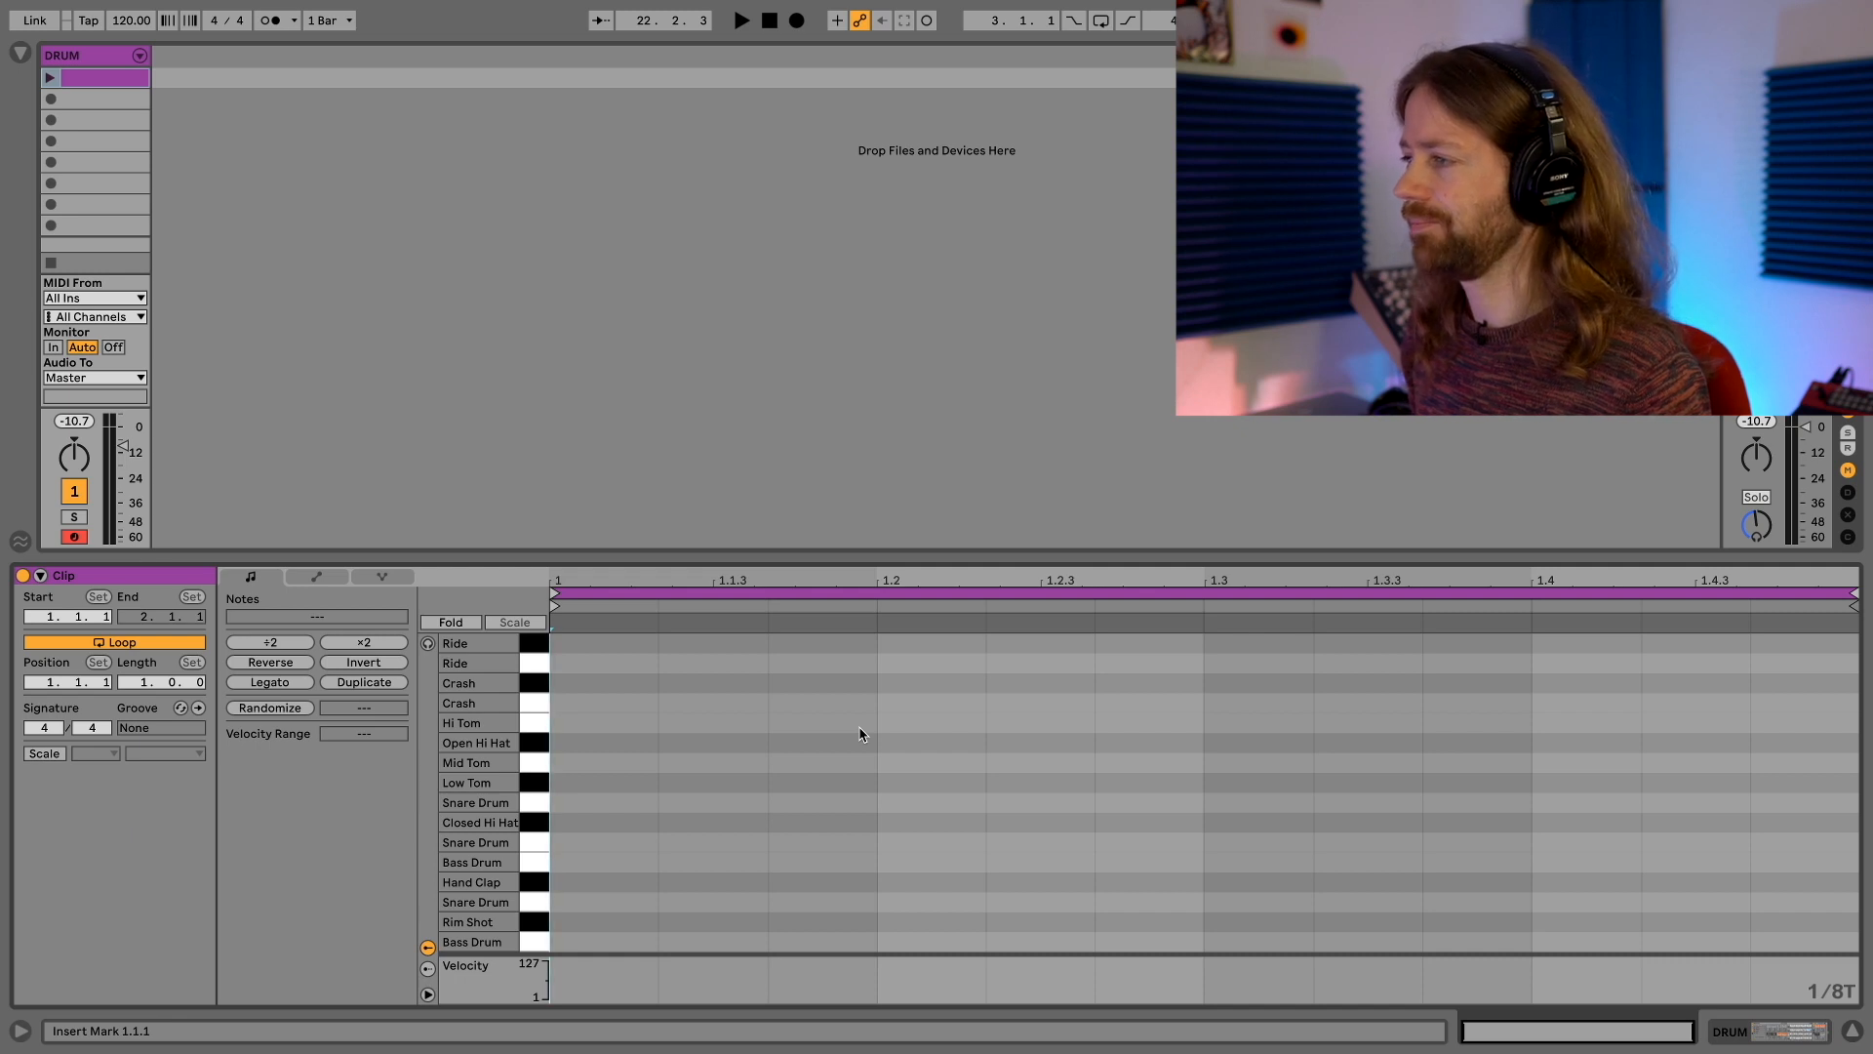
Draw bass drum notes on all four beats at 1.1, 1.2, 1.3 and 1.4, and play the loop
key(space)
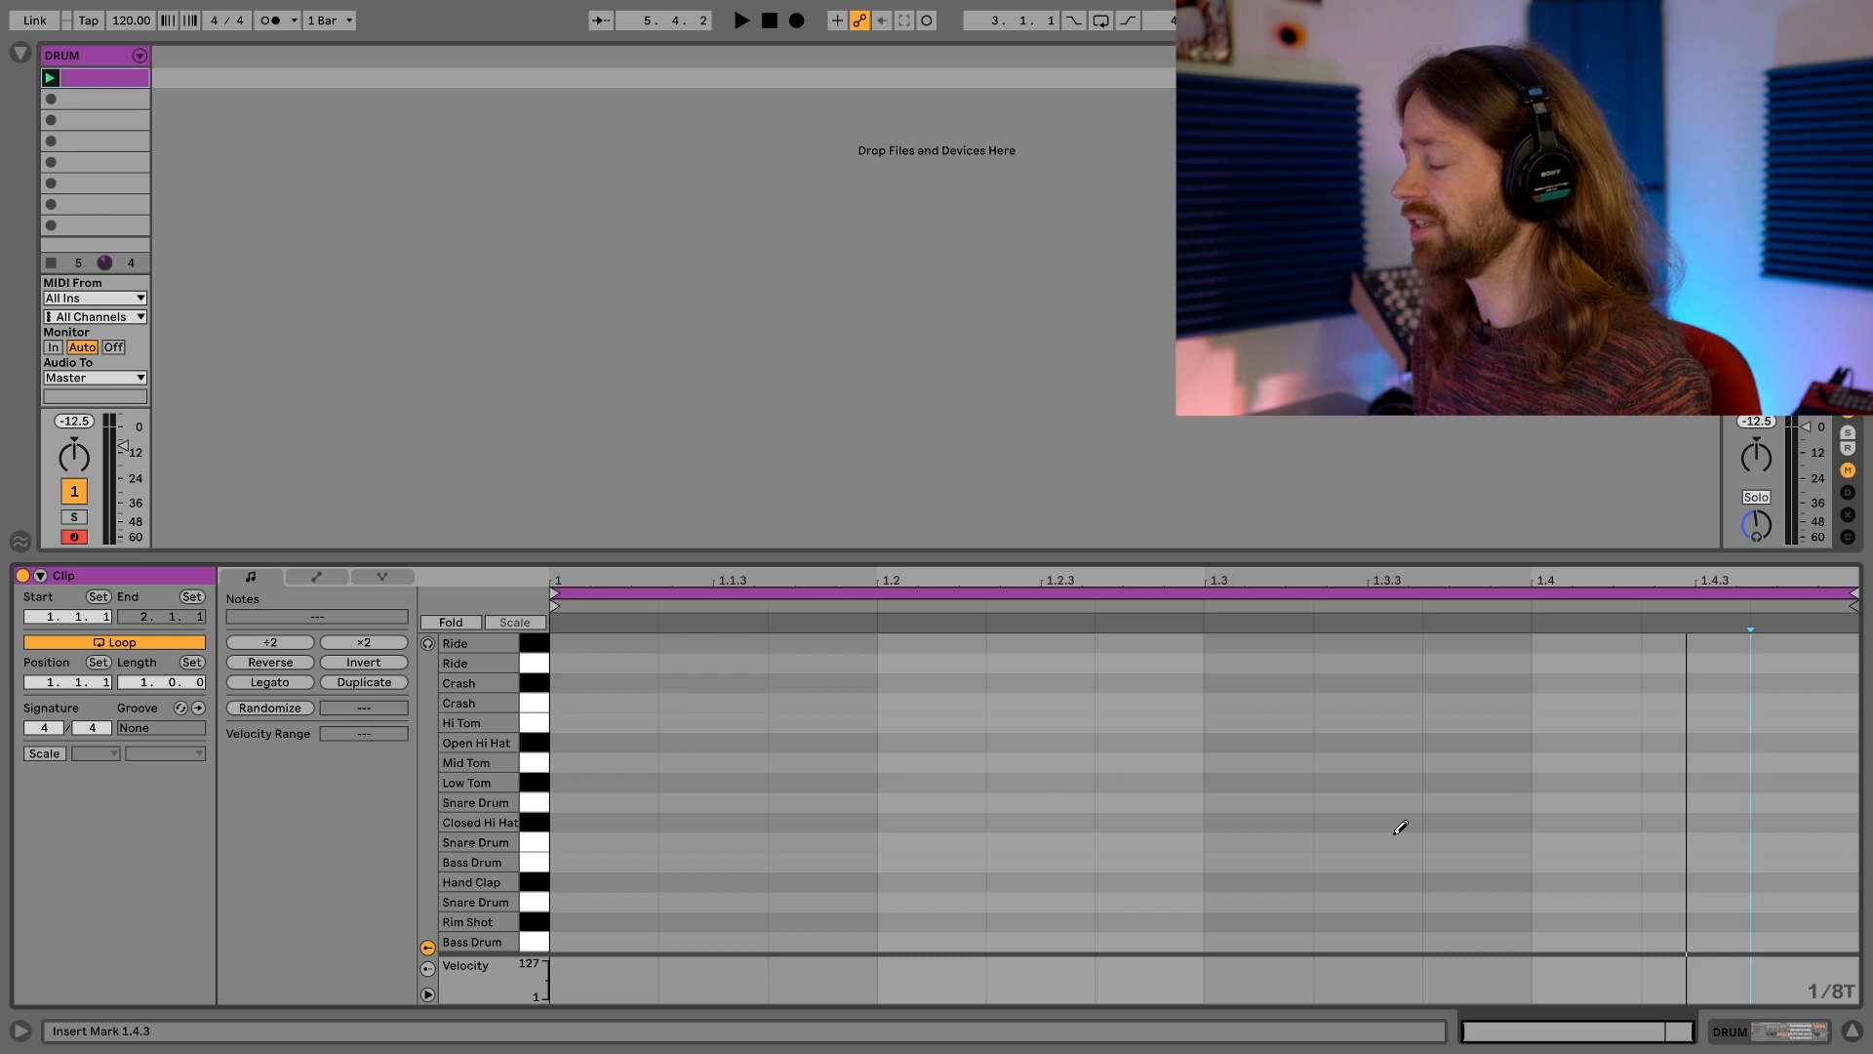
click(609, 939)
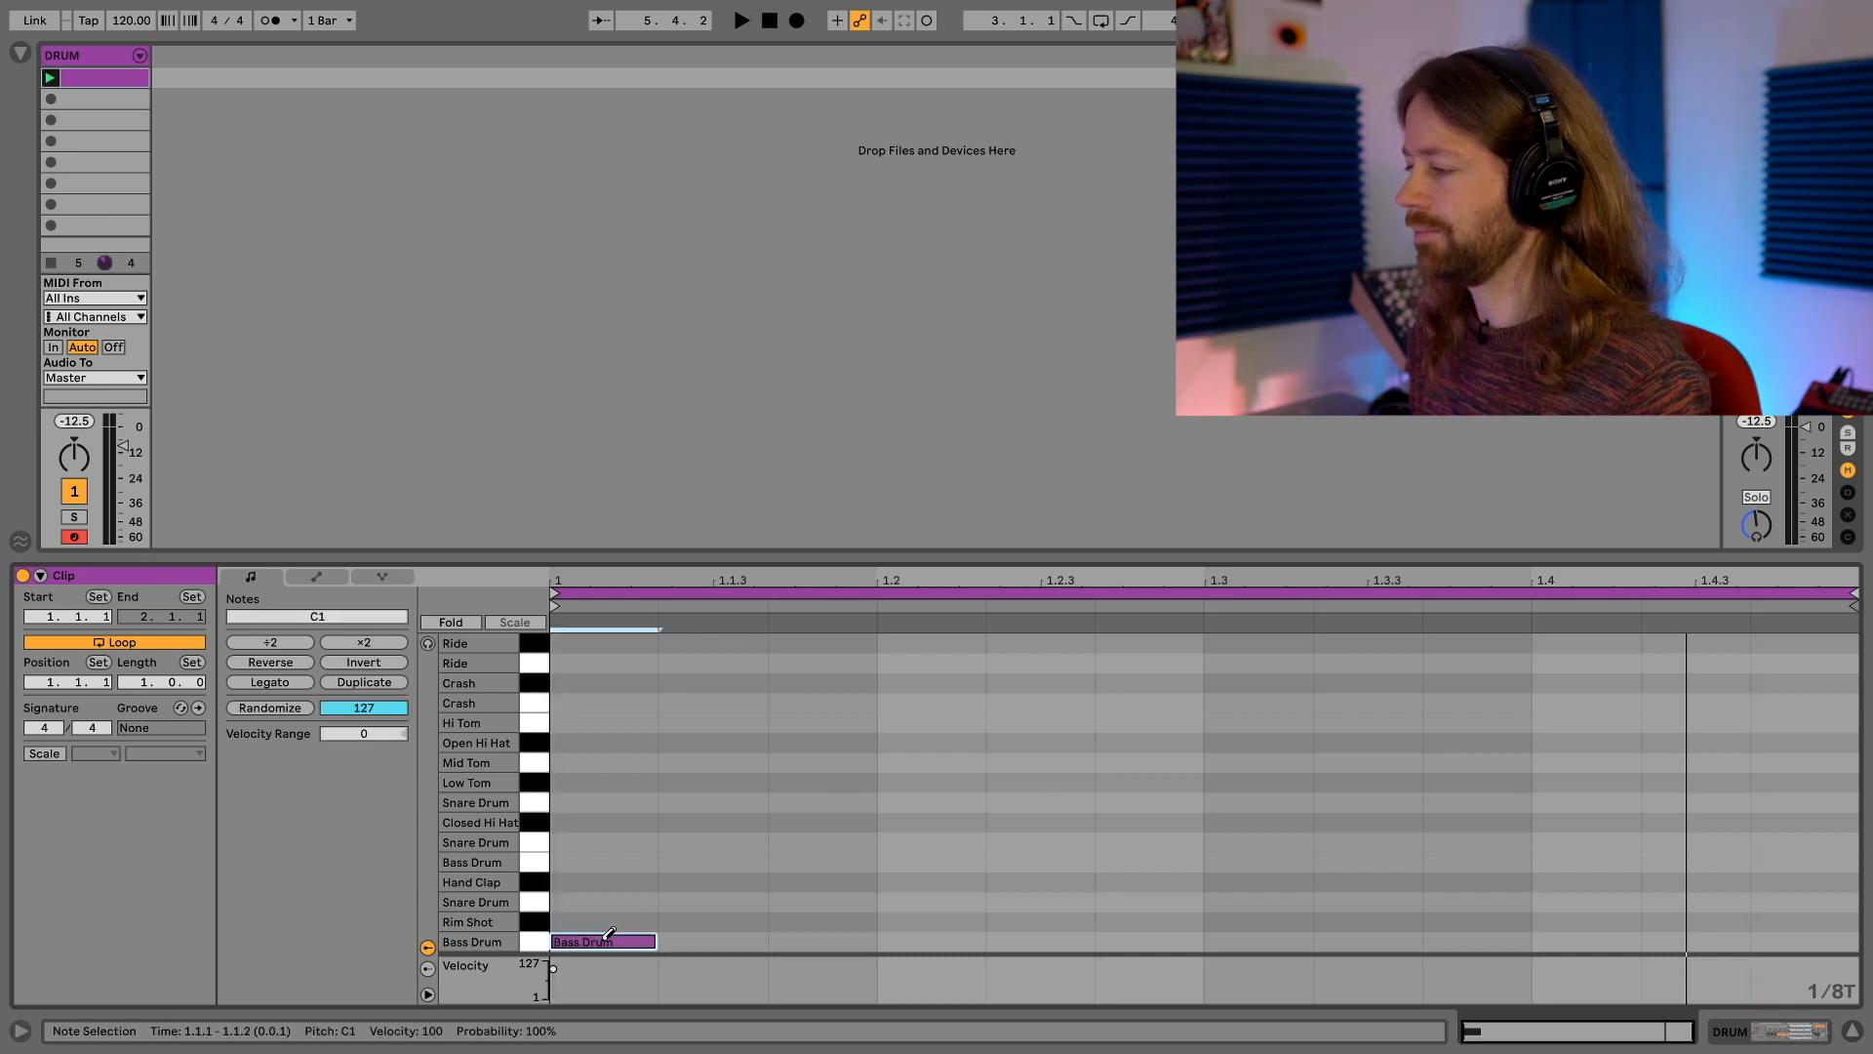
click(979, 941)
click(1241, 939)
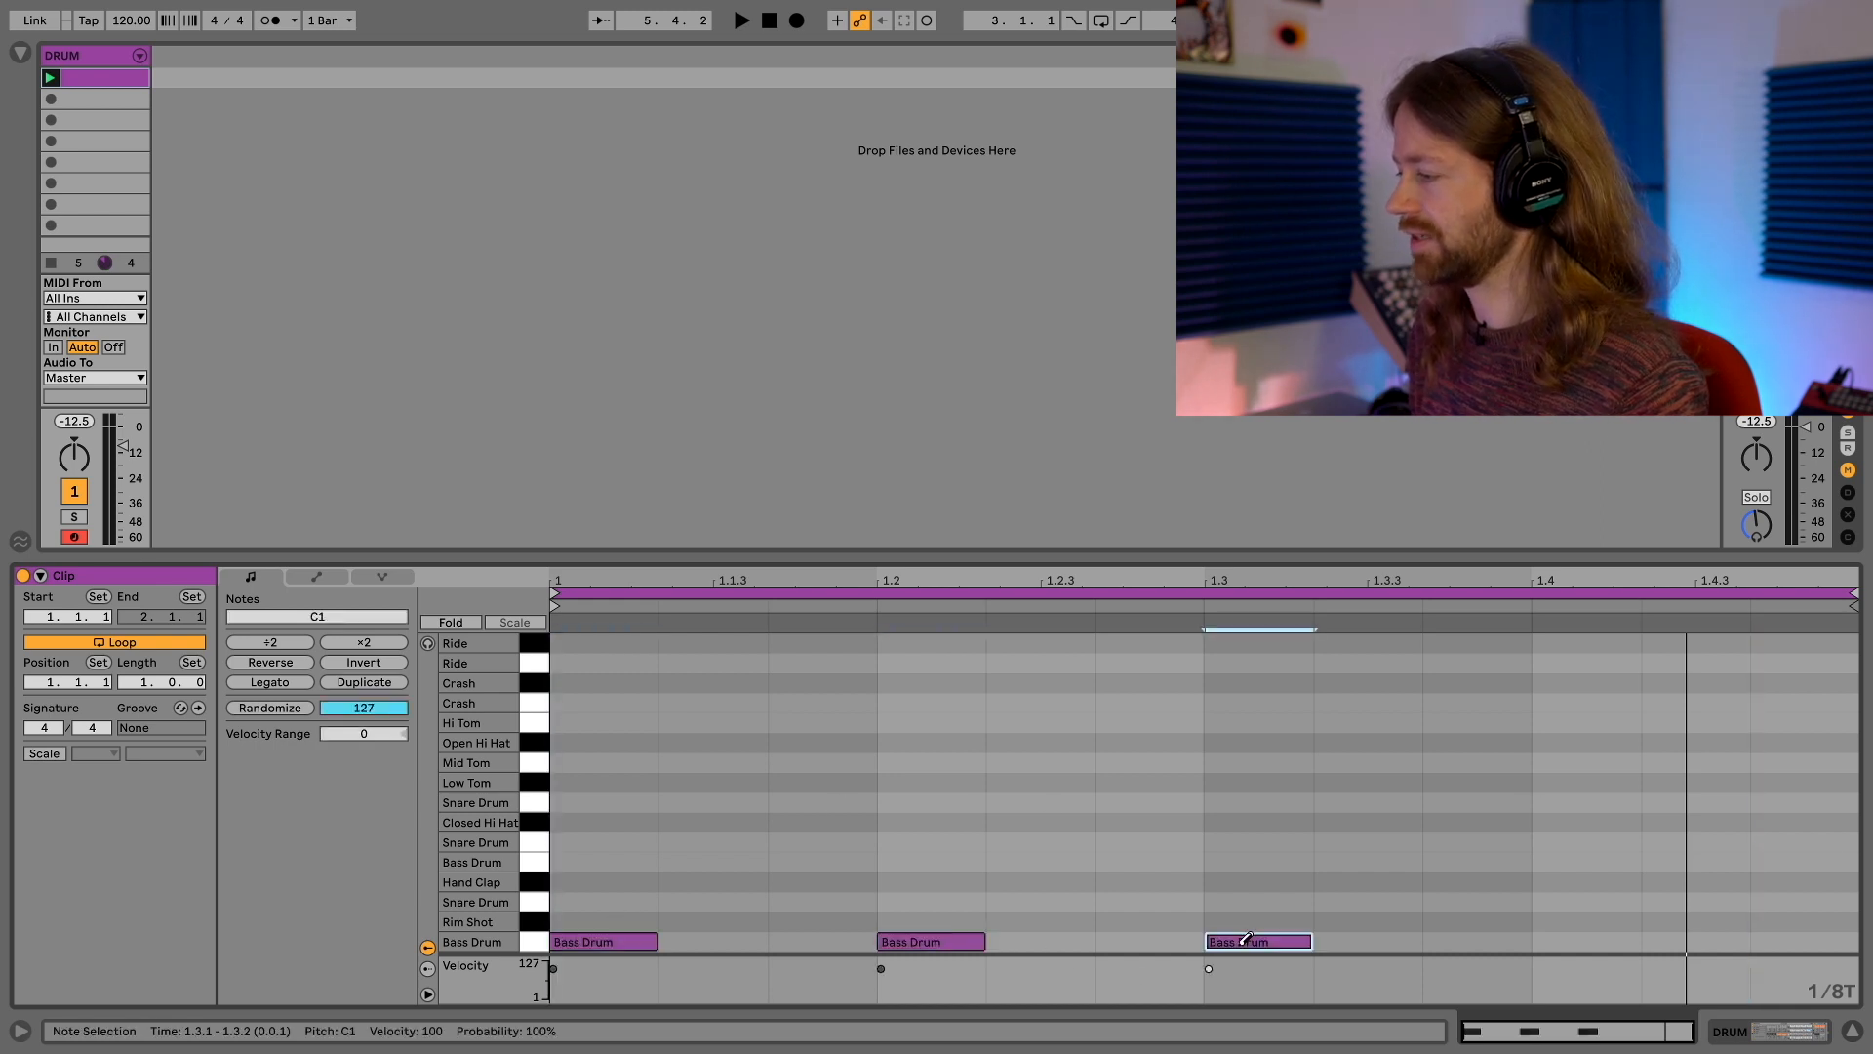
click(1616, 938)
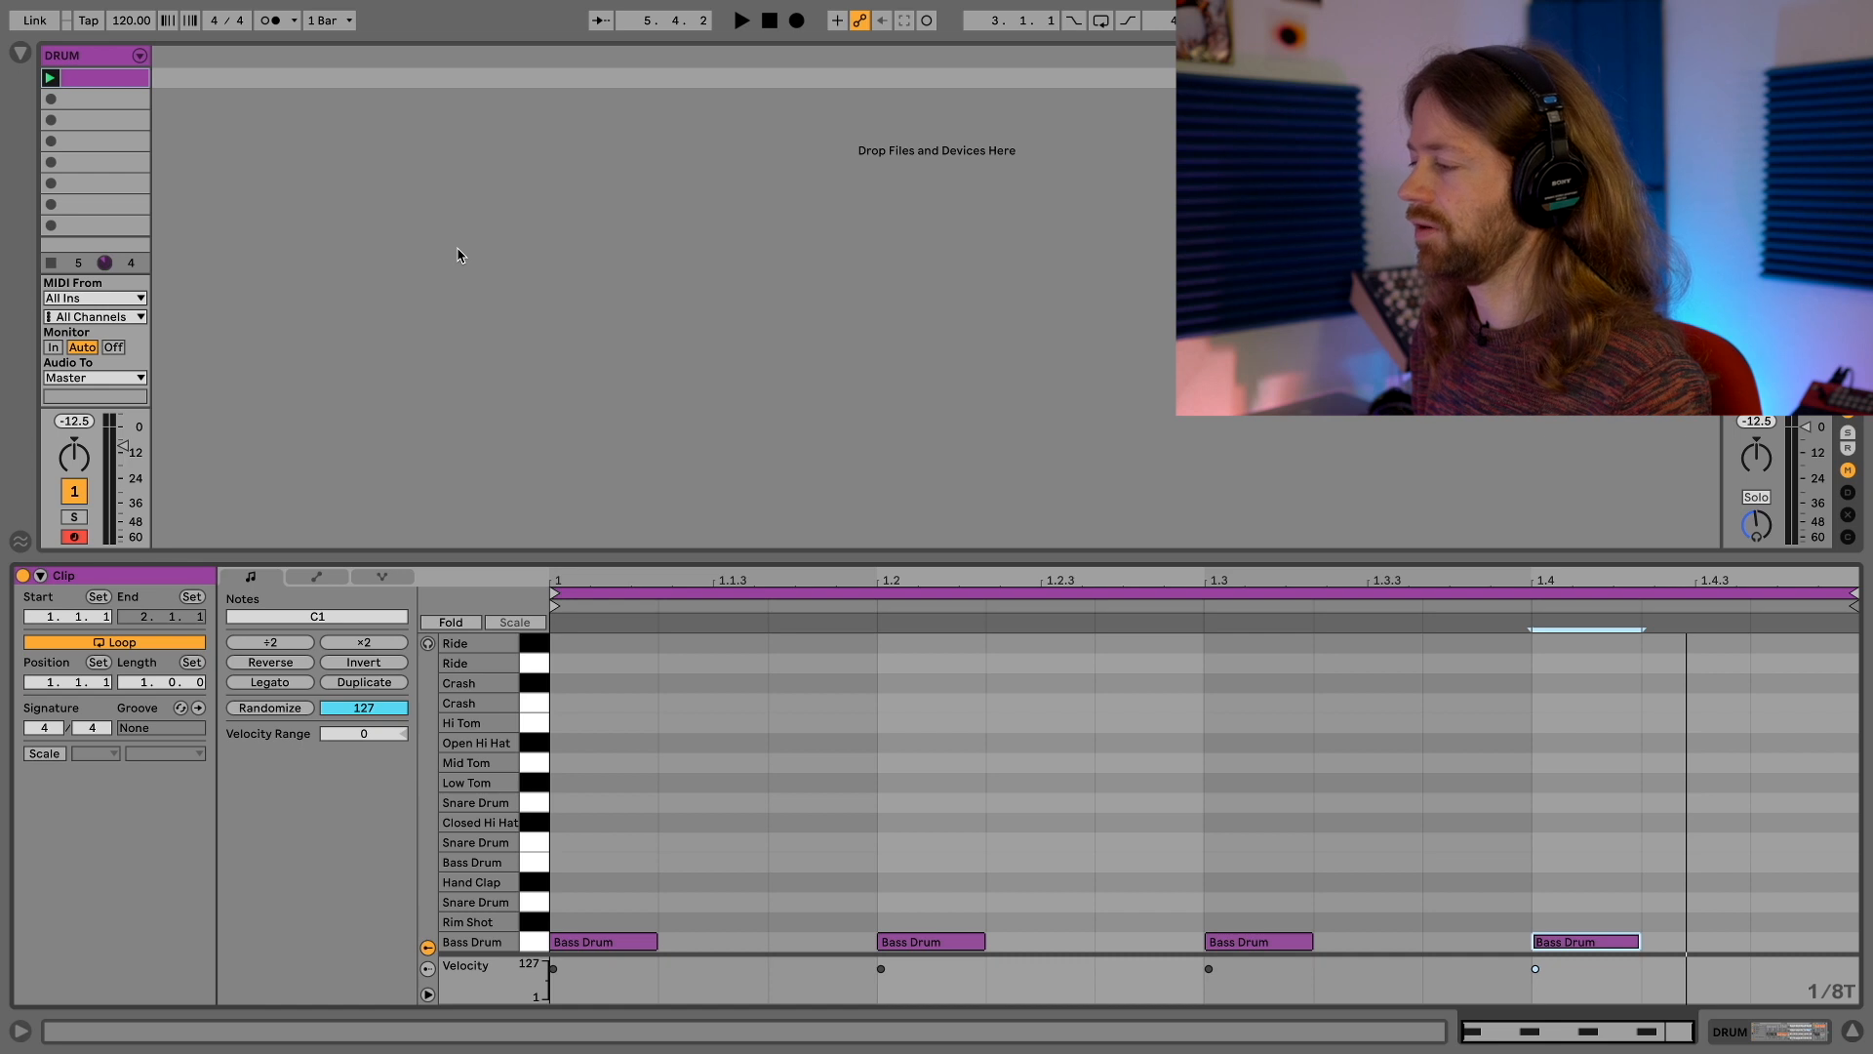
key(space)
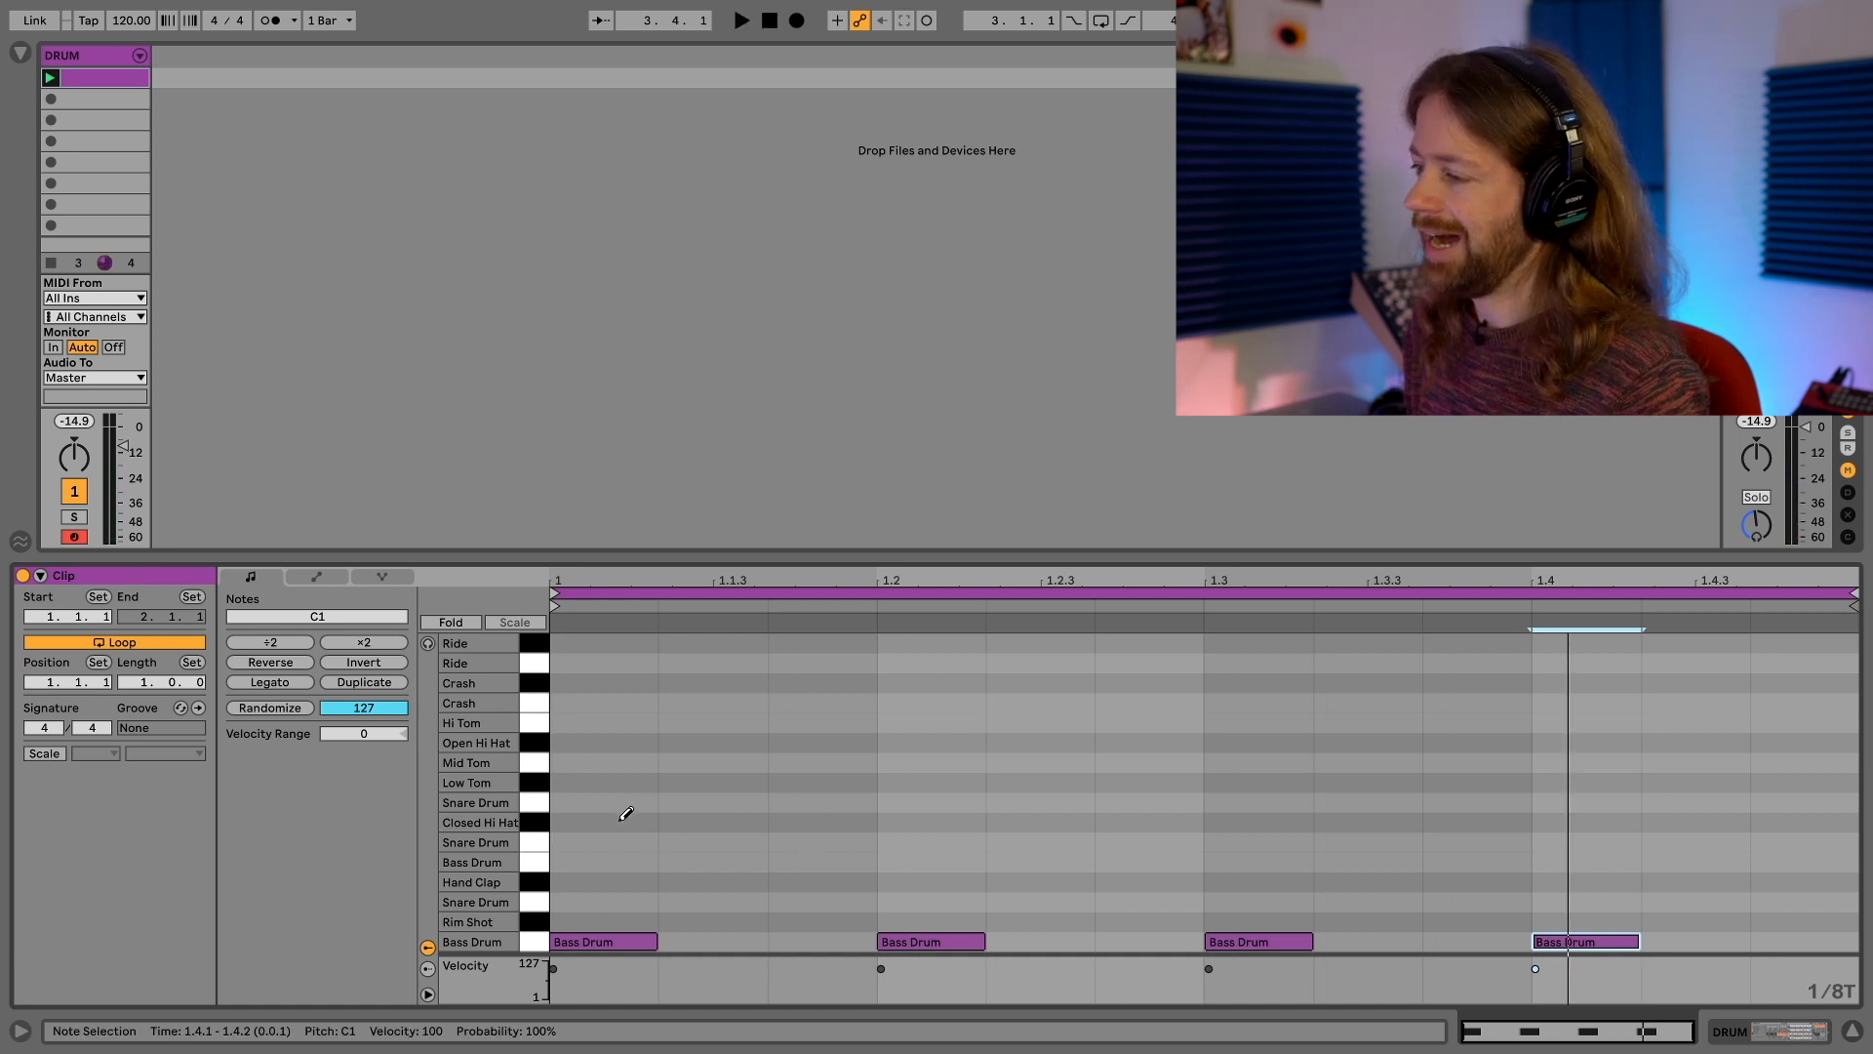
Add closed hi-hat notes at 1.1.1, 1.2.2 and 1.3.3 on the triplet grid, and play the pattern
click(621, 822)
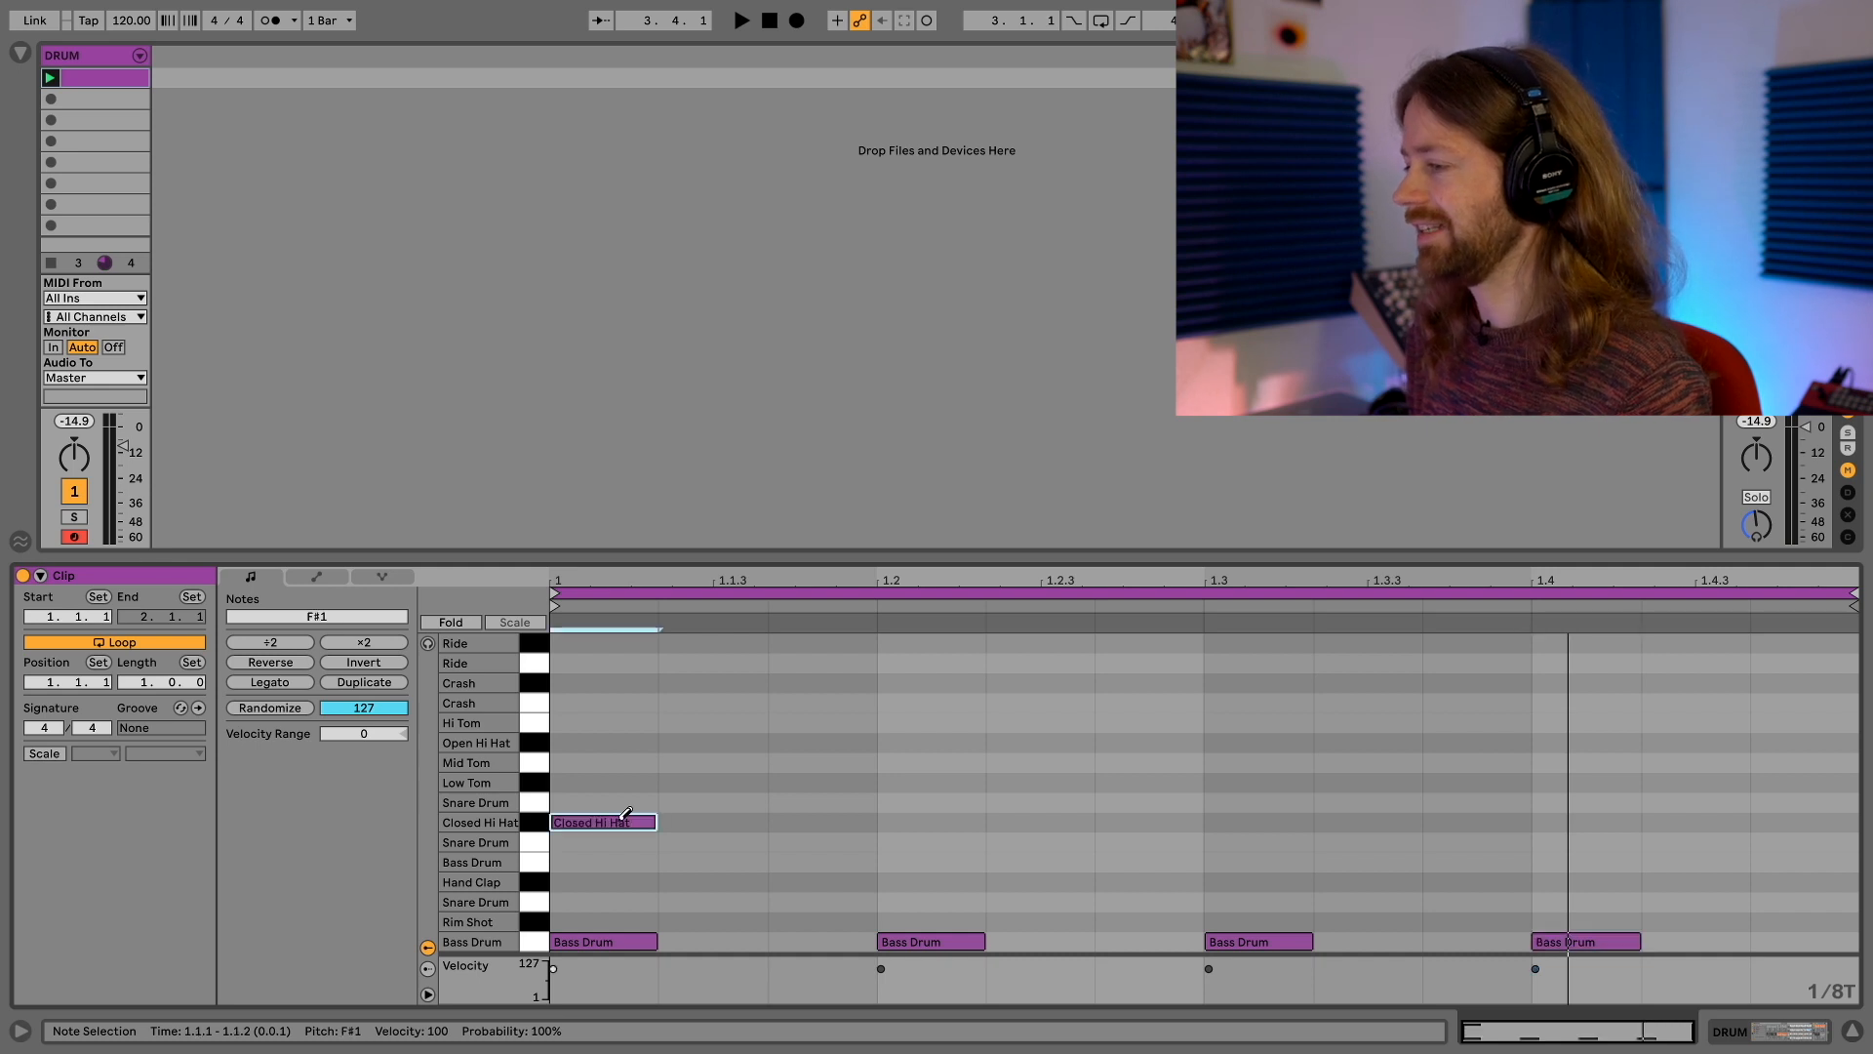
click(1056, 822)
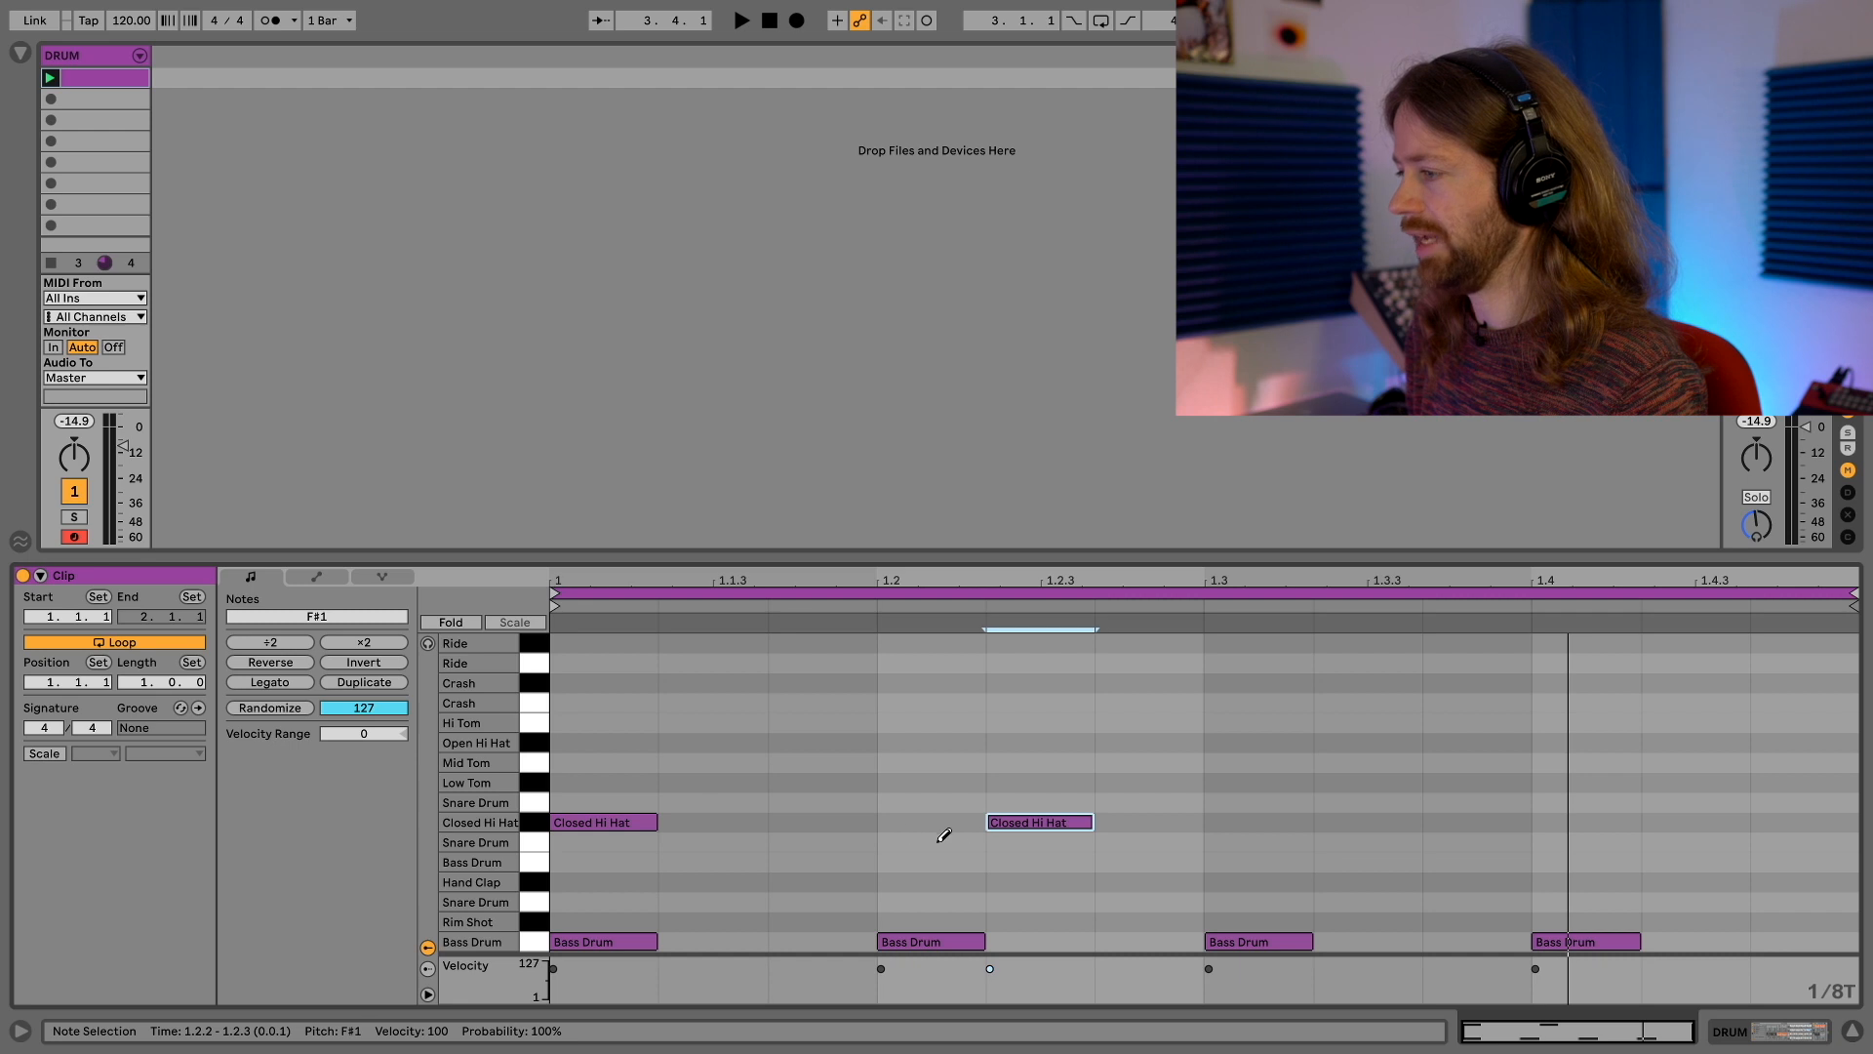
click(1528, 822)
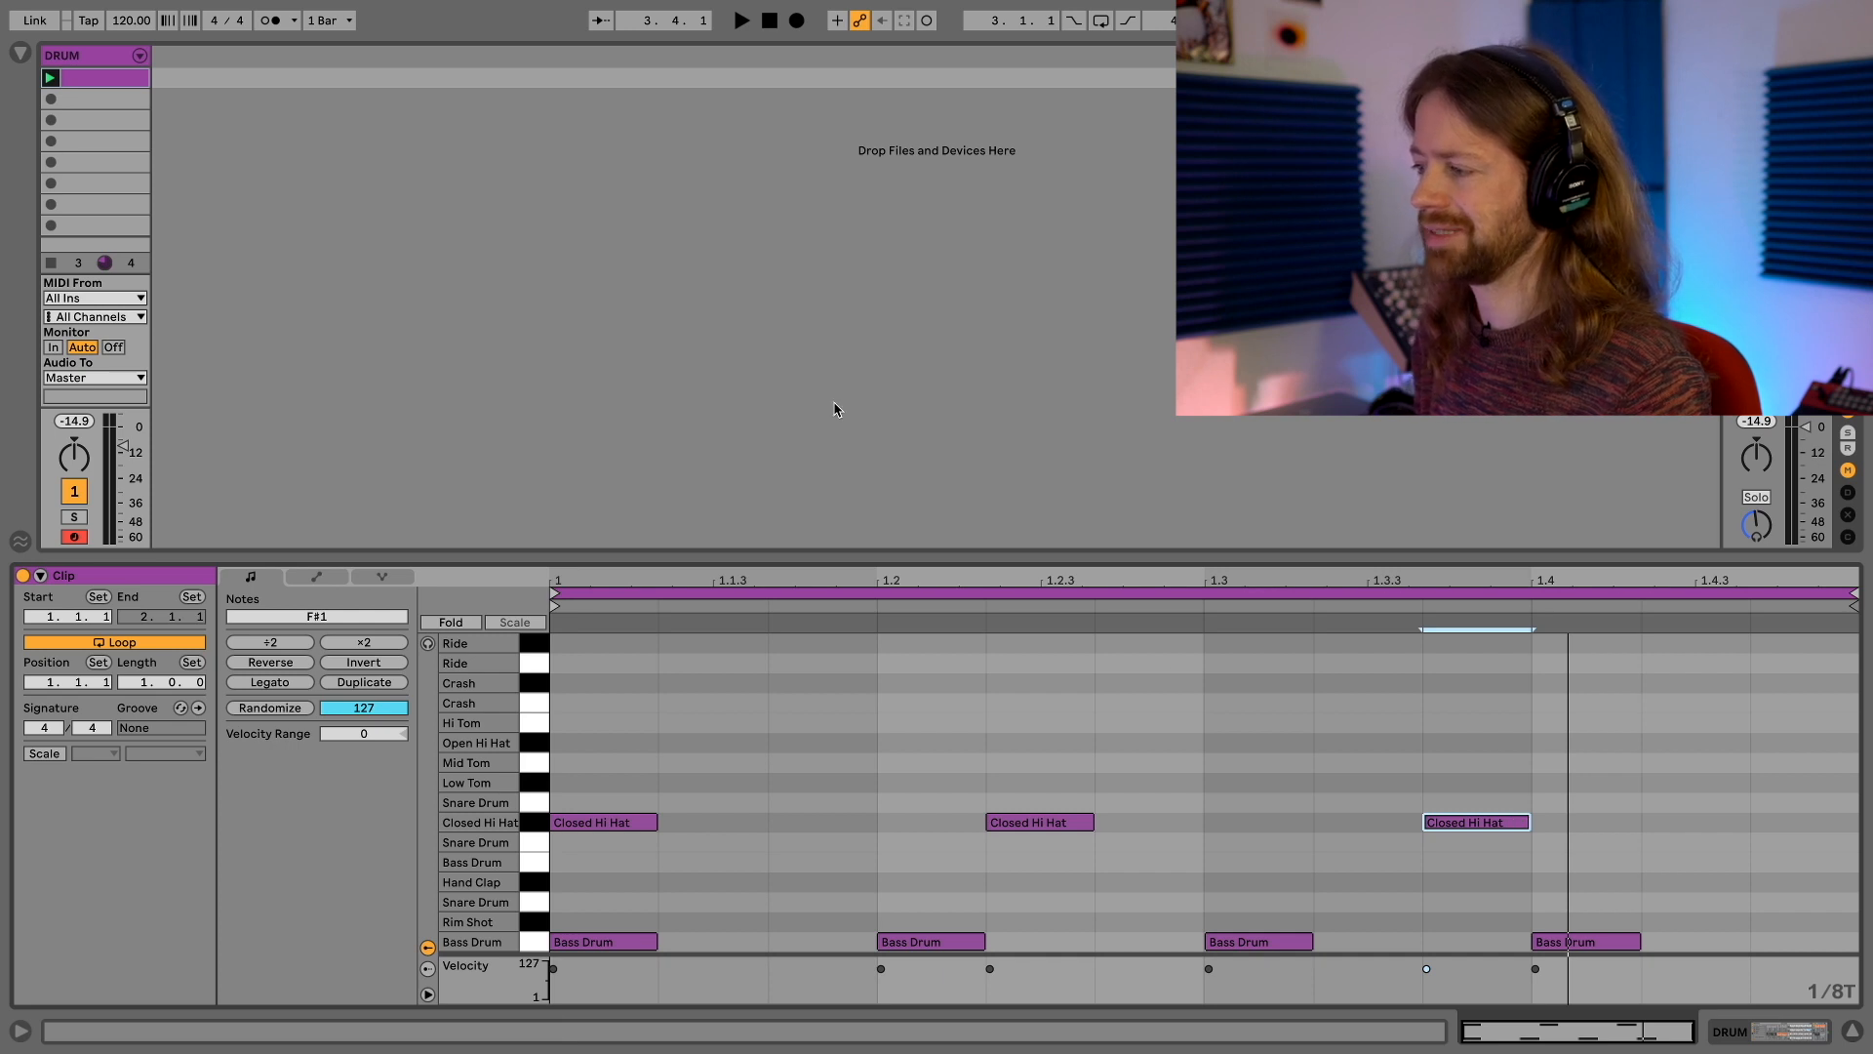
key(space)
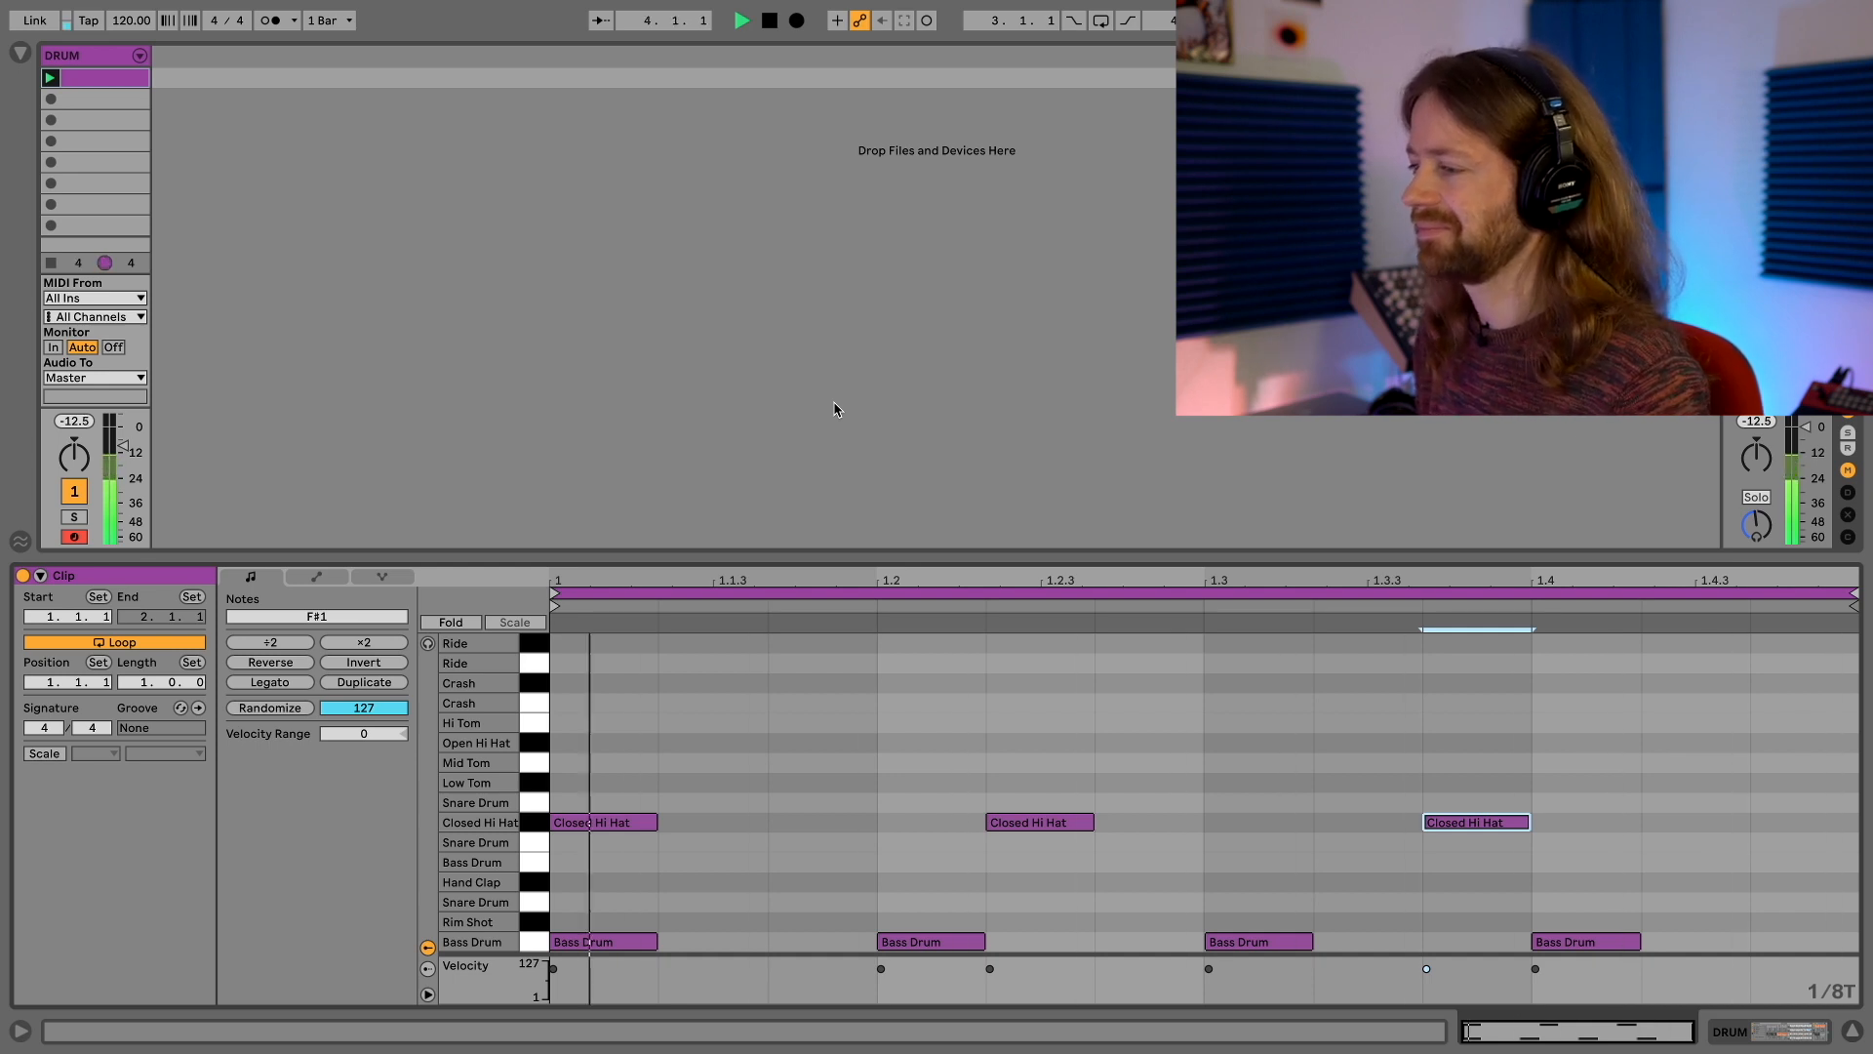
key(space)
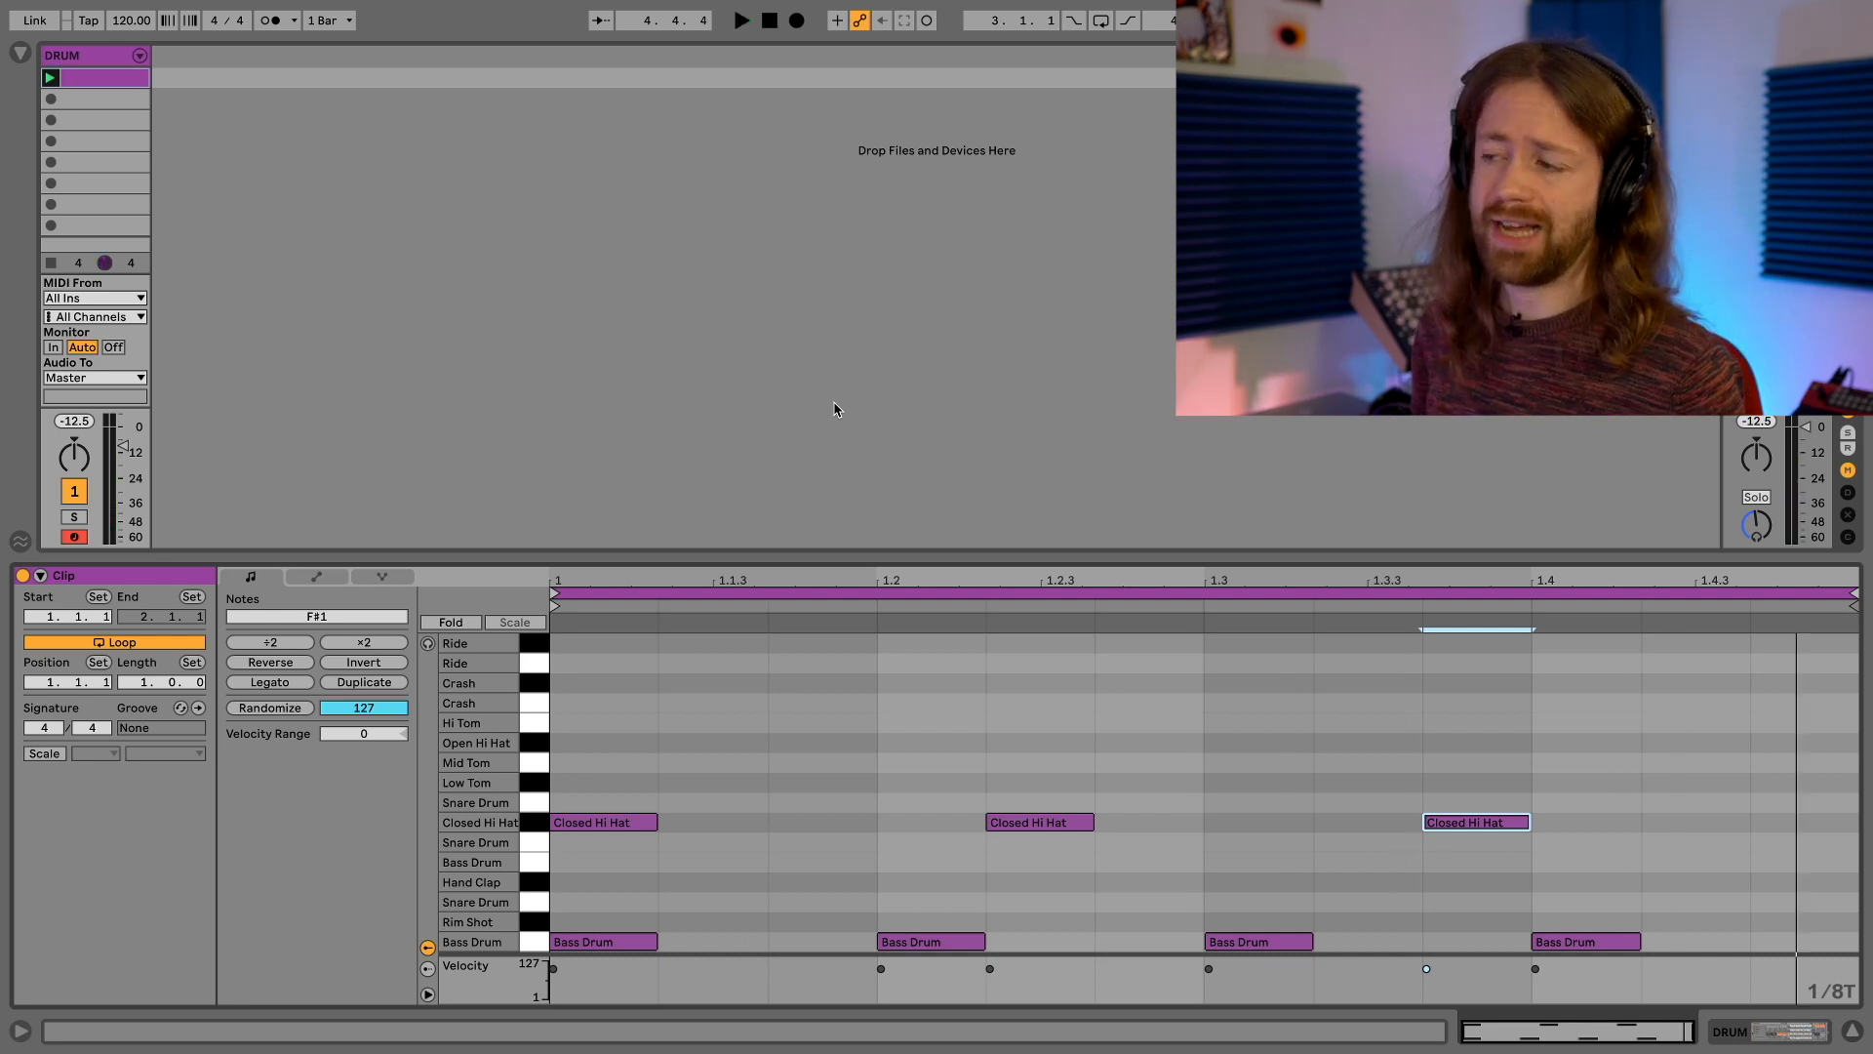
Add closed hi-hat notes at 1.1.3, 1.3.1 and 1.4.2, and play the pattern
click(834, 819)
click(1283, 817)
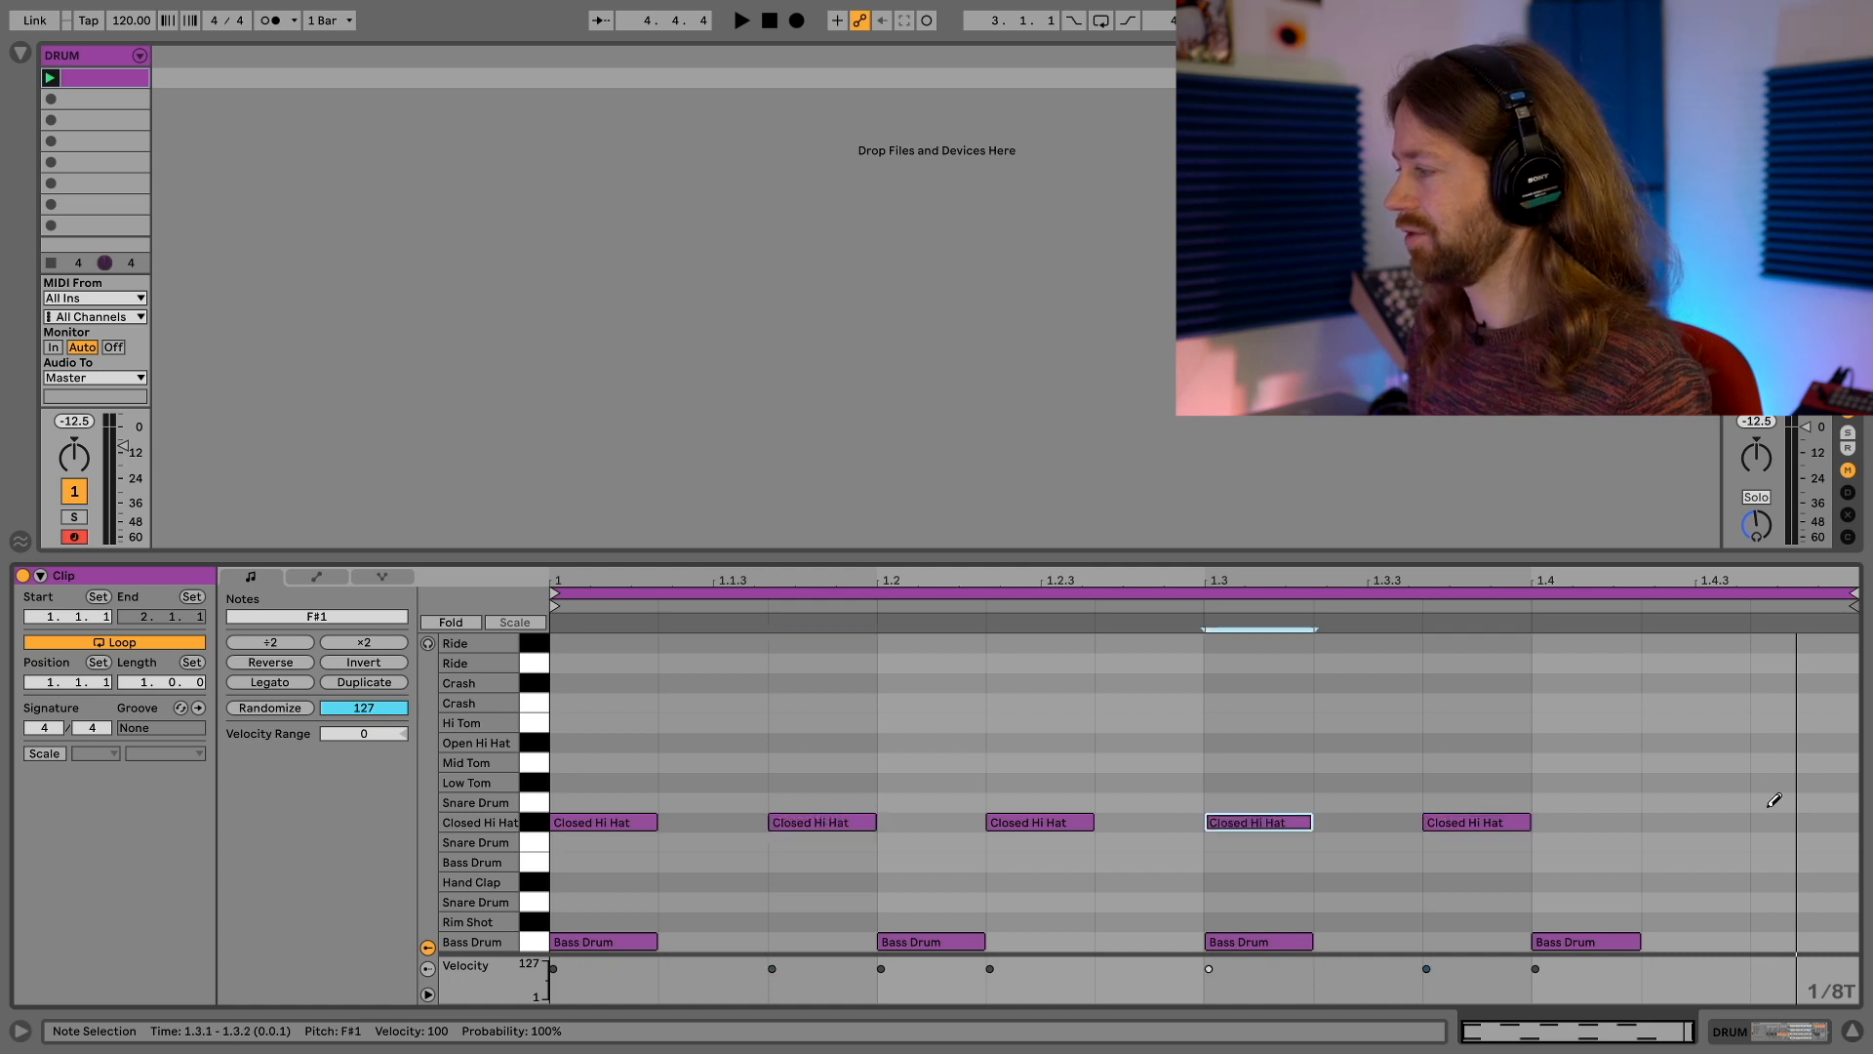
click(1723, 819)
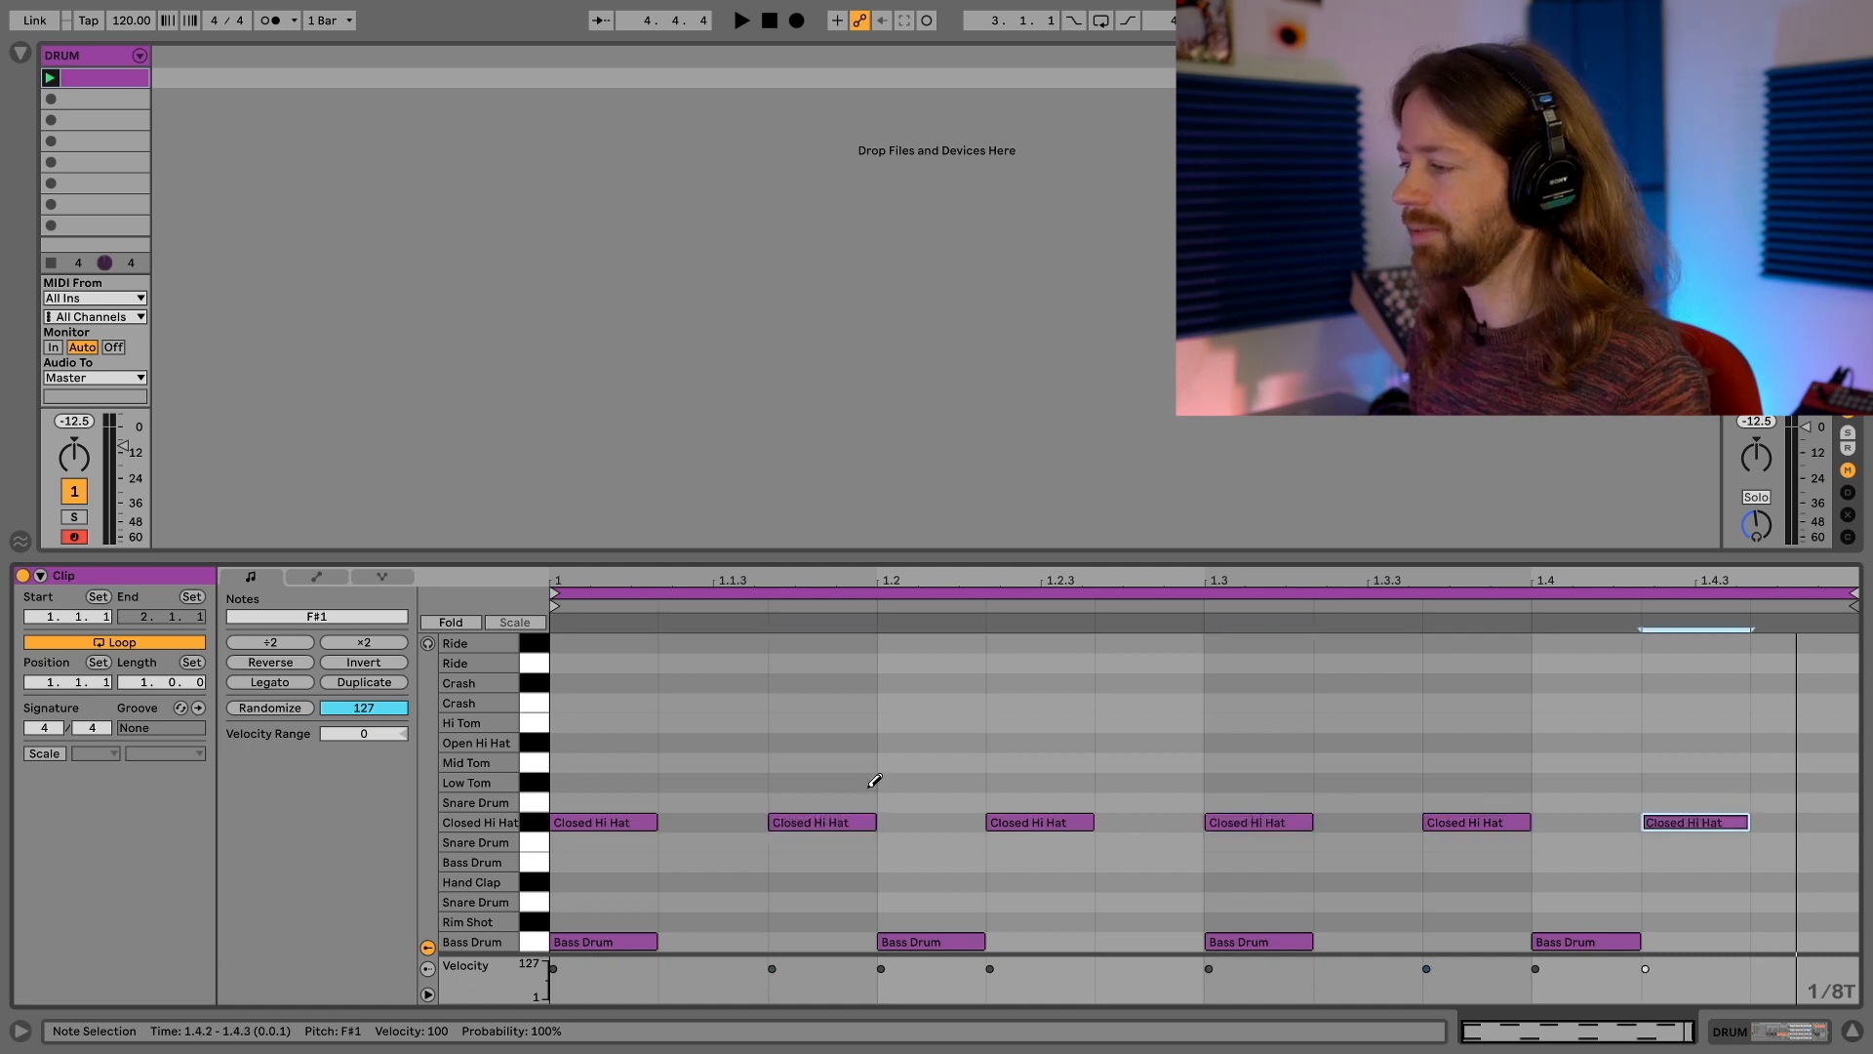
key(space)
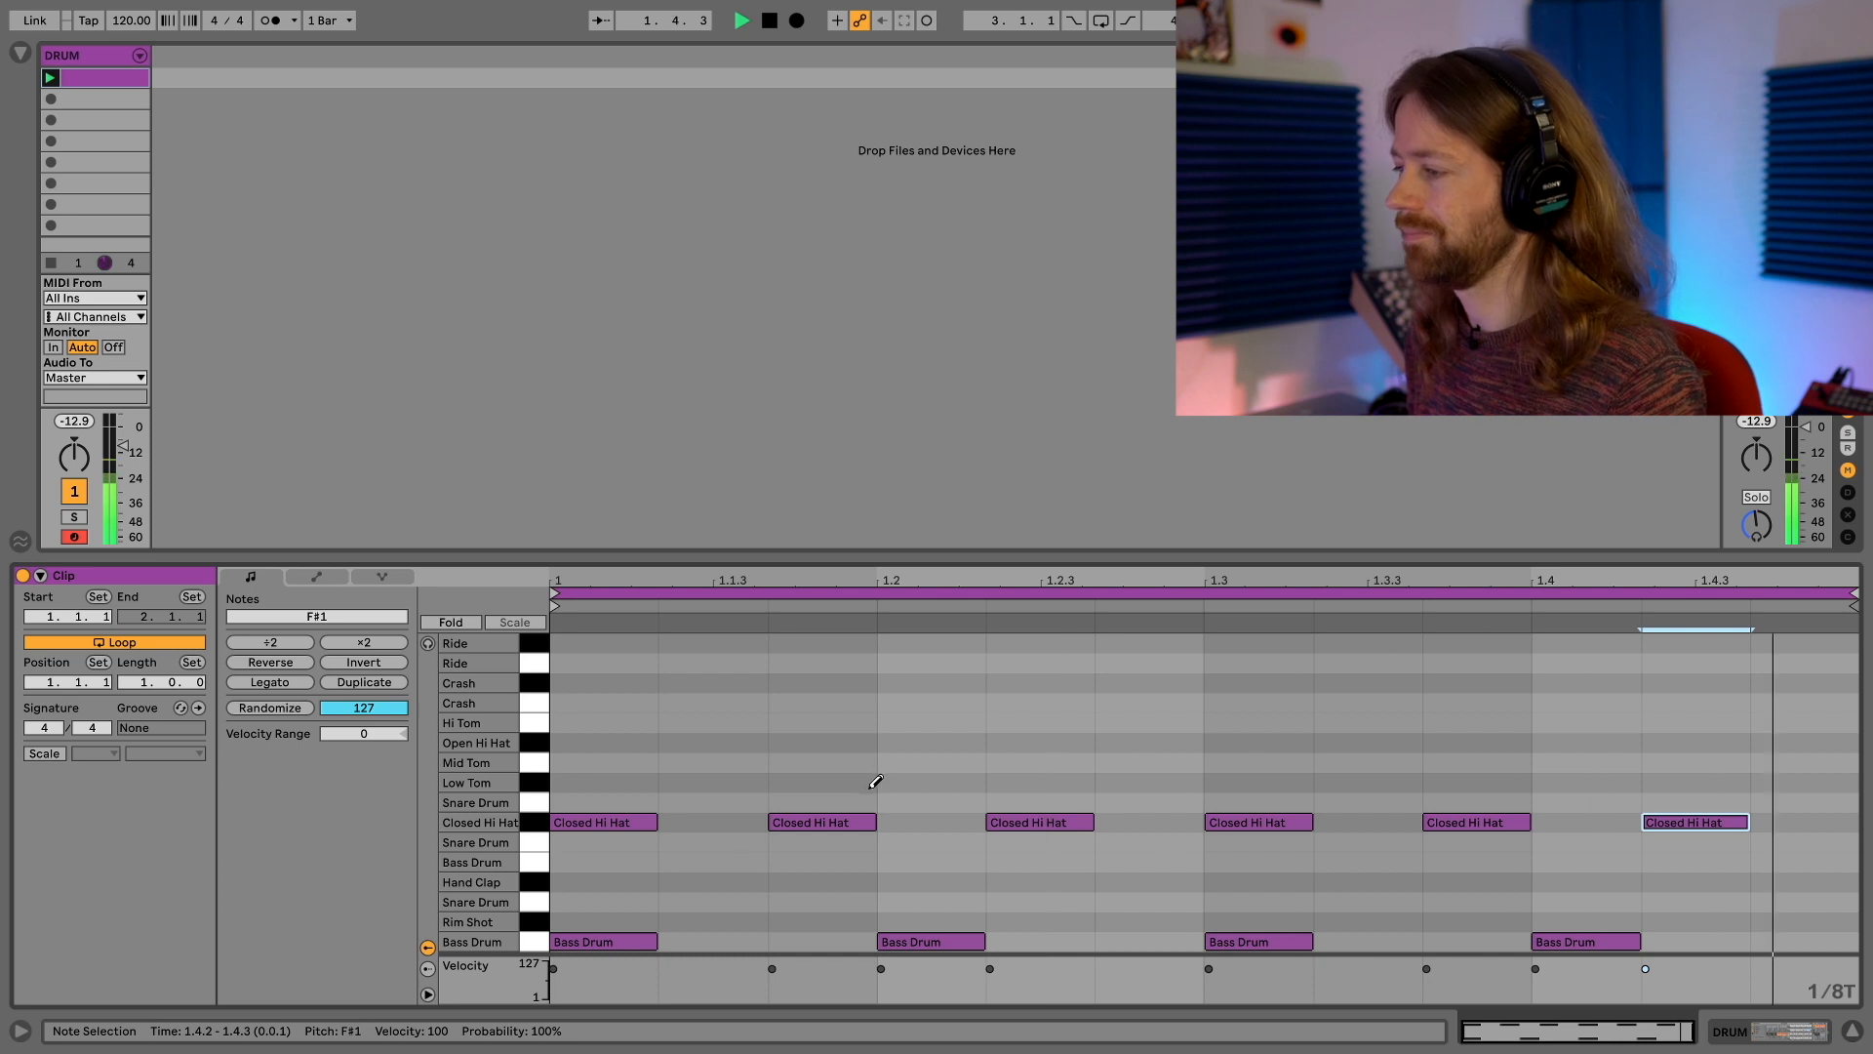
Audition a snare drum note at 1.3.1, remove it, and delete the bass drum notes on beats 2 and 4 during playback
click(1258, 899)
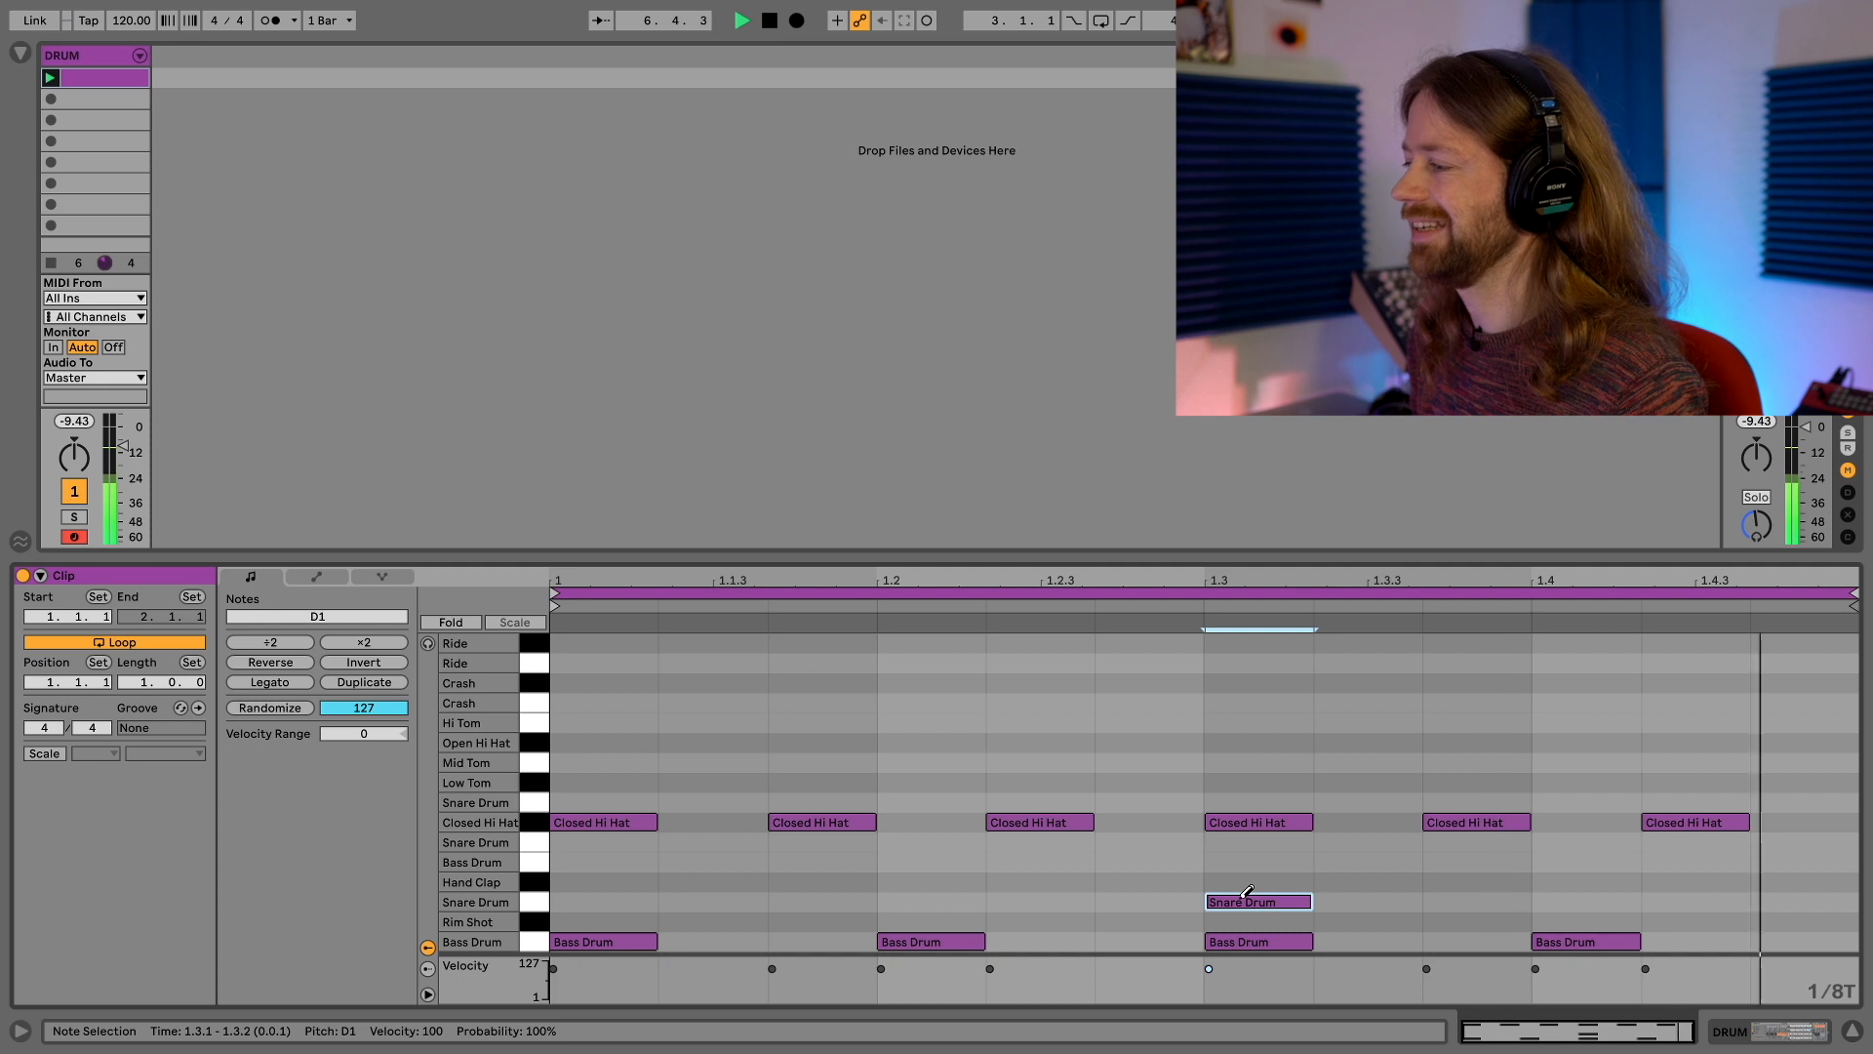
click(1245, 900)
click(975, 941)
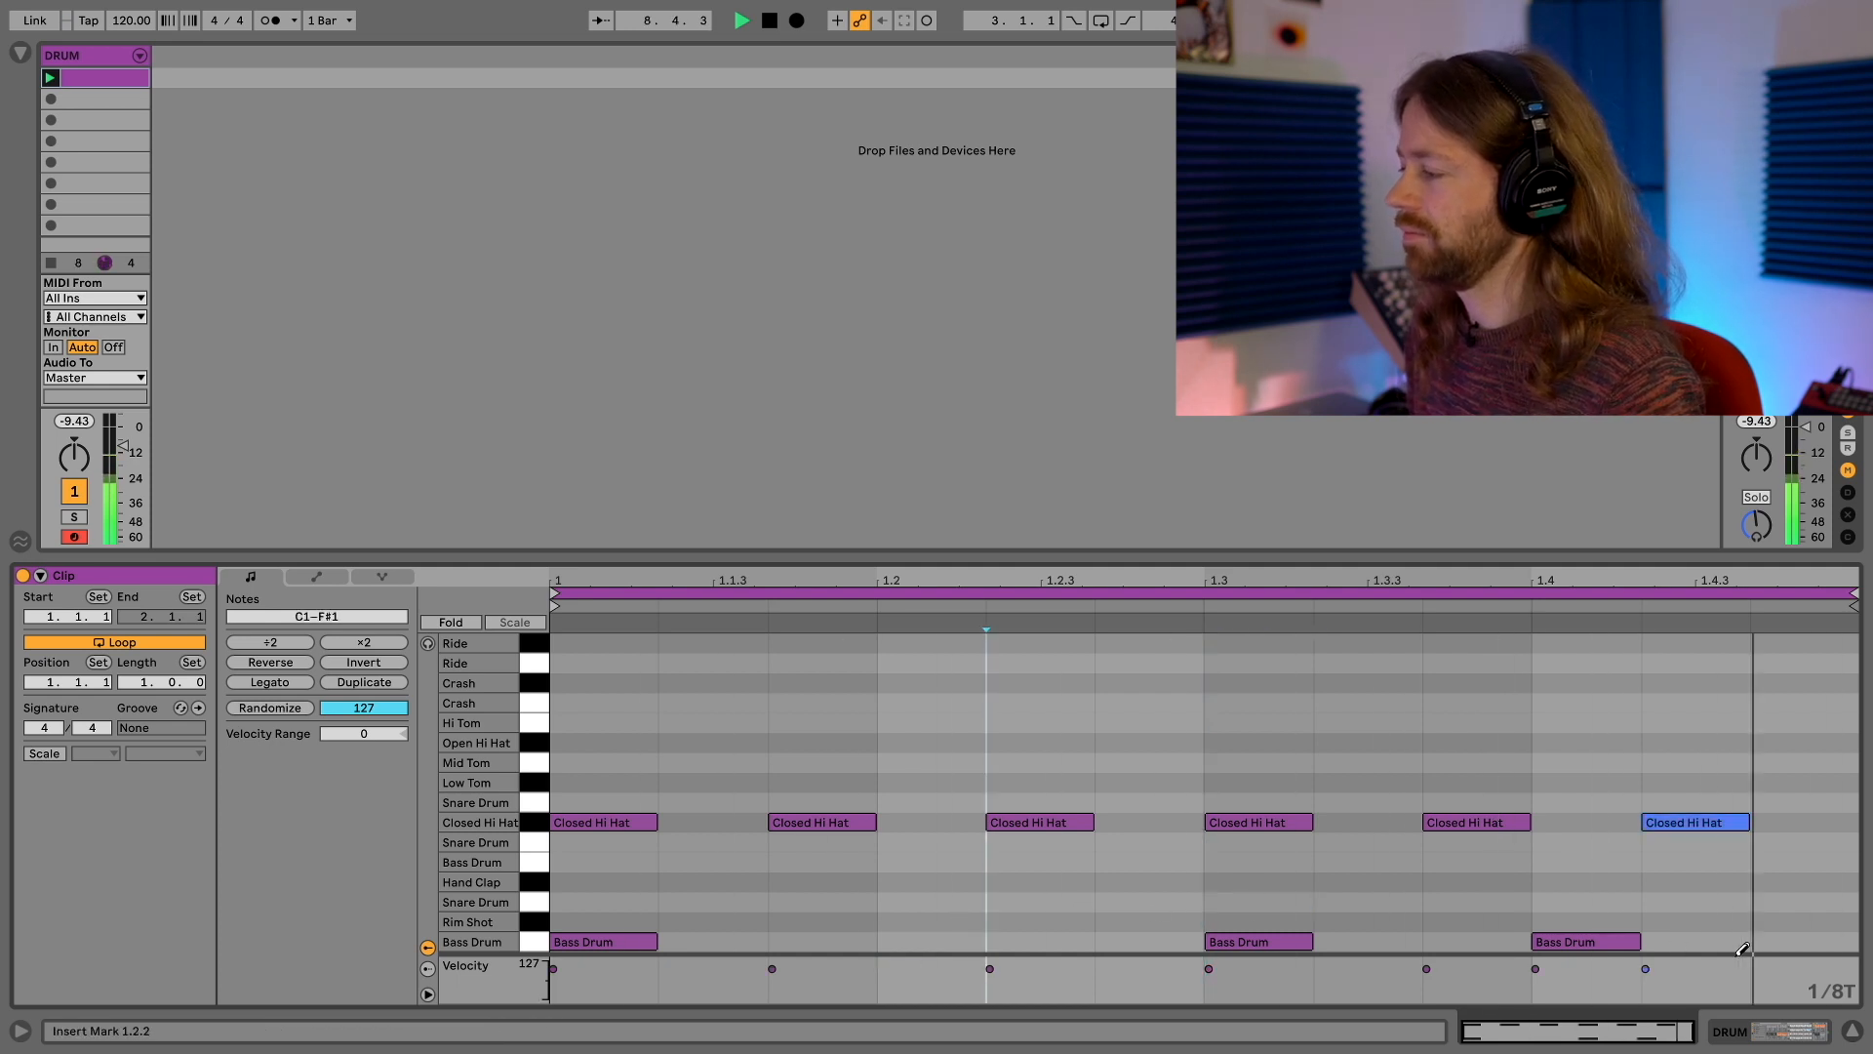
click(1611, 941)
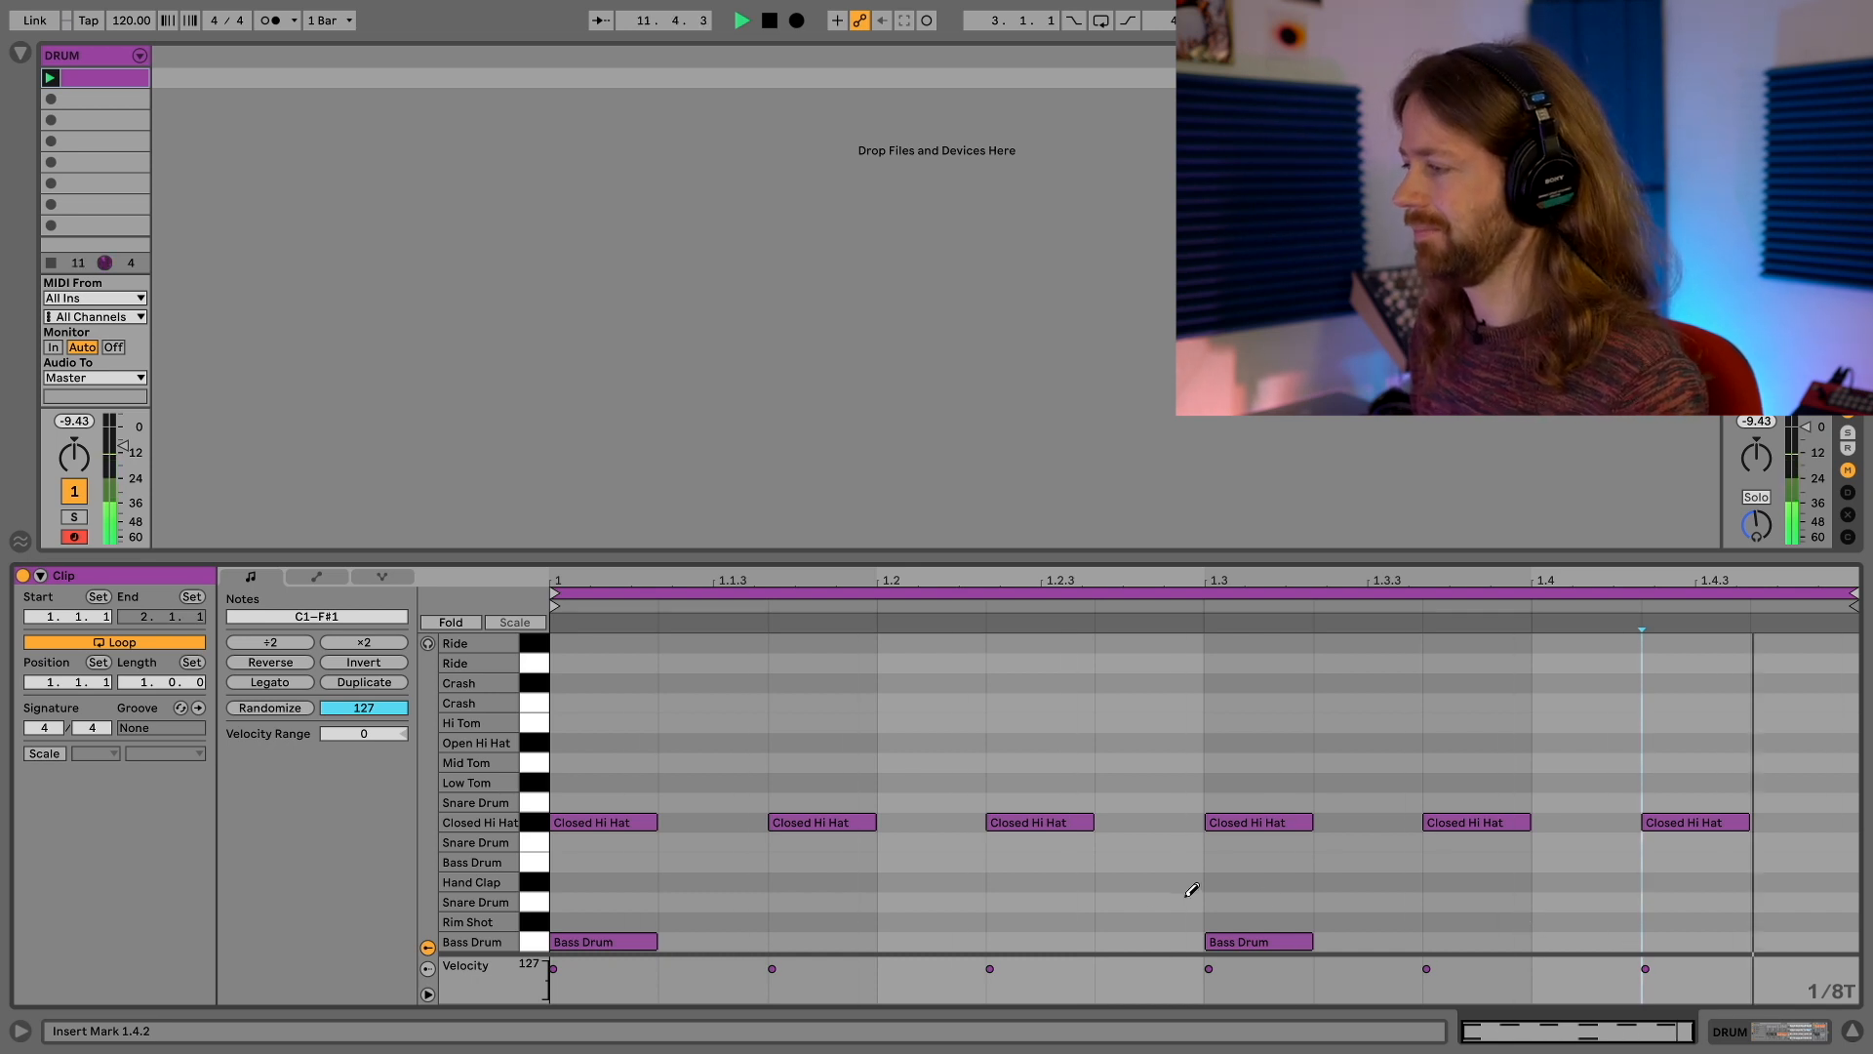
key(space)
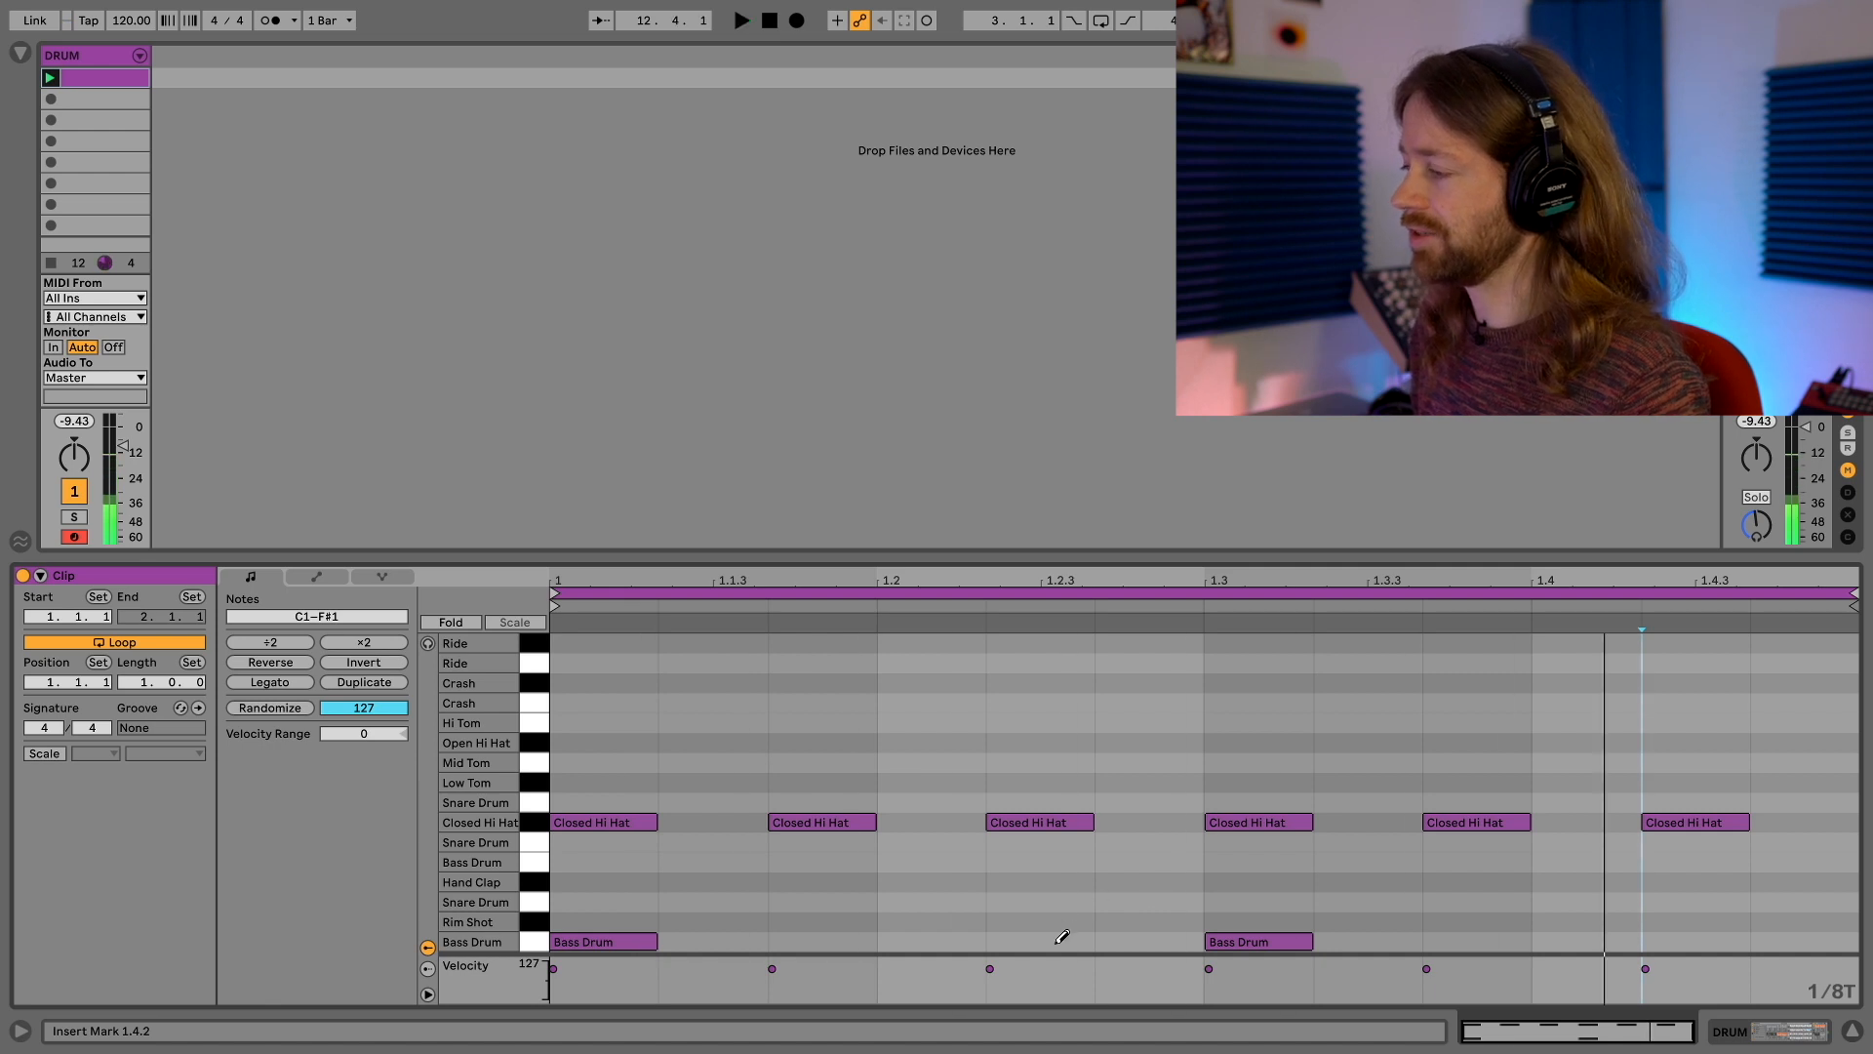
Replace the bass drum note at 1.3.1 with bass drum notes at 1.2.2 and 1.3.3
click(1062, 938)
click(1260, 939)
click(1479, 942)
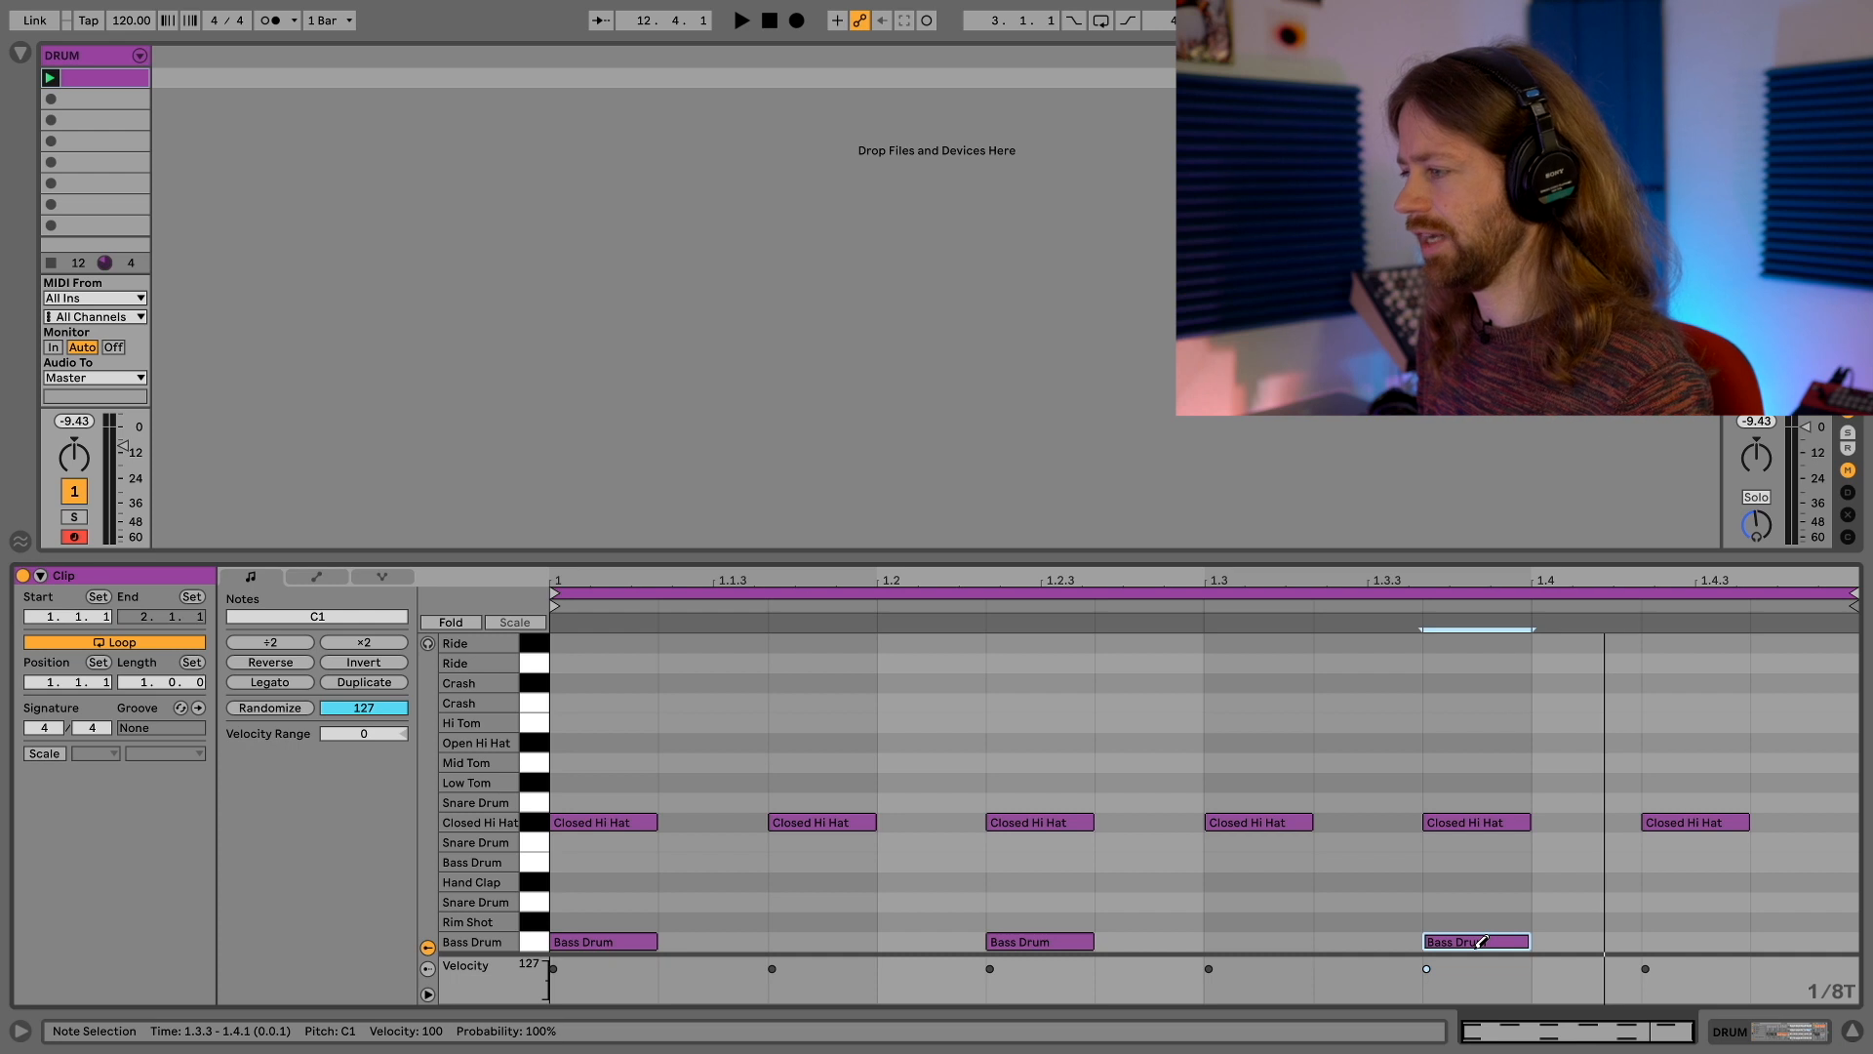
Add closed hi-hat notes at 1.2.1, 1.3.2 and 1.4.3, and add a snare drum at 1.3.3 while playing the loop
click(968, 821)
click(1356, 822)
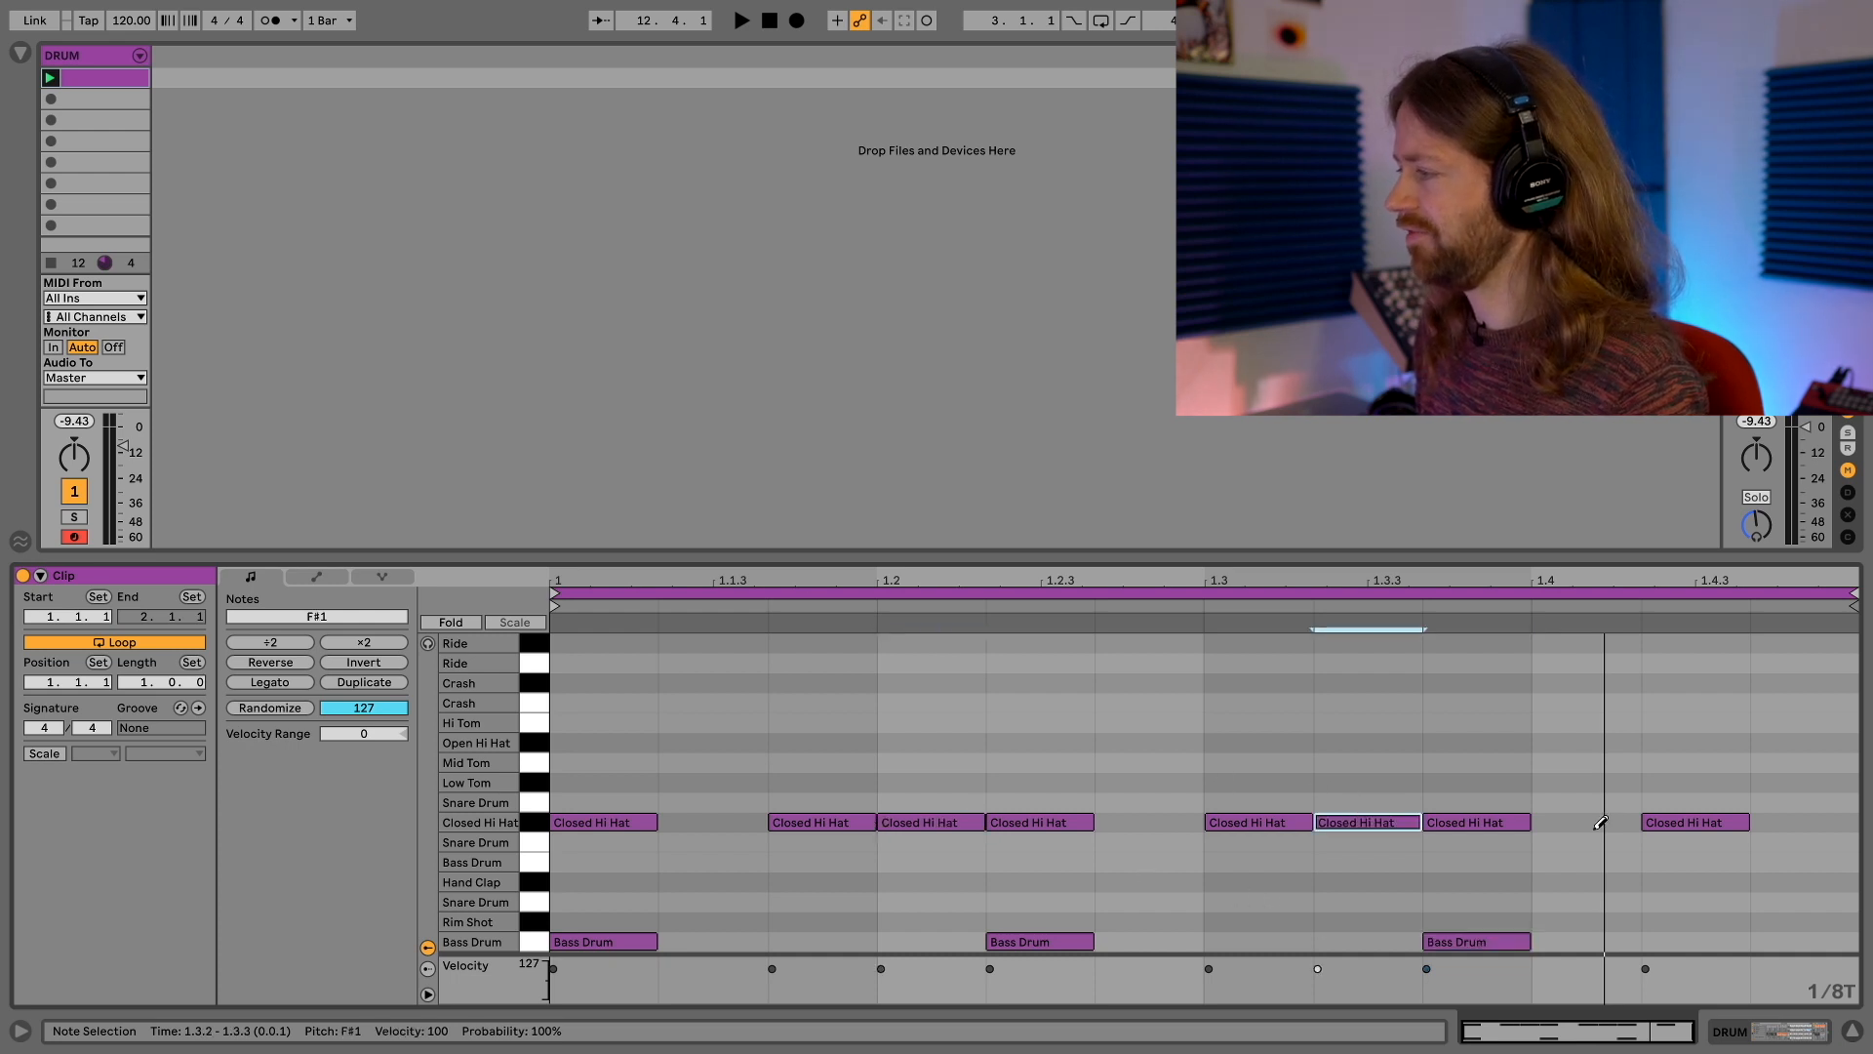
click(1803, 820)
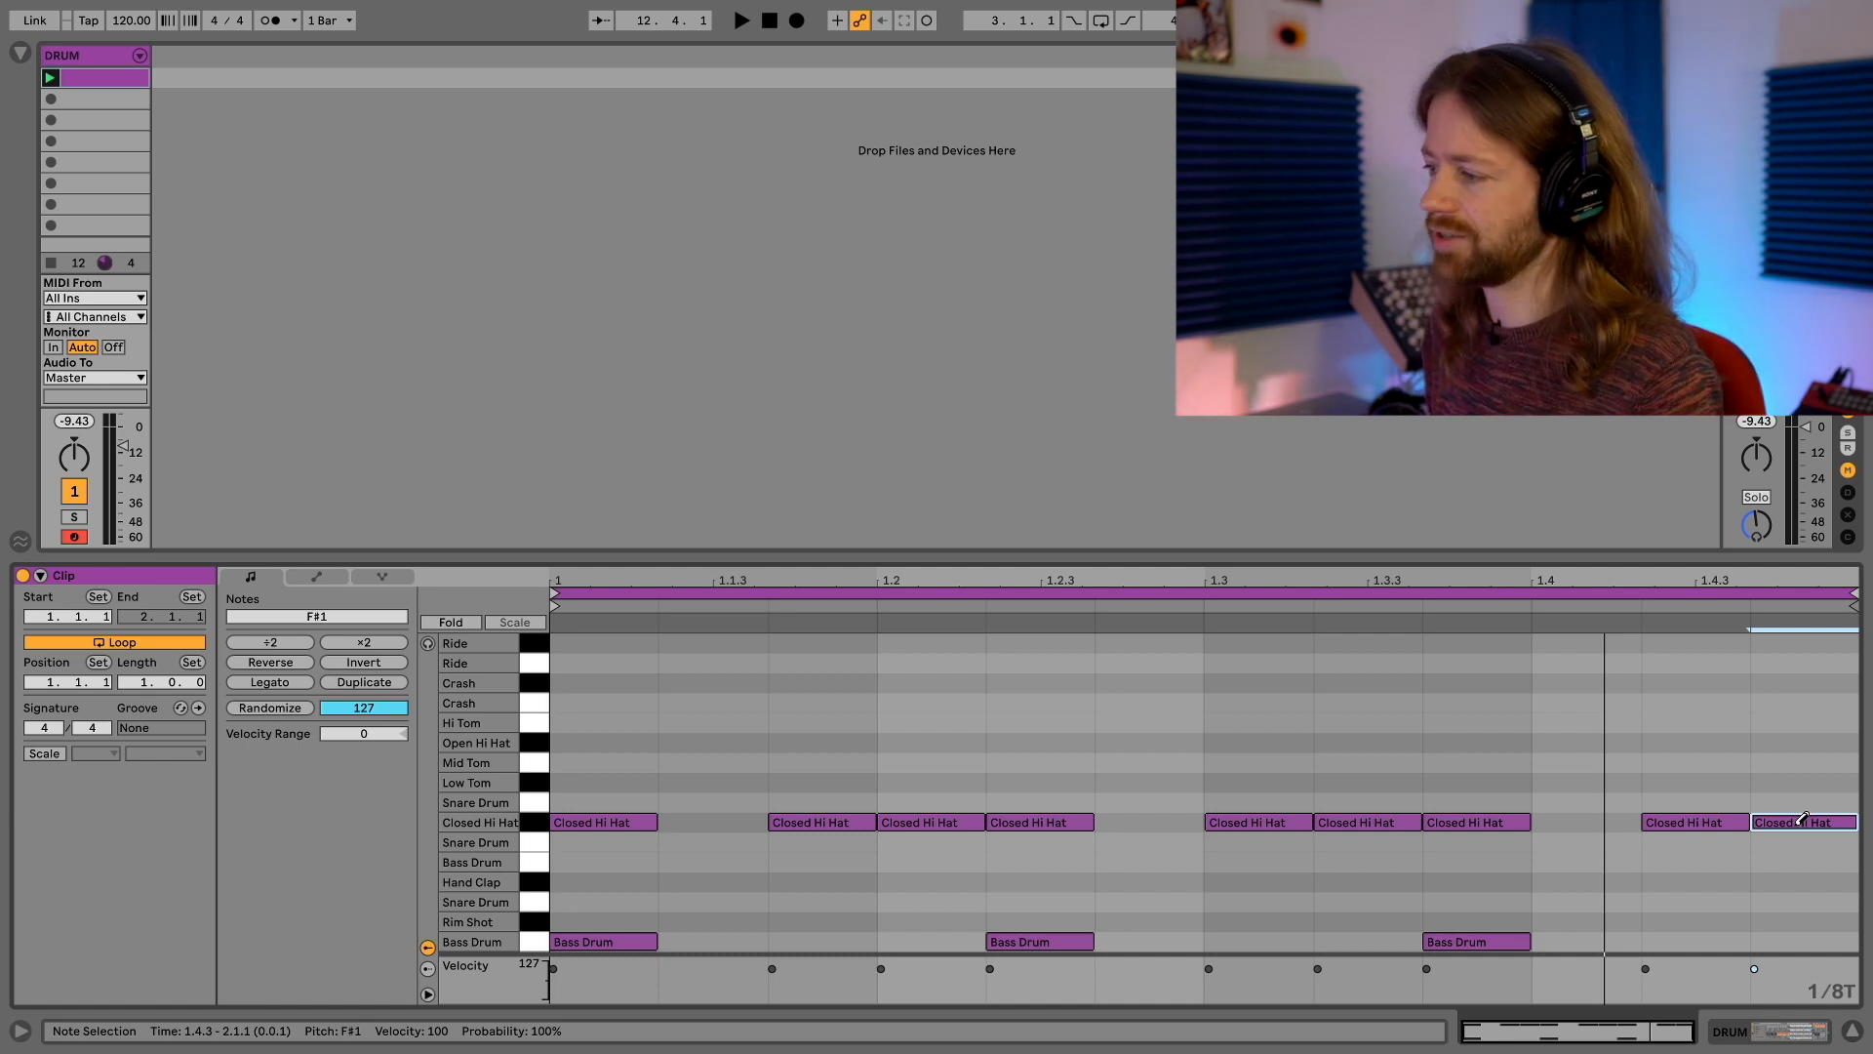
key(space)
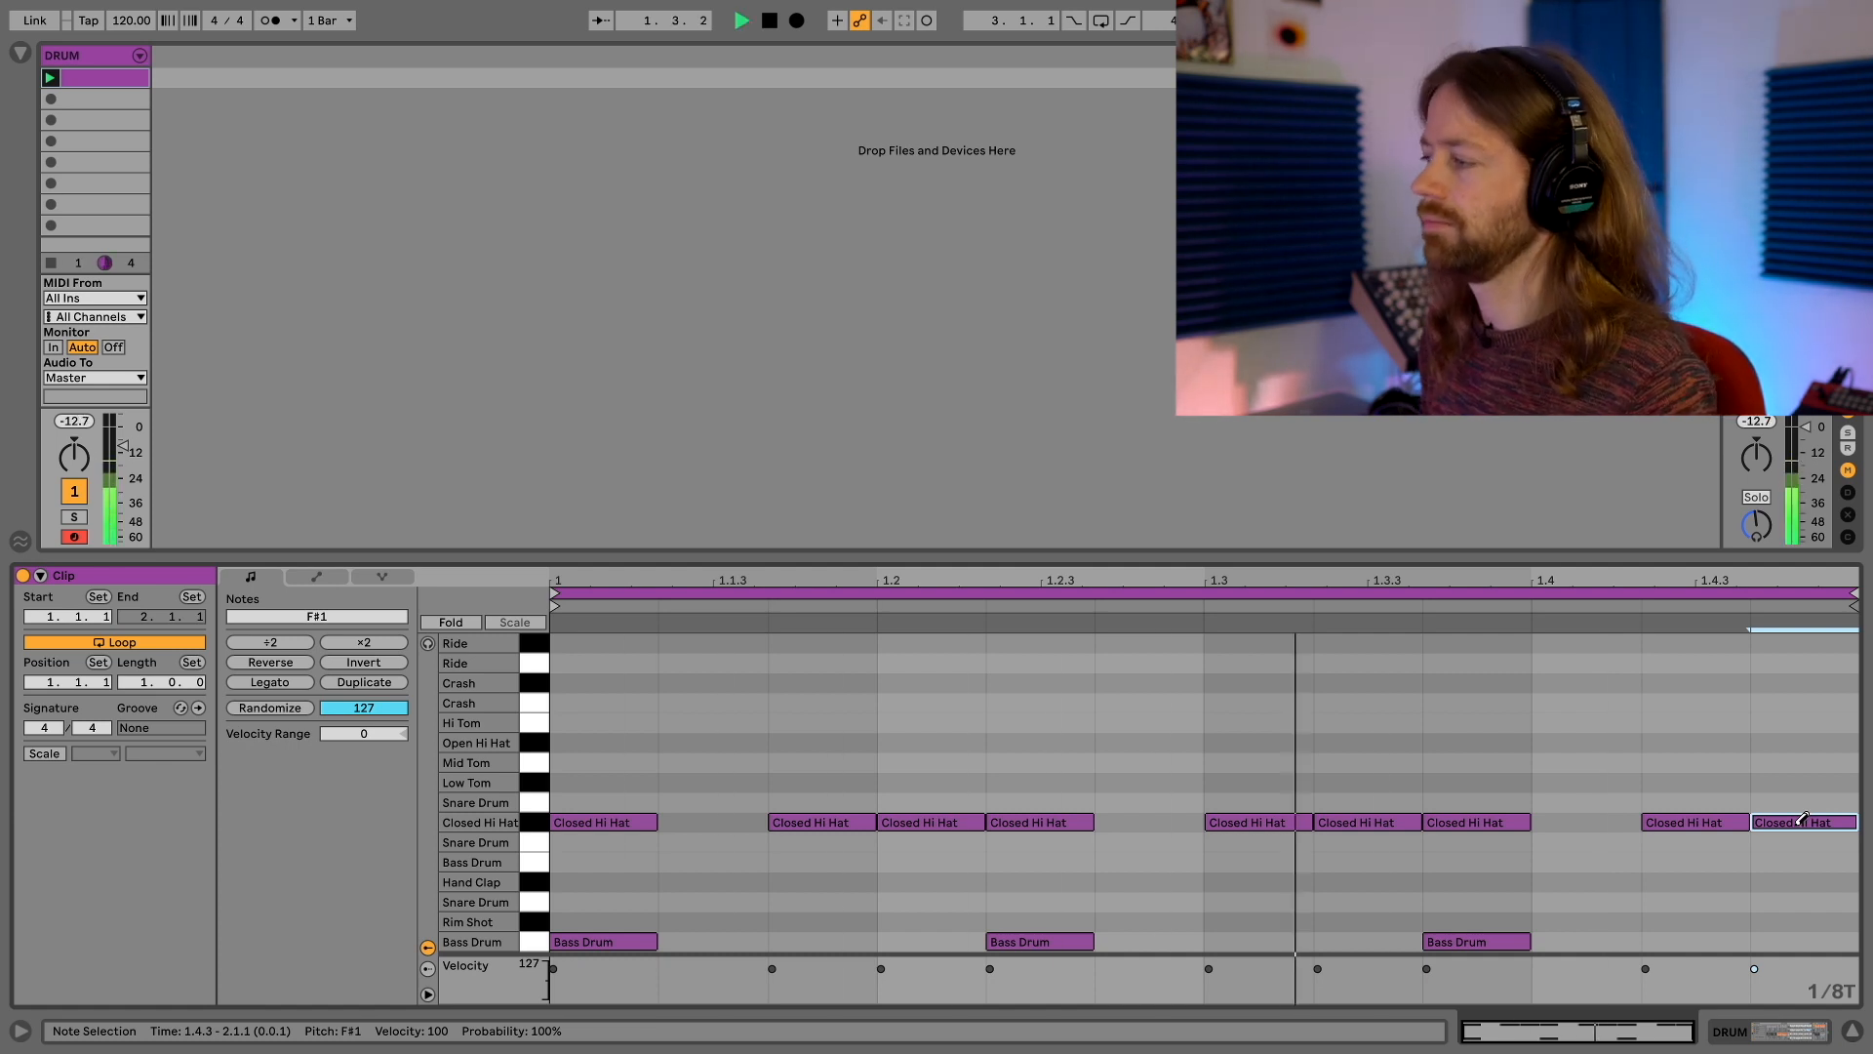
click(1482, 900)
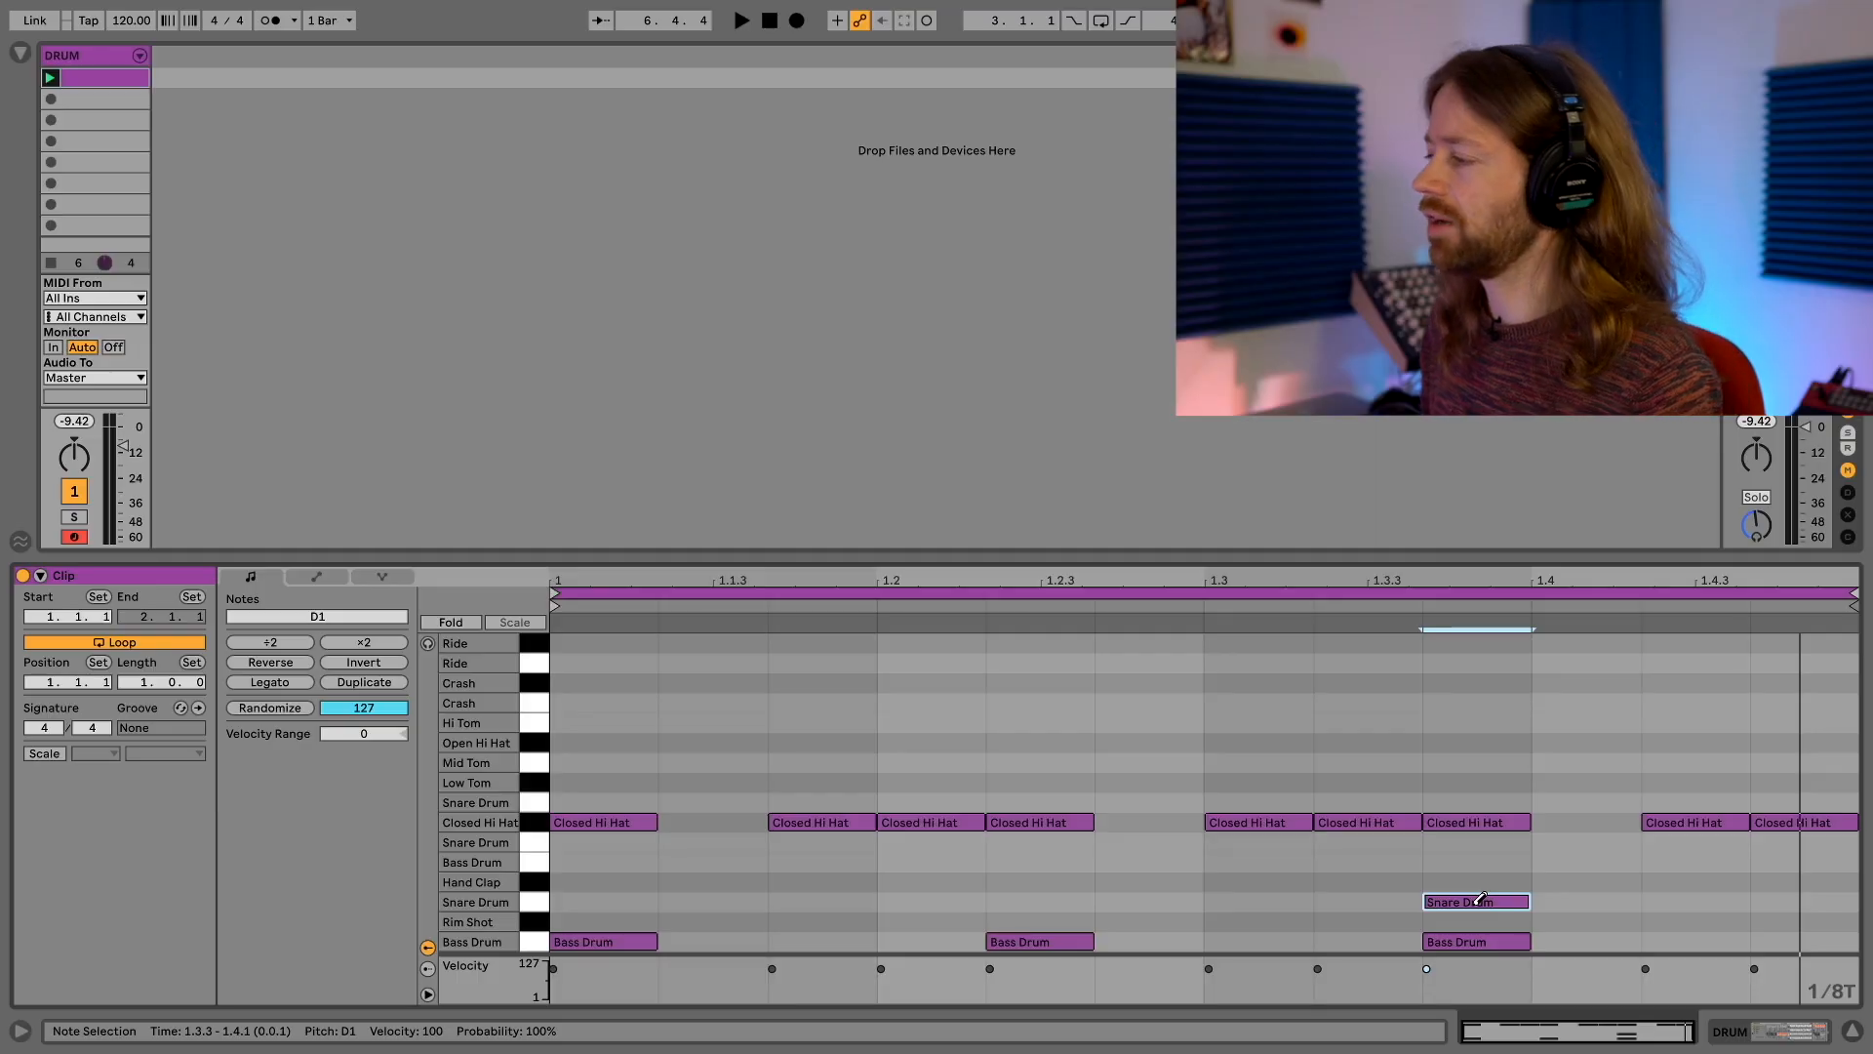
Clear the snare drum note and all closed hi-hat notes, leaving only the bass drum in the clip
click(1834, 823)
click(1717, 822)
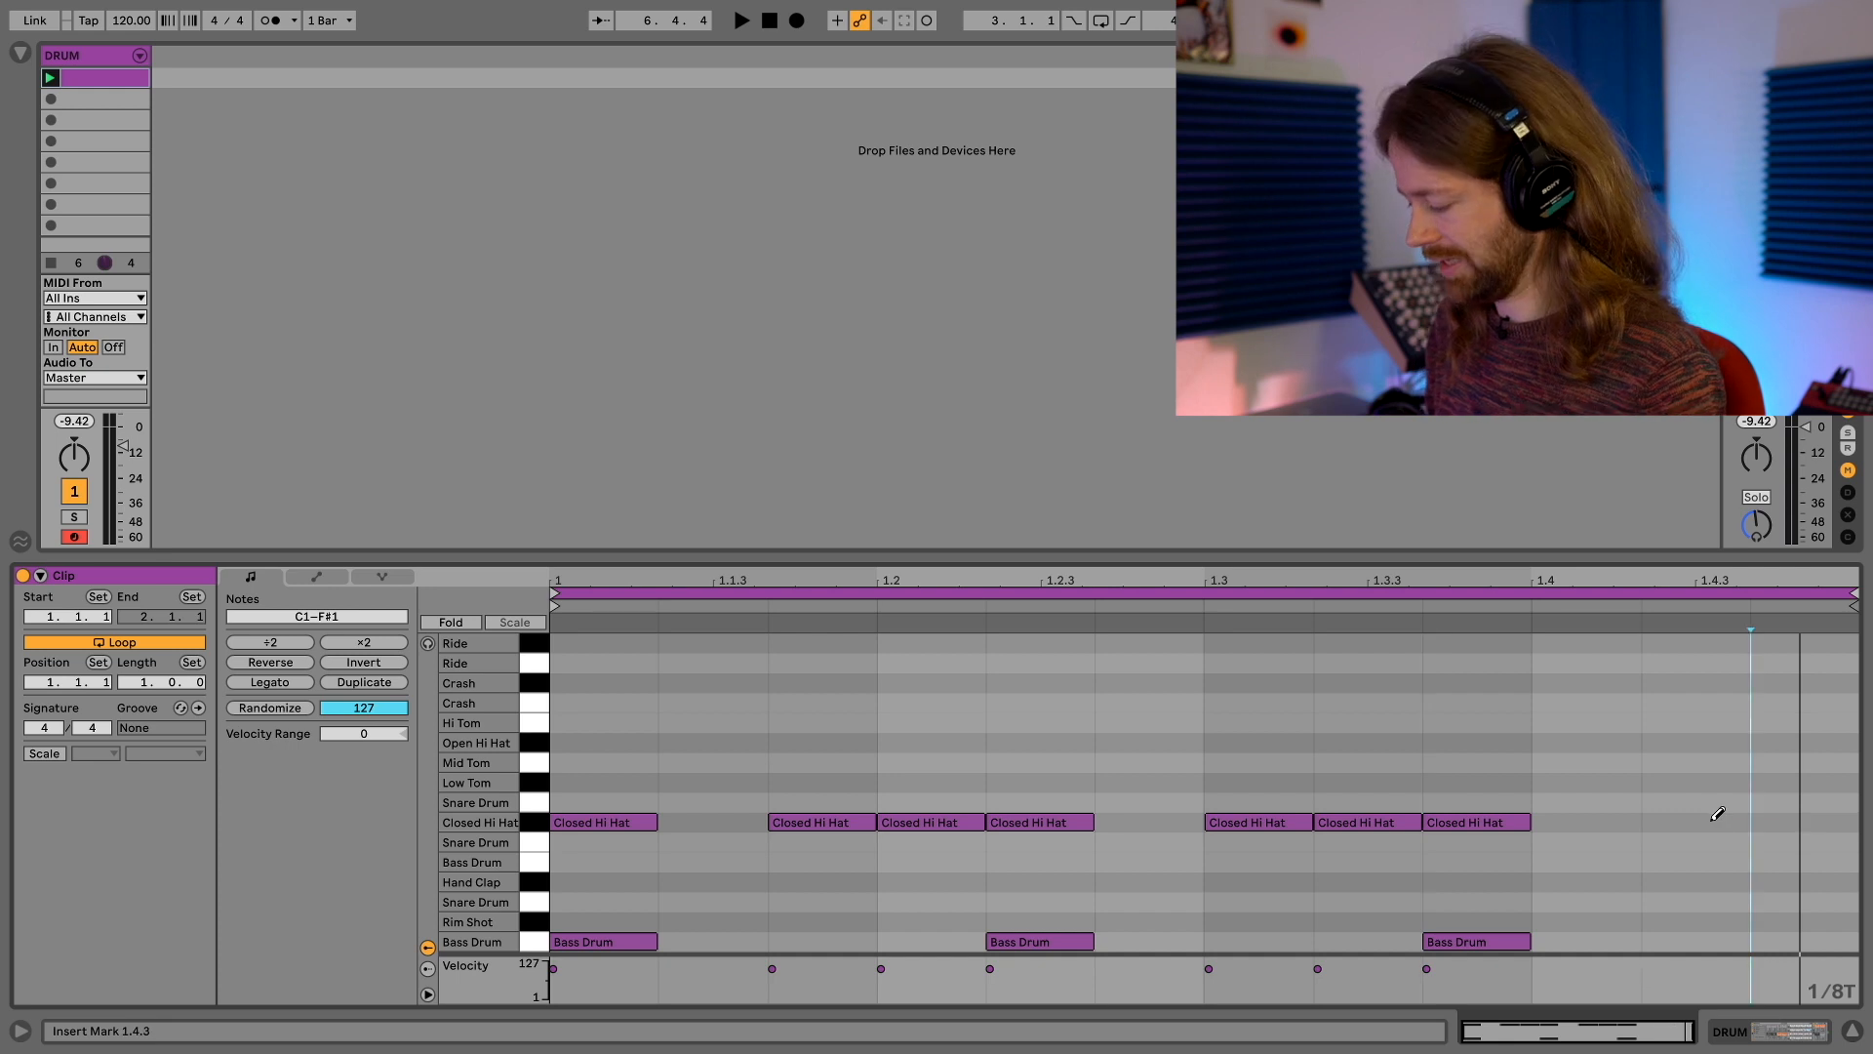
drag(1717, 865, 579, 740)
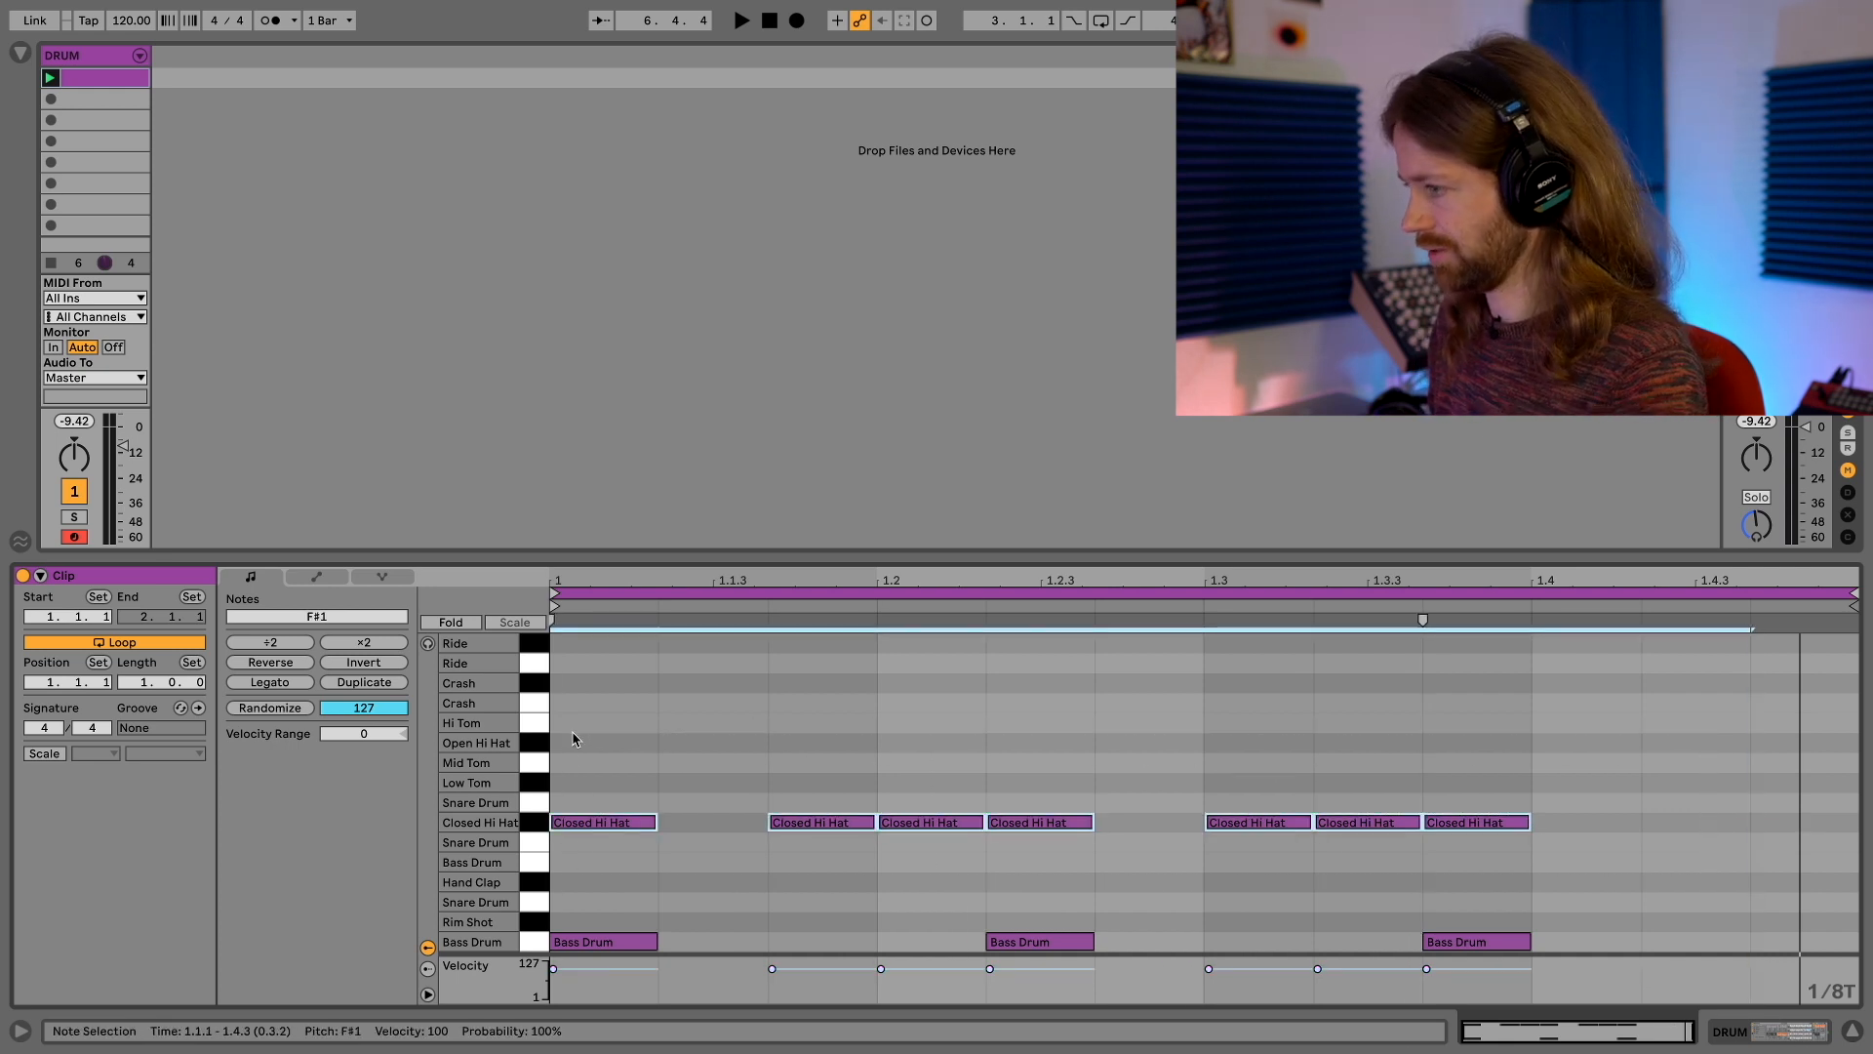
key(Delete)
Draw a closed hi-hat pattern at 1.1.1, 1.1.3, 1.2.2, 1.2.3, 1.3.2, 1.4.1 and 1.4.3
click(619, 822)
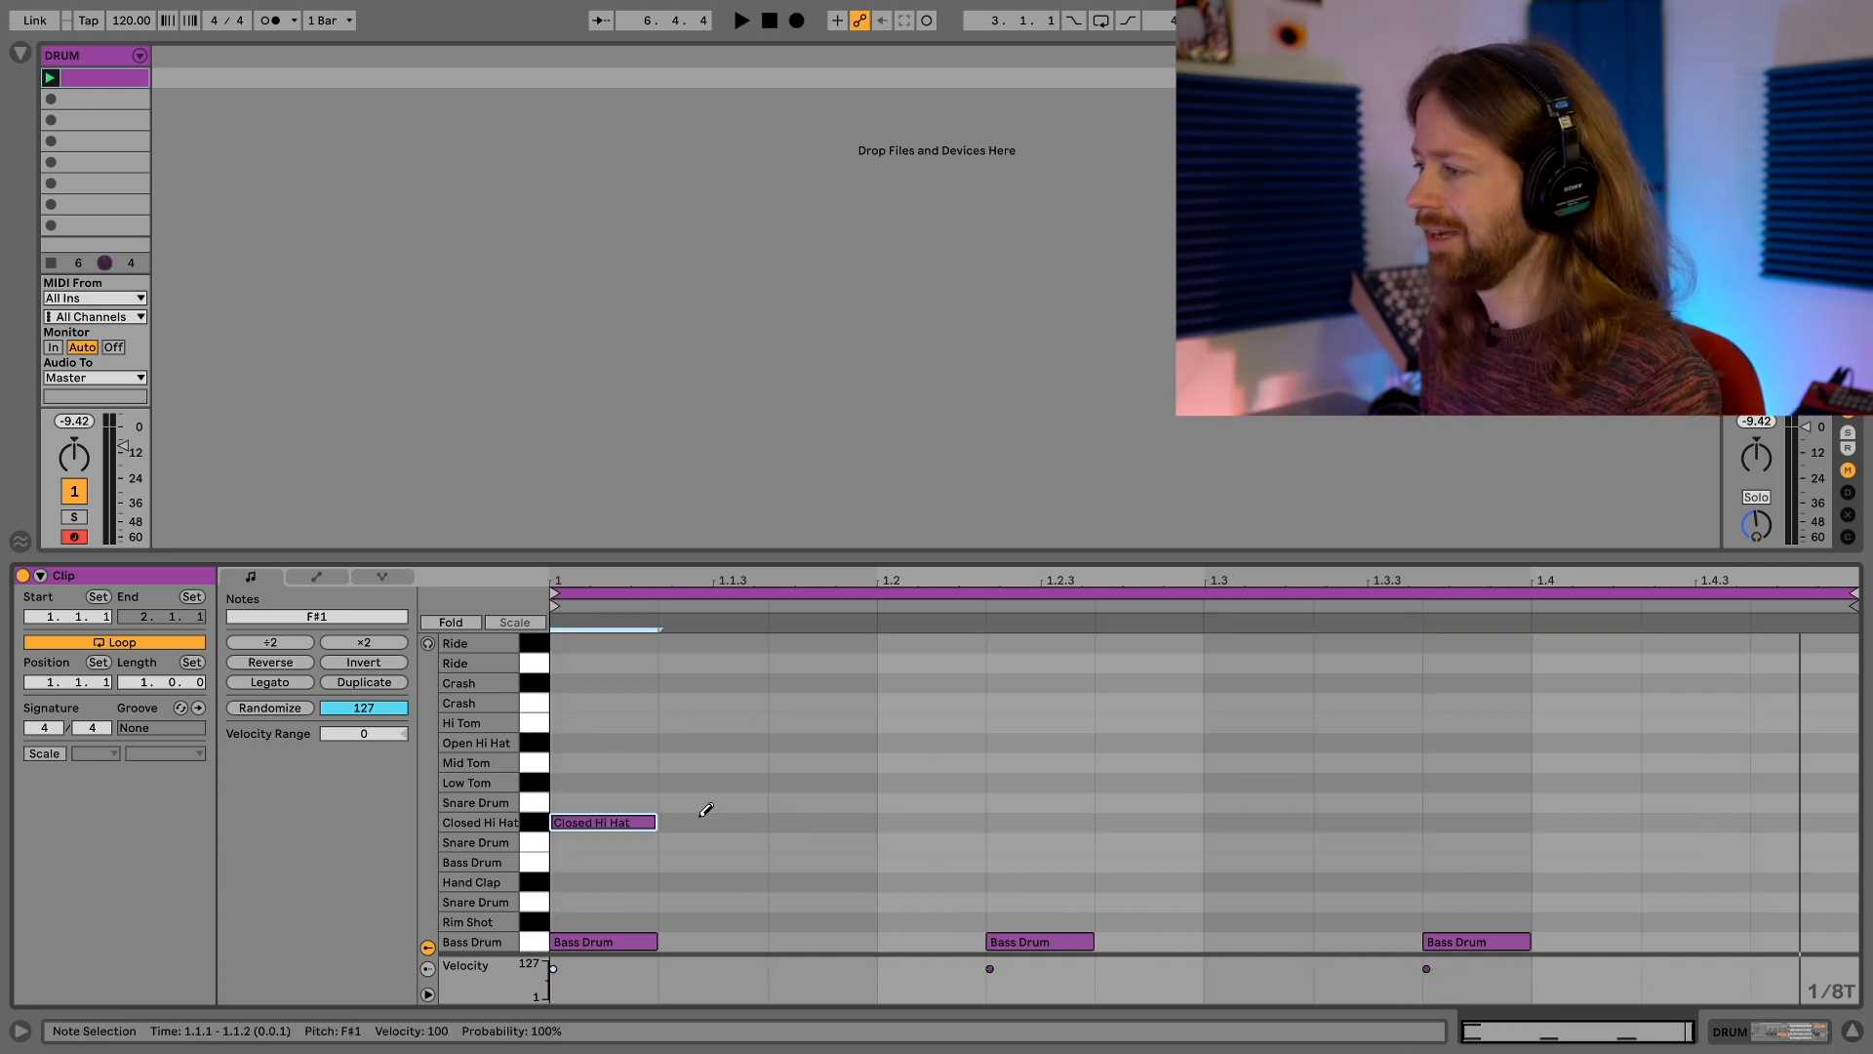
click(814, 822)
click(1040, 822)
click(1147, 823)
click(1370, 823)
click(1598, 820)
click(1810, 819)
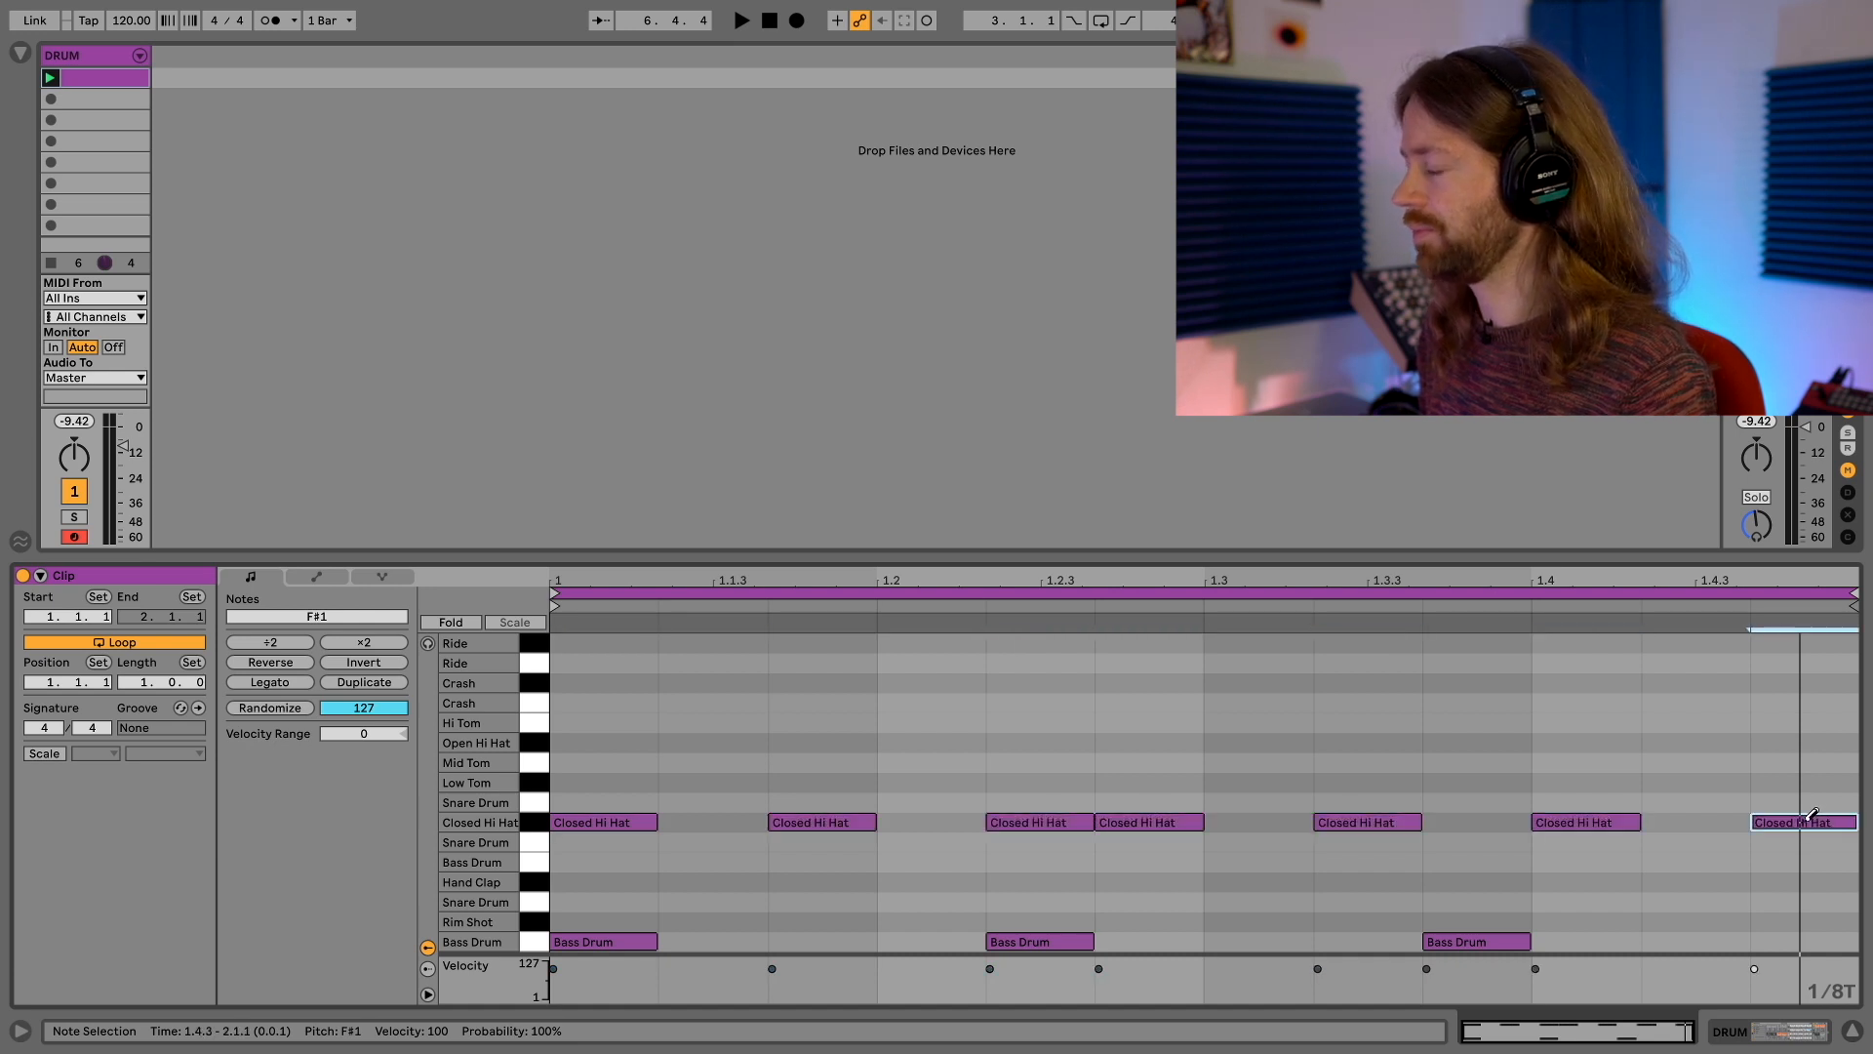
Replace the bass drum notes at 1.2.2 and 1.3.3 with notes on beats 1.2, 1.3 and 1.4
click(1041, 939)
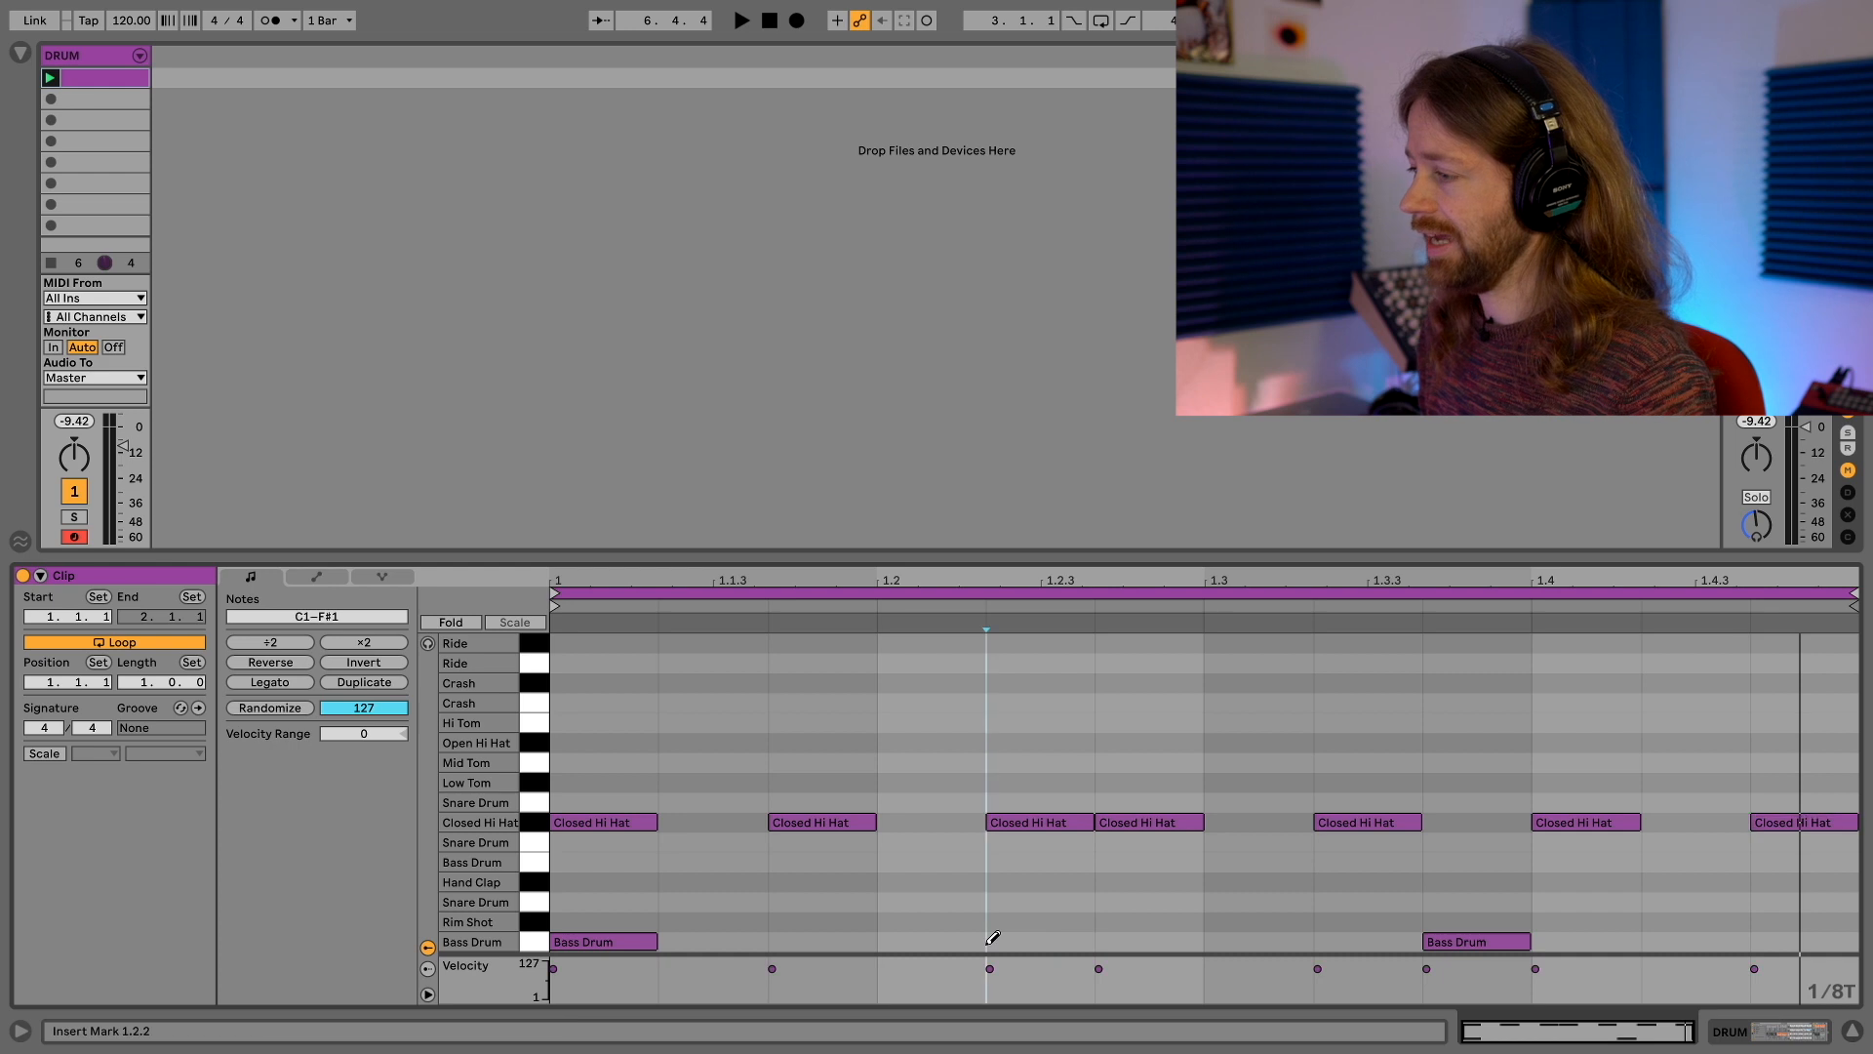
click(951, 936)
click(1250, 940)
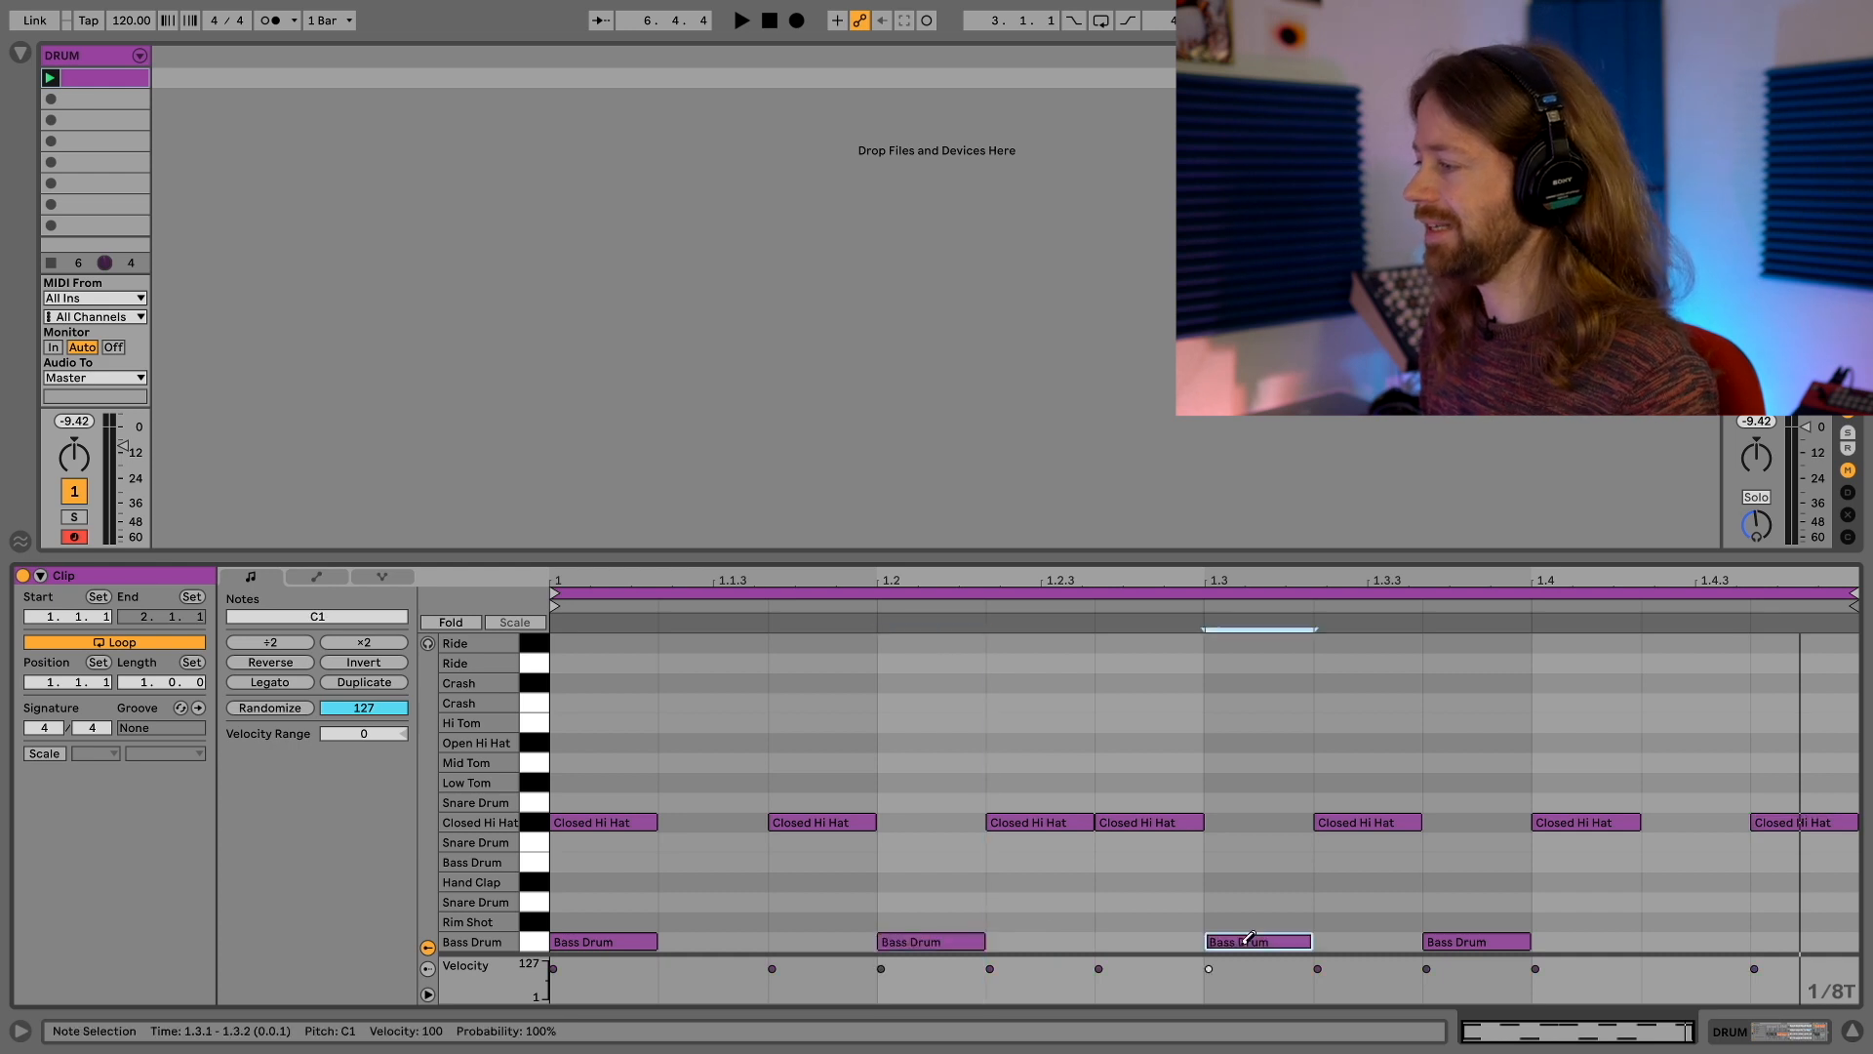
click(1460, 938)
click(1596, 940)
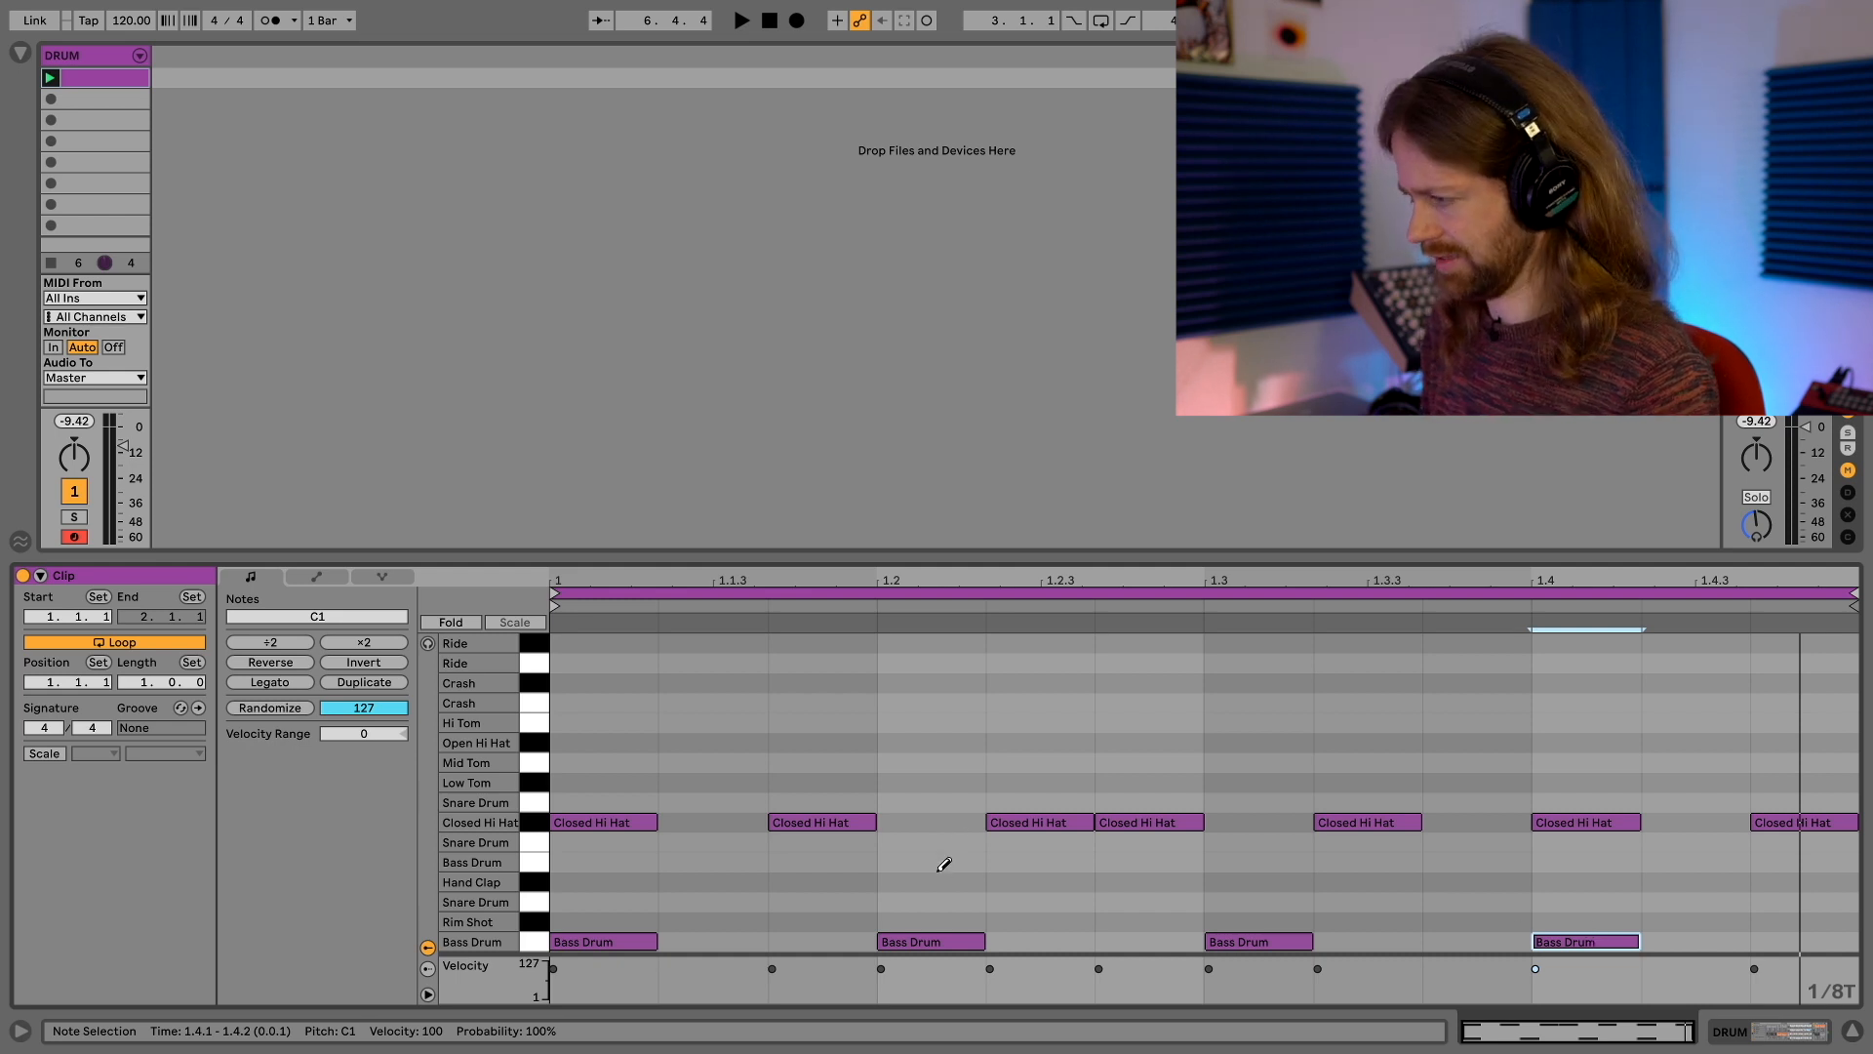
Leave draw mode and lower the velocity of the closed hi-hat note at 1.2.2 to 52
key(b)
drag(989, 968, 989, 984)
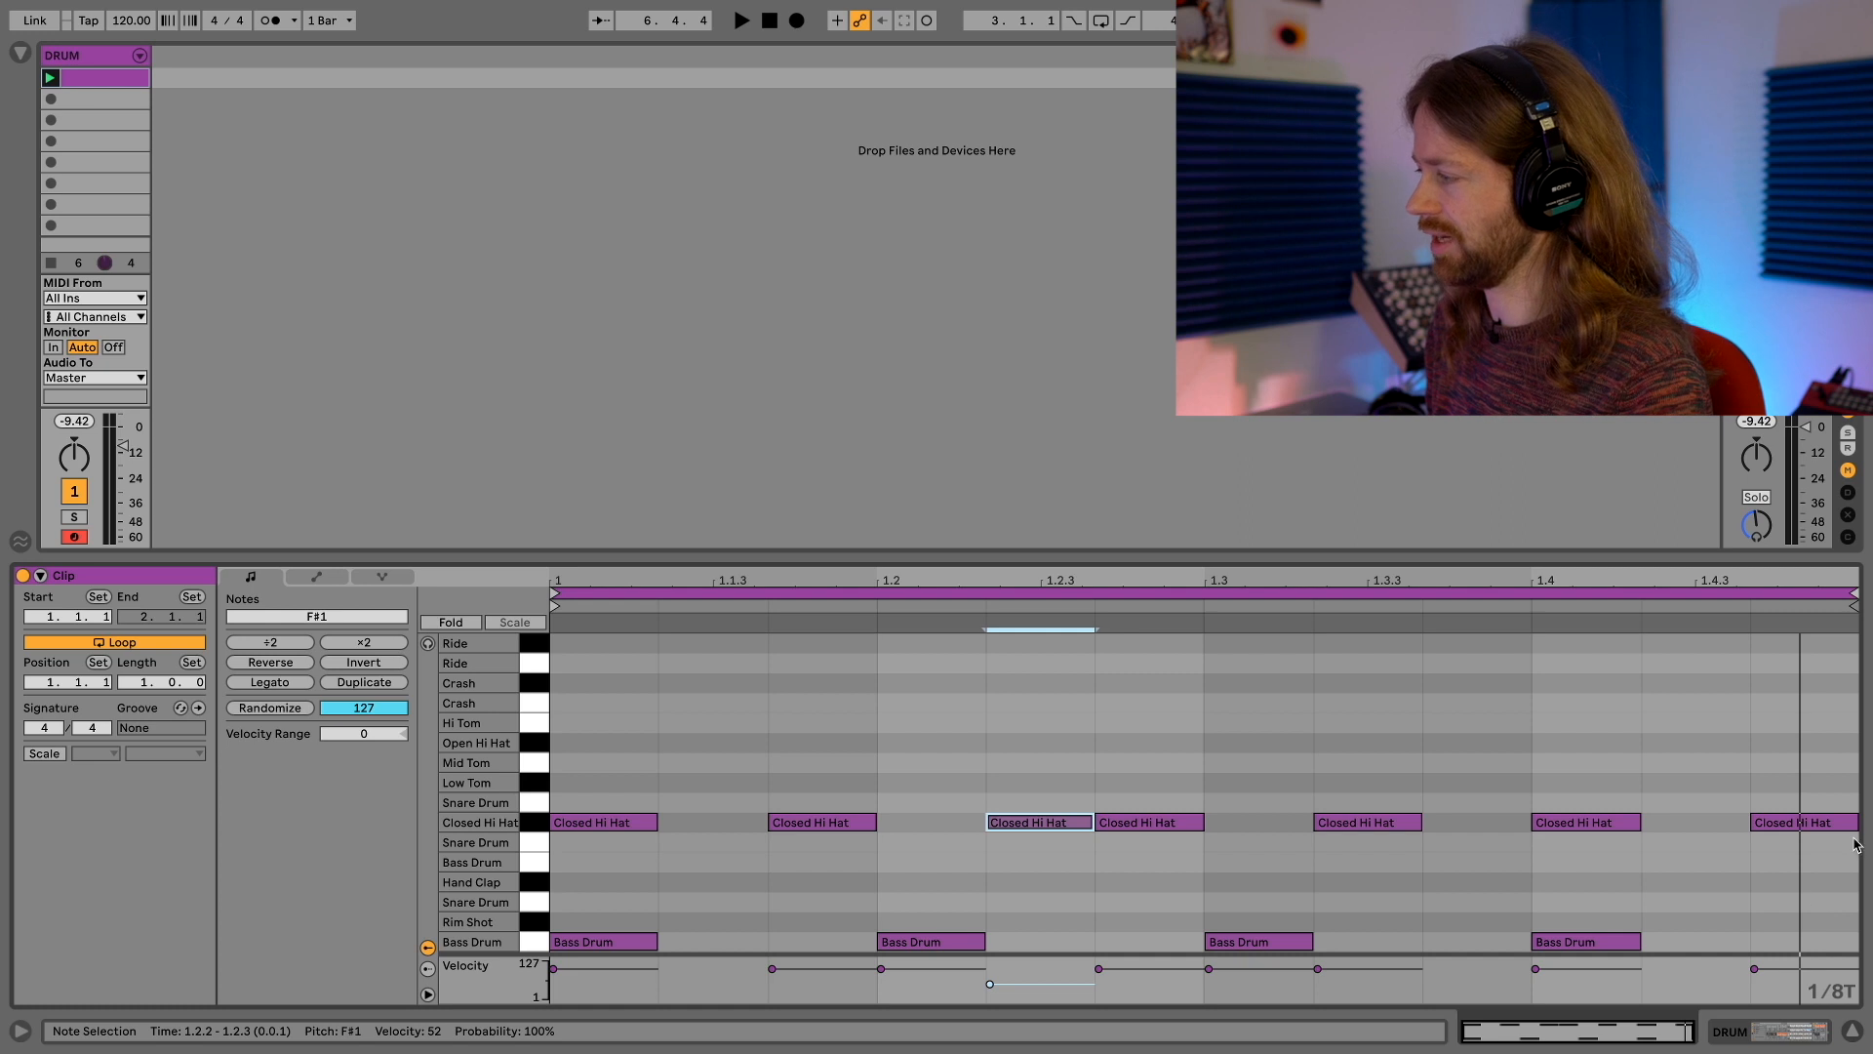
Lower the velocity of the closed hi-hat note at 1.4.3 to 53 and play the clip
drag(1778, 968, 1751, 980)
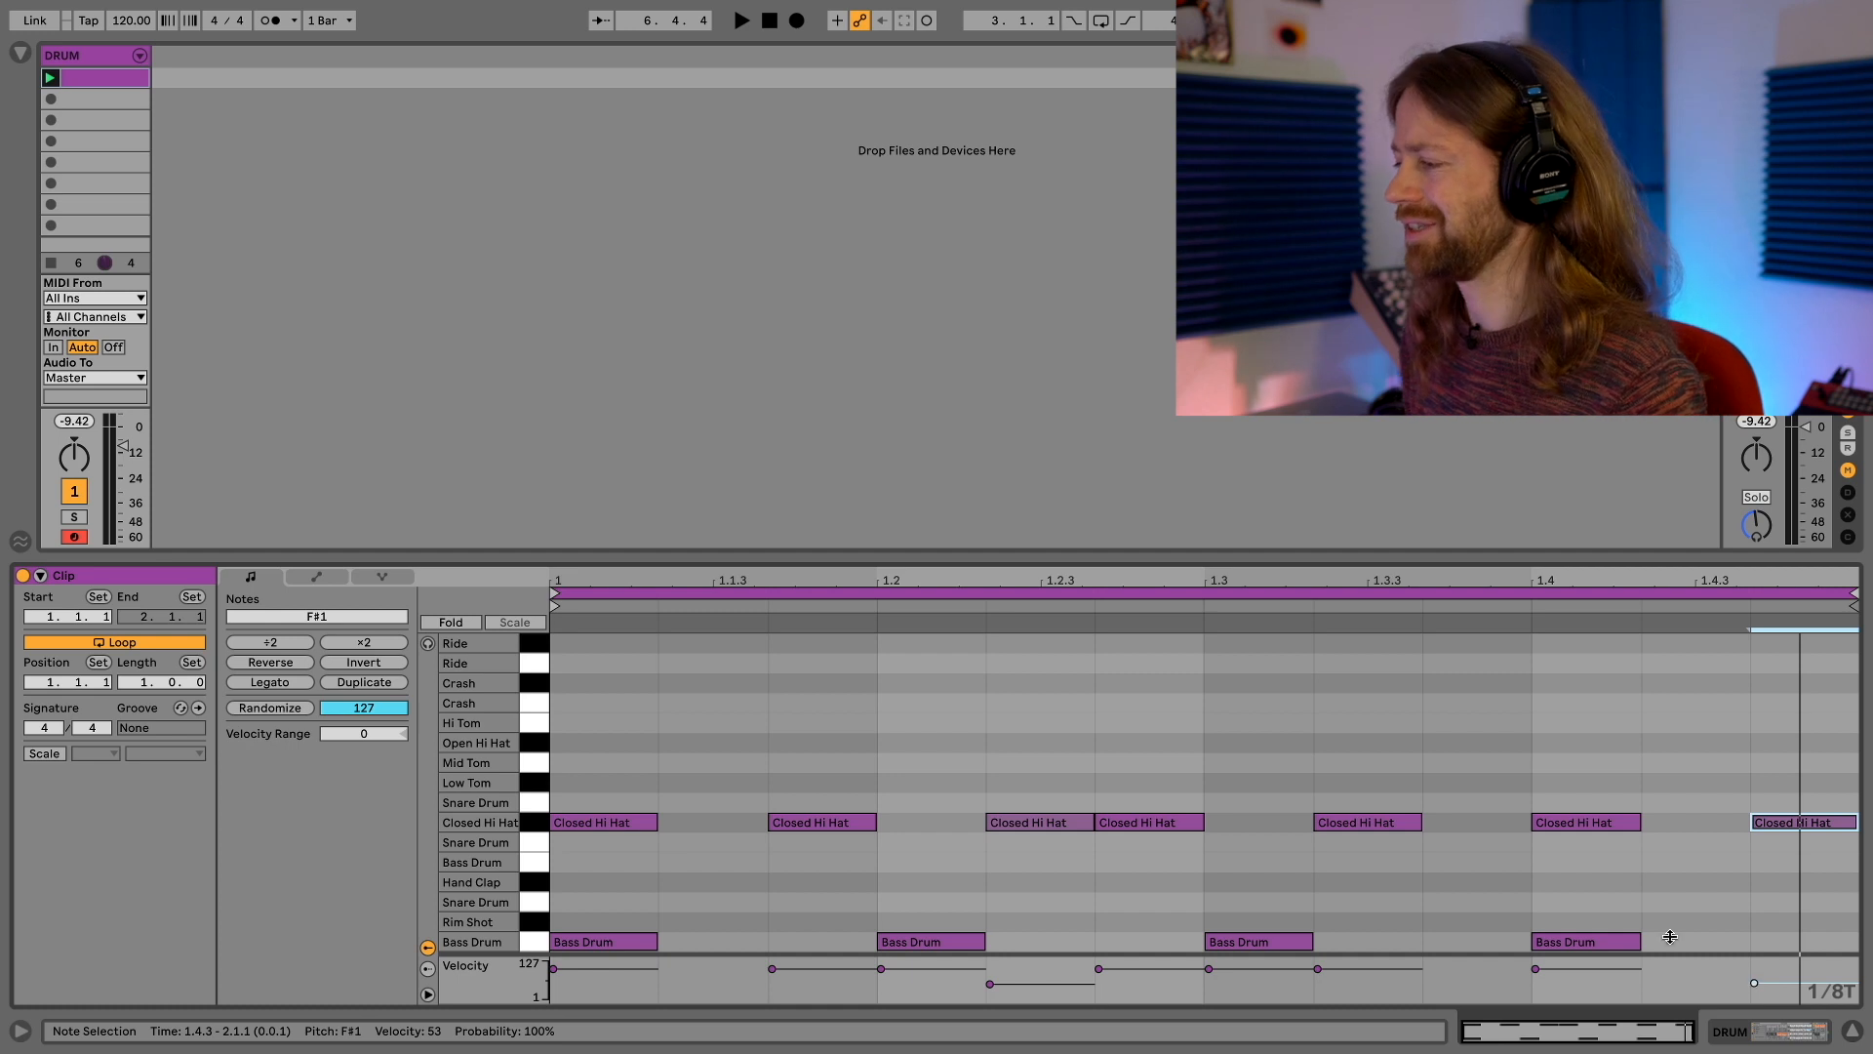
key(space)
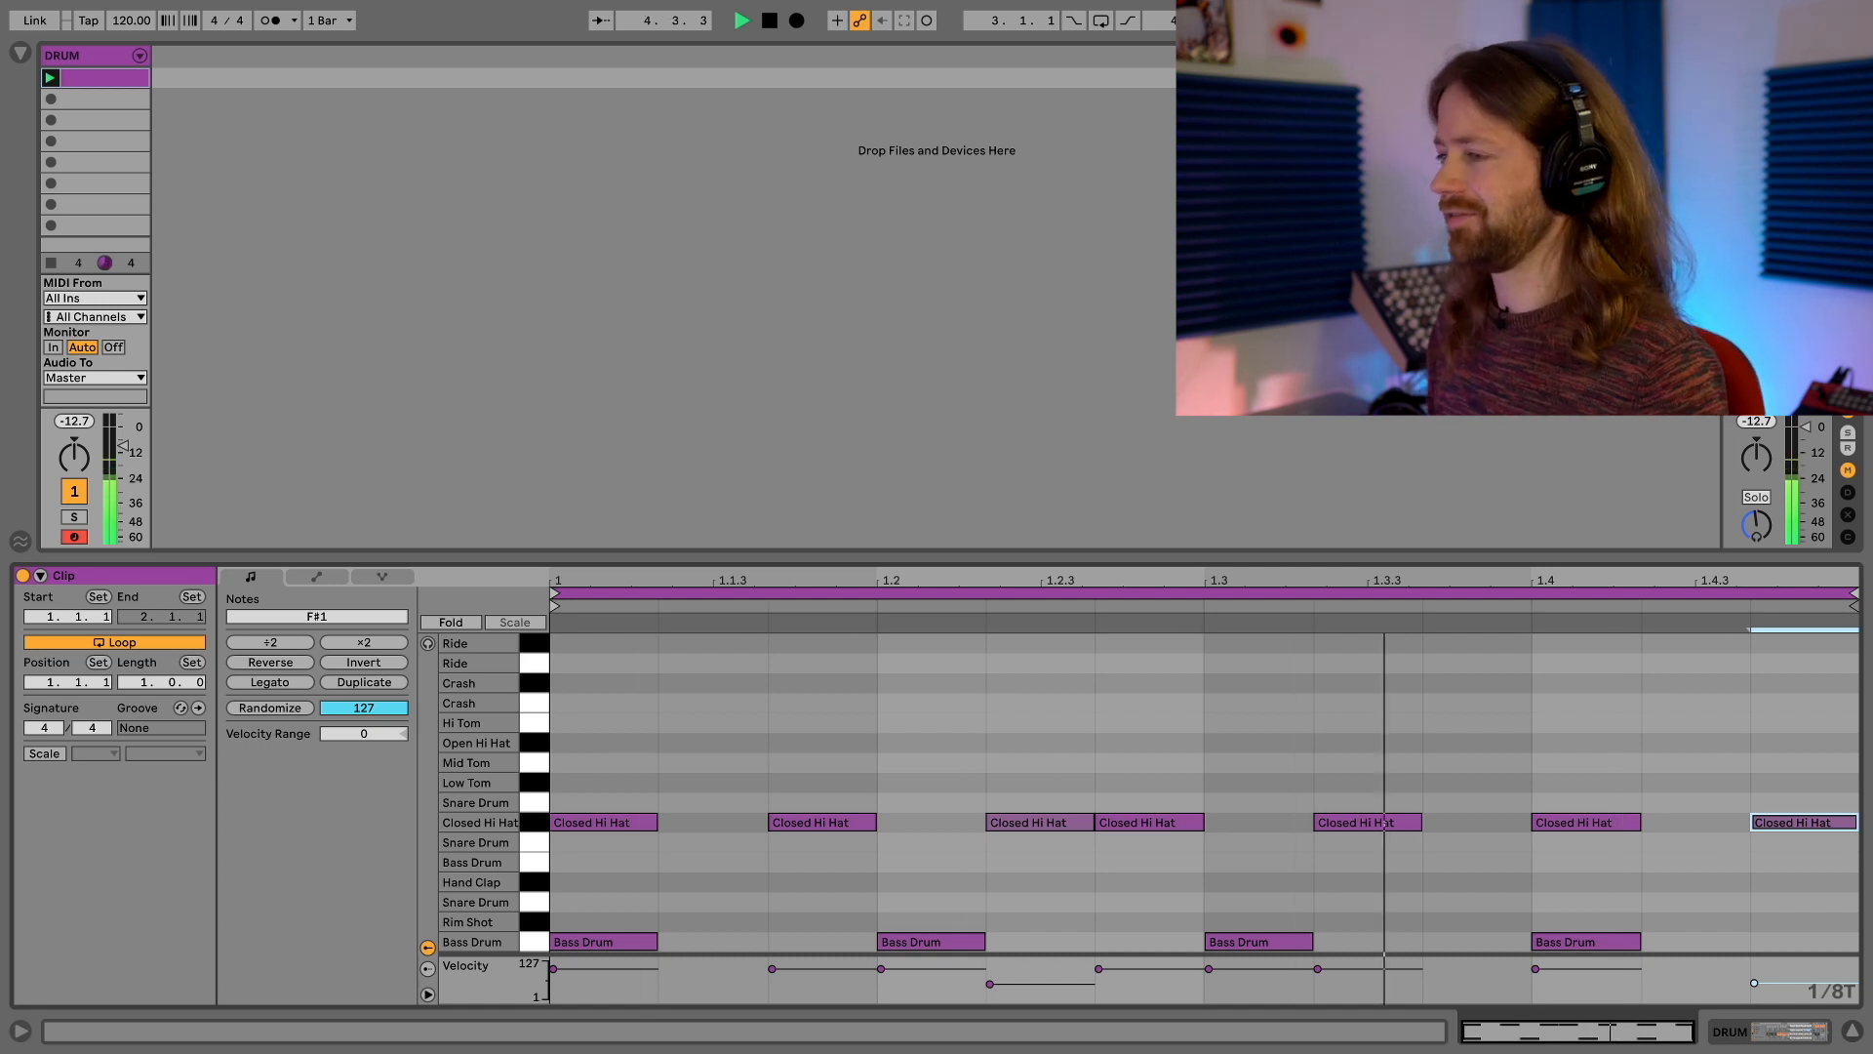
Try tempos of 141 and 79 BPM while the clip plays, finishing with the tempo set to 128 BPM
mouse_move(196, 57)
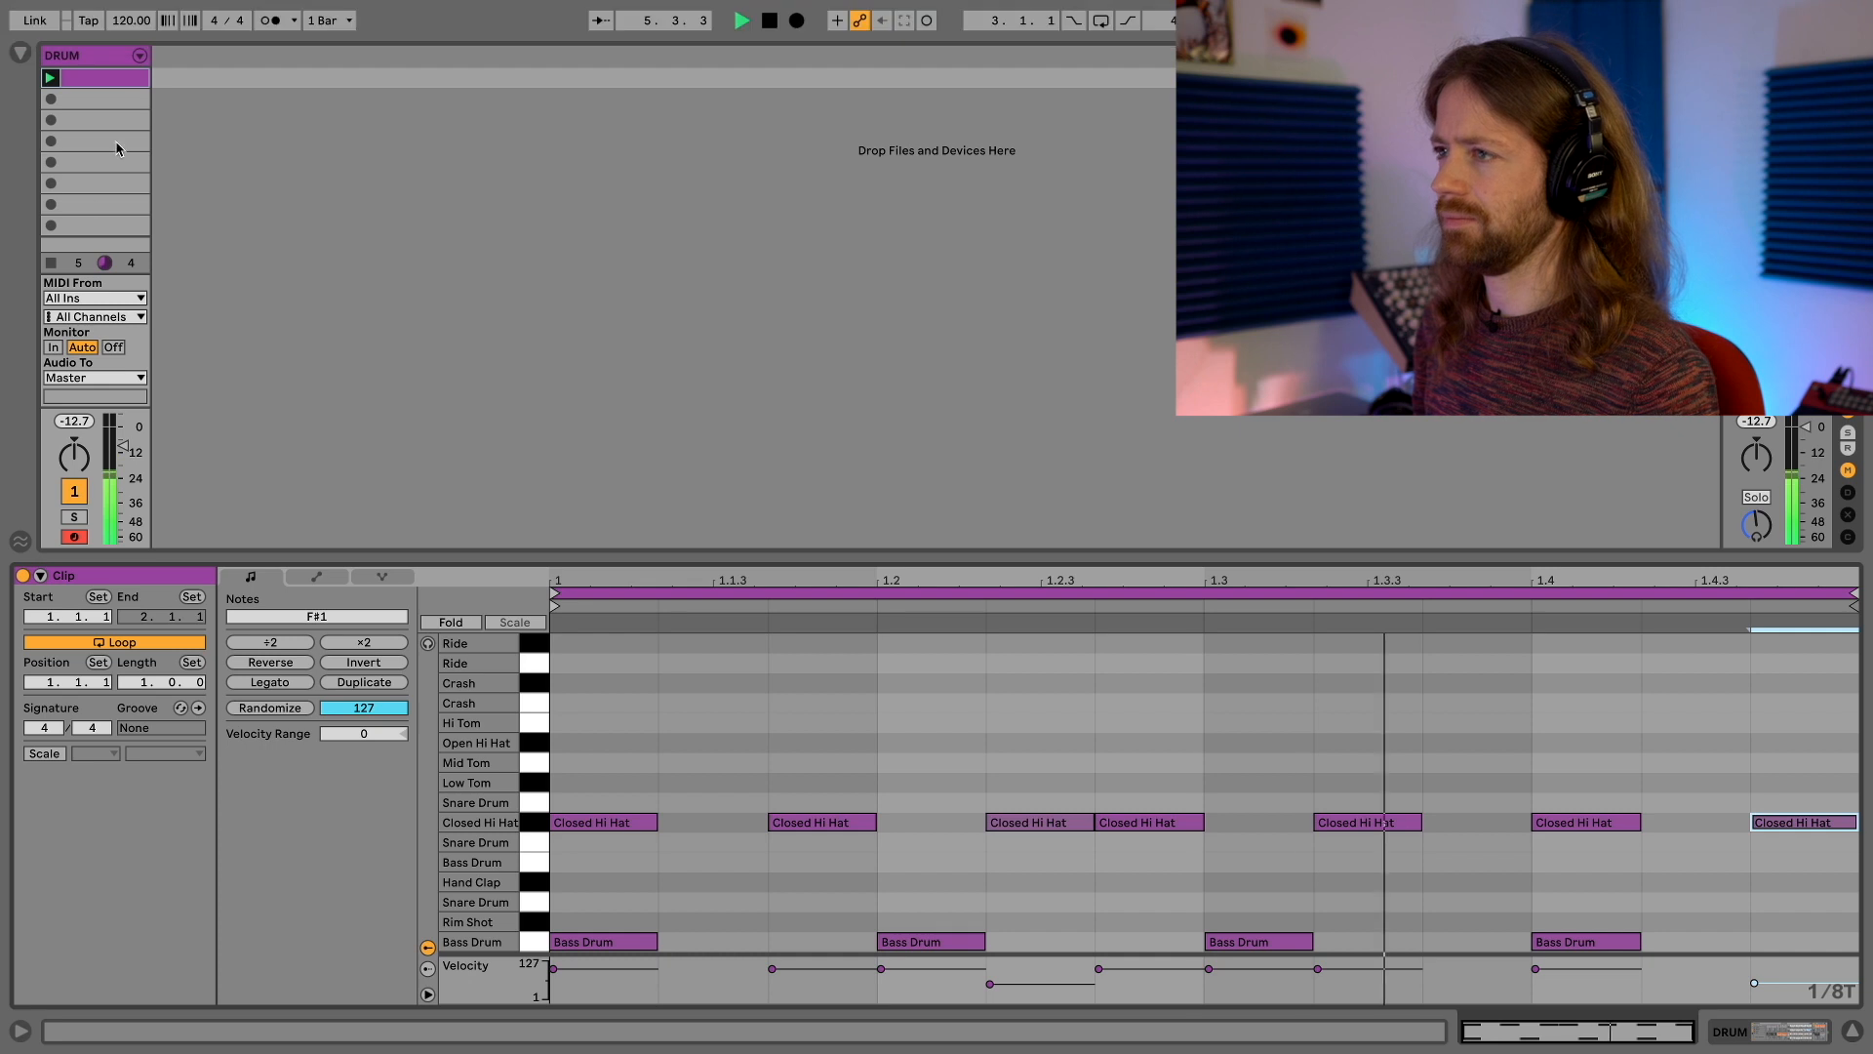
drag(131, 21, 131, 12)
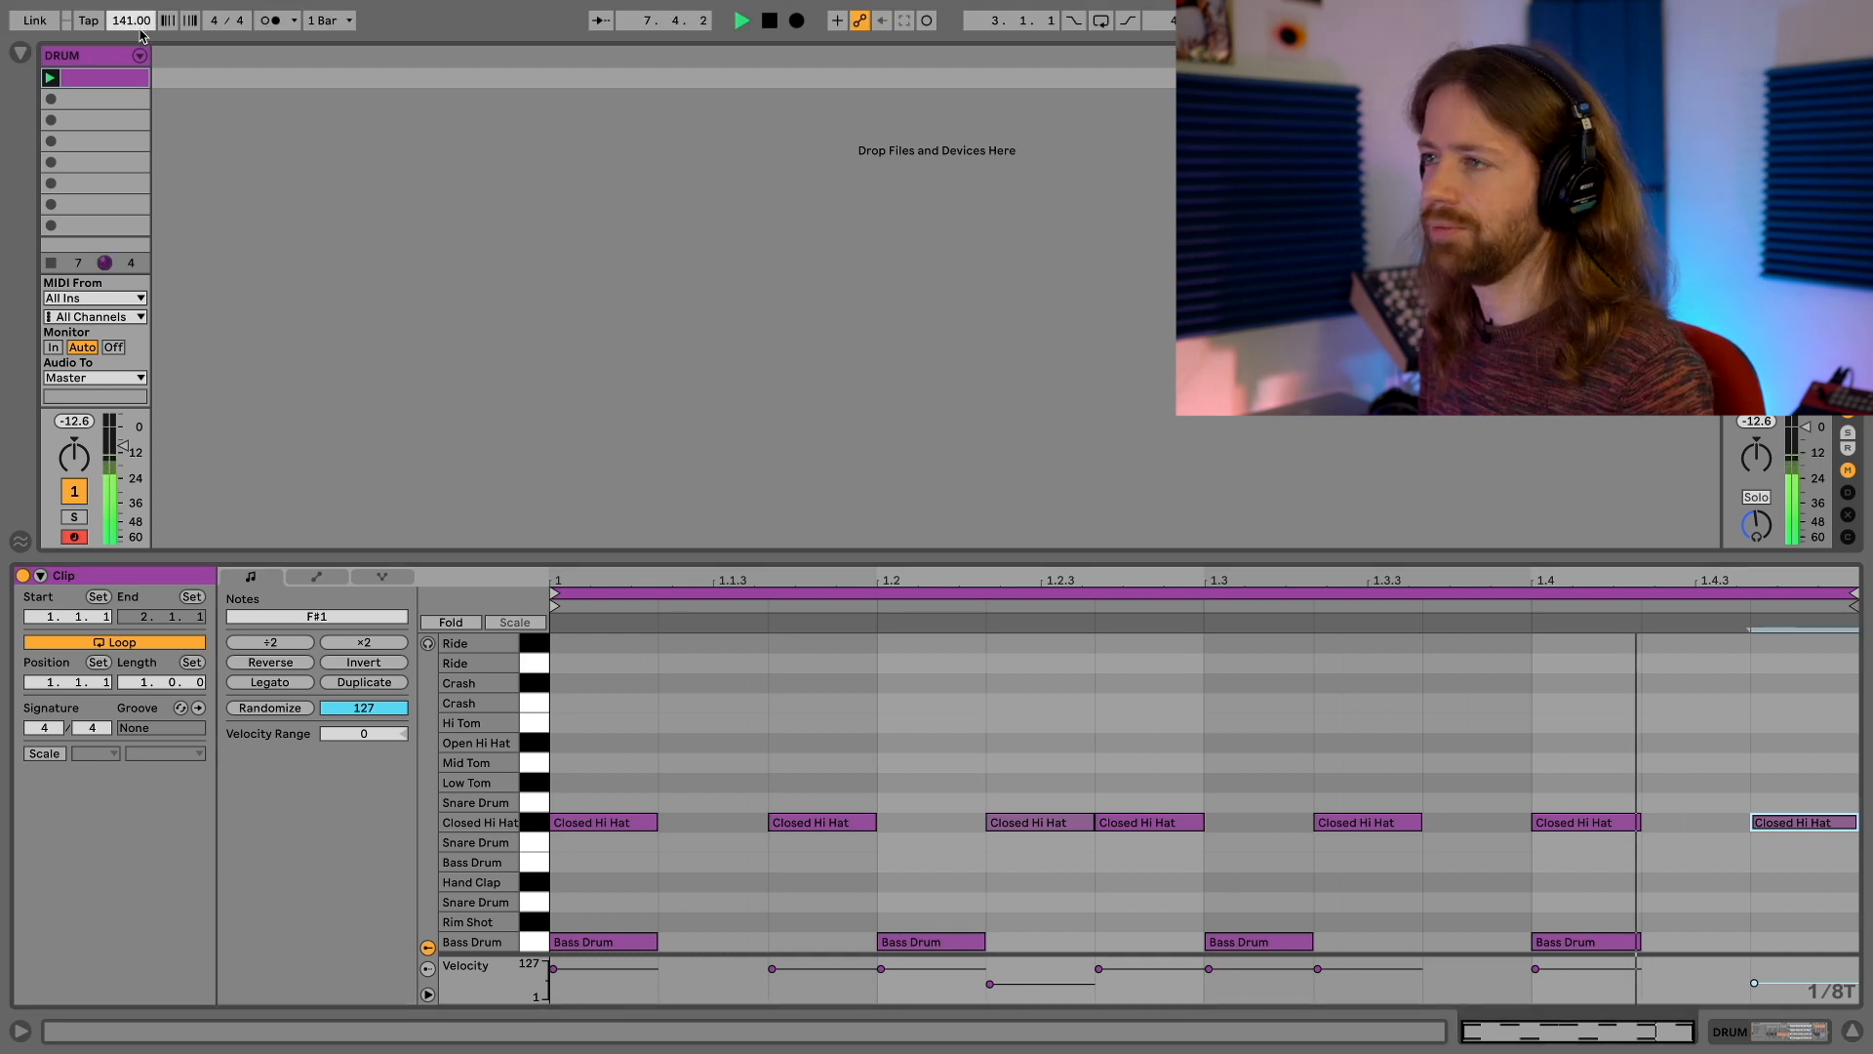
mouse_move(131, 12)
mouse_down()
mouse_move(130, 68)
mouse_move(142, 25)
mouse_up()
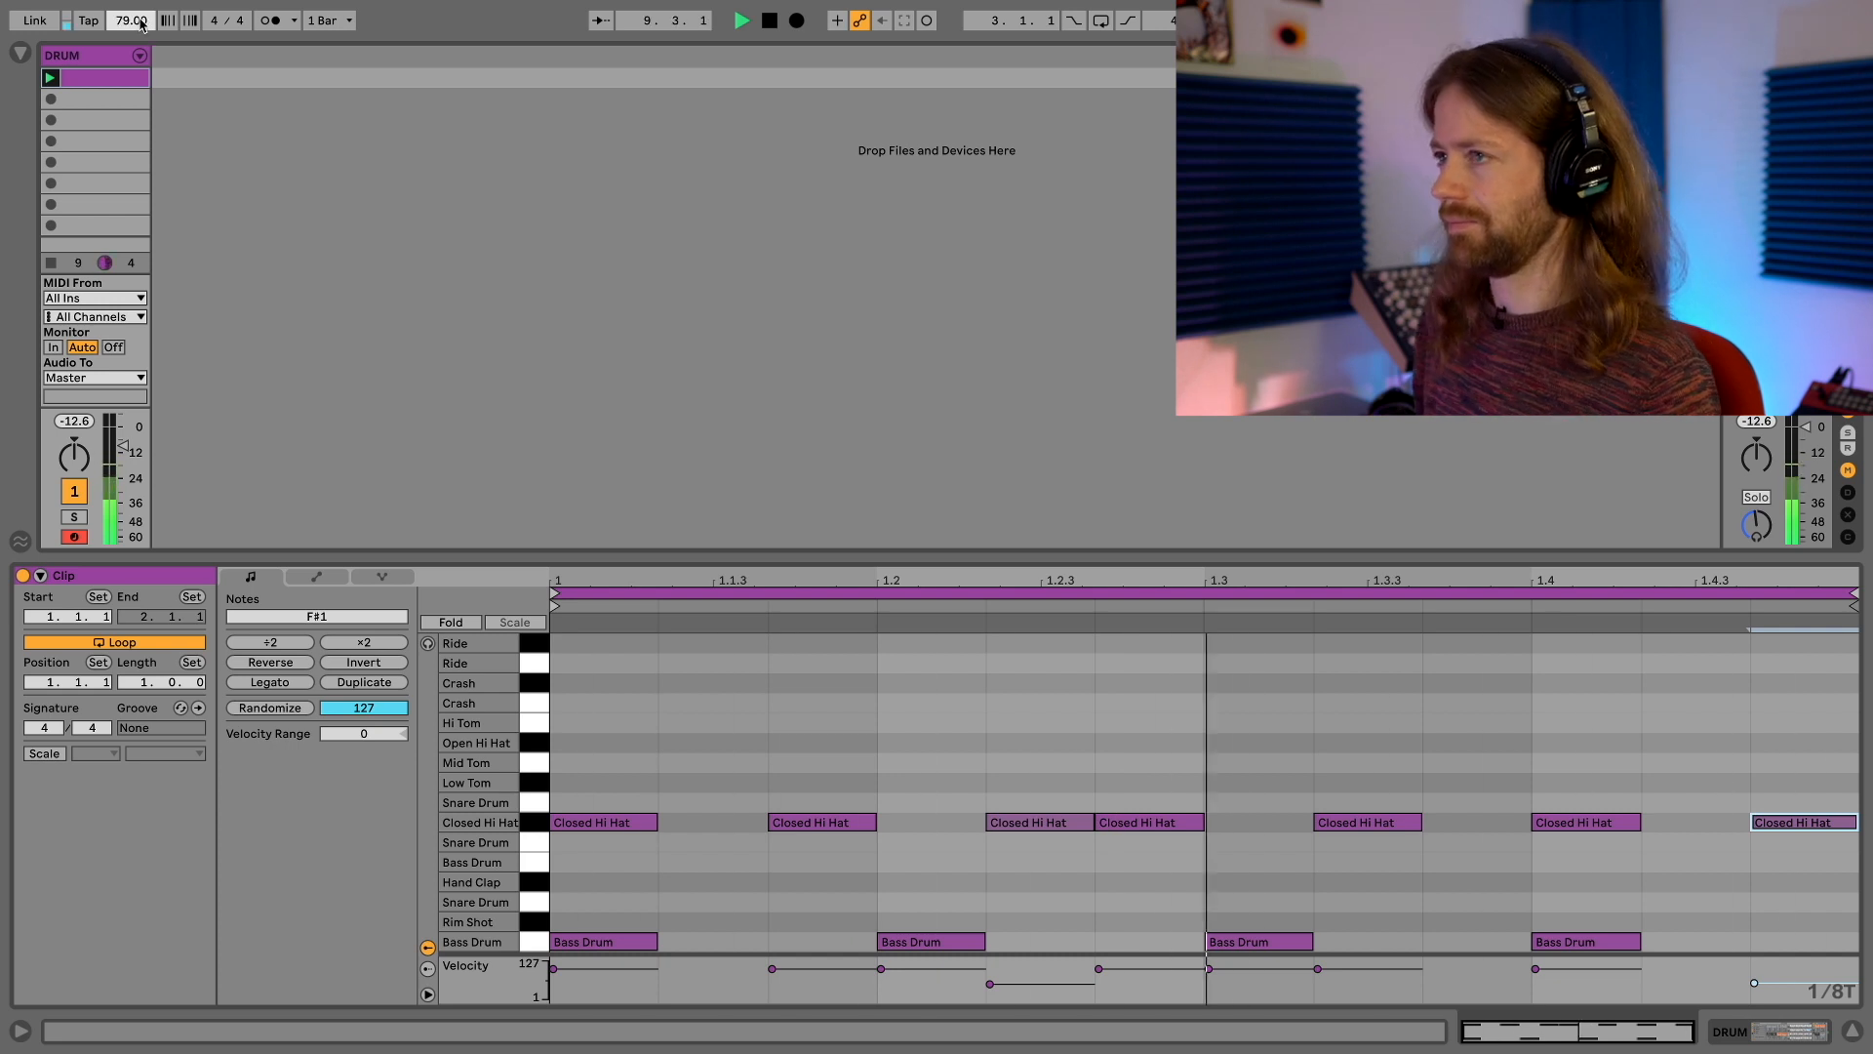
drag(141, 21, 142, 7)
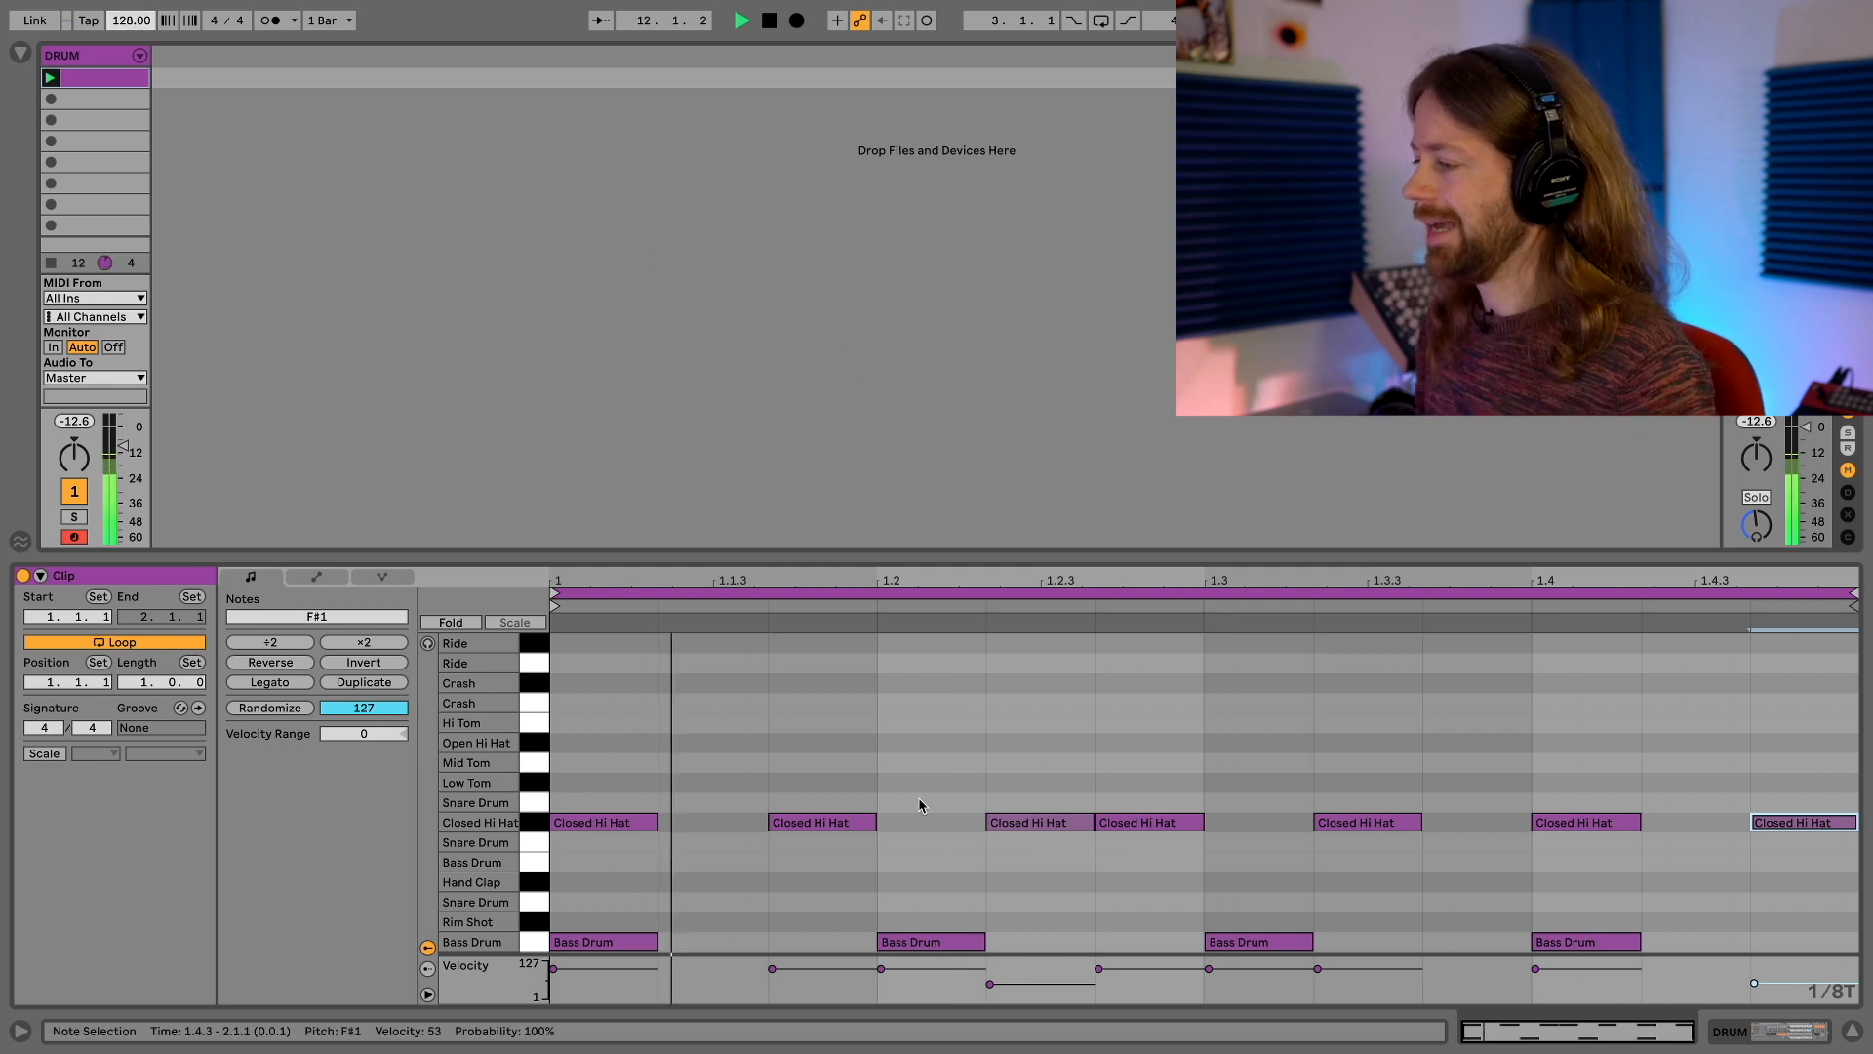
Replace the bass drum notes on beats 1.2, 1.3 and 1.4 with notes at 1.2.2 and 1.3.3, and audition the pattern
key(b)
click(945, 939)
click(1001, 940)
click(1252, 942)
click(1471, 938)
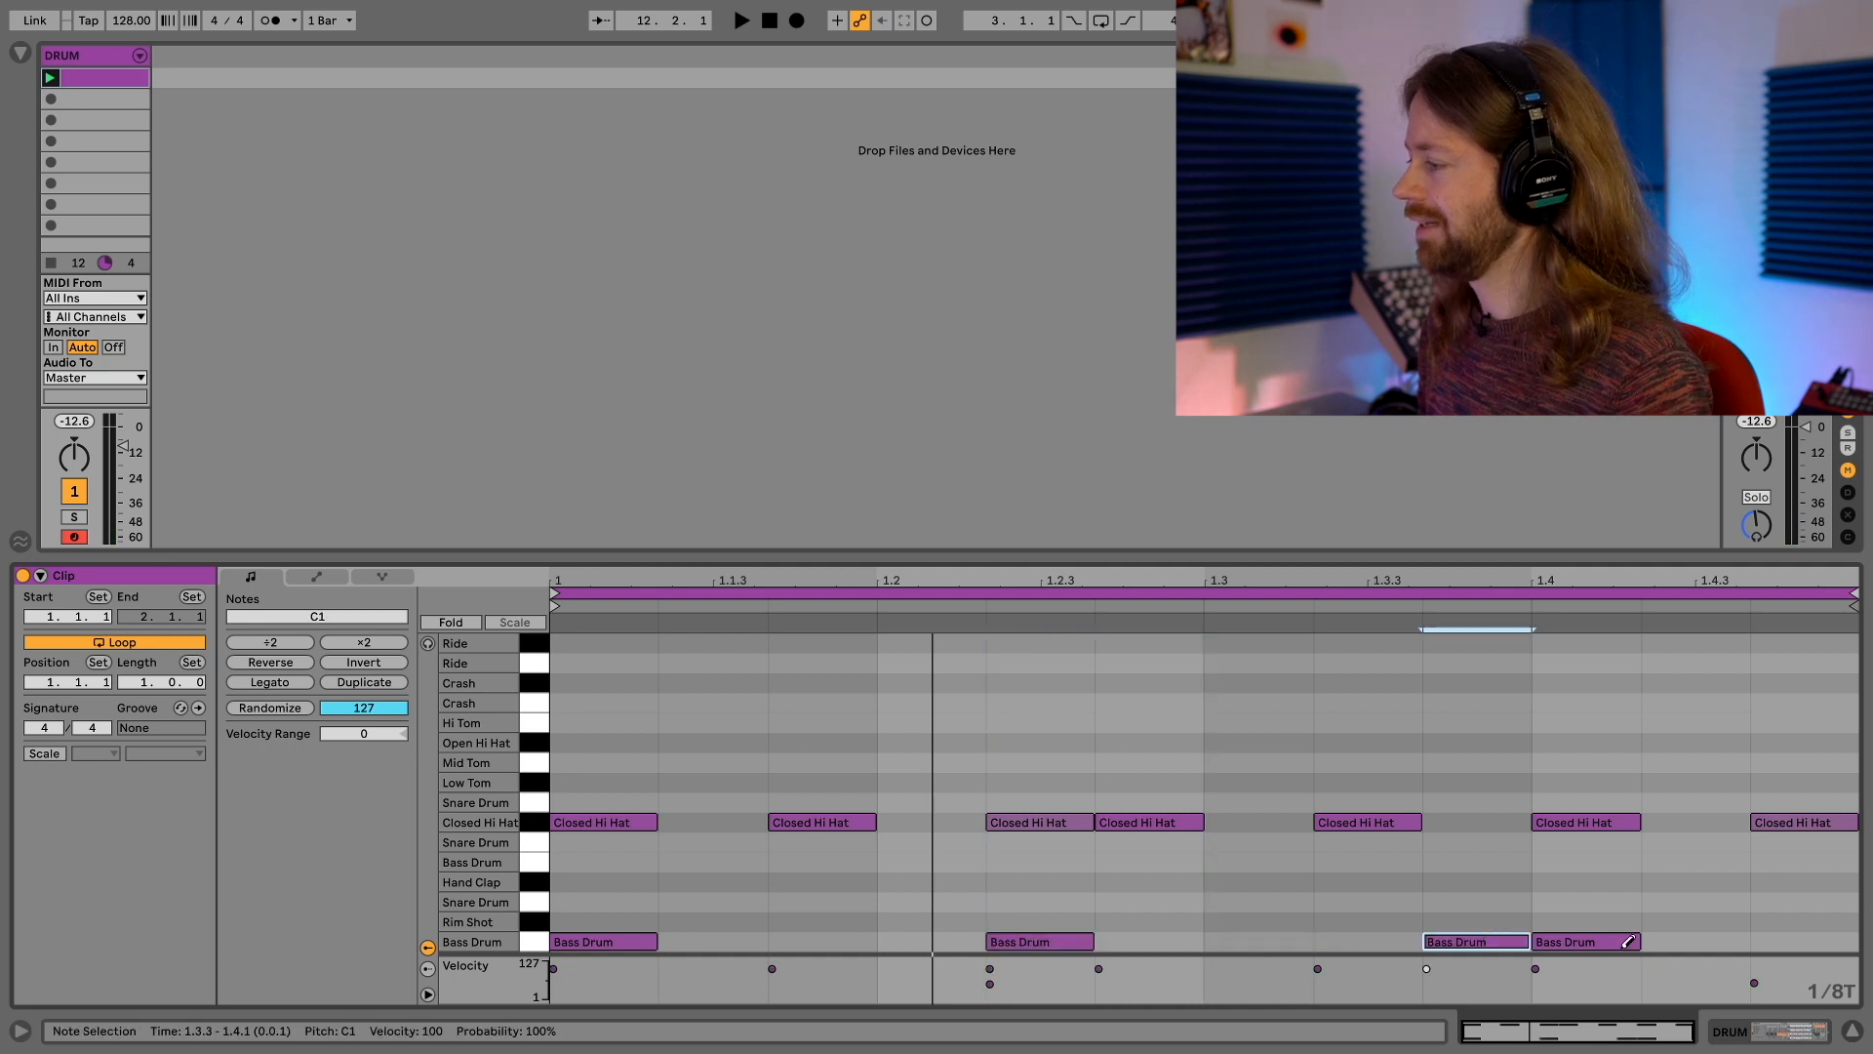
click(1624, 939)
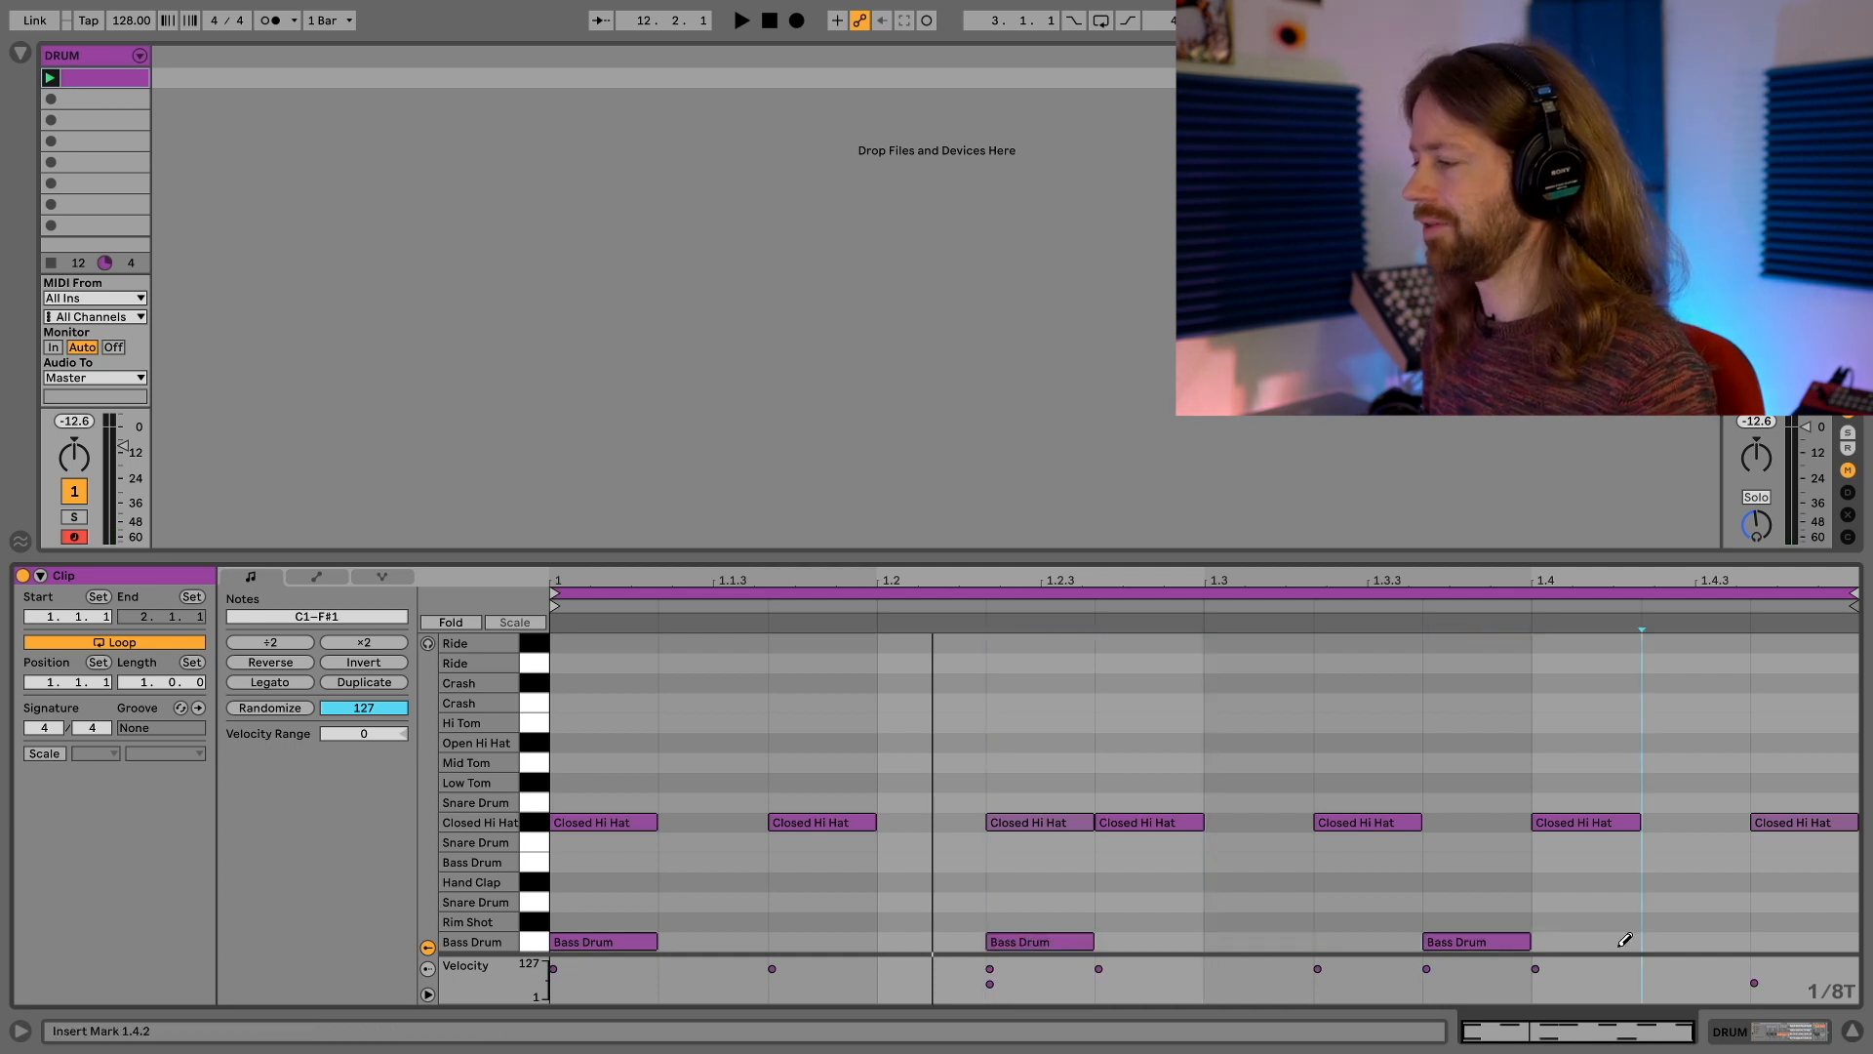
key(space)
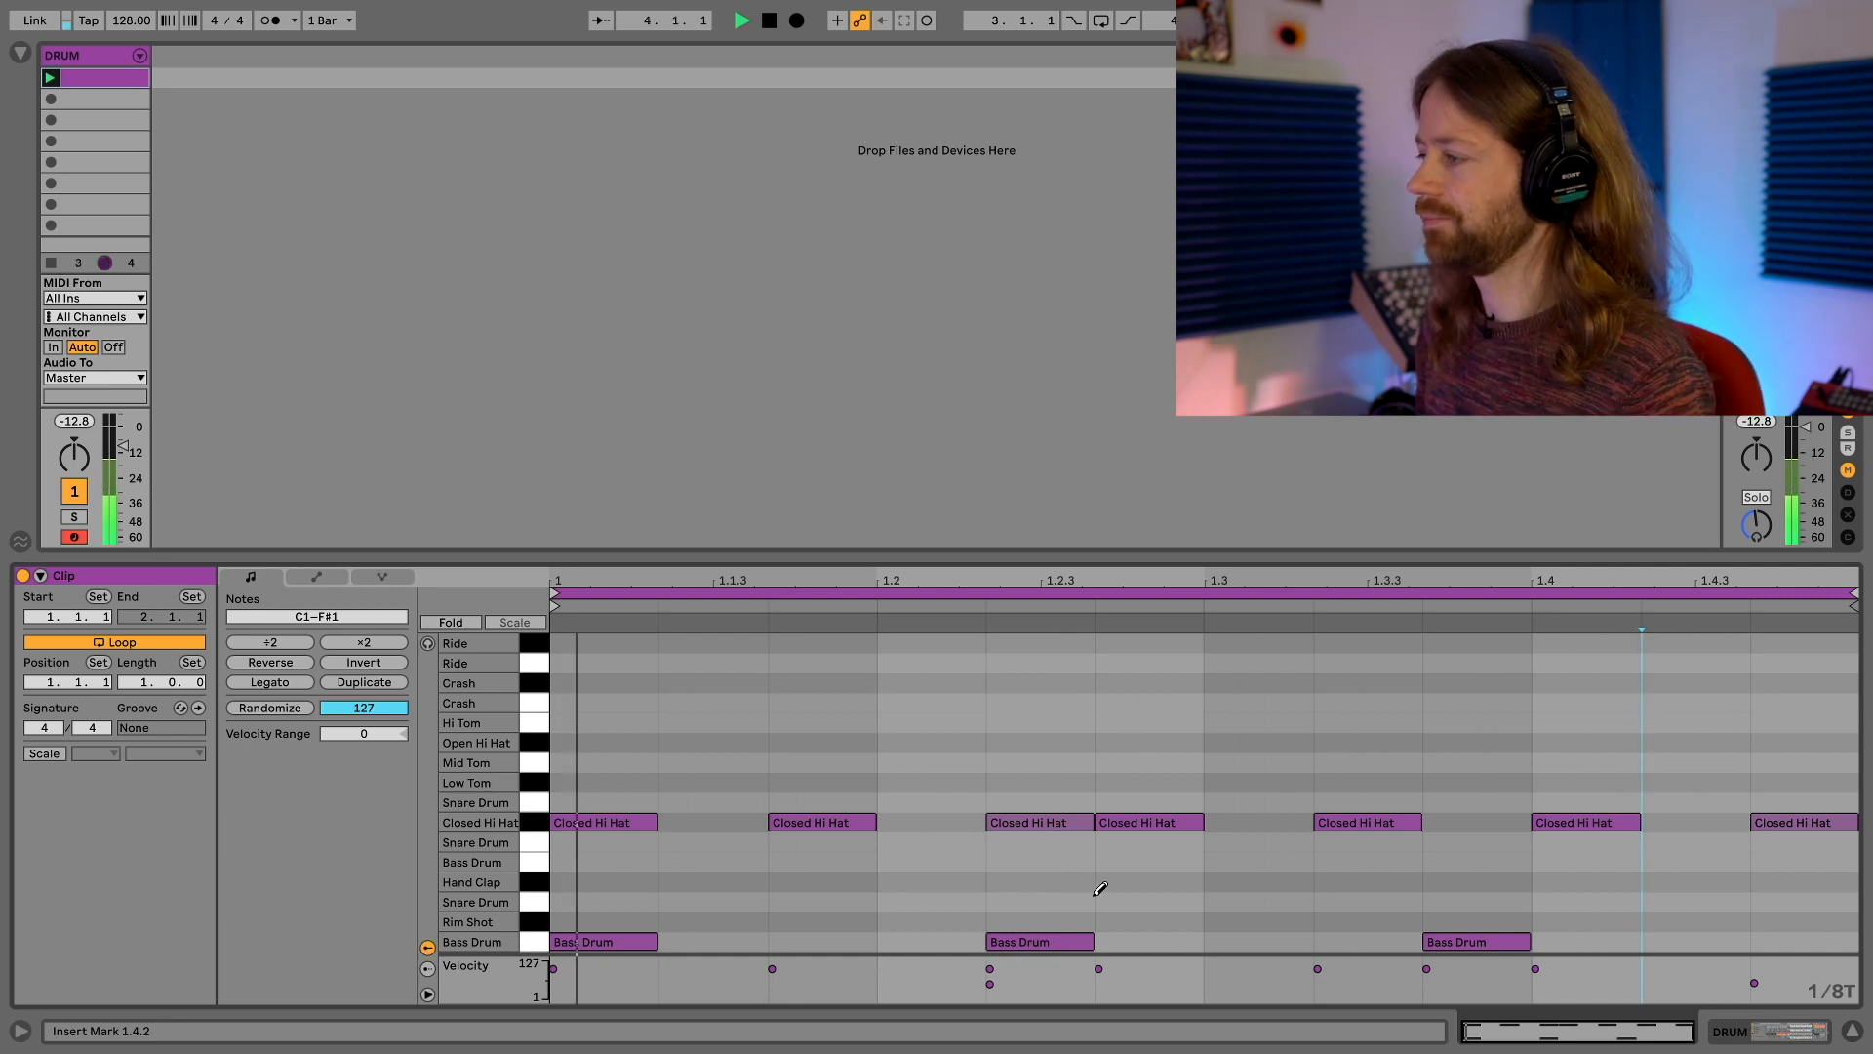
key(space)
Copy the drum clip into the second clip slot of the DRUM track
click(104, 85)
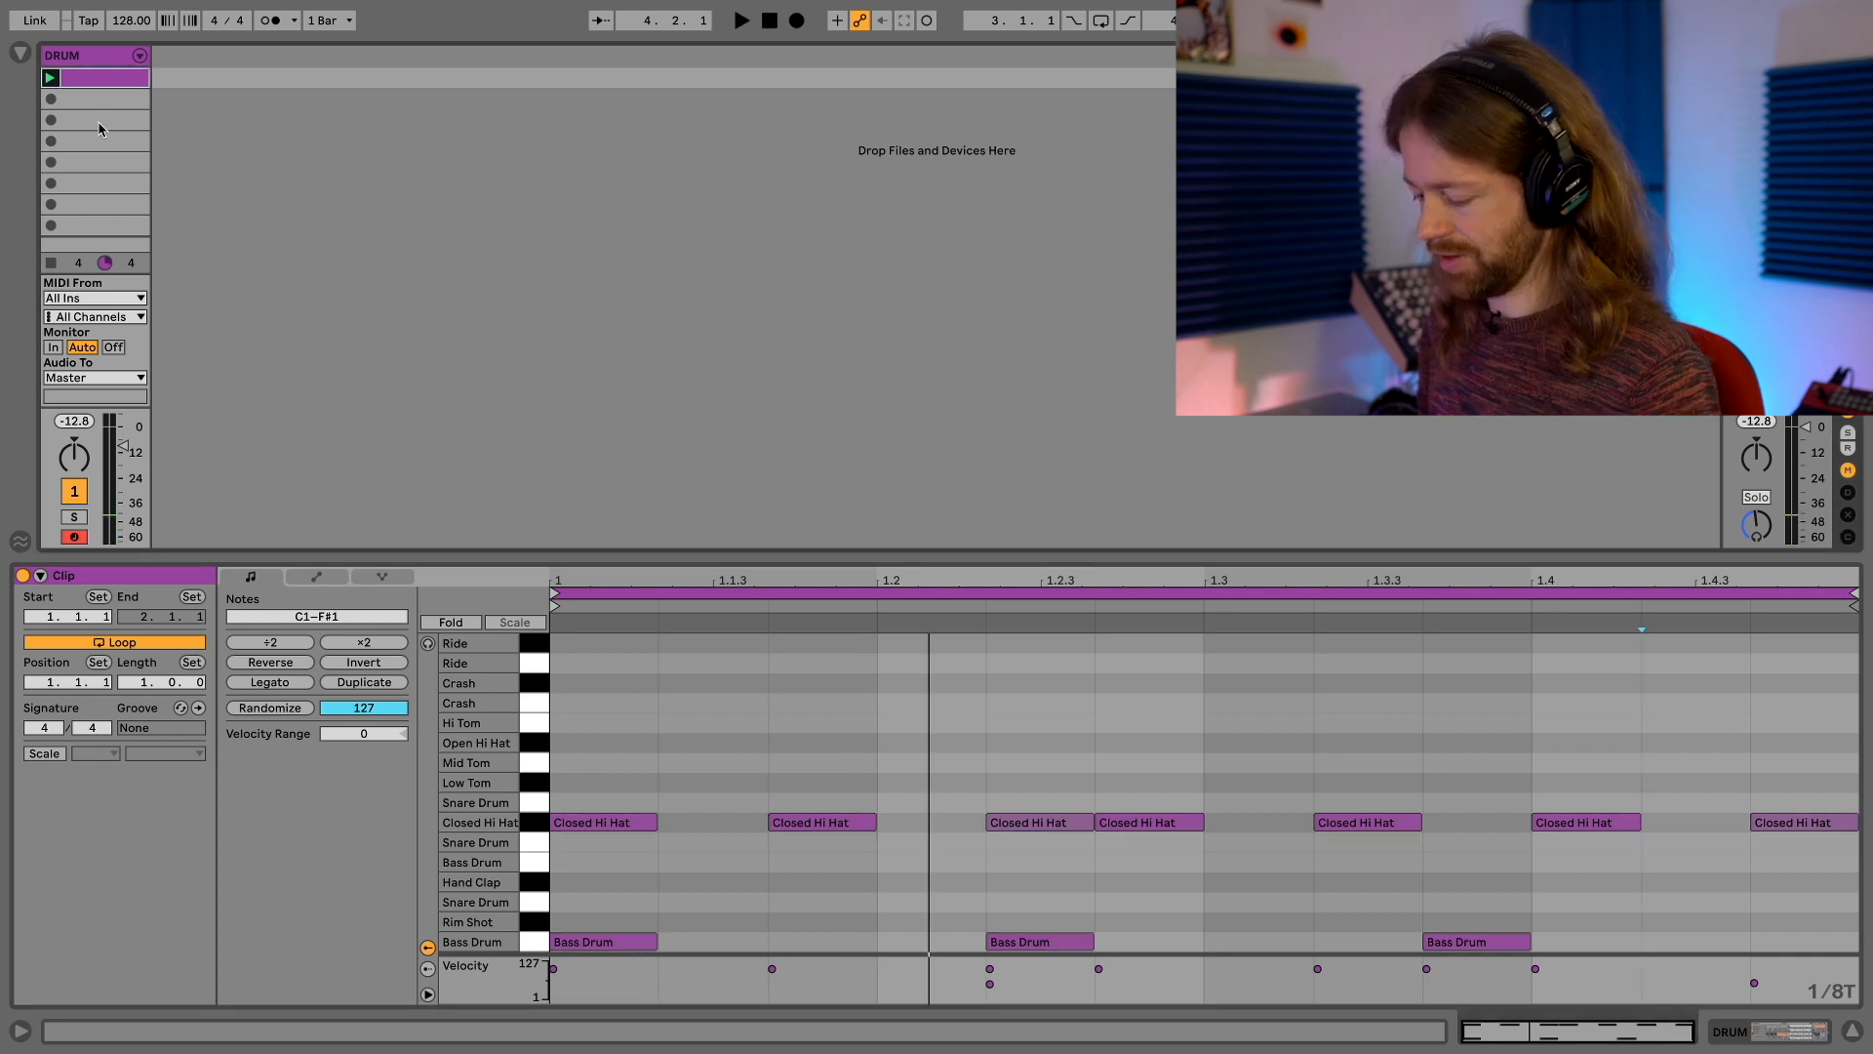
click(95, 99)
key(ctrl+v)
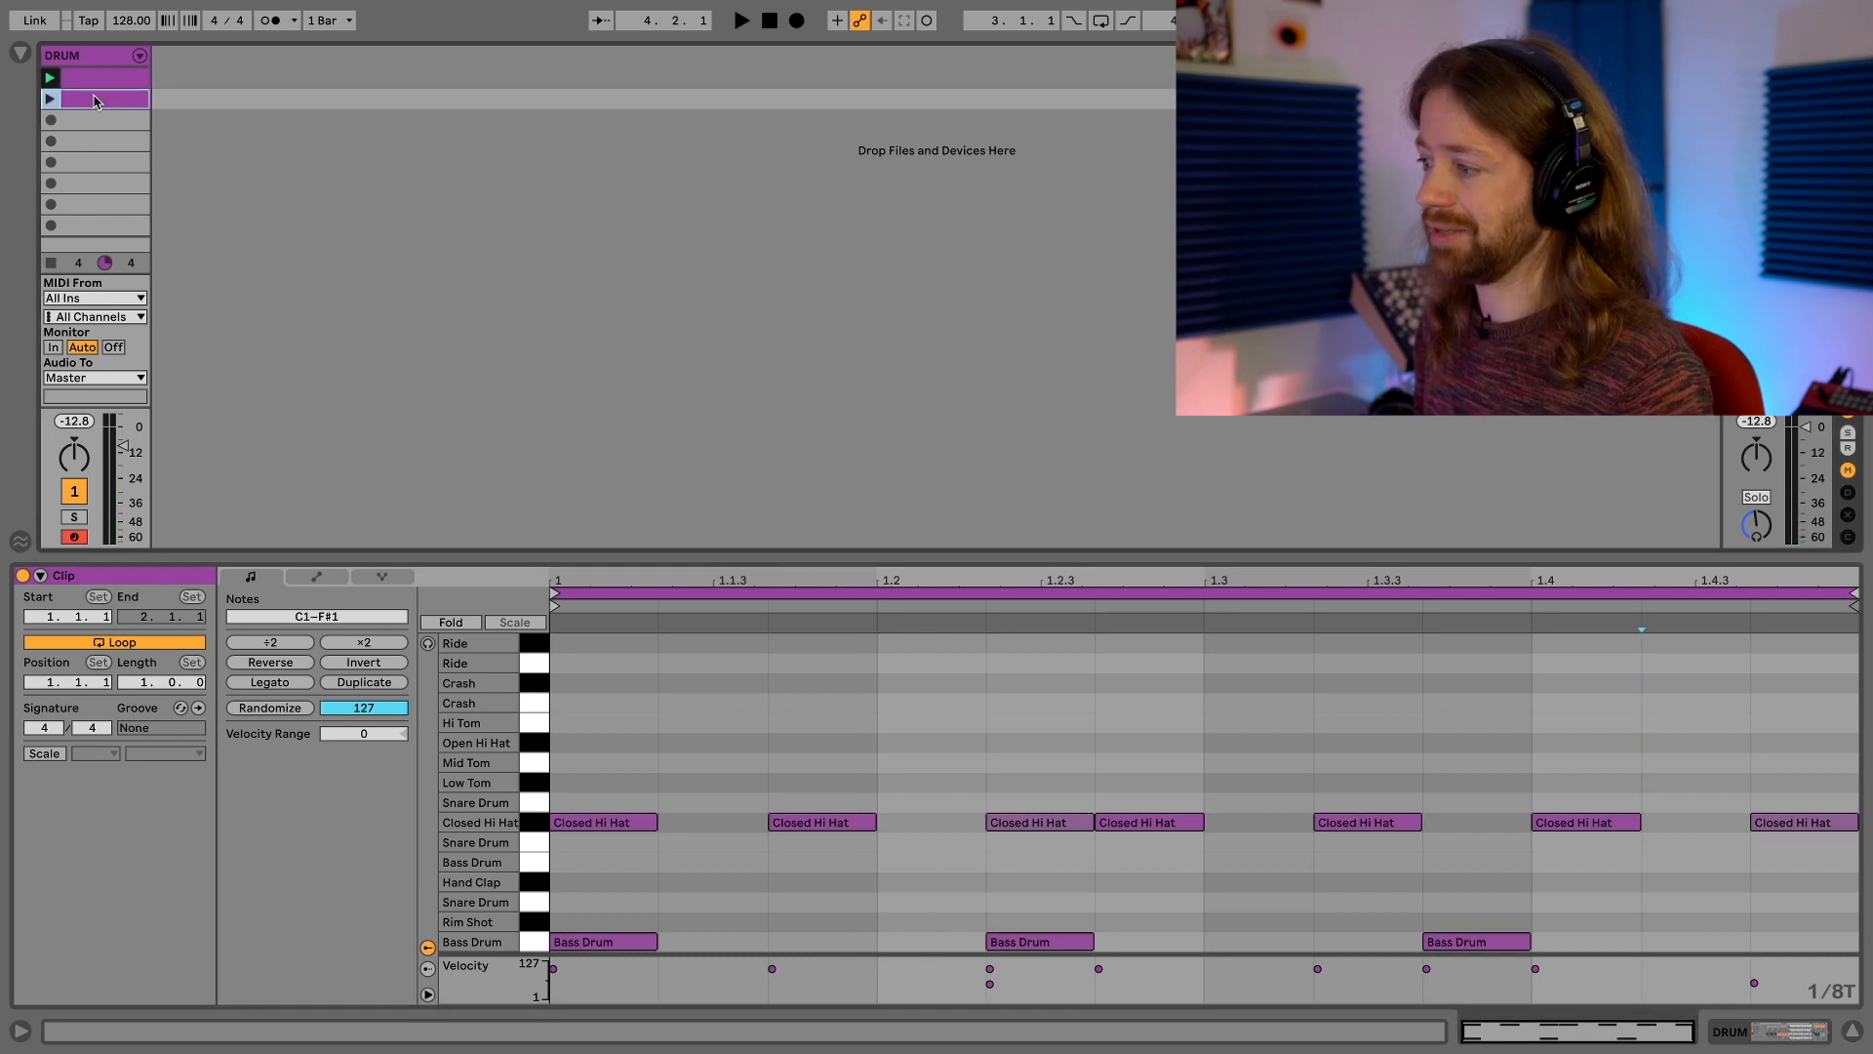
In the copied clip, replace the bass drum notes at 1.2.2 and 1.3.3 with notes on beats 1.2, 1.3 and 1.4
click(1010, 937)
click(962, 938)
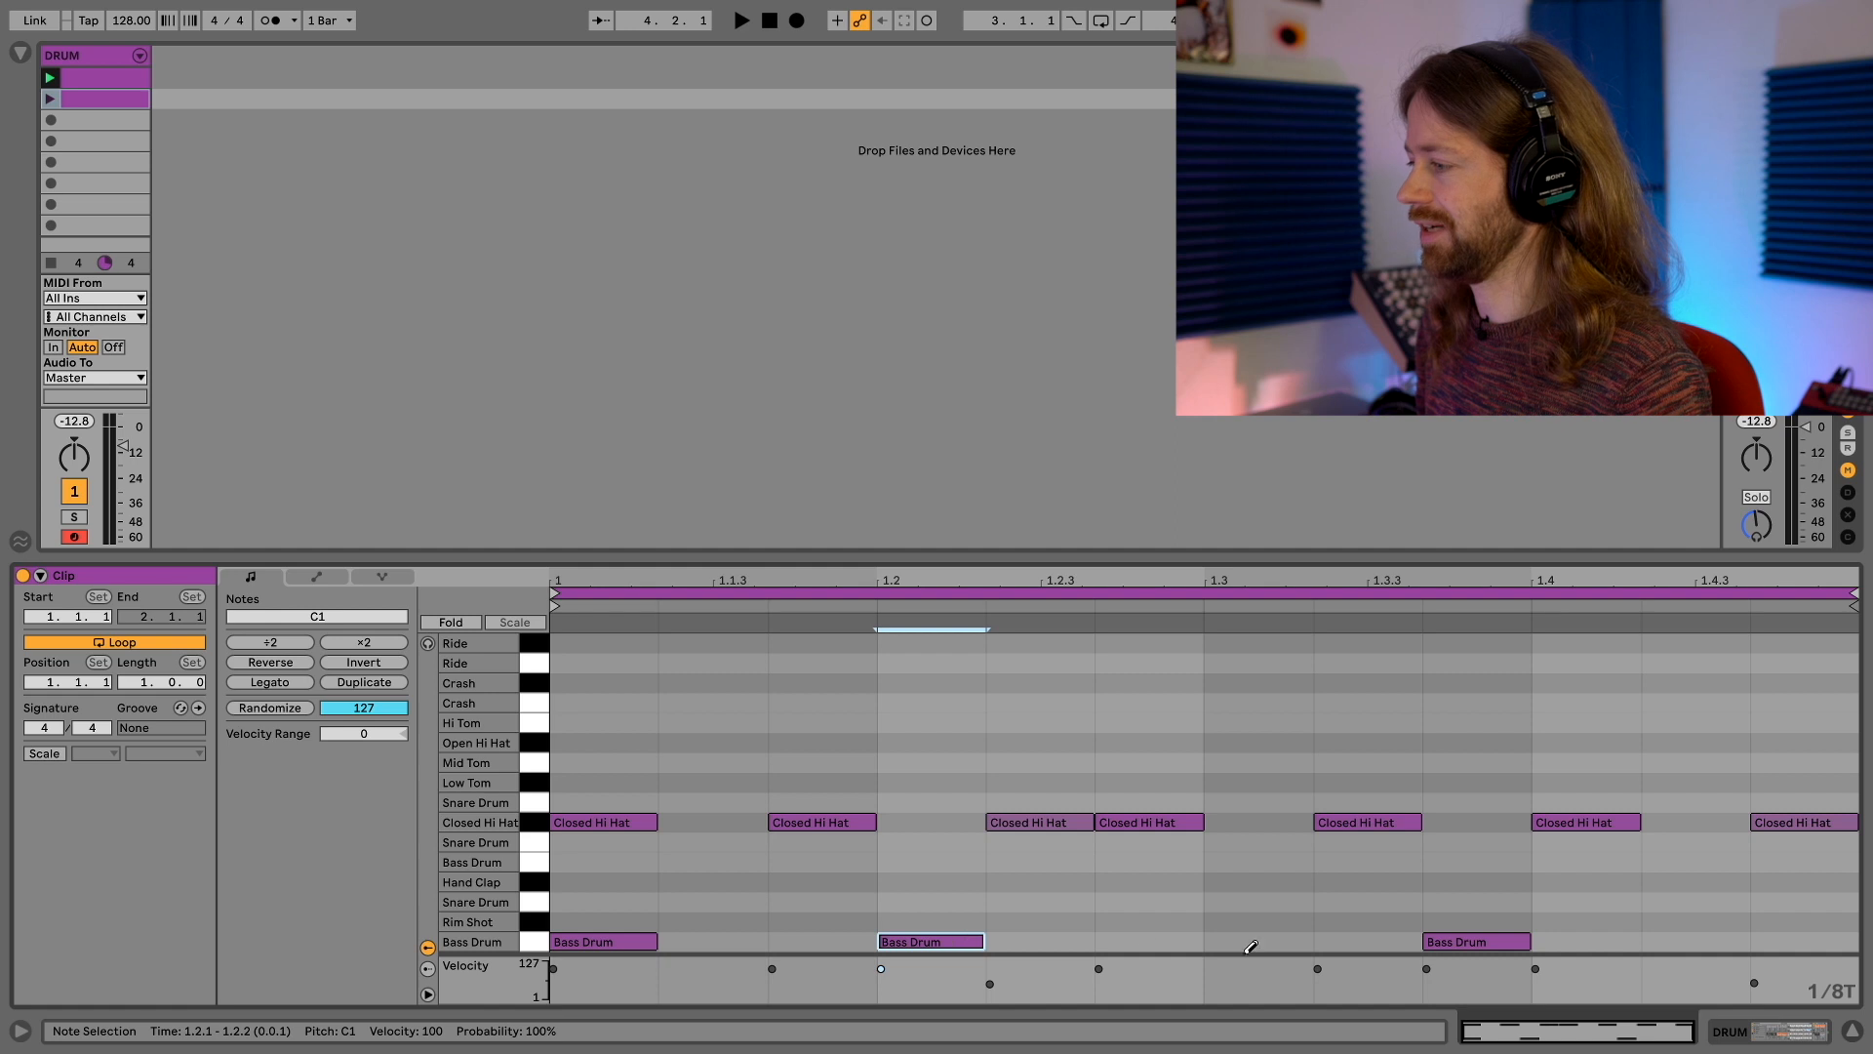
click(1290, 938)
click(1444, 937)
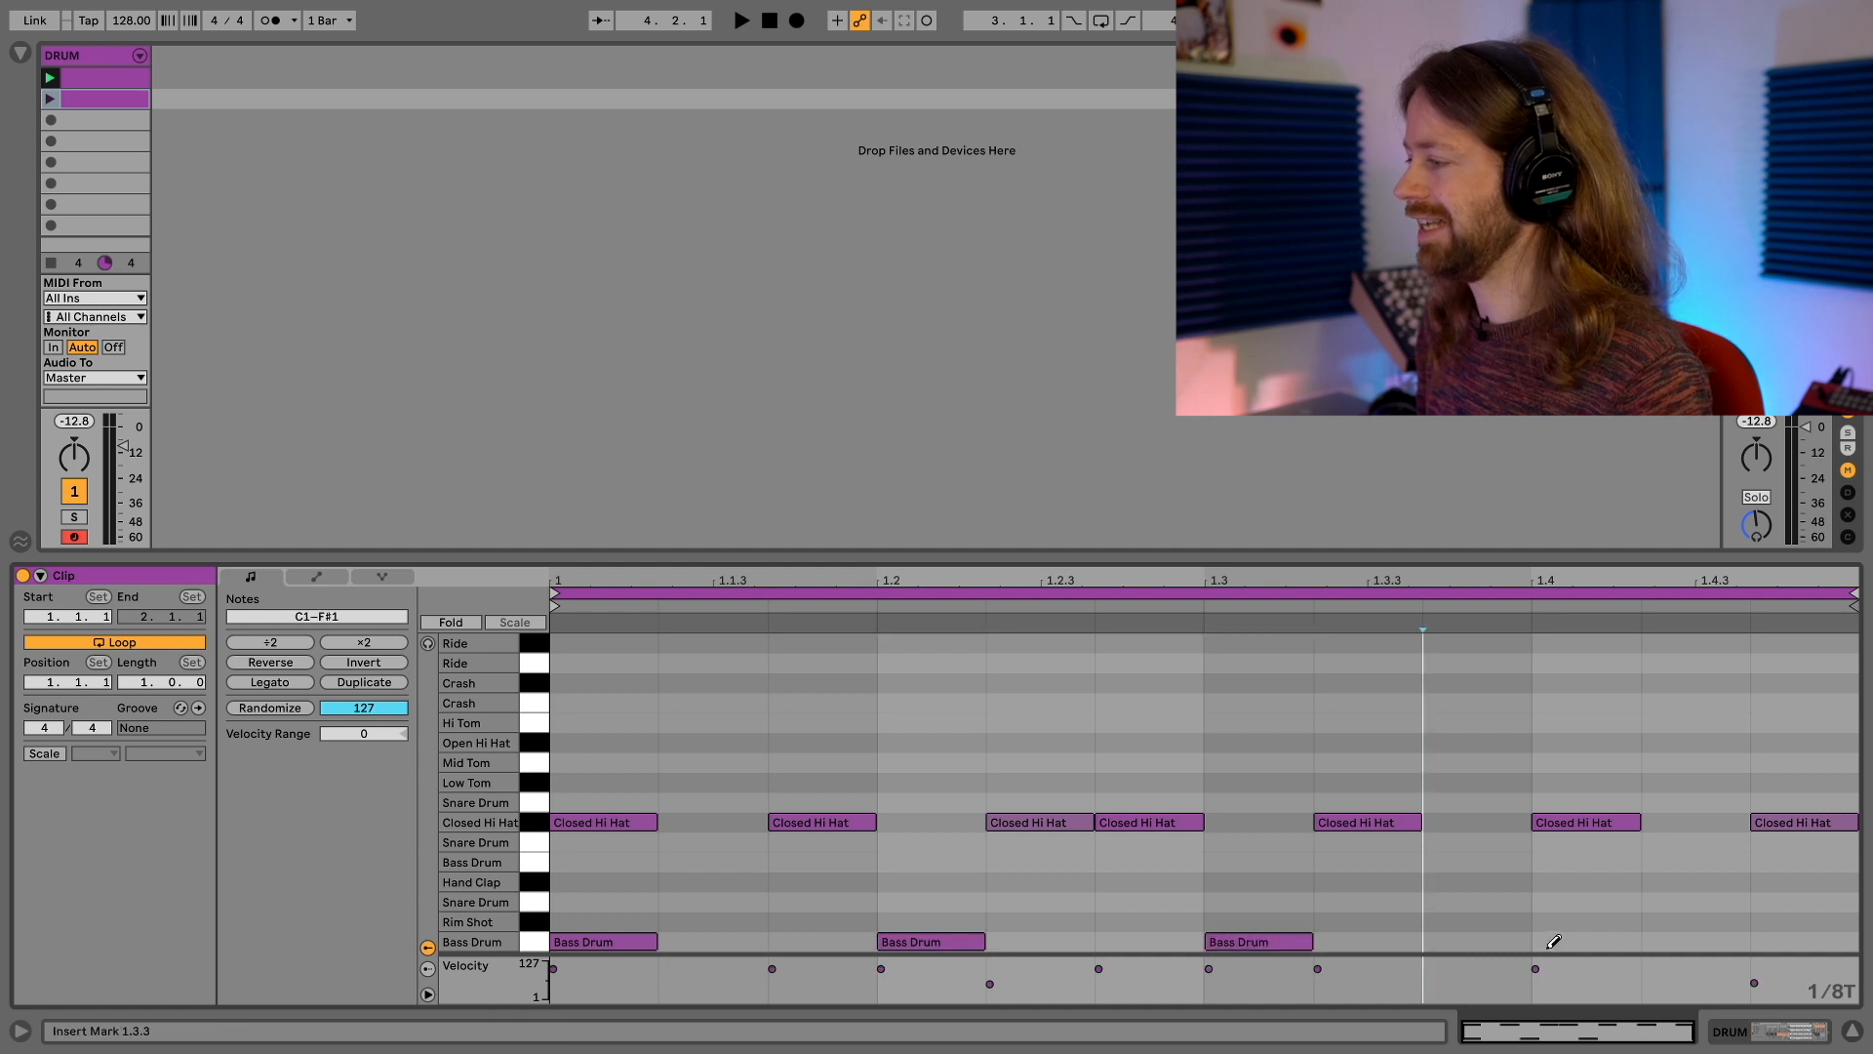
click(1547, 939)
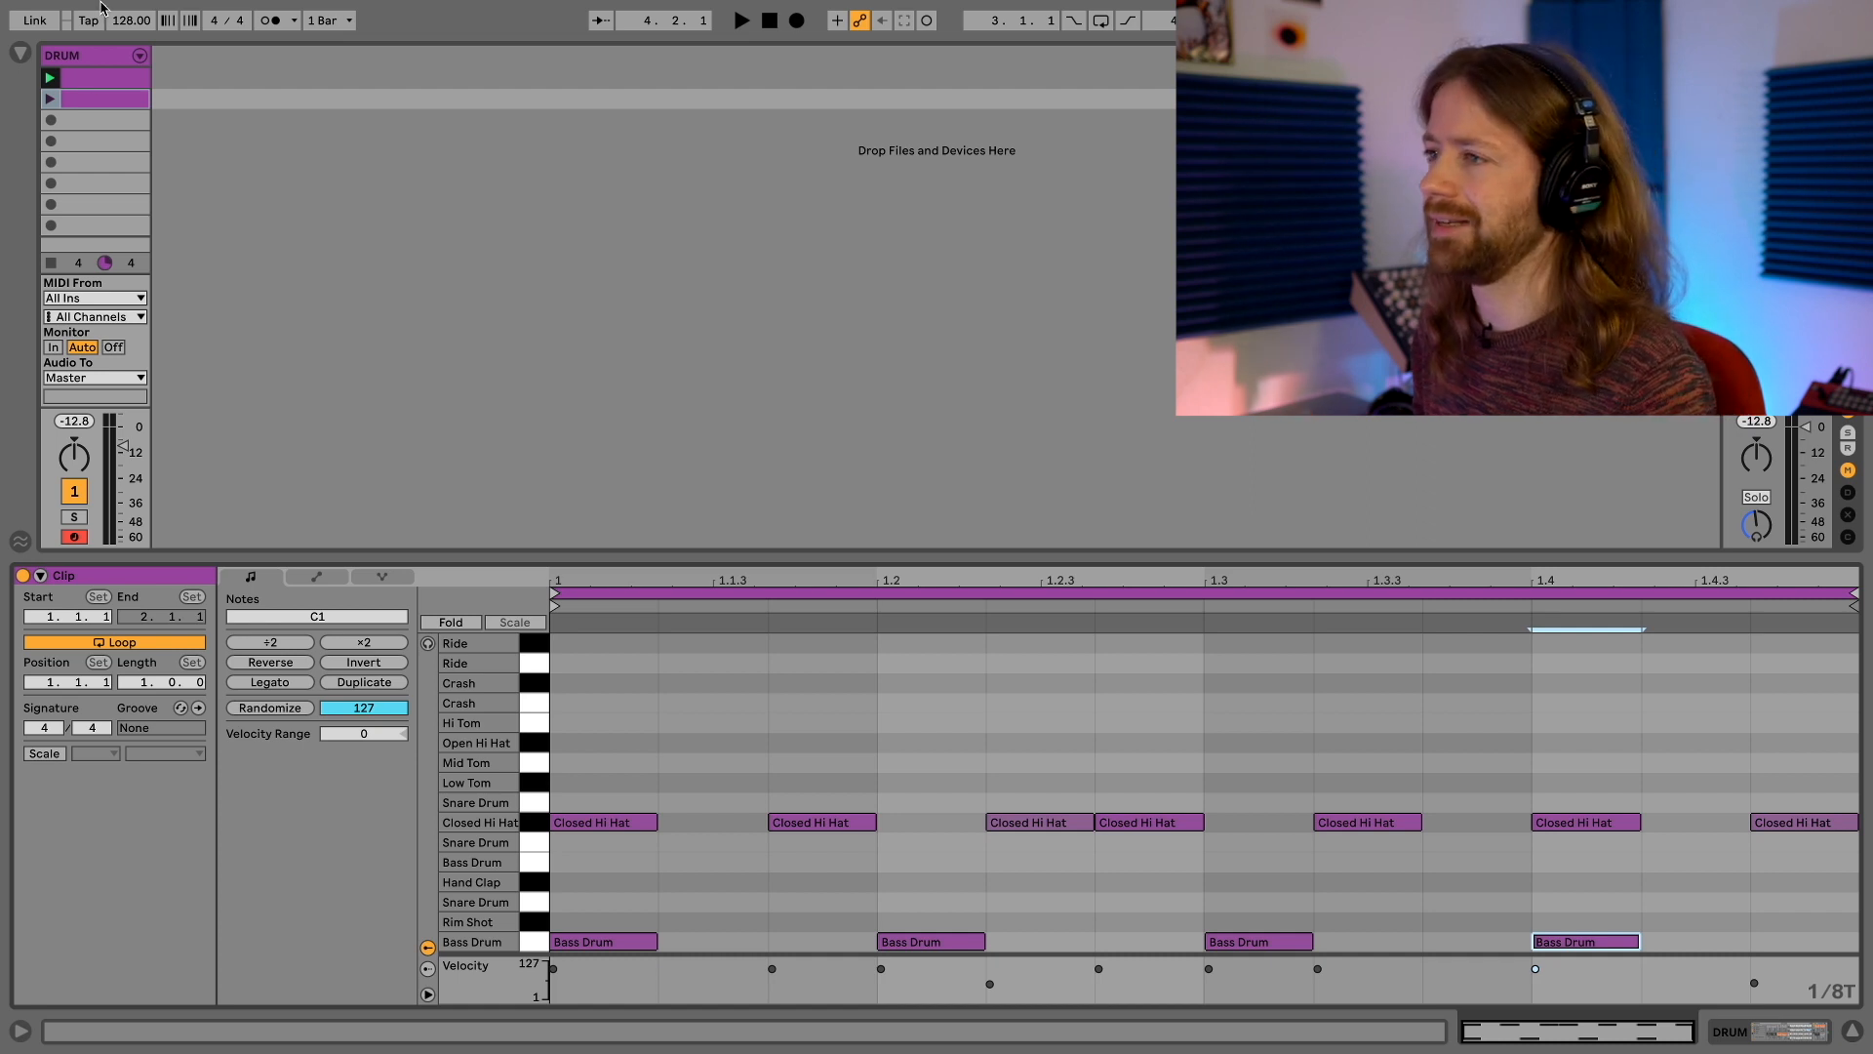
Launch the second and first DRUM clips alternately to compare their bass drum patterns
key(space)
click(51, 99)
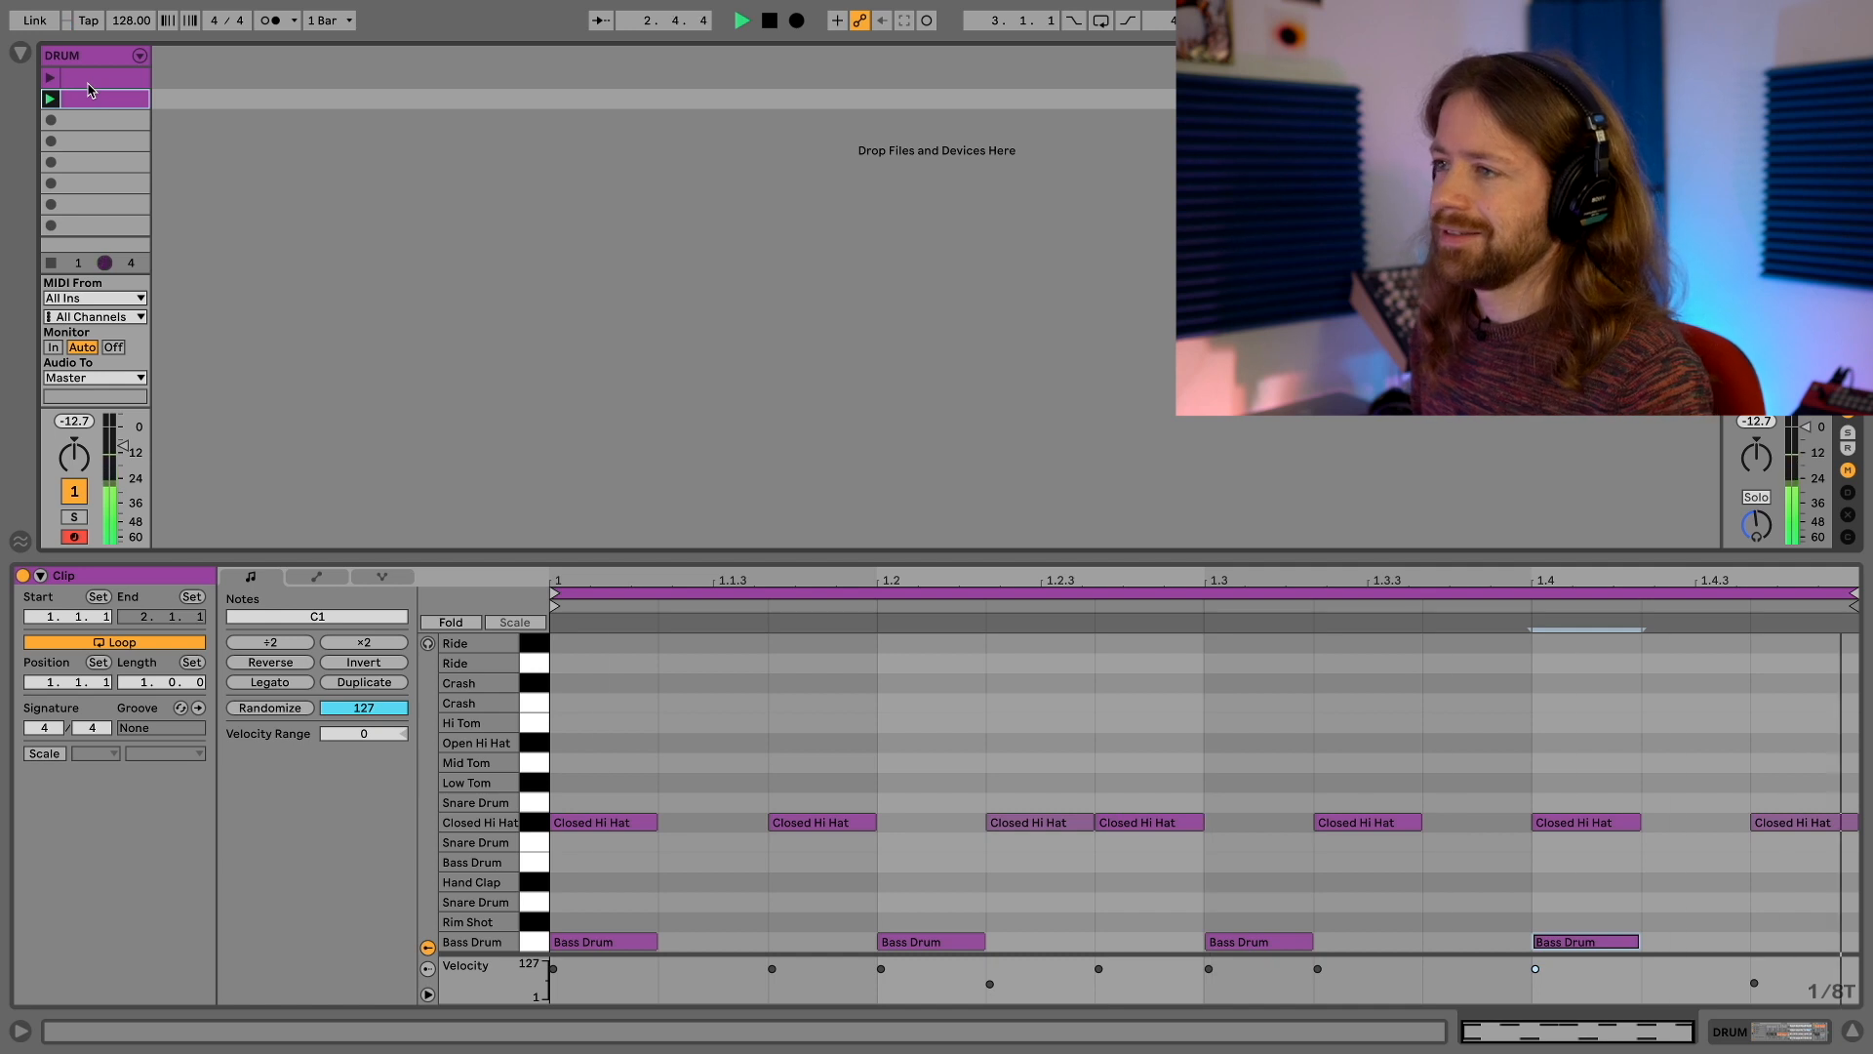
click(49, 78)
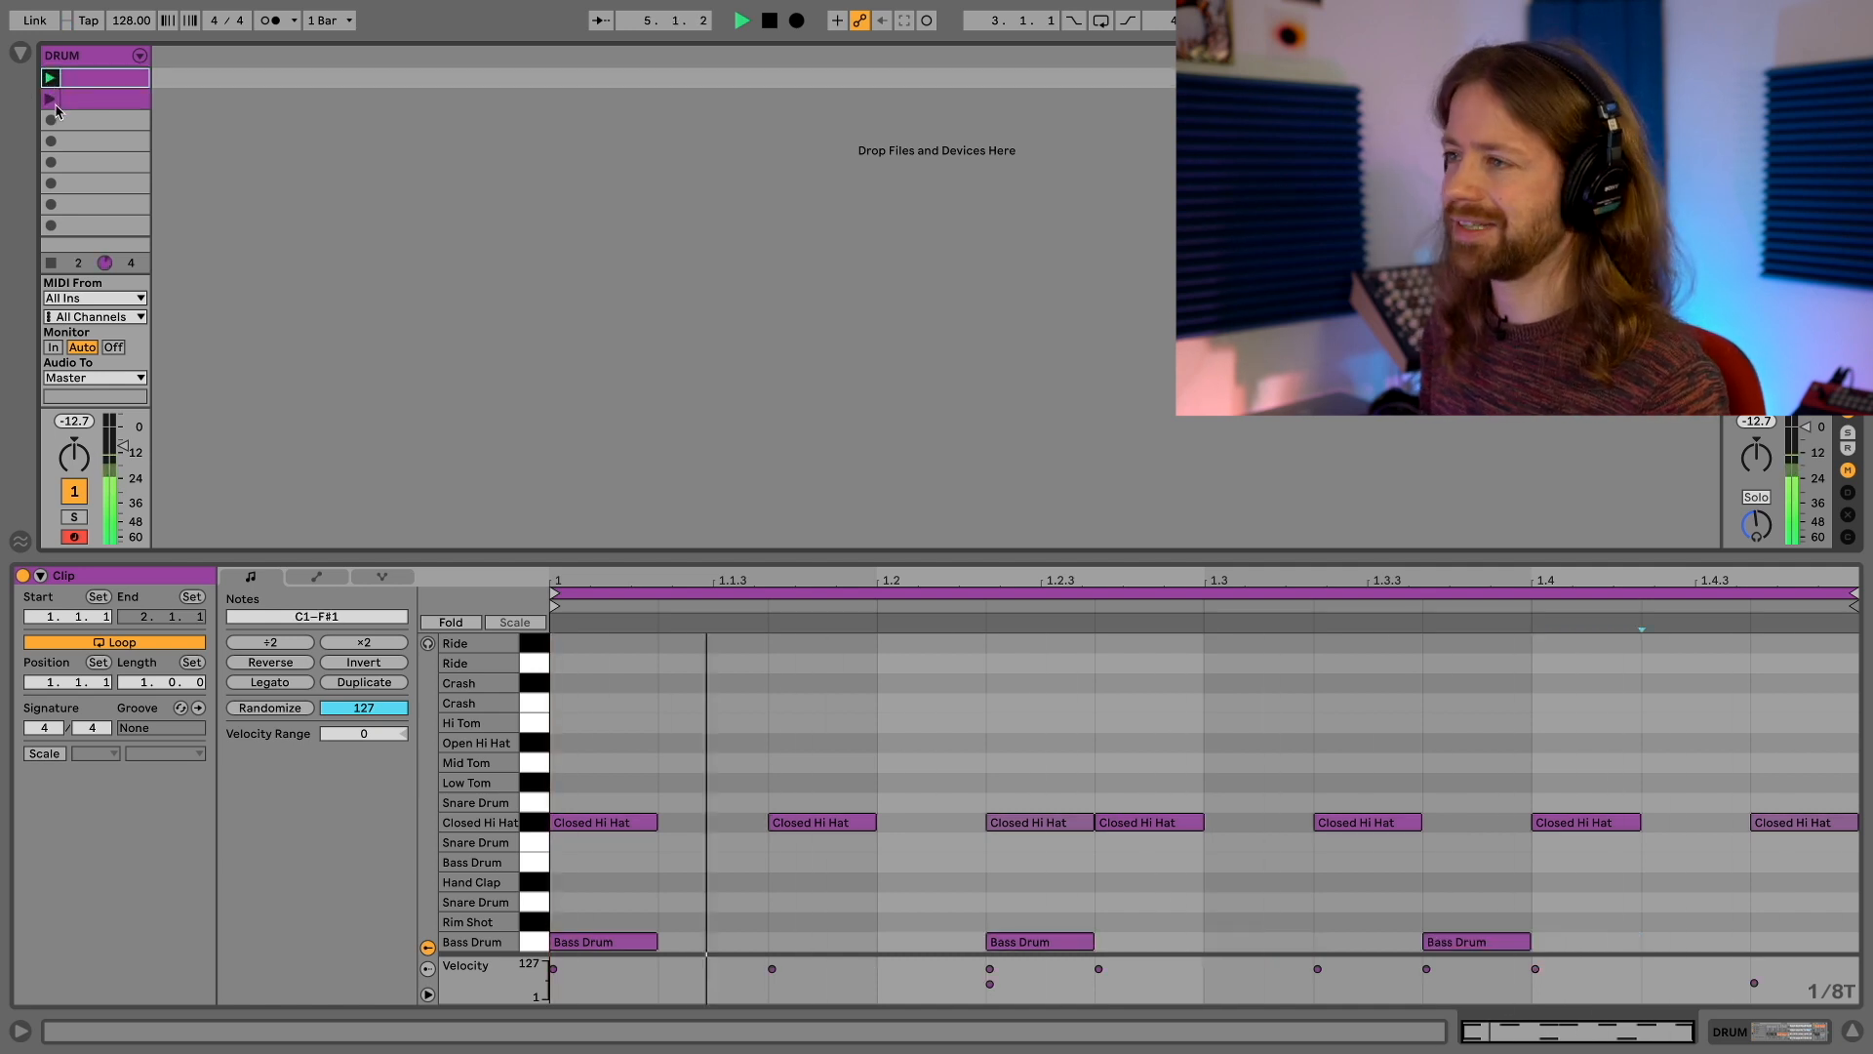
click(51, 100)
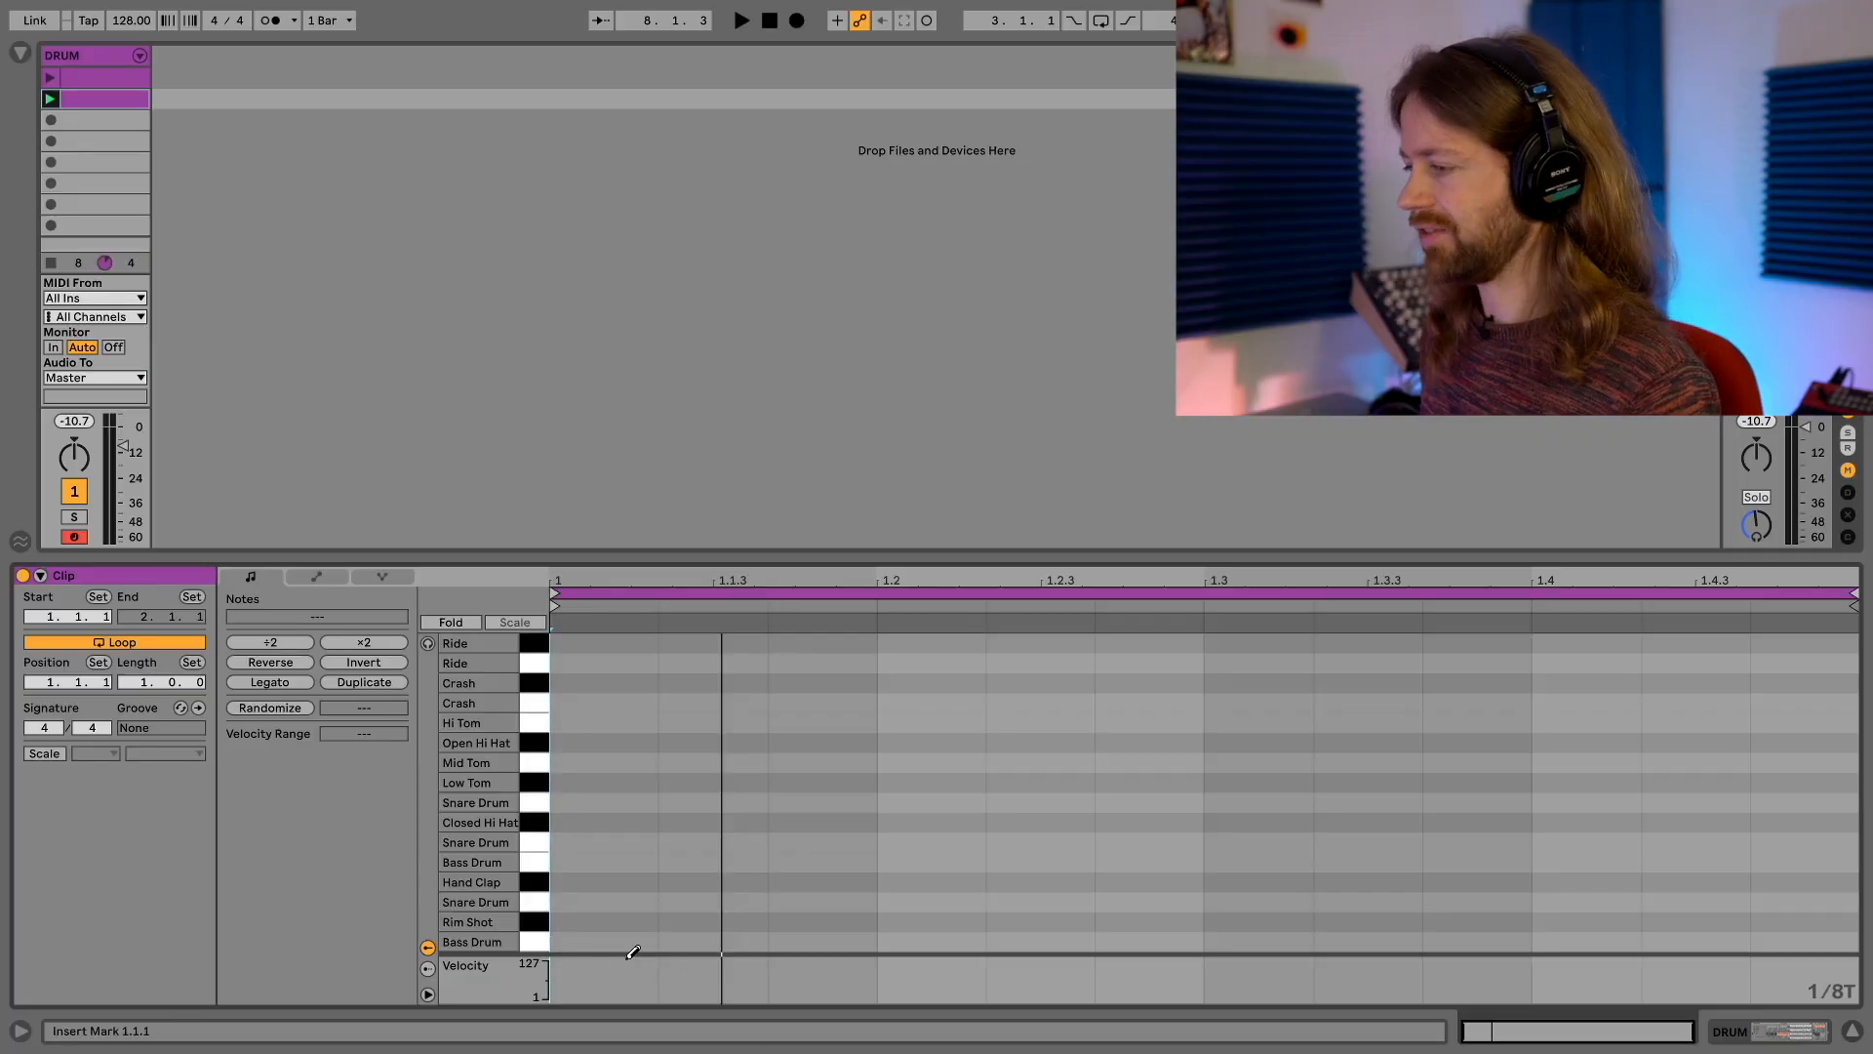
Draw bass drum notes at 1.1.1, 1.2.2, 1.3.2 and 1.4.1 in the empty second clip and audition them
click(628, 940)
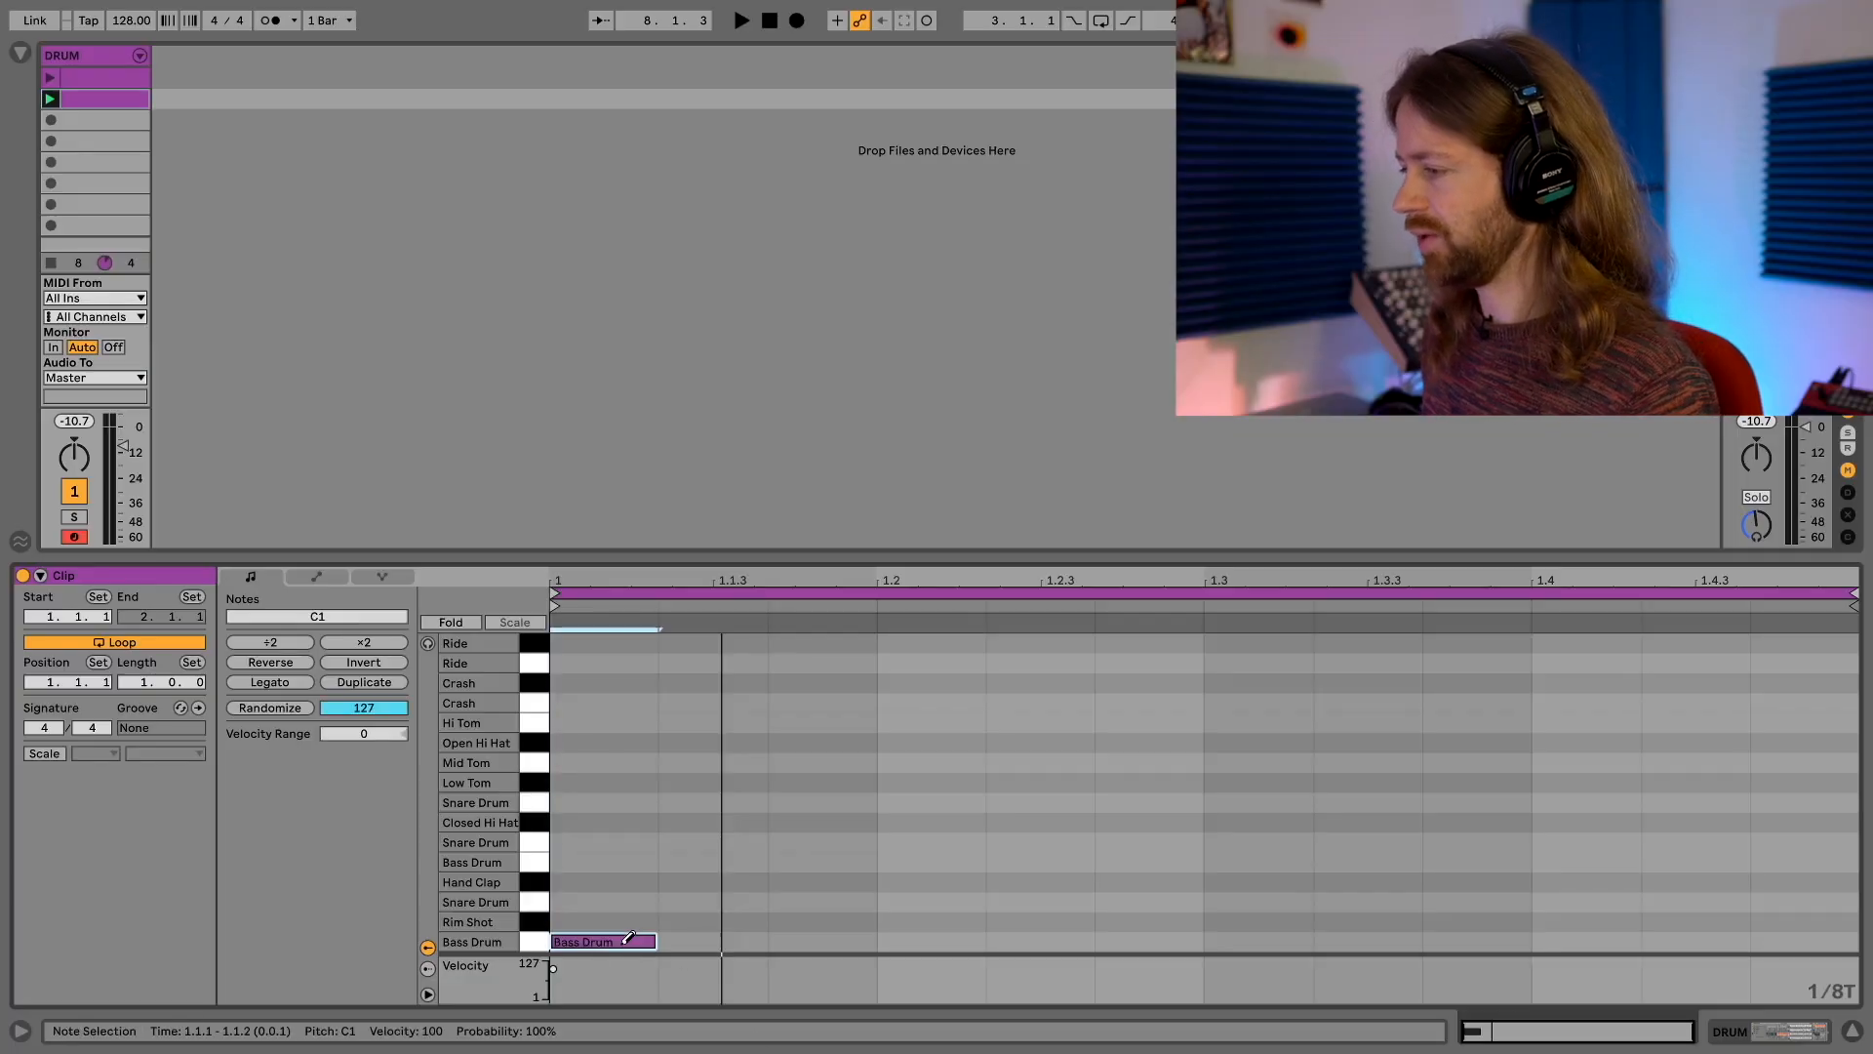
click(1067, 940)
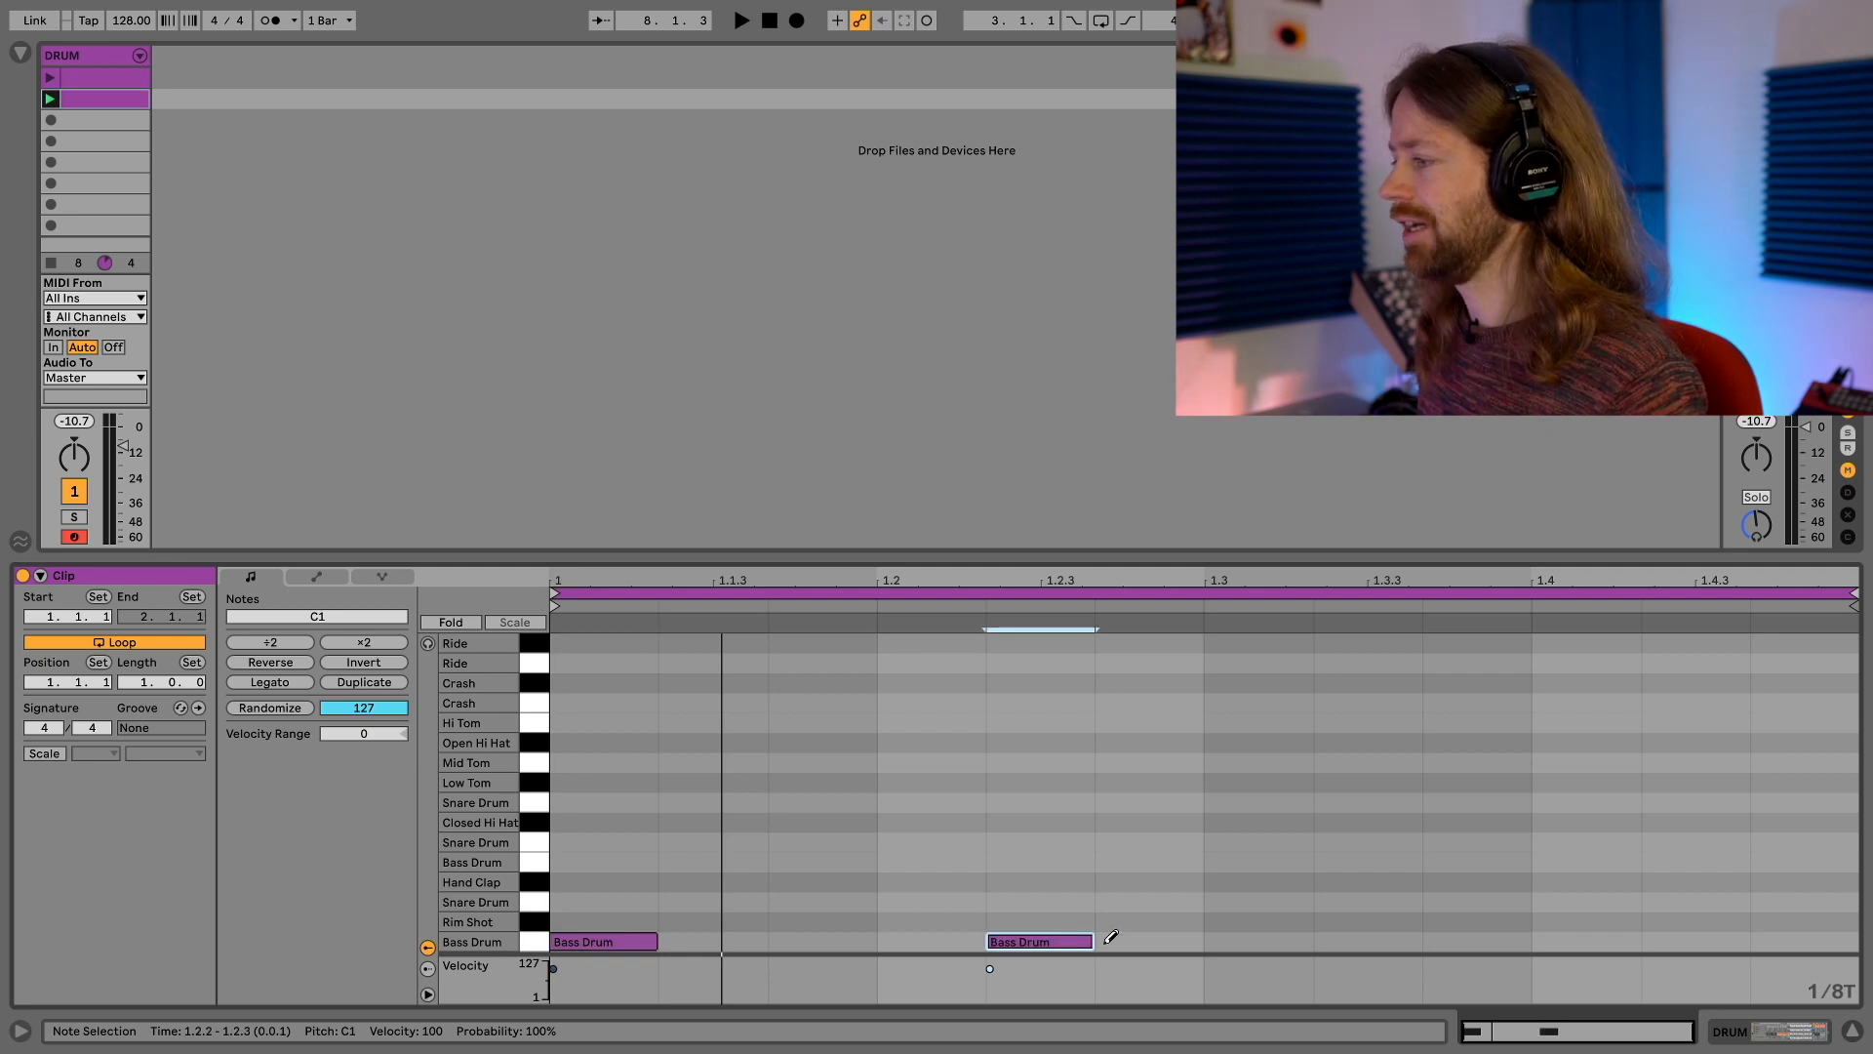
click(1369, 939)
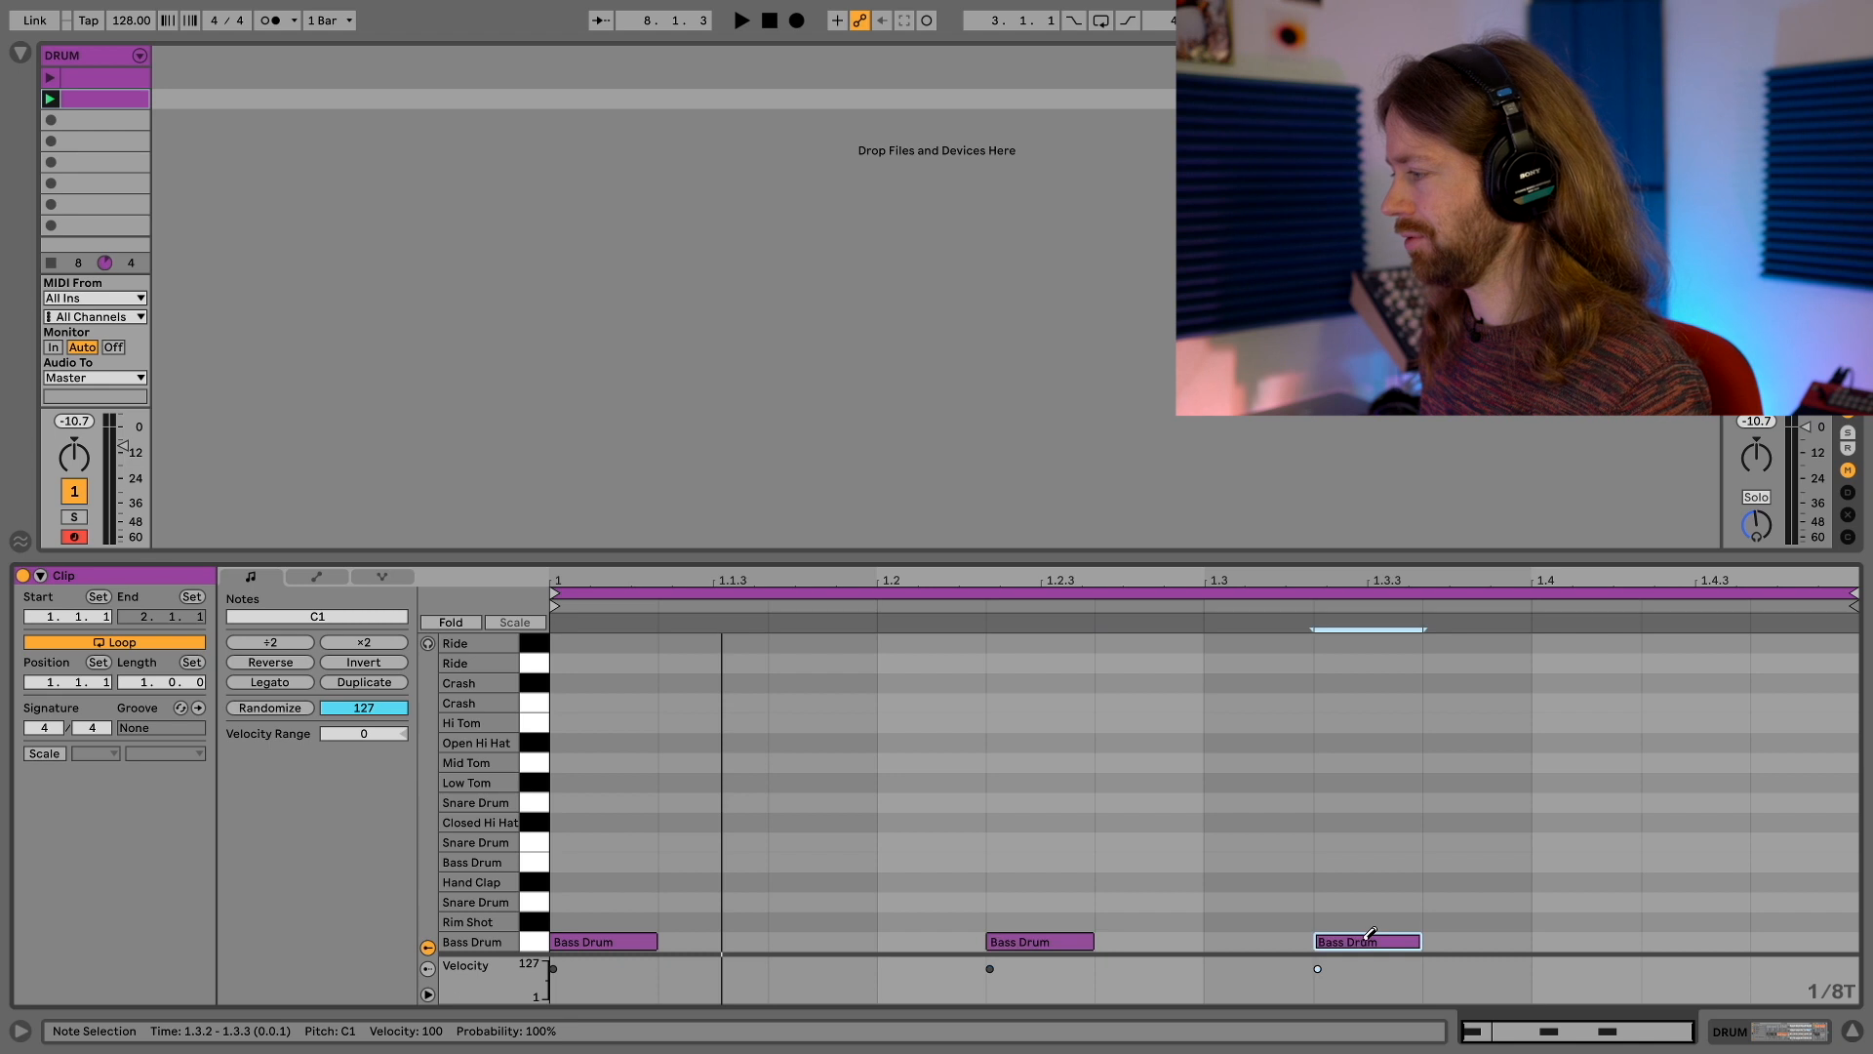
click(1624, 939)
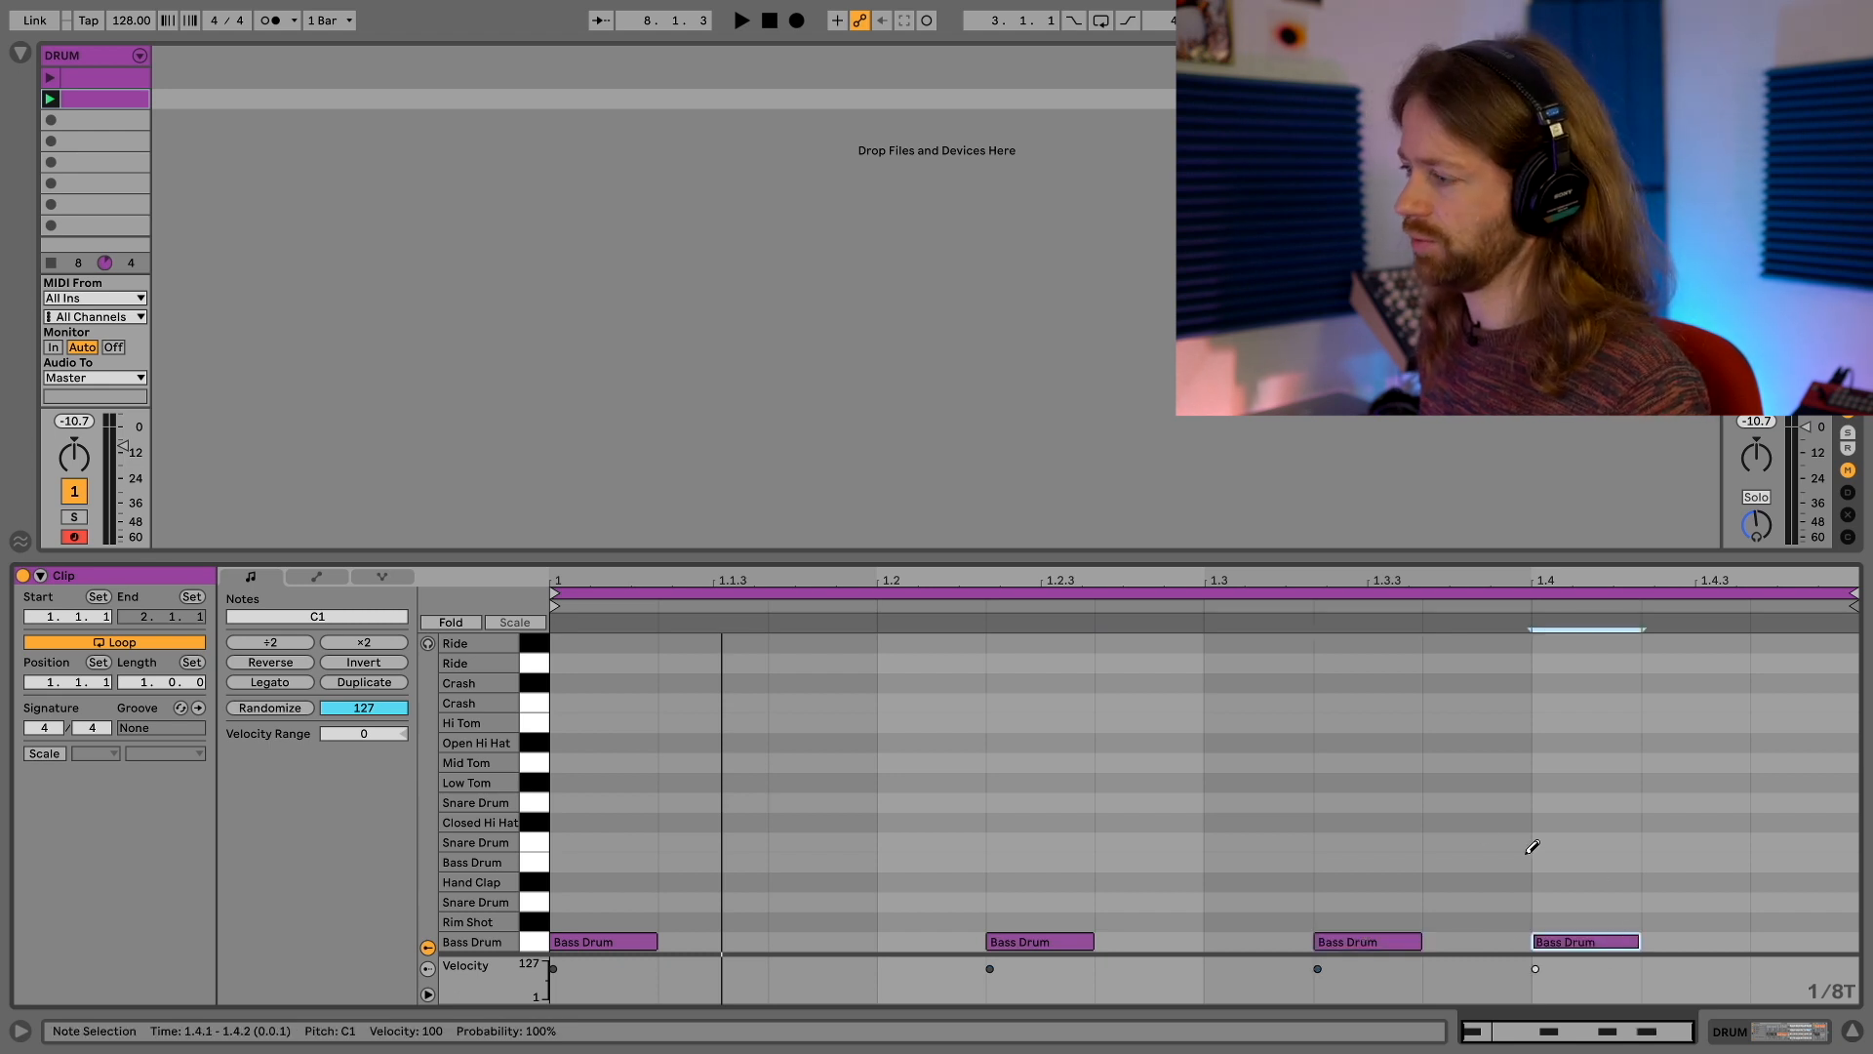
key(space)
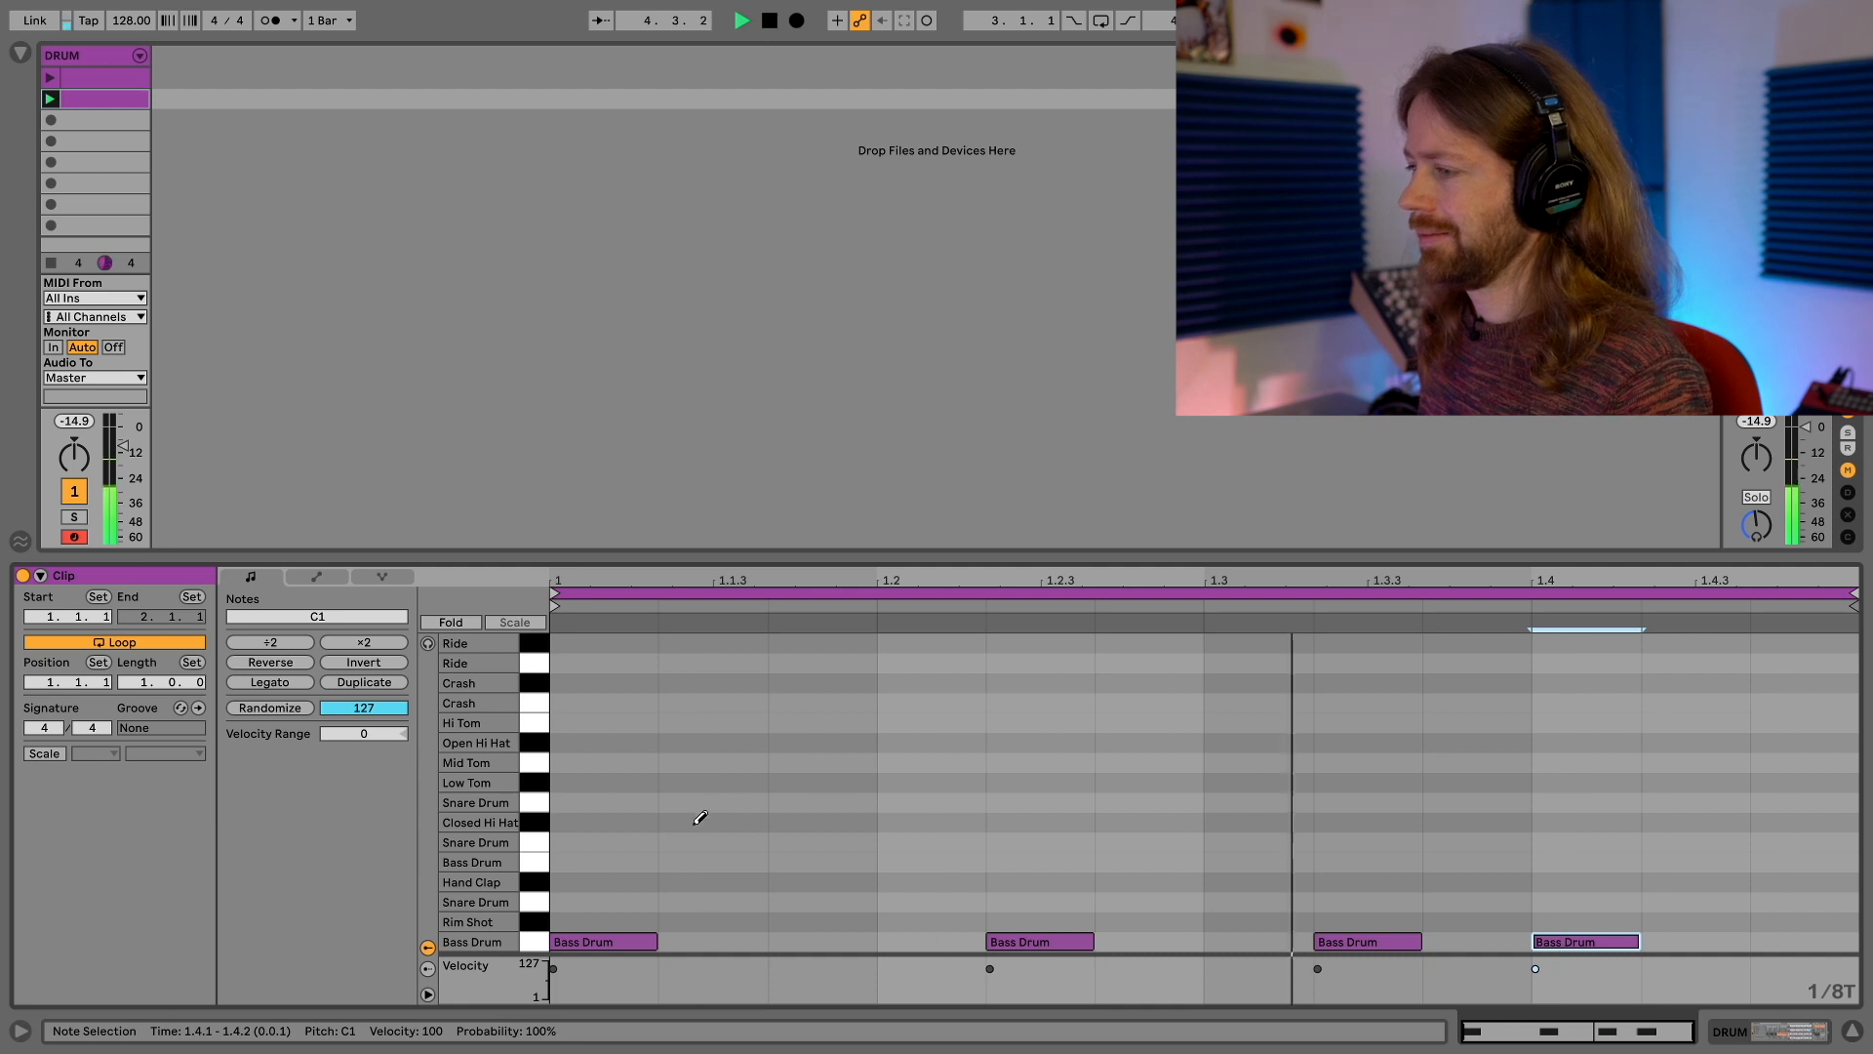
key(space)
Add closed hi-hat notes at 1.1.1, 1.2.2 and 1.3.3 and audition them with the bass drum
click(615, 822)
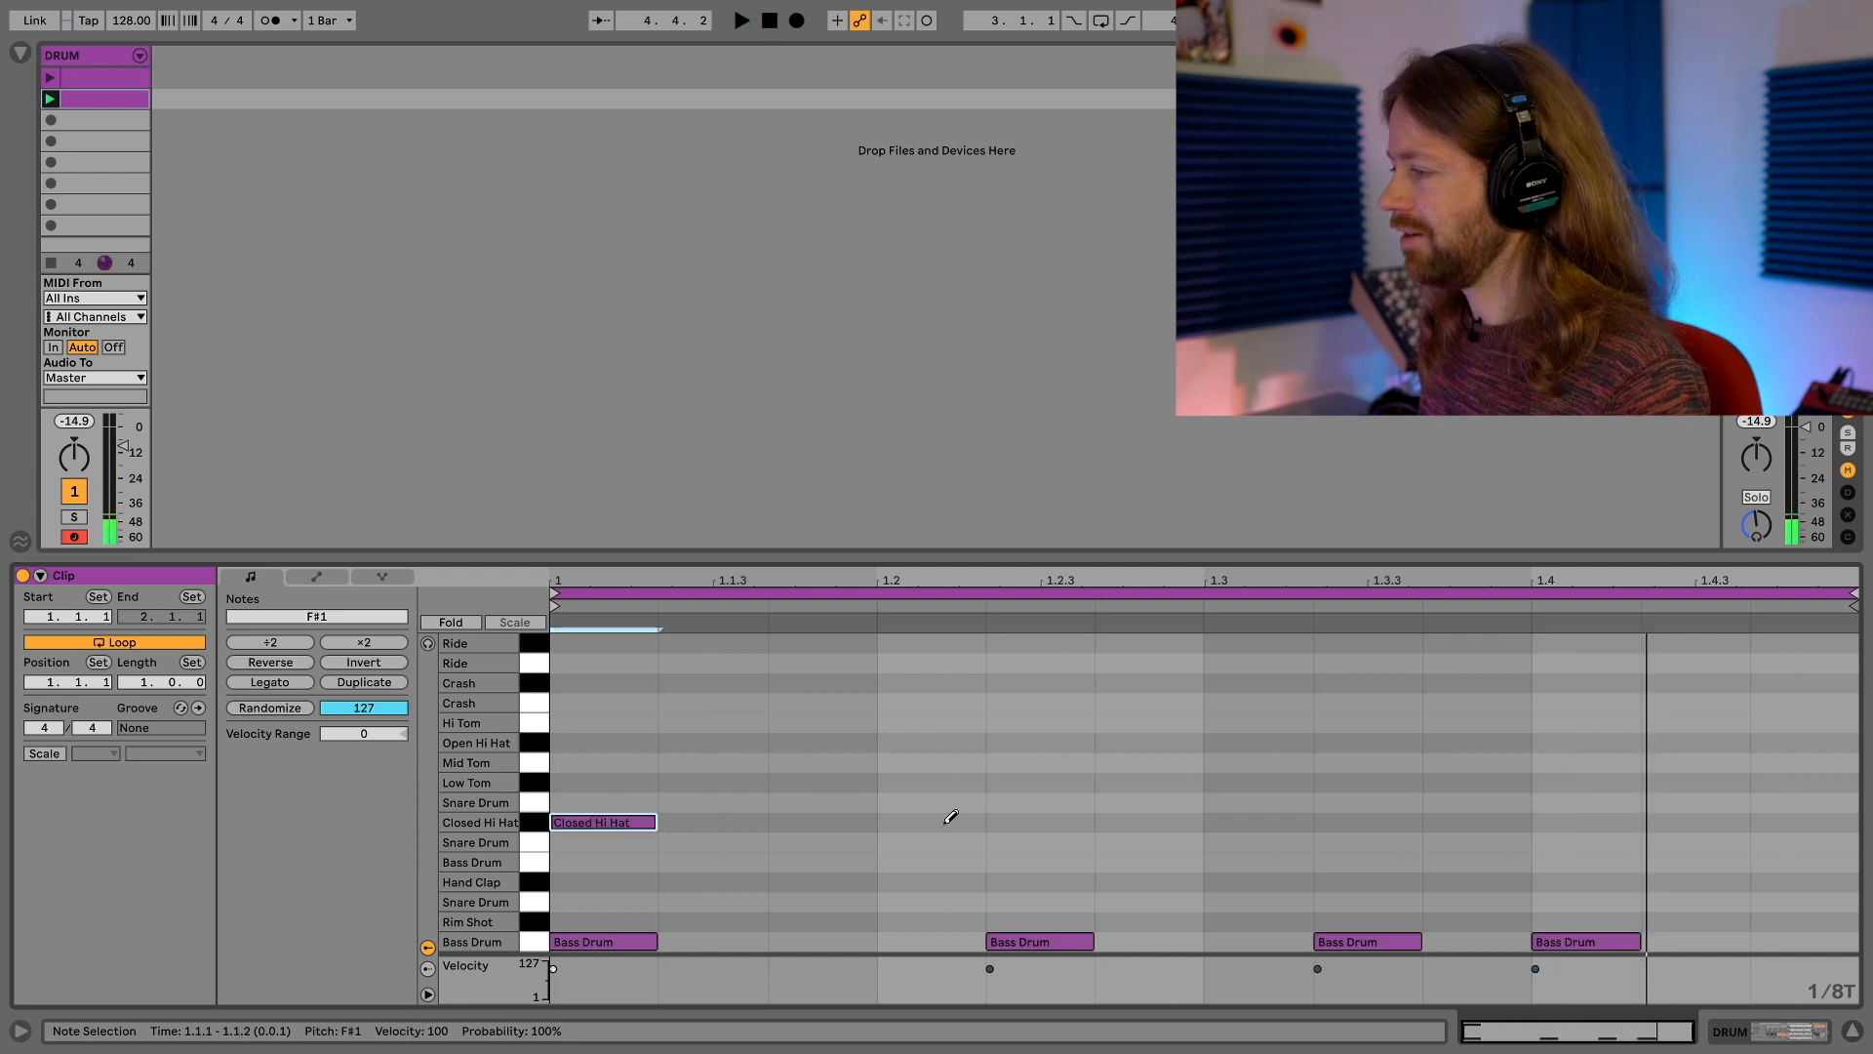
click(1018, 822)
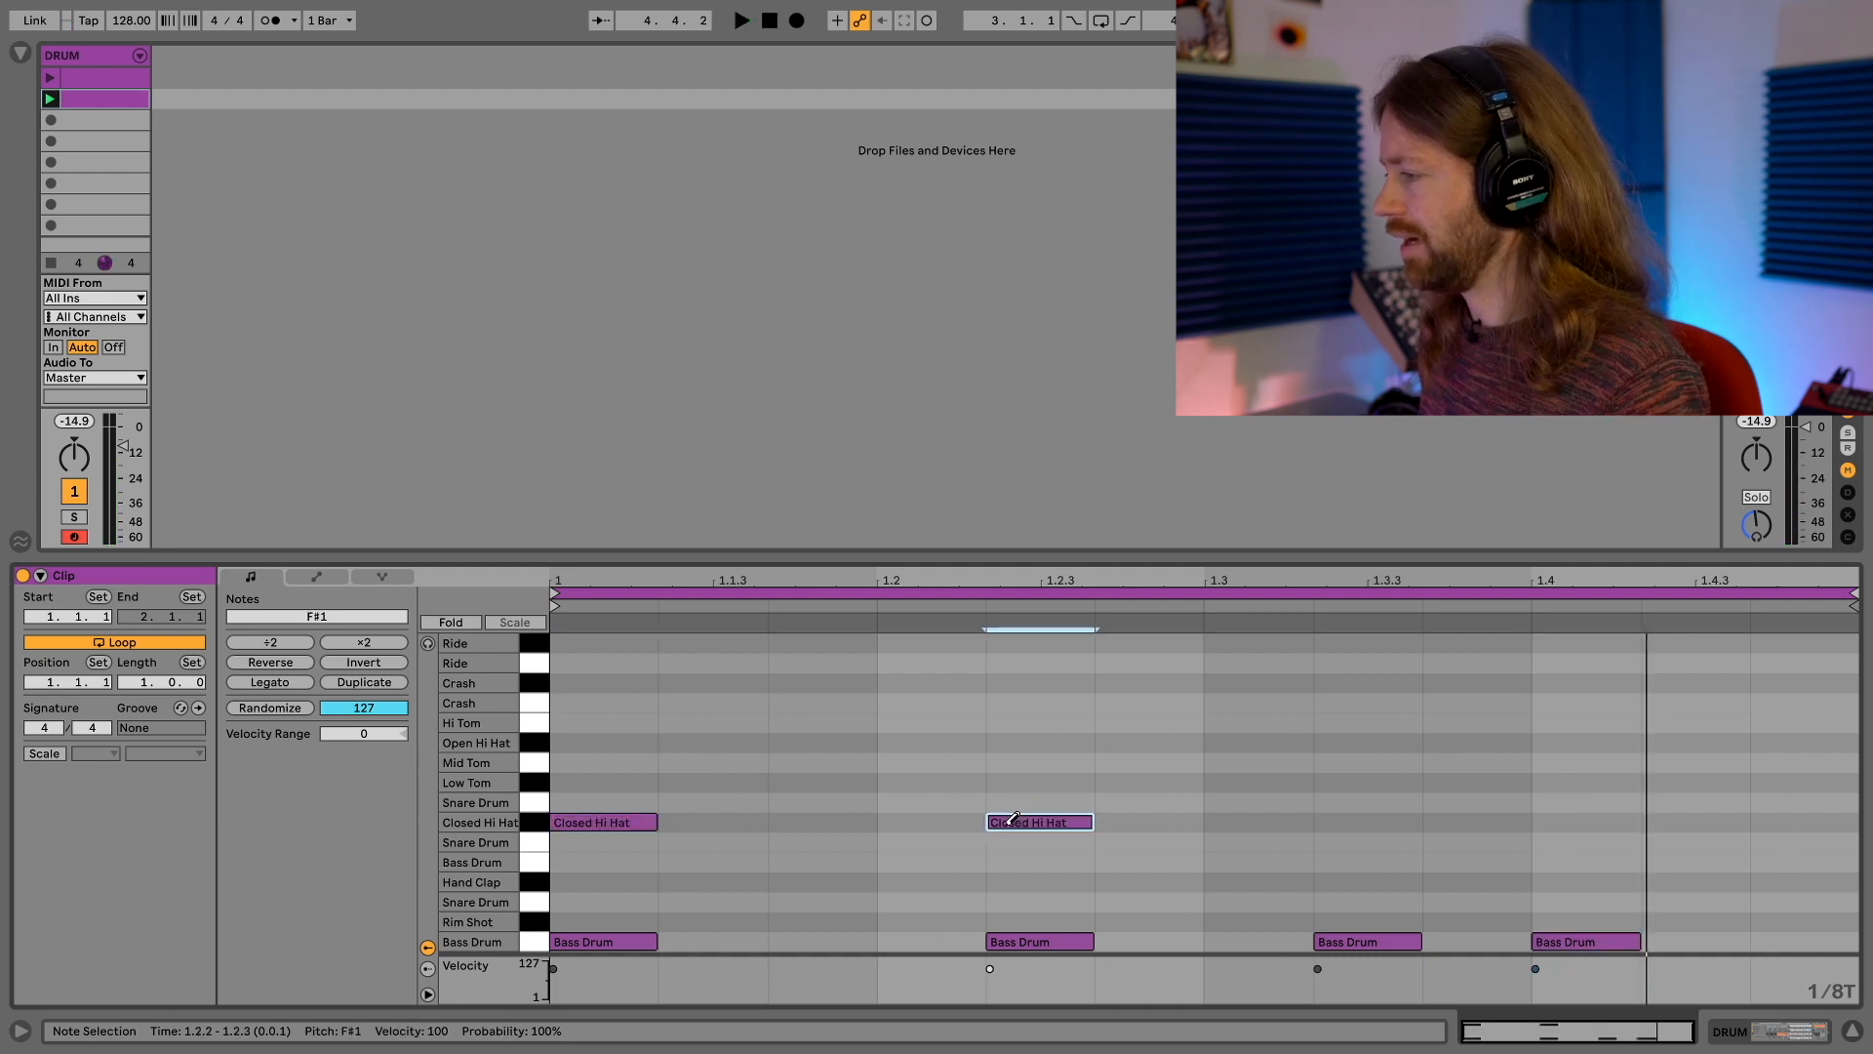
click(1471, 822)
key(space)
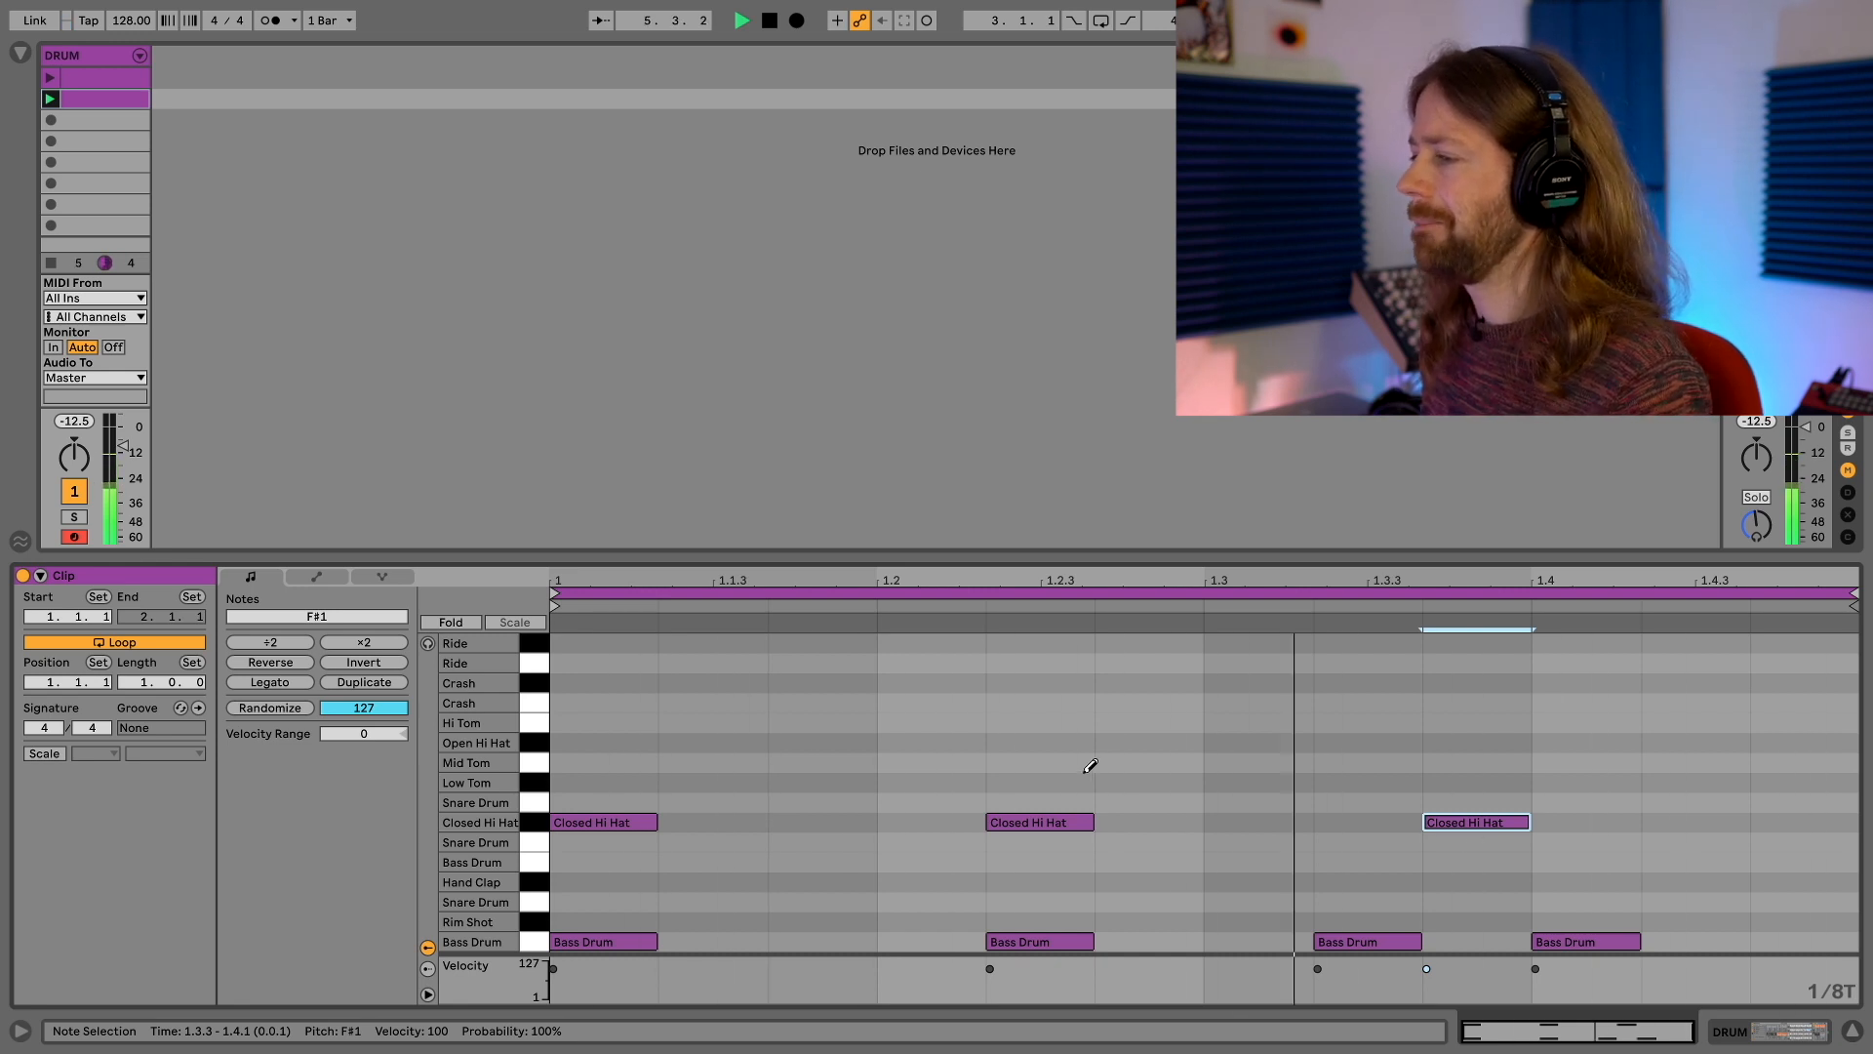
key(space)
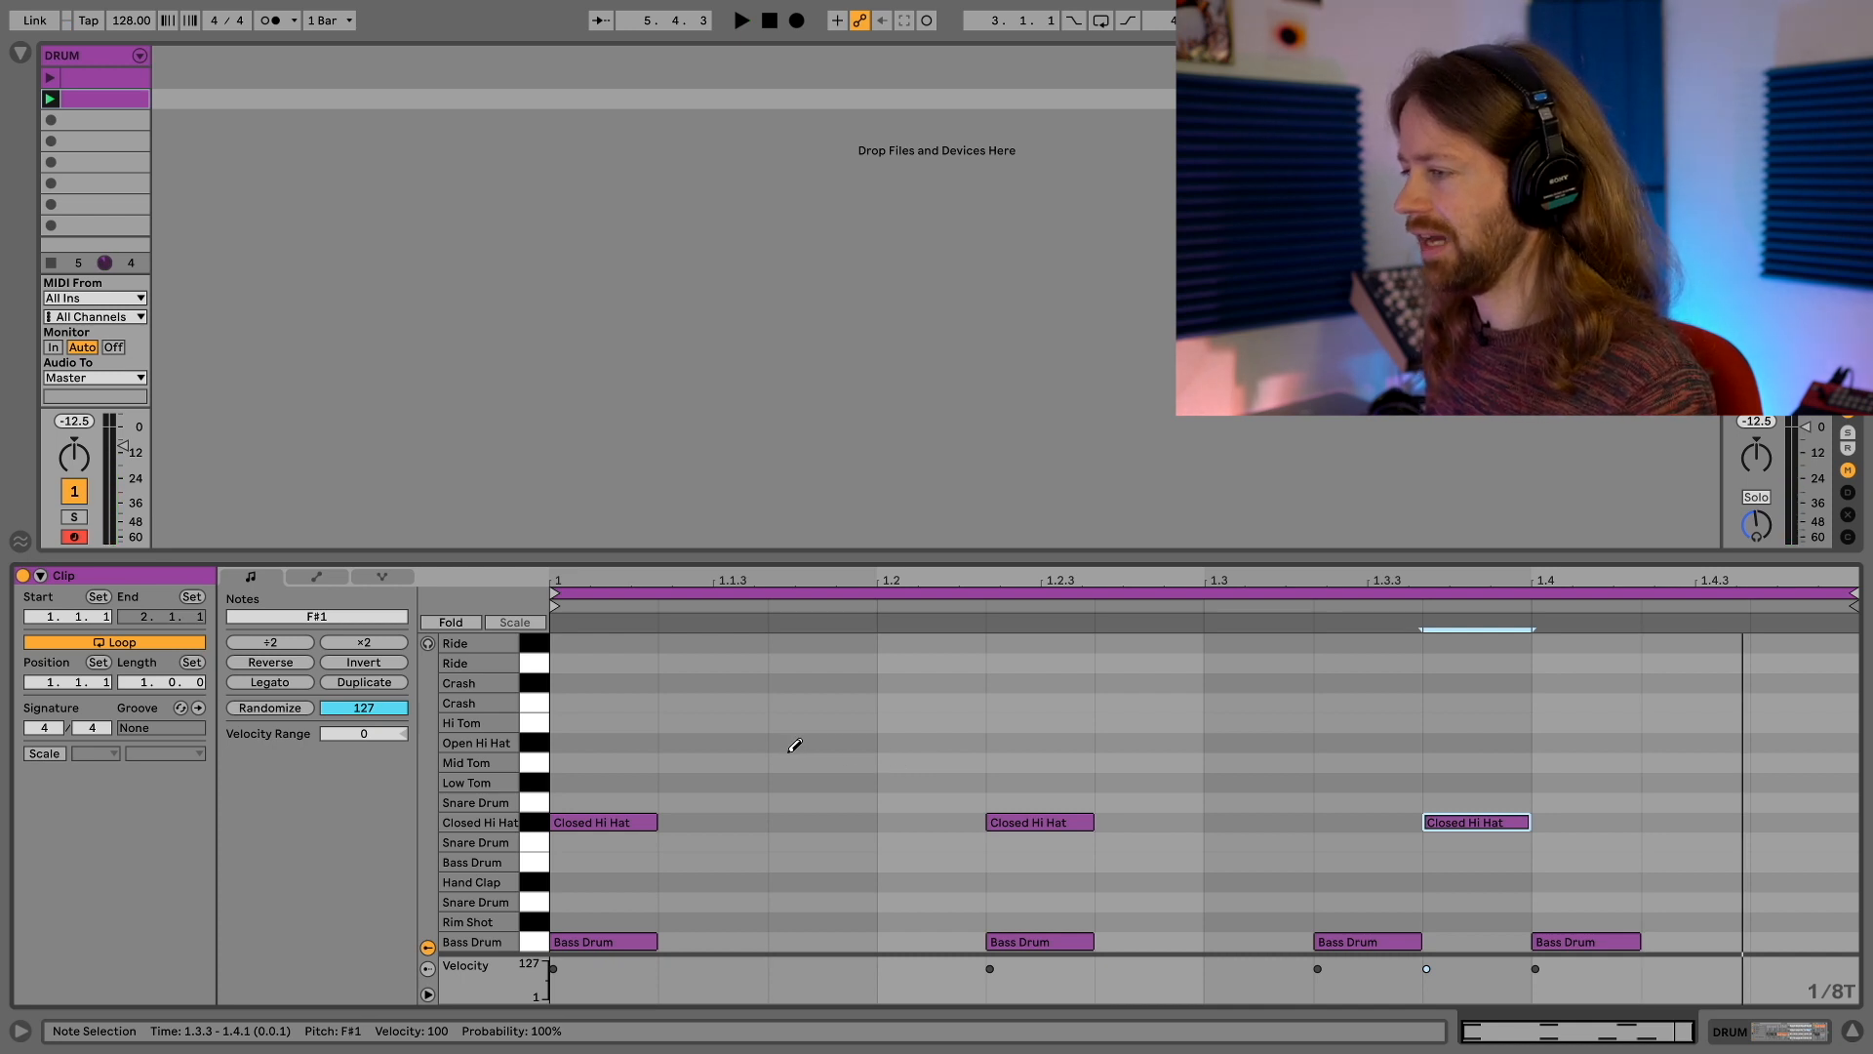
Add a Hi Tom note at 1.1.3, a Mid Tom at 1.2.3 and a Low Tom at 1.4.3, and play the clip
click(786, 721)
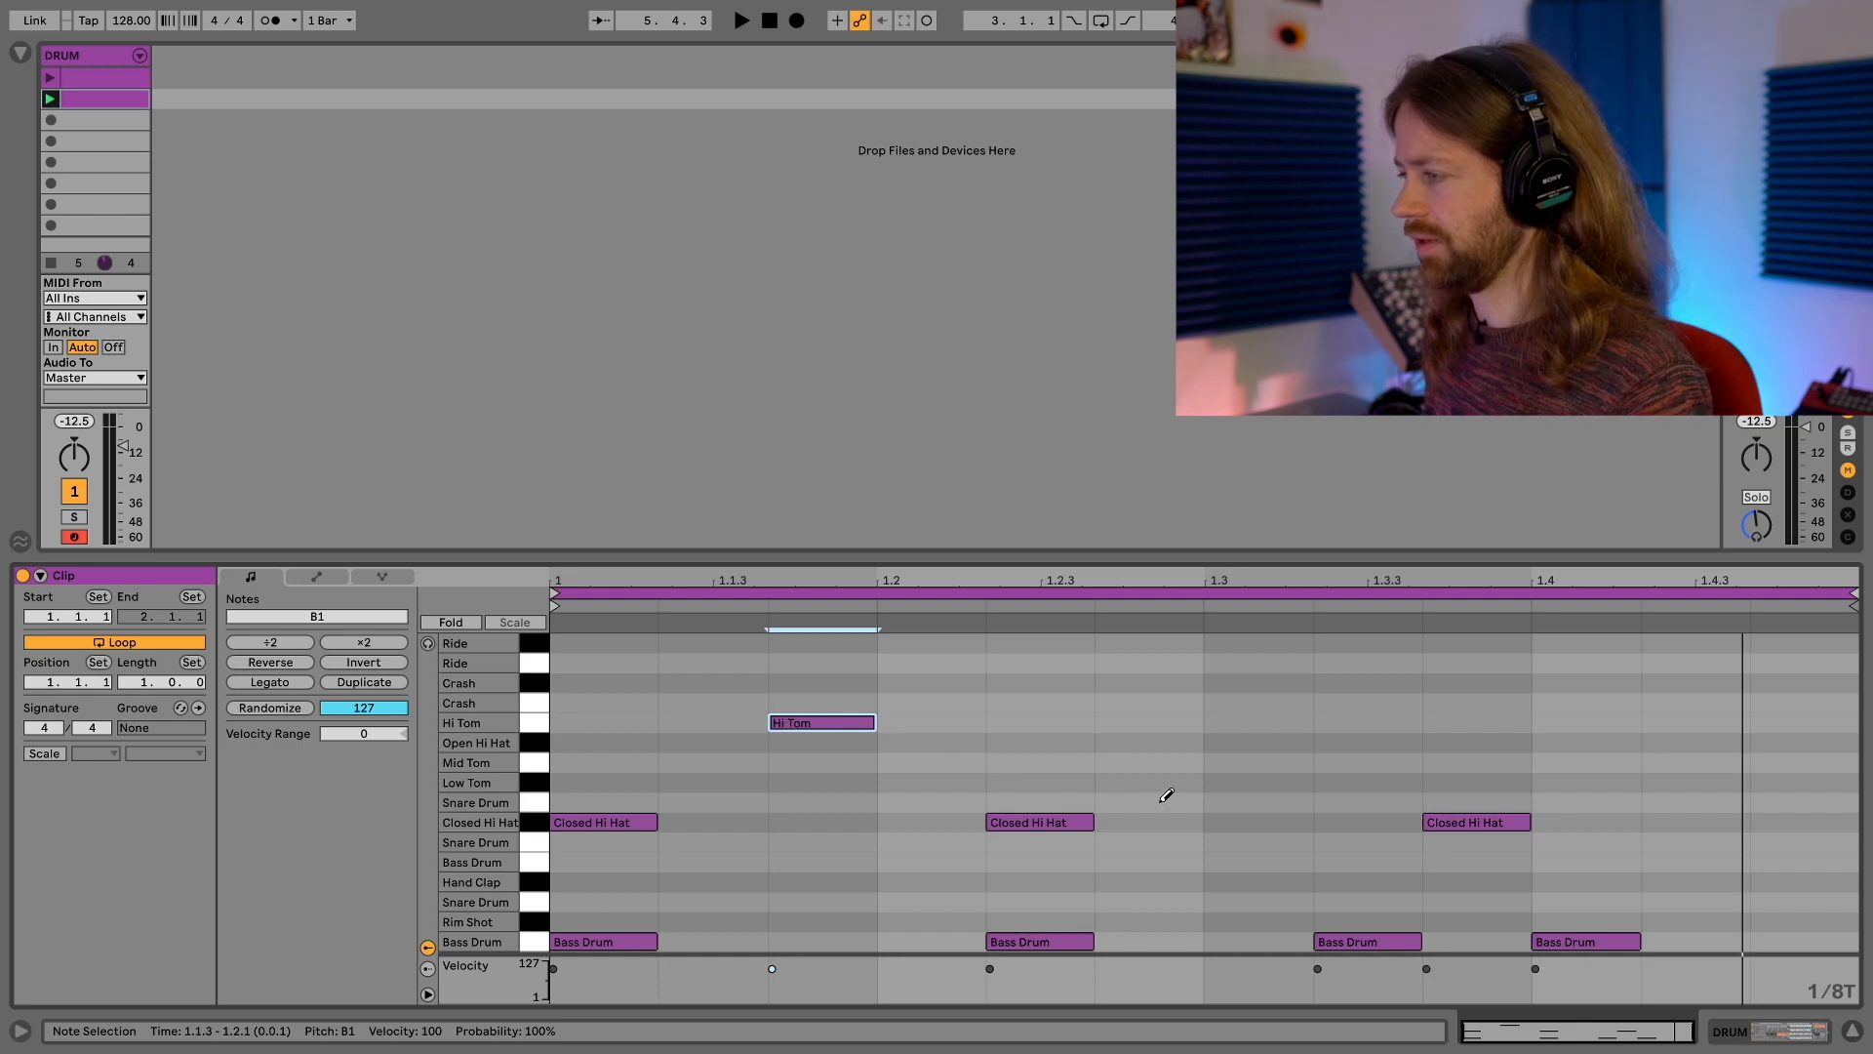
click(1154, 742)
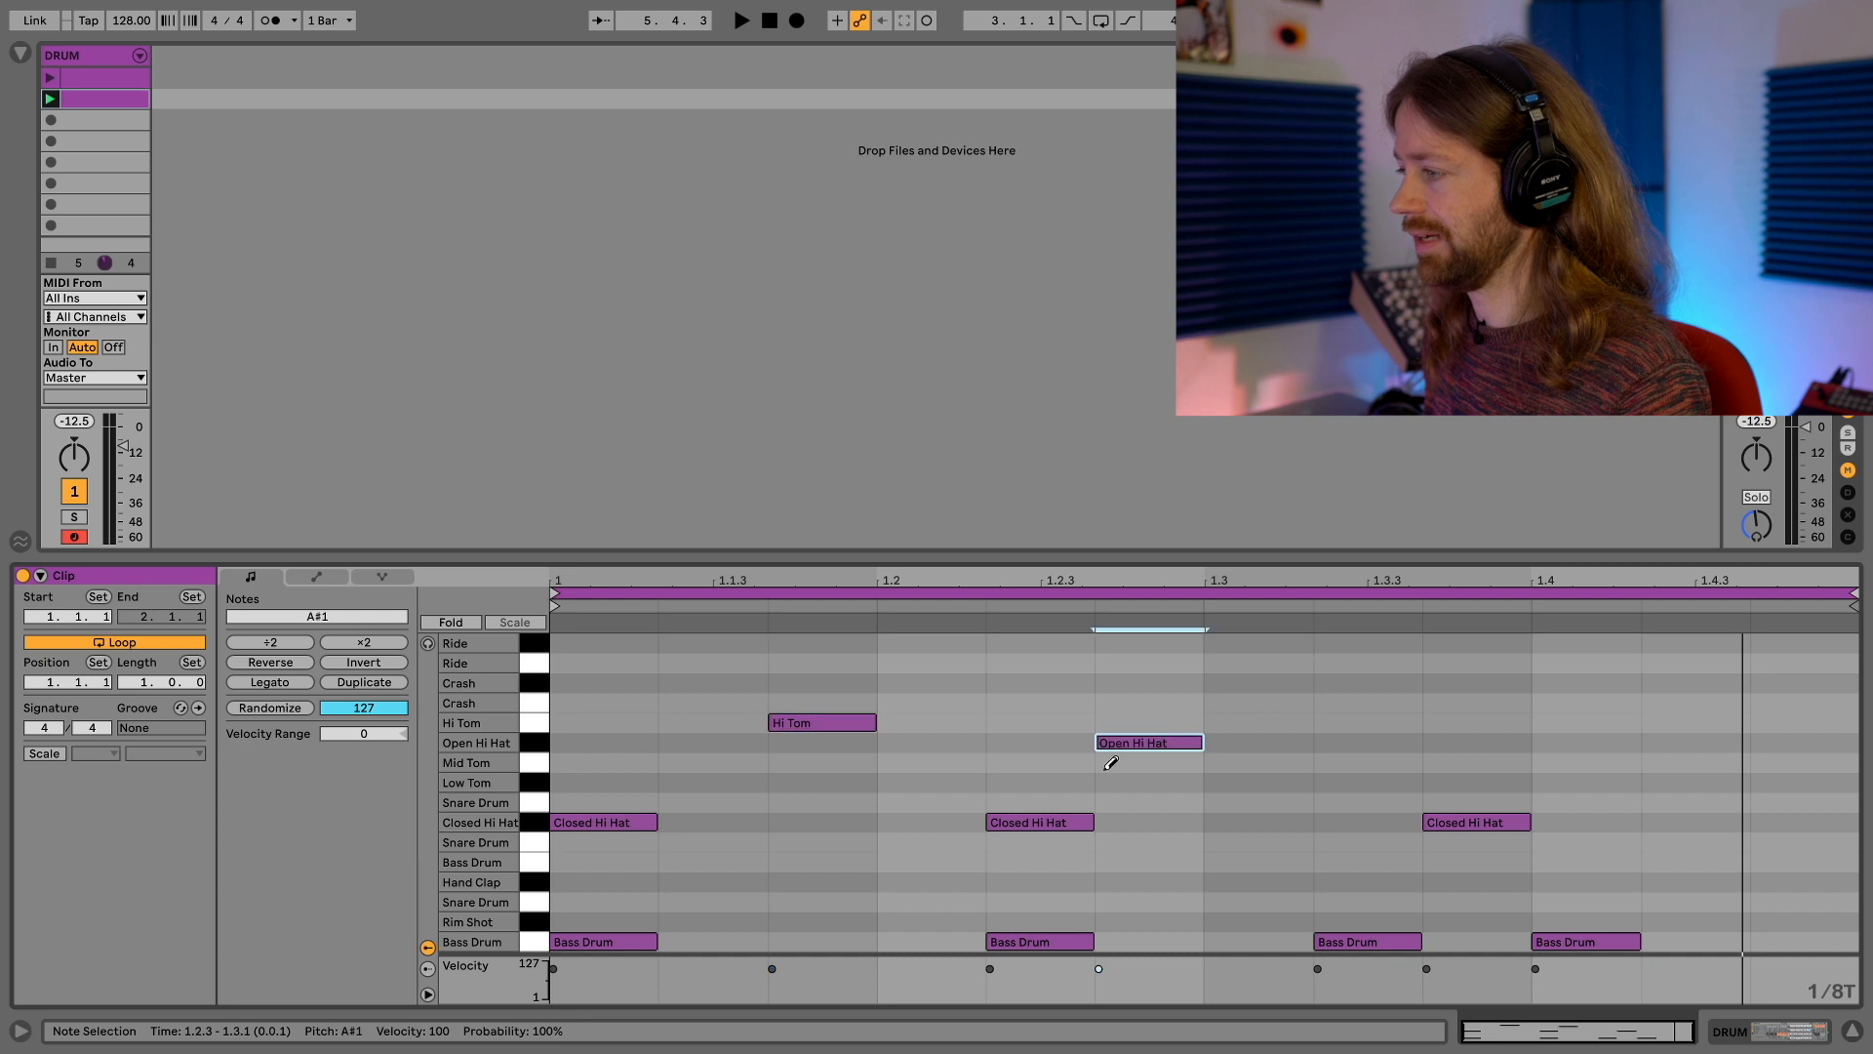
key(Down)
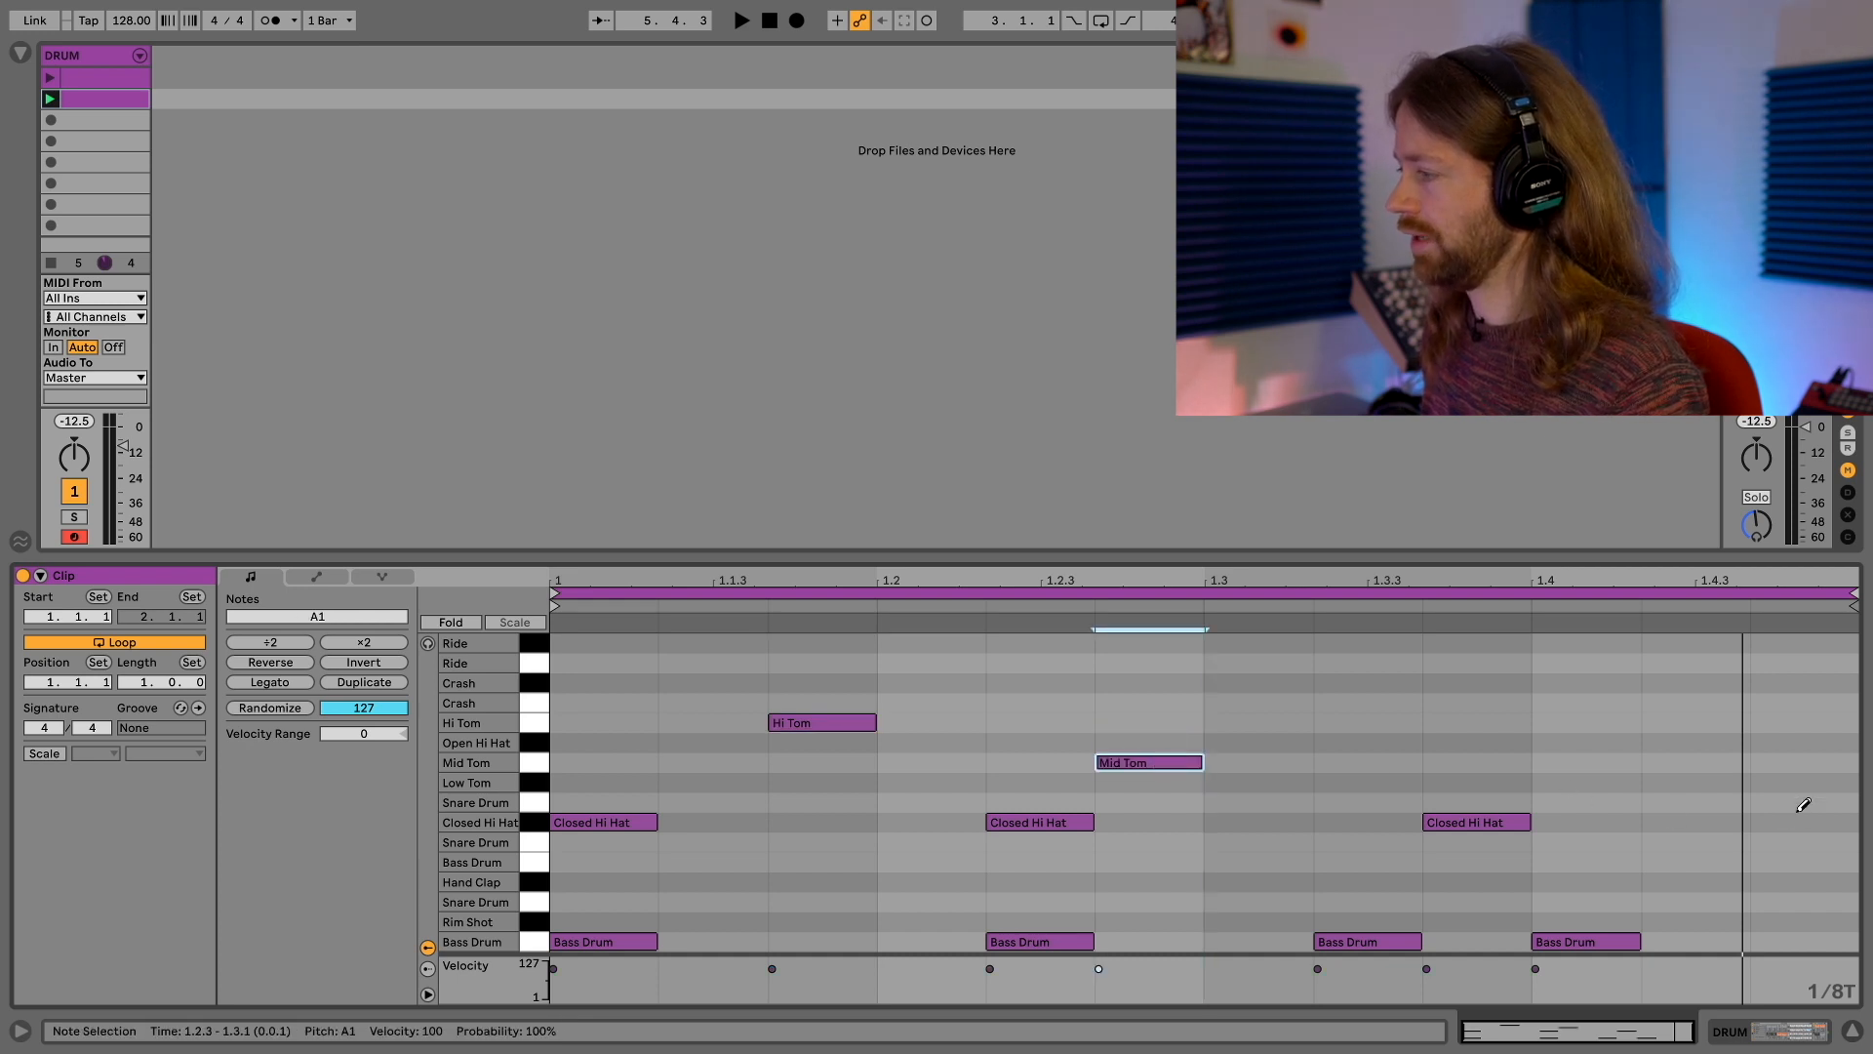
click(1804, 781)
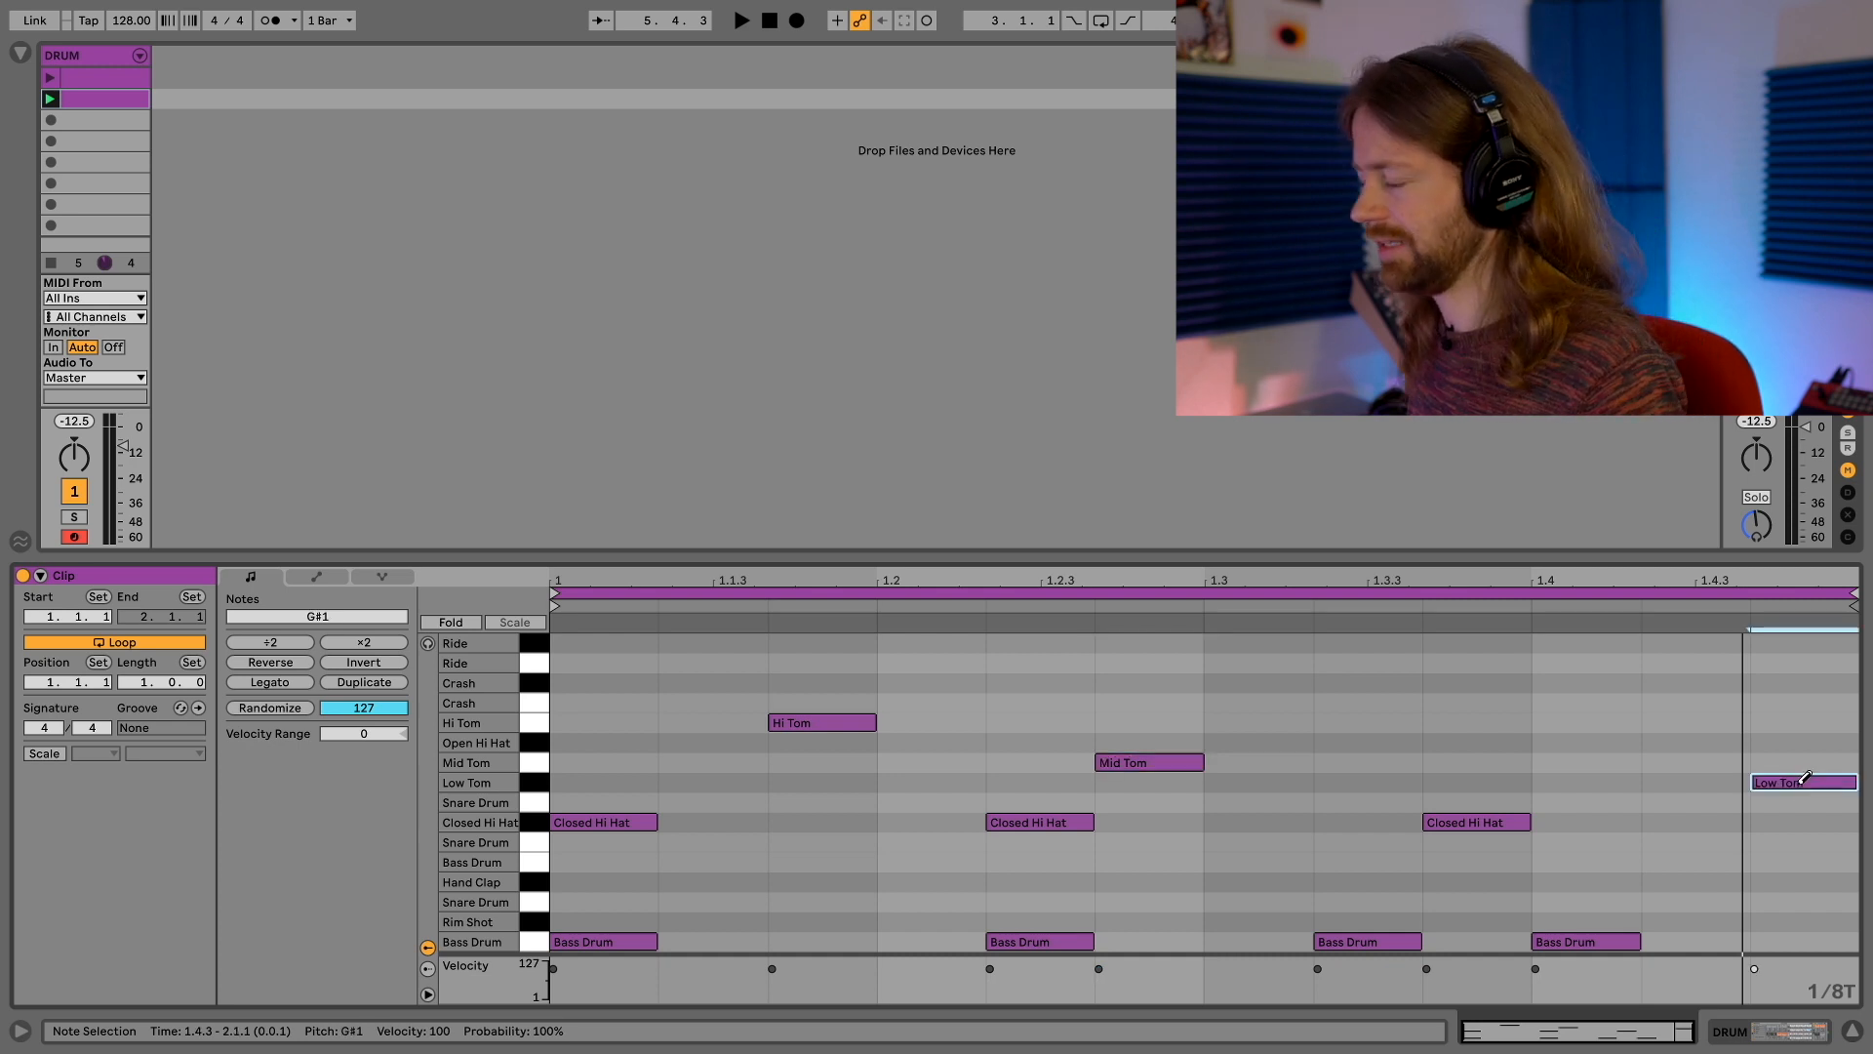
key(space)
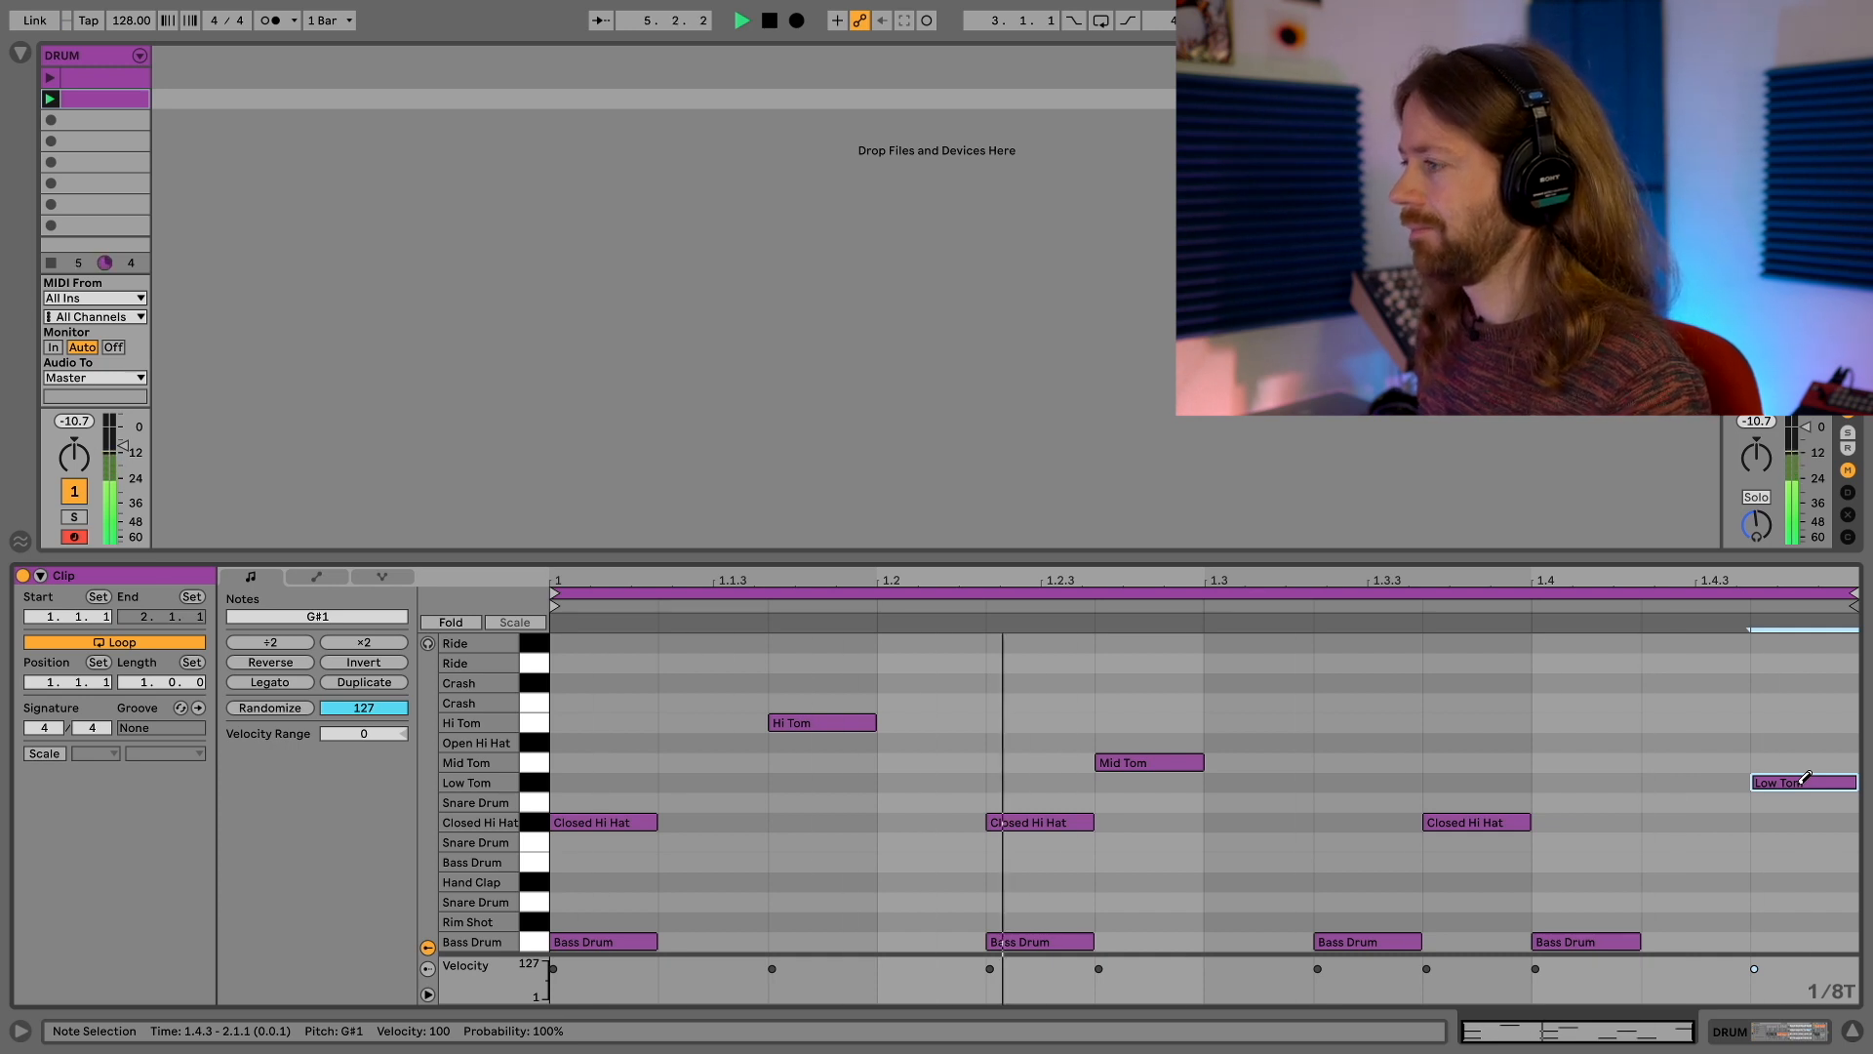
Replace the closed hi-hat notes at 1.2.2 and 1.3.3 with notes on beats 1.2, 1.3 and 1.4, and play the clip
drag(1049, 817, 969, 818)
click(1262, 820)
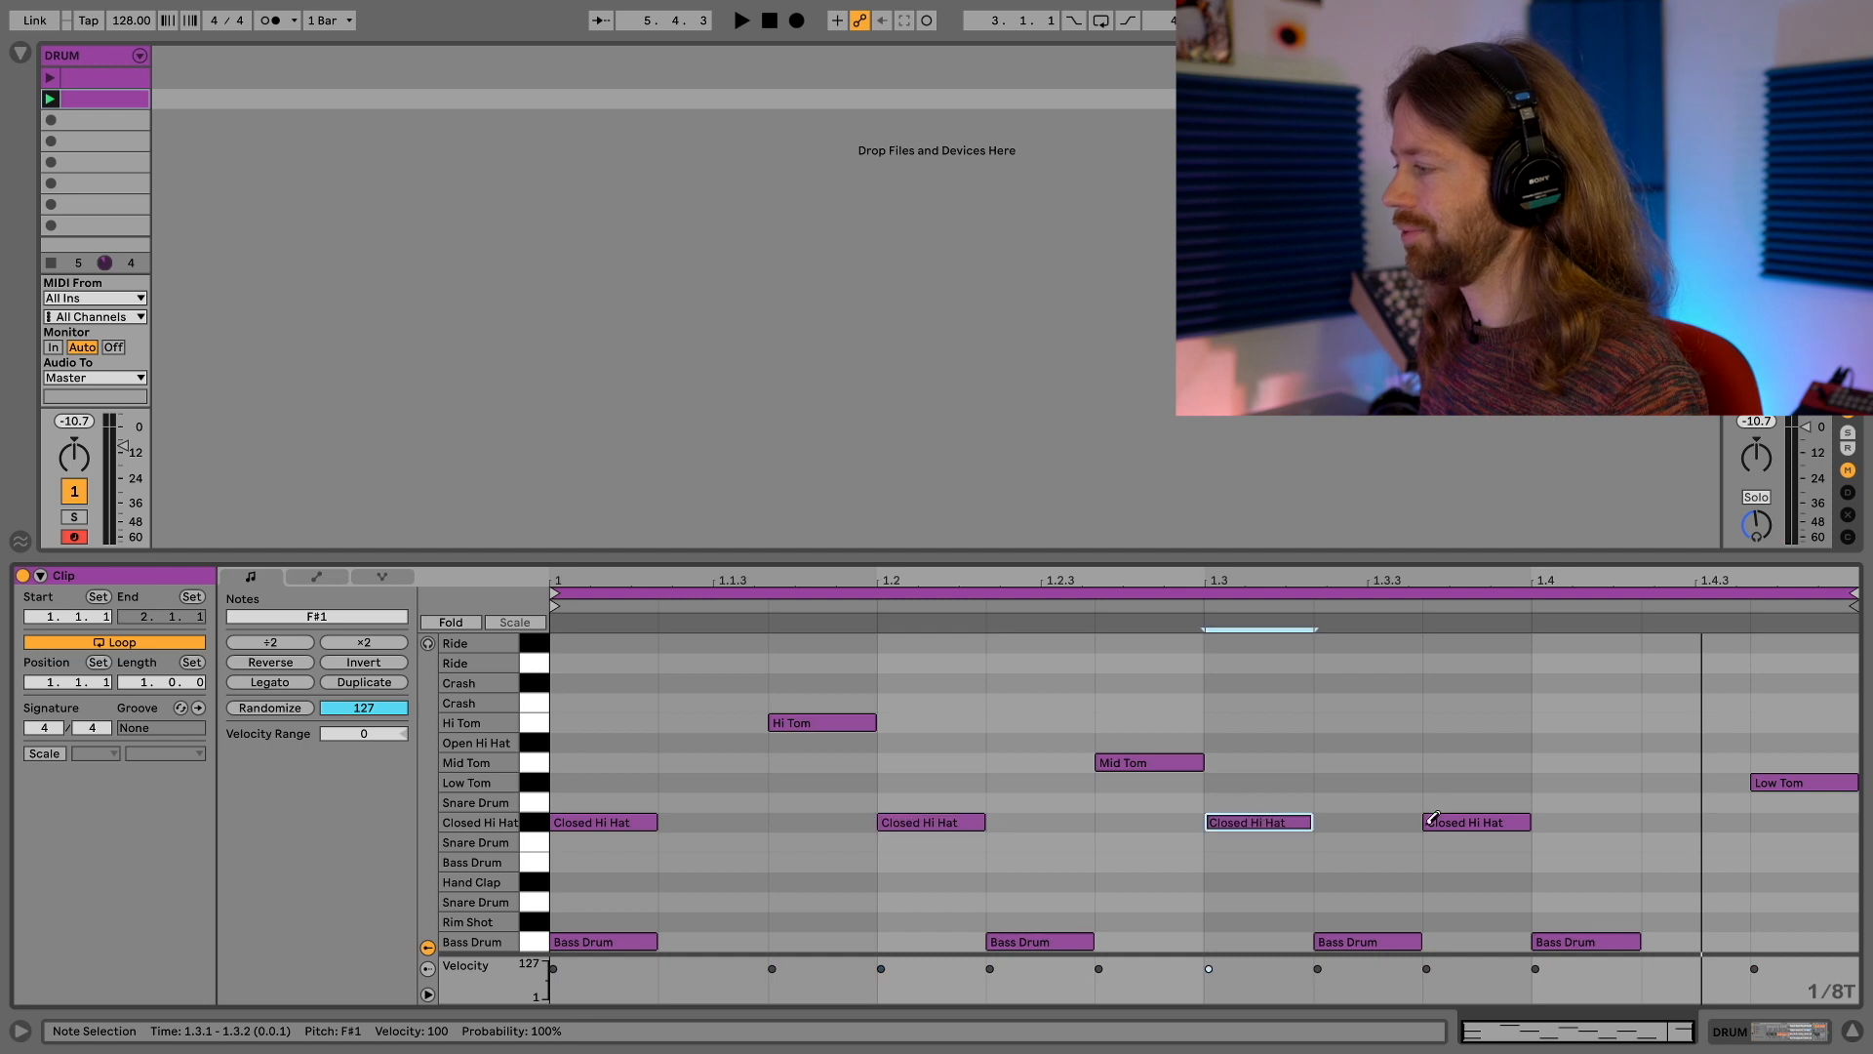
click(1476, 823)
click(1541, 820)
key(space)
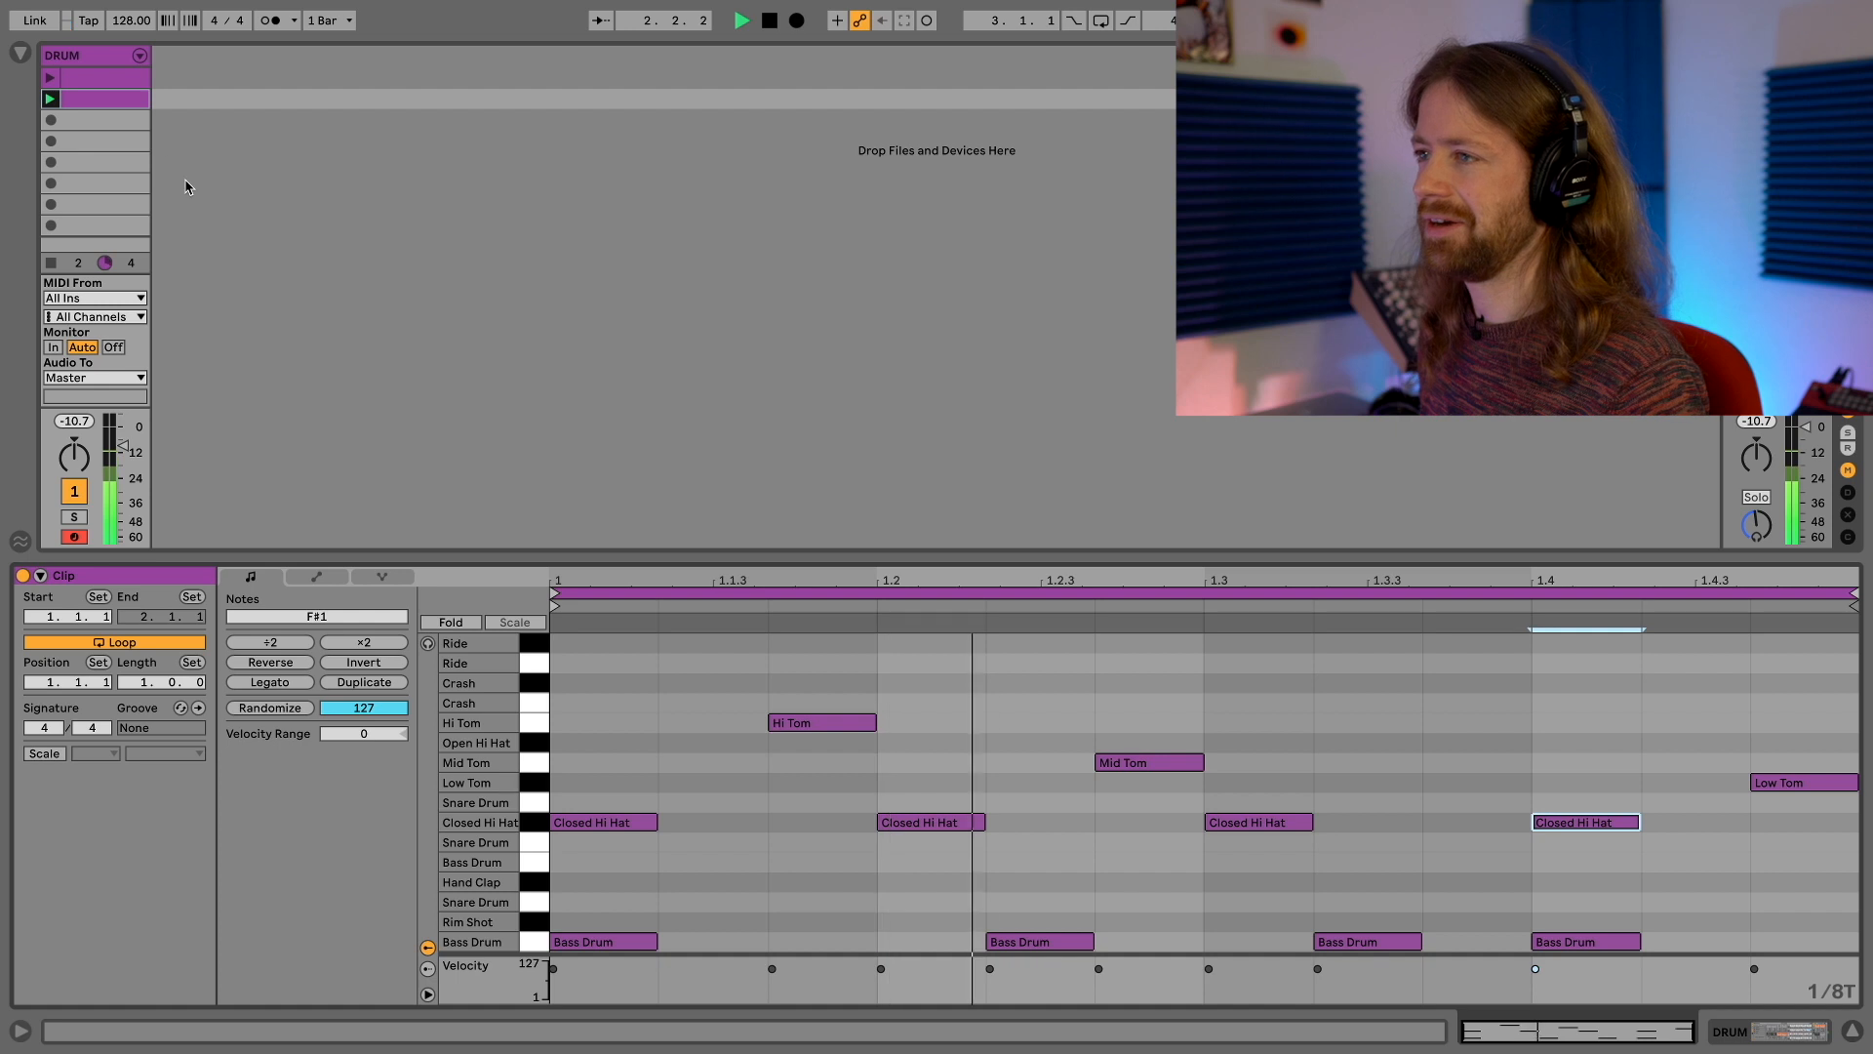
Duplicate the second clip and rearrange the copy's closed hi-hats to 1.1.1, 1.2.2 and 1.3.3, removing those on beats 1.2, 1.3 and 1.4
key(super+d)
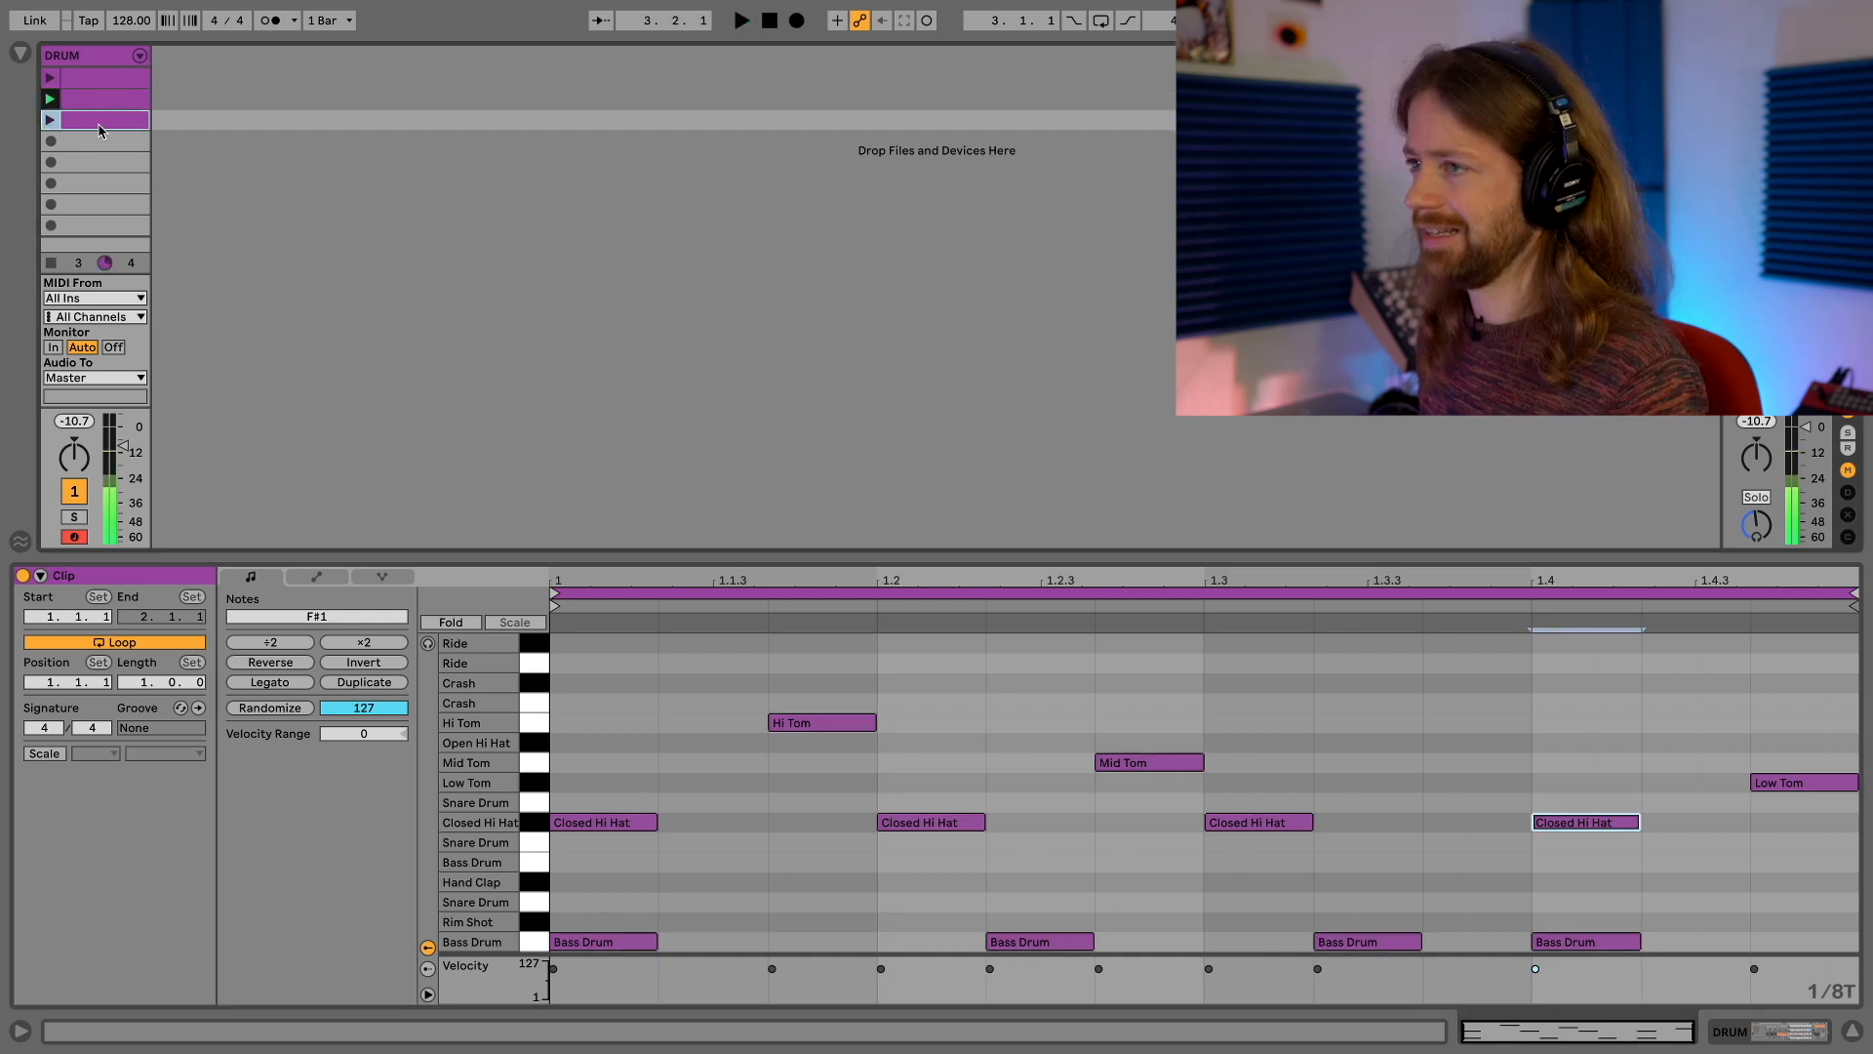
drag(941, 816, 1031, 816)
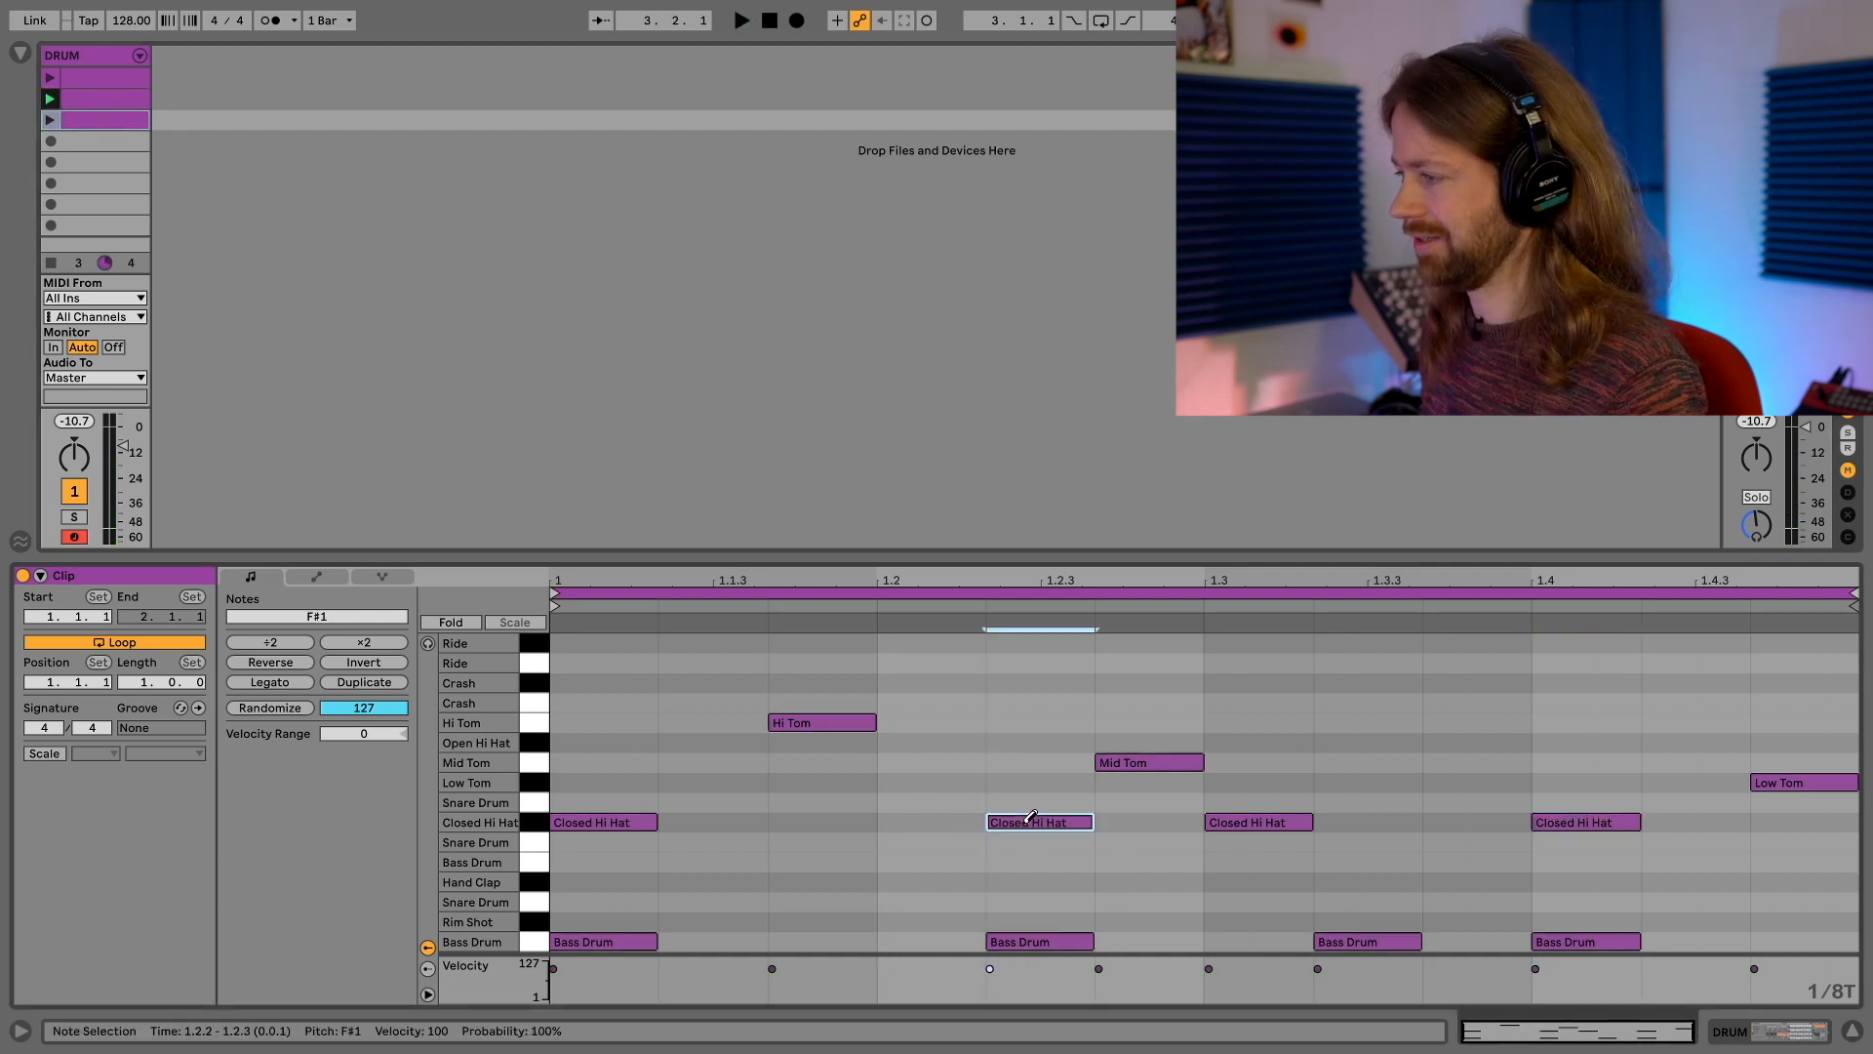
click(1215, 823)
click(1474, 824)
click(1561, 824)
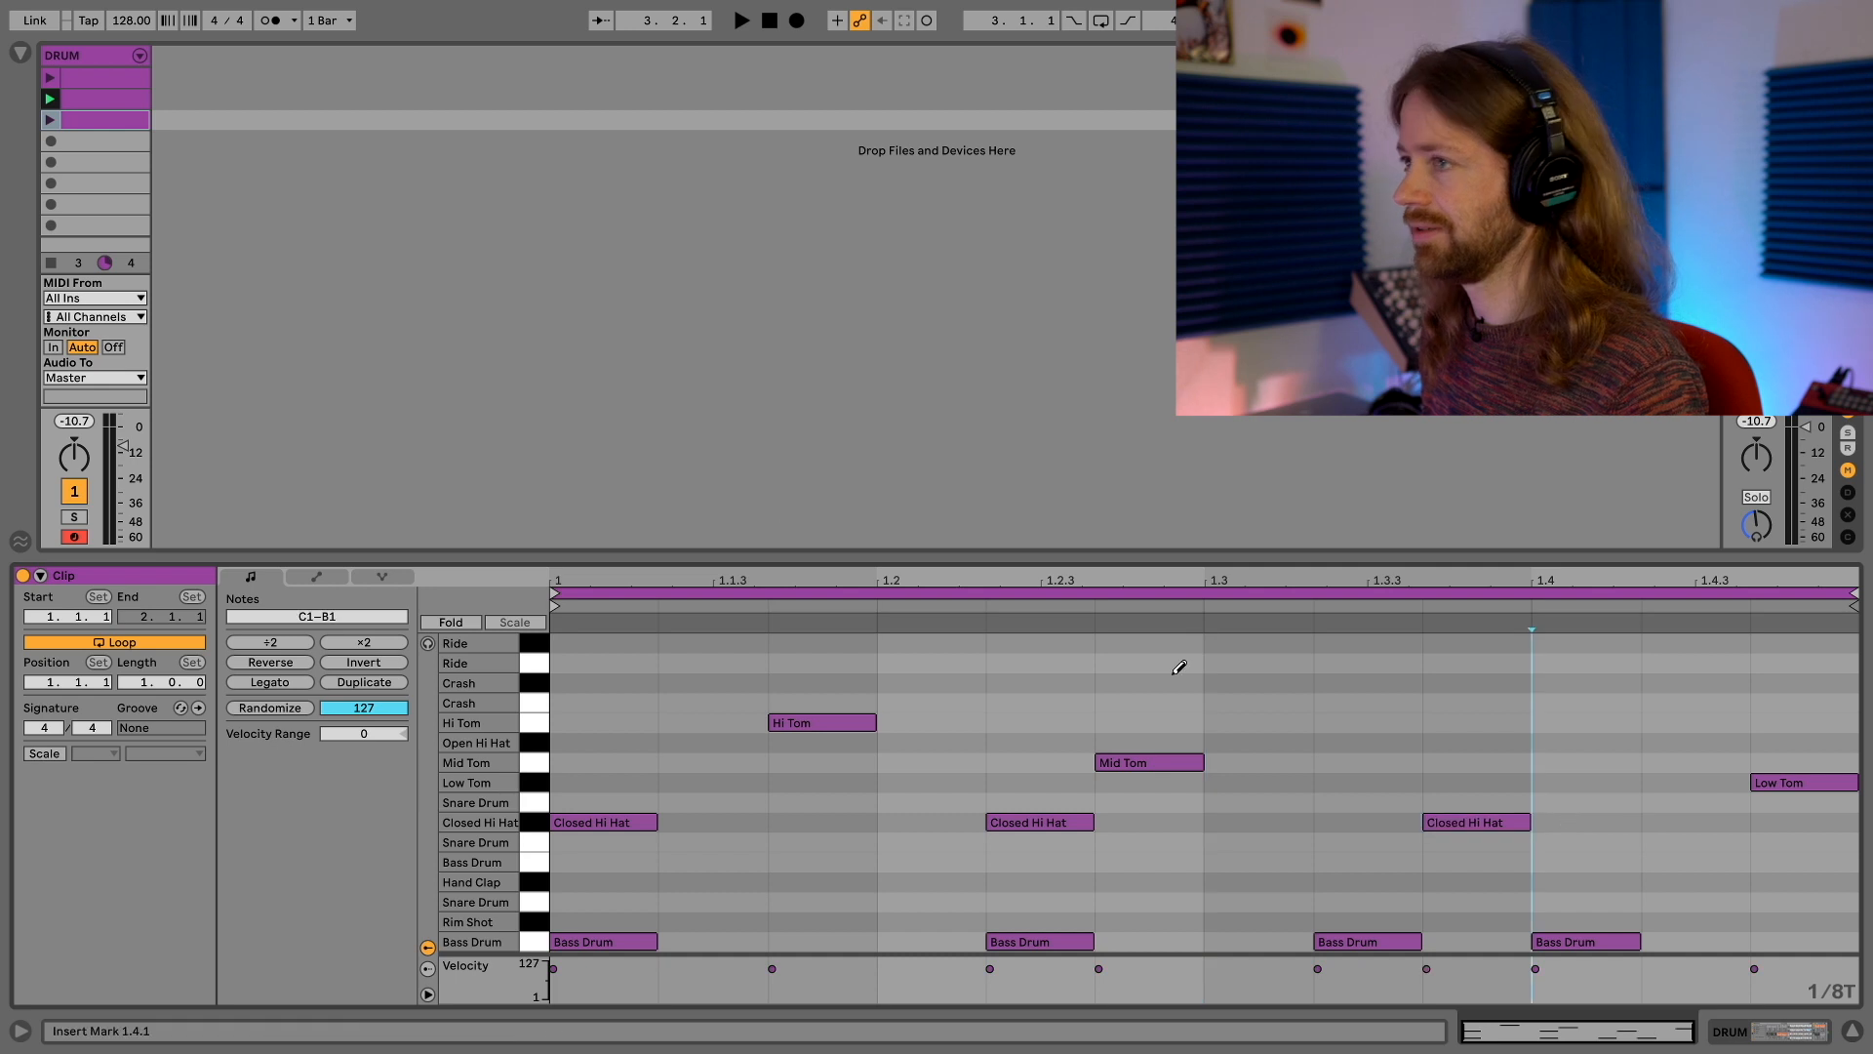
Play the second and third clips alternately to compare their hi-hat patterns
click(48, 99)
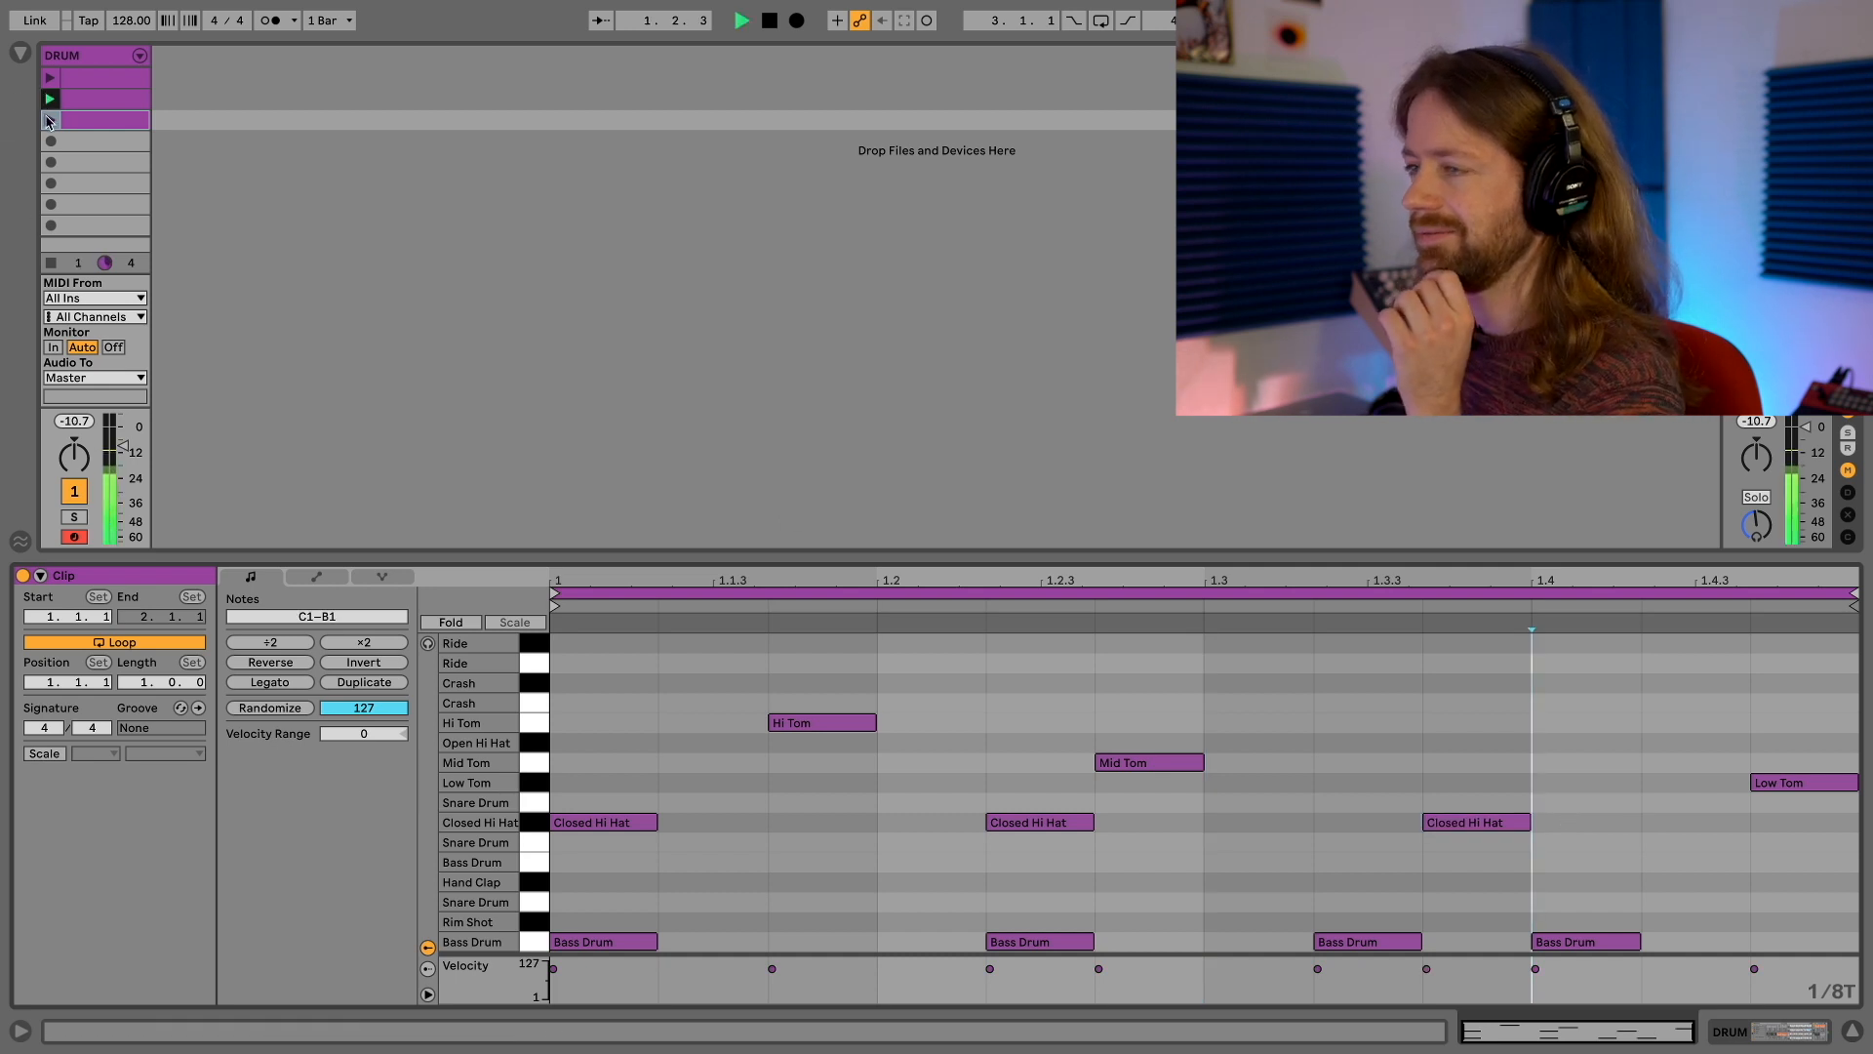
click(49, 124)
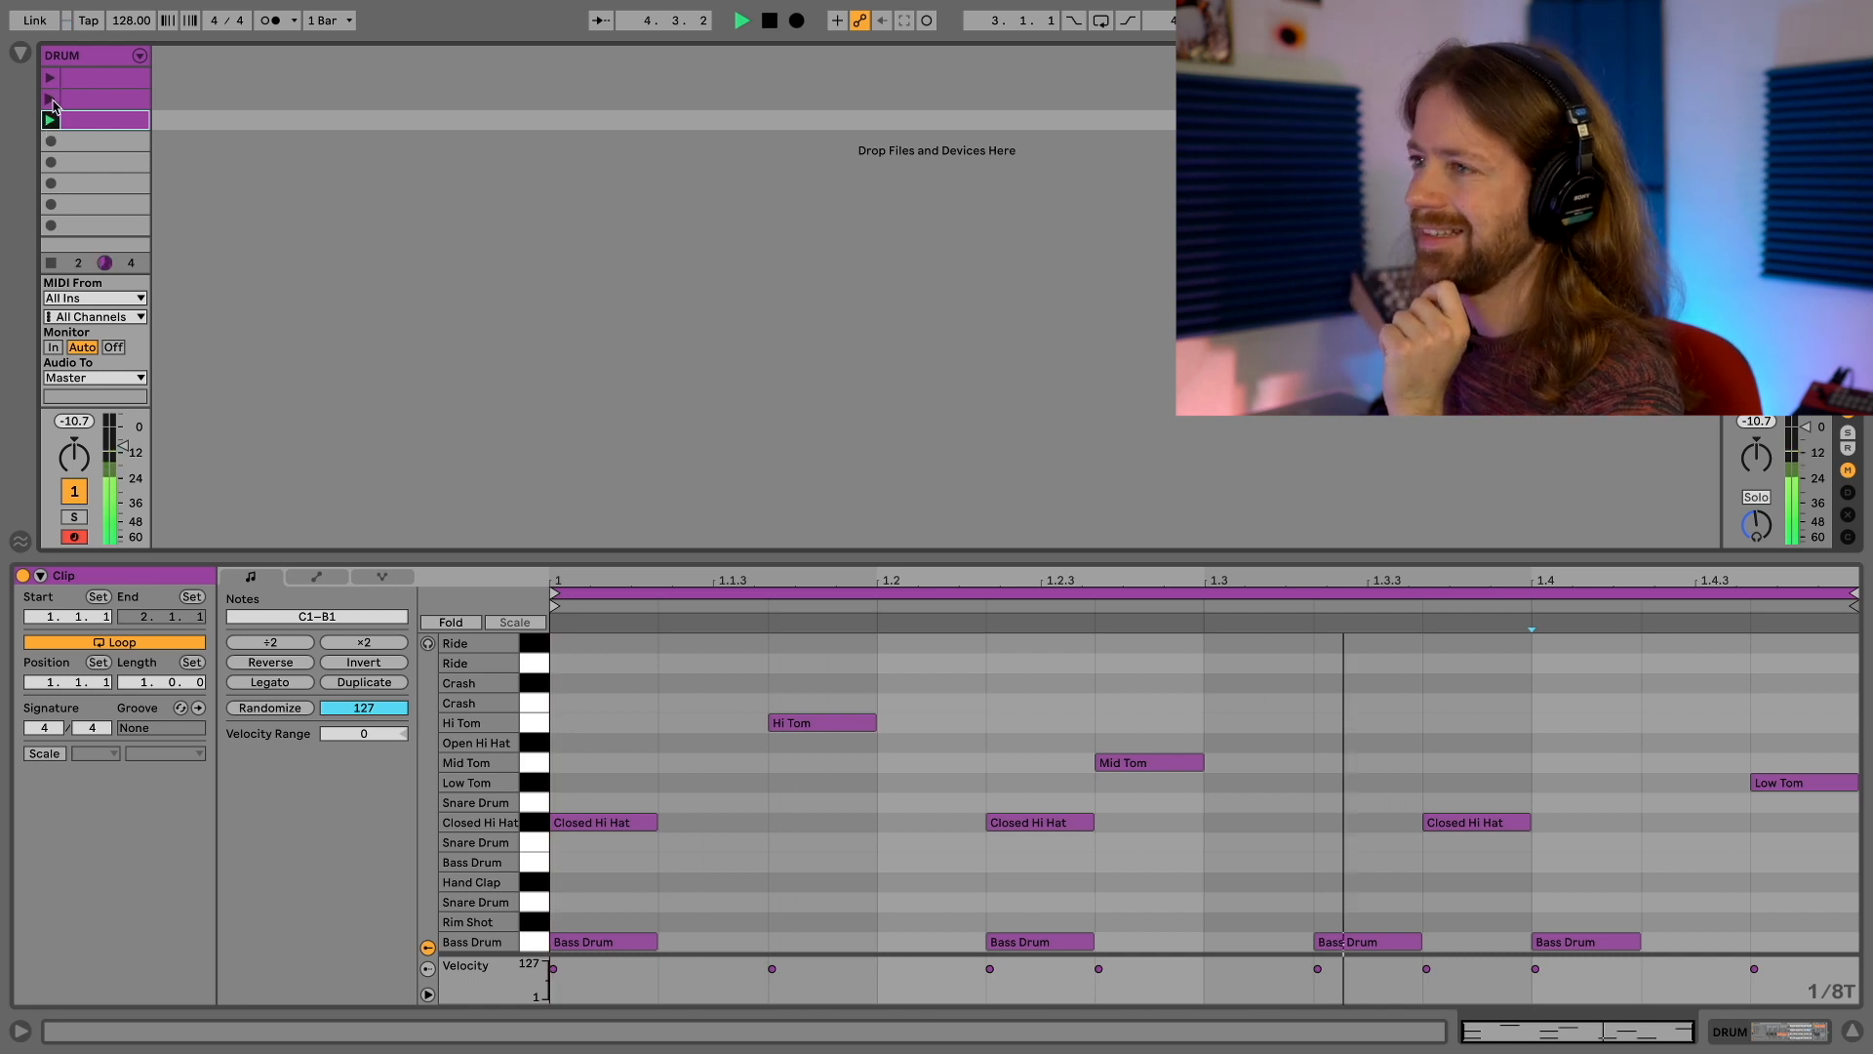
click(51, 98)
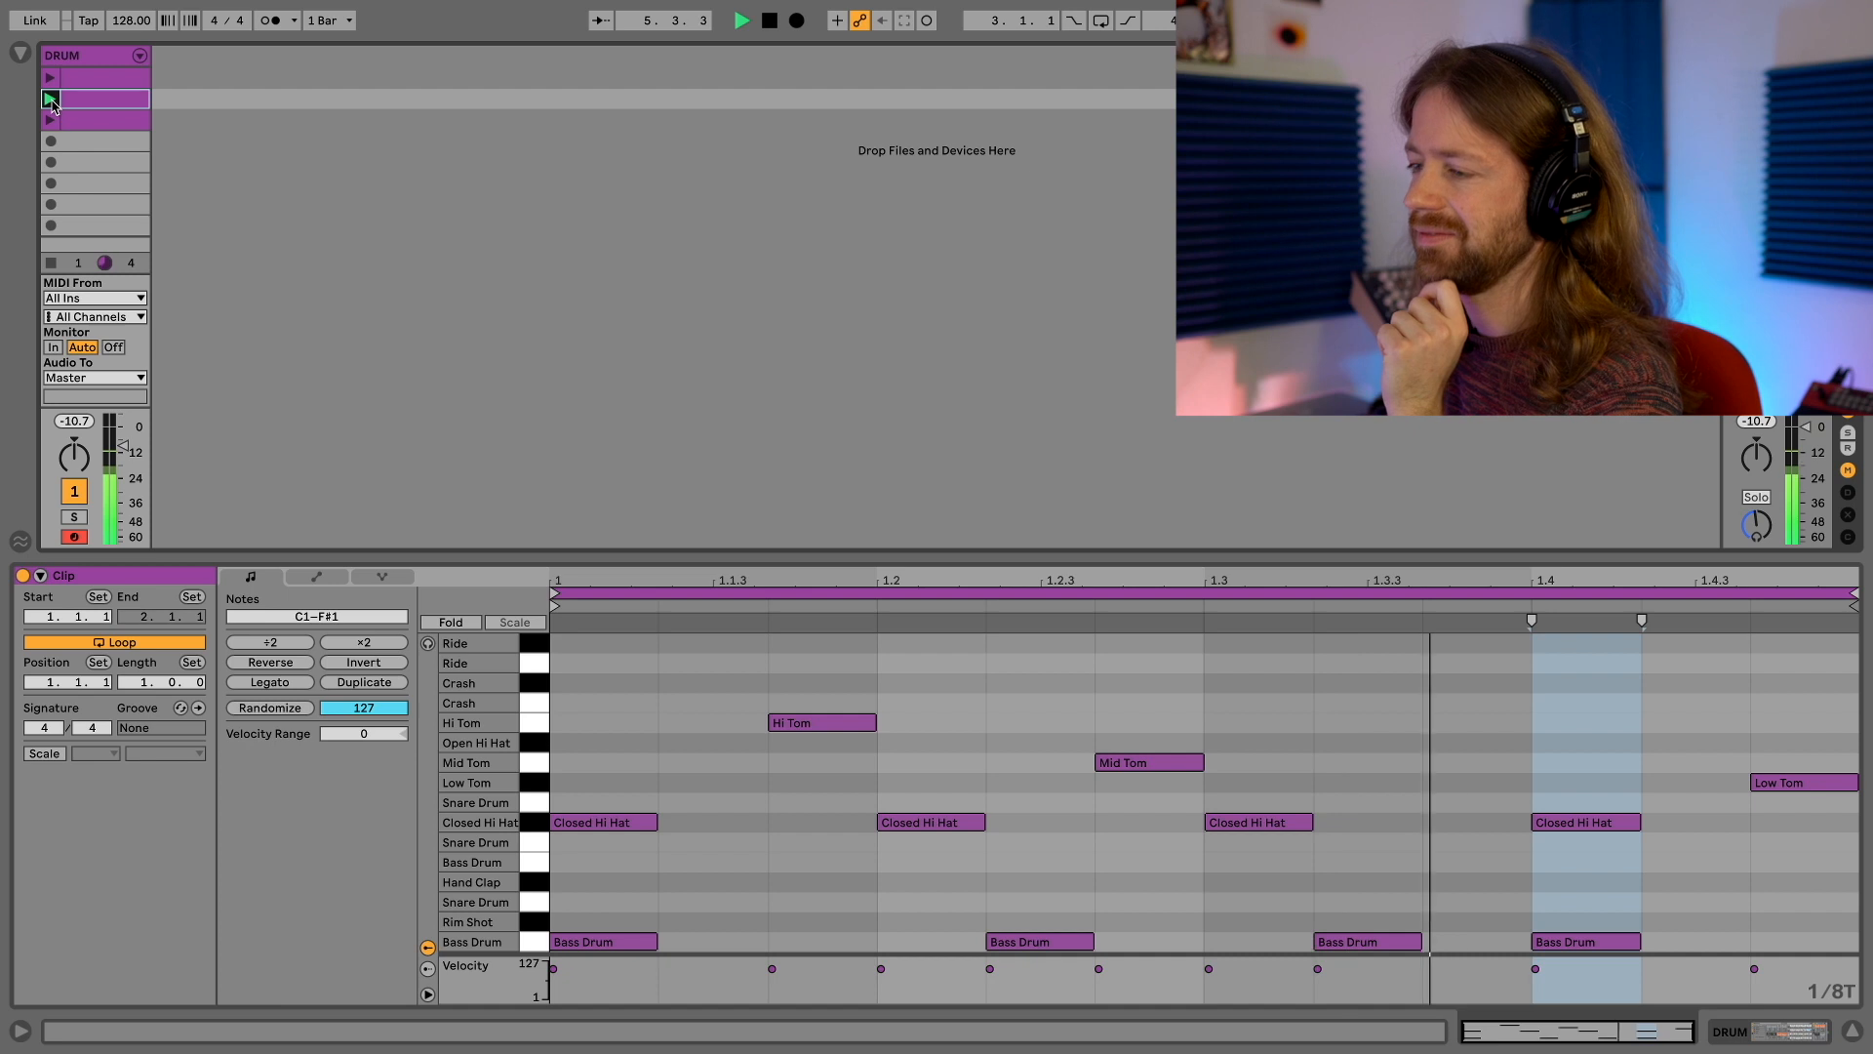
click(50, 121)
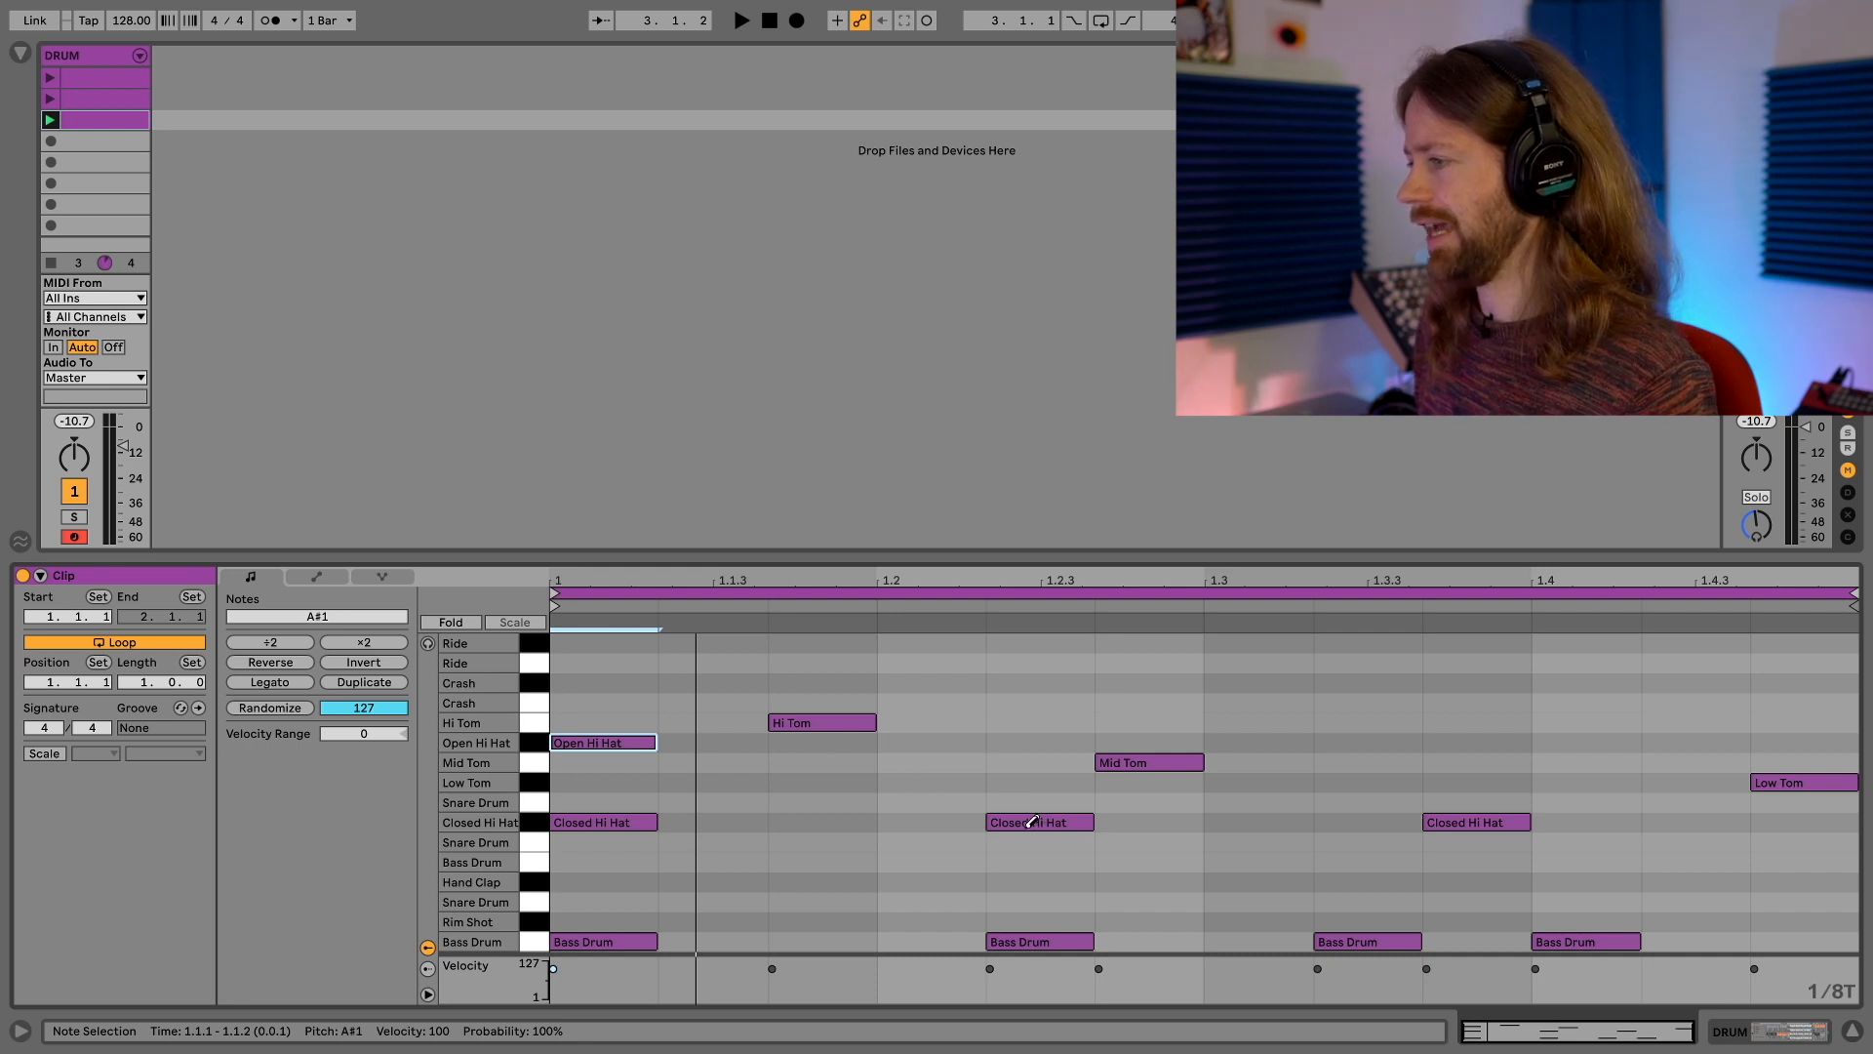
Add Open Hi Hat notes on beats 1.2, 1.3 and 1.4 in the third clip and play it
click(945, 740)
click(1298, 739)
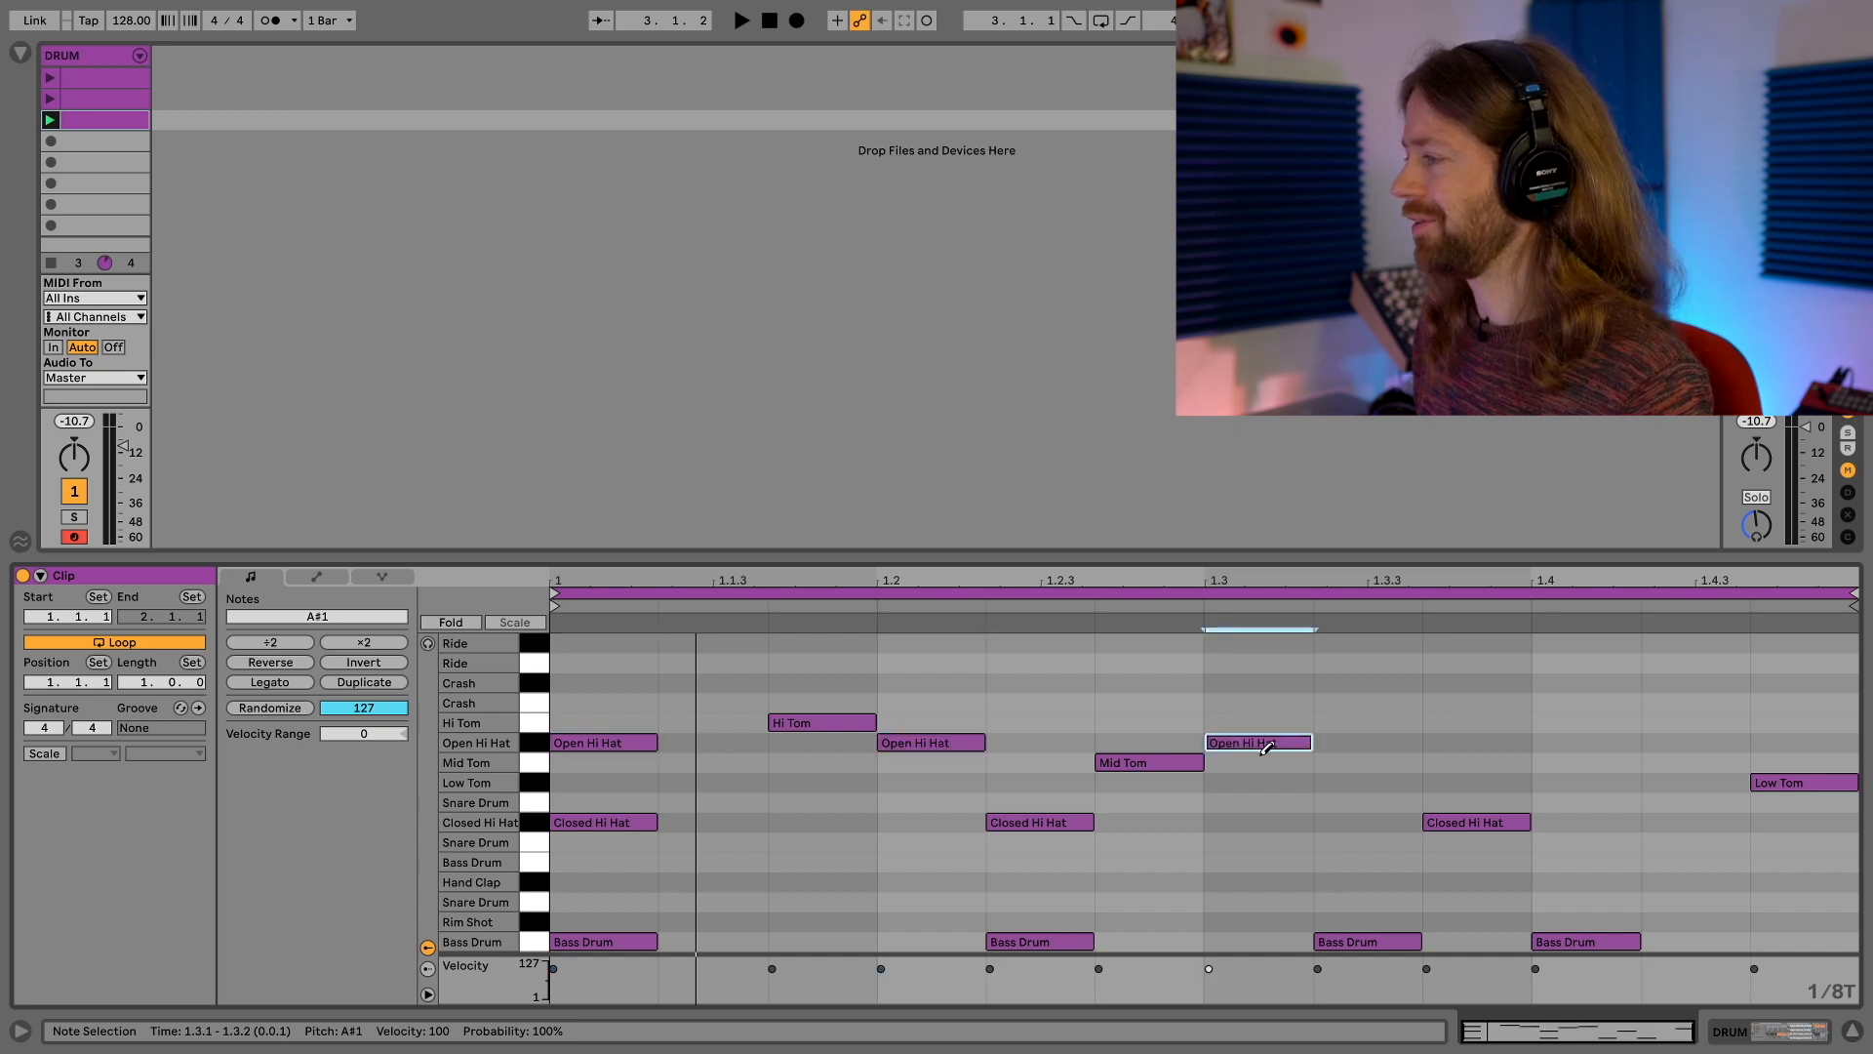
click(1611, 741)
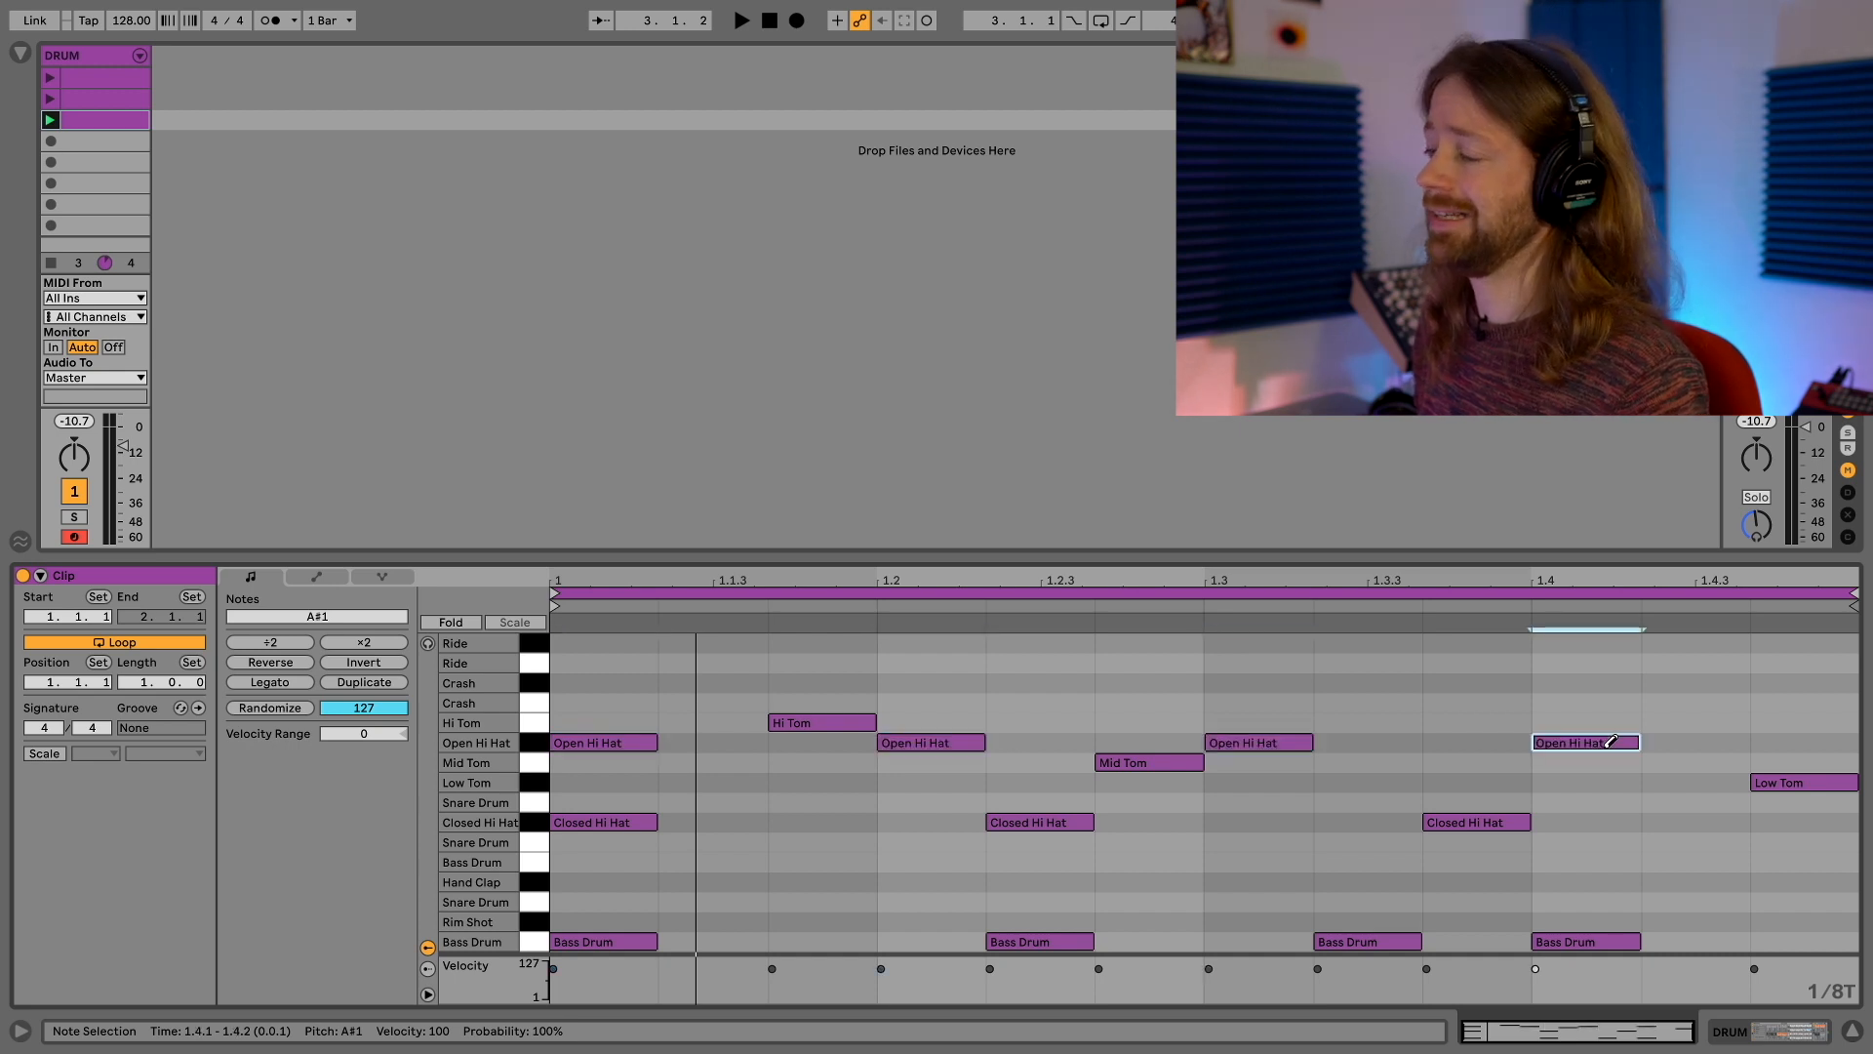
key(space)
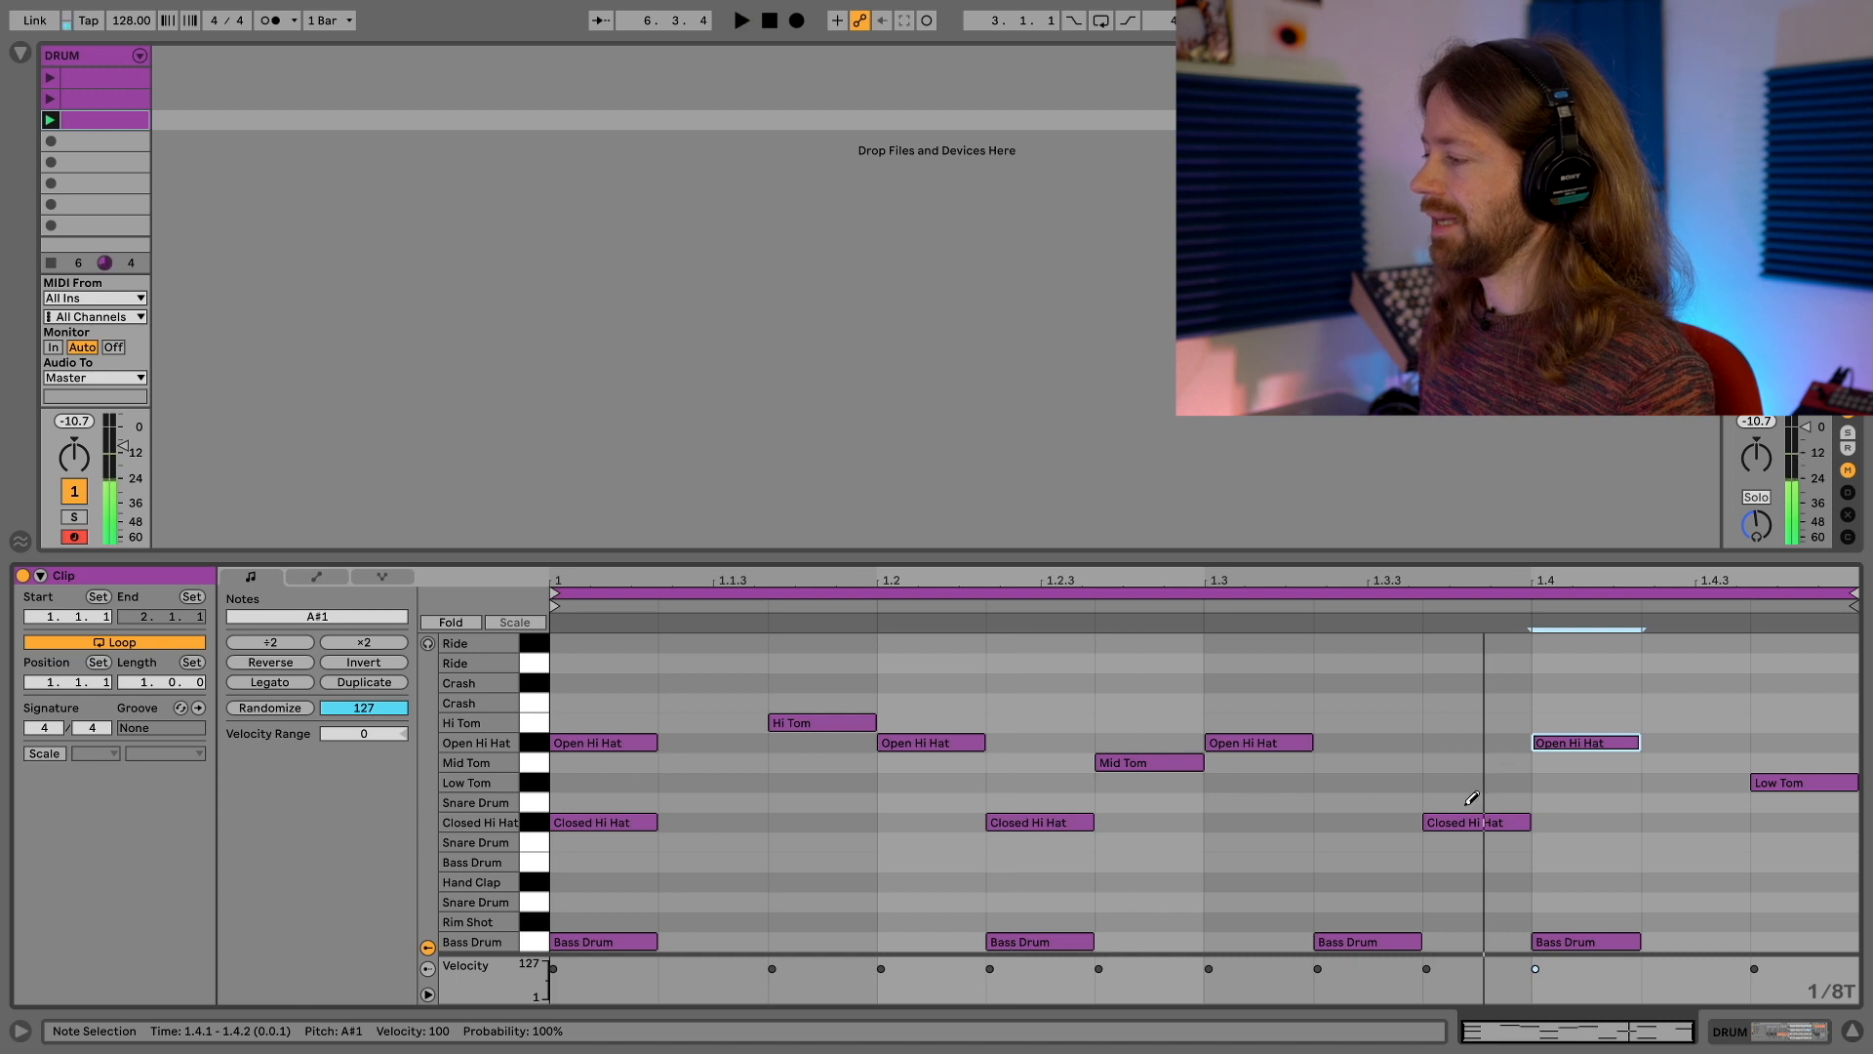
Add a Hand Clap note at 1.3.2, audition it without and with the bass drum there, and move it to the lowest Snare Drum row
click(1379, 882)
click(1390, 942)
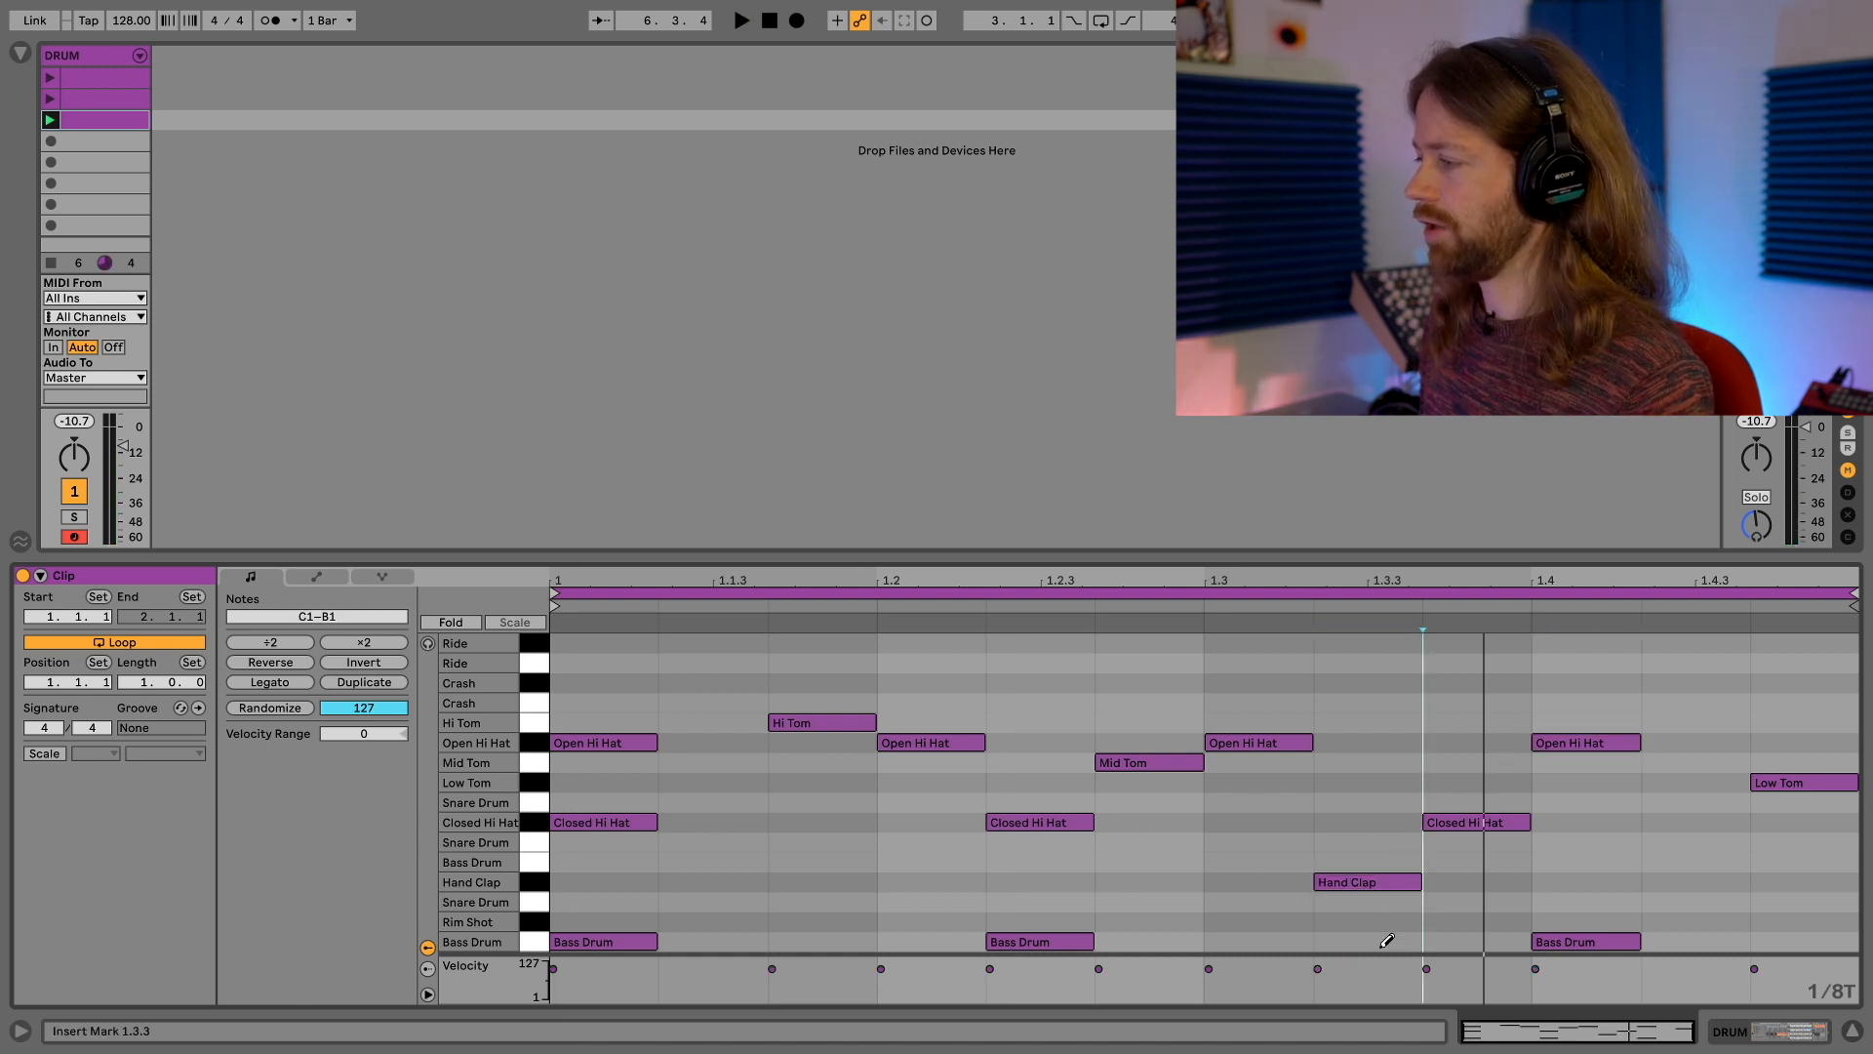
key(space)
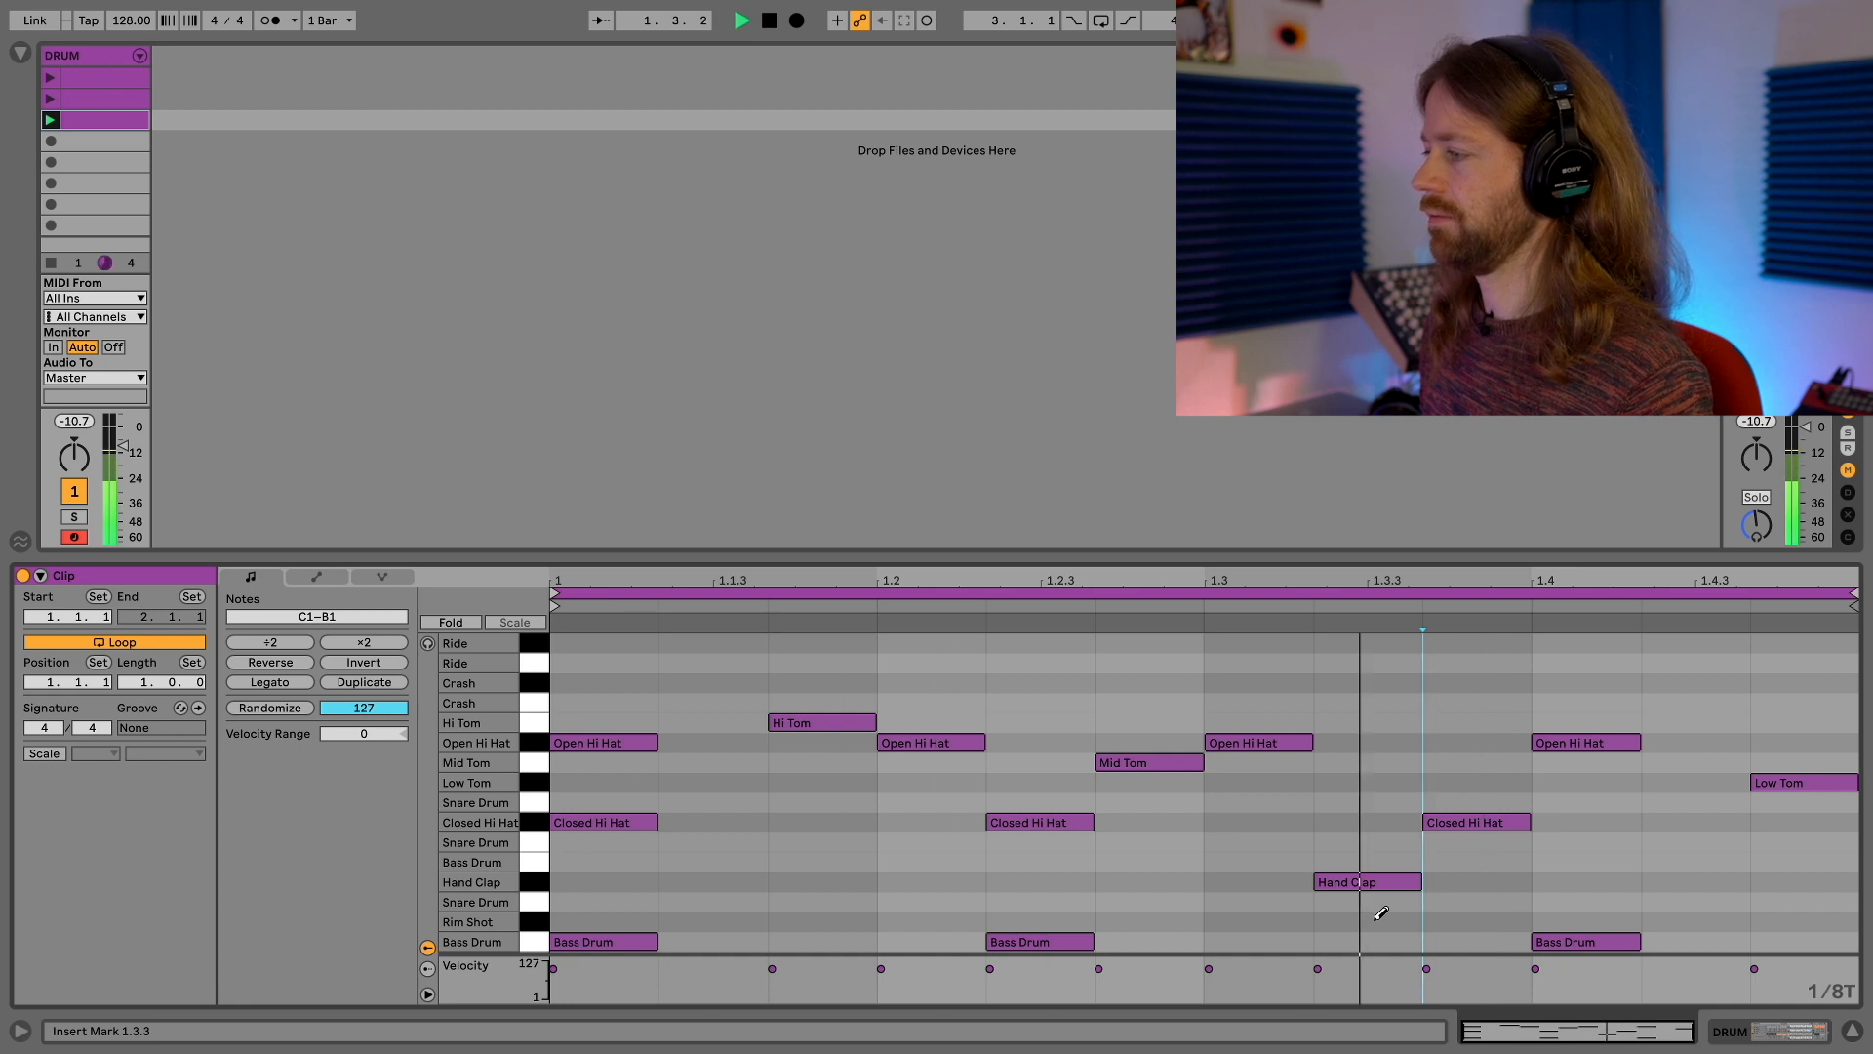
click(1364, 939)
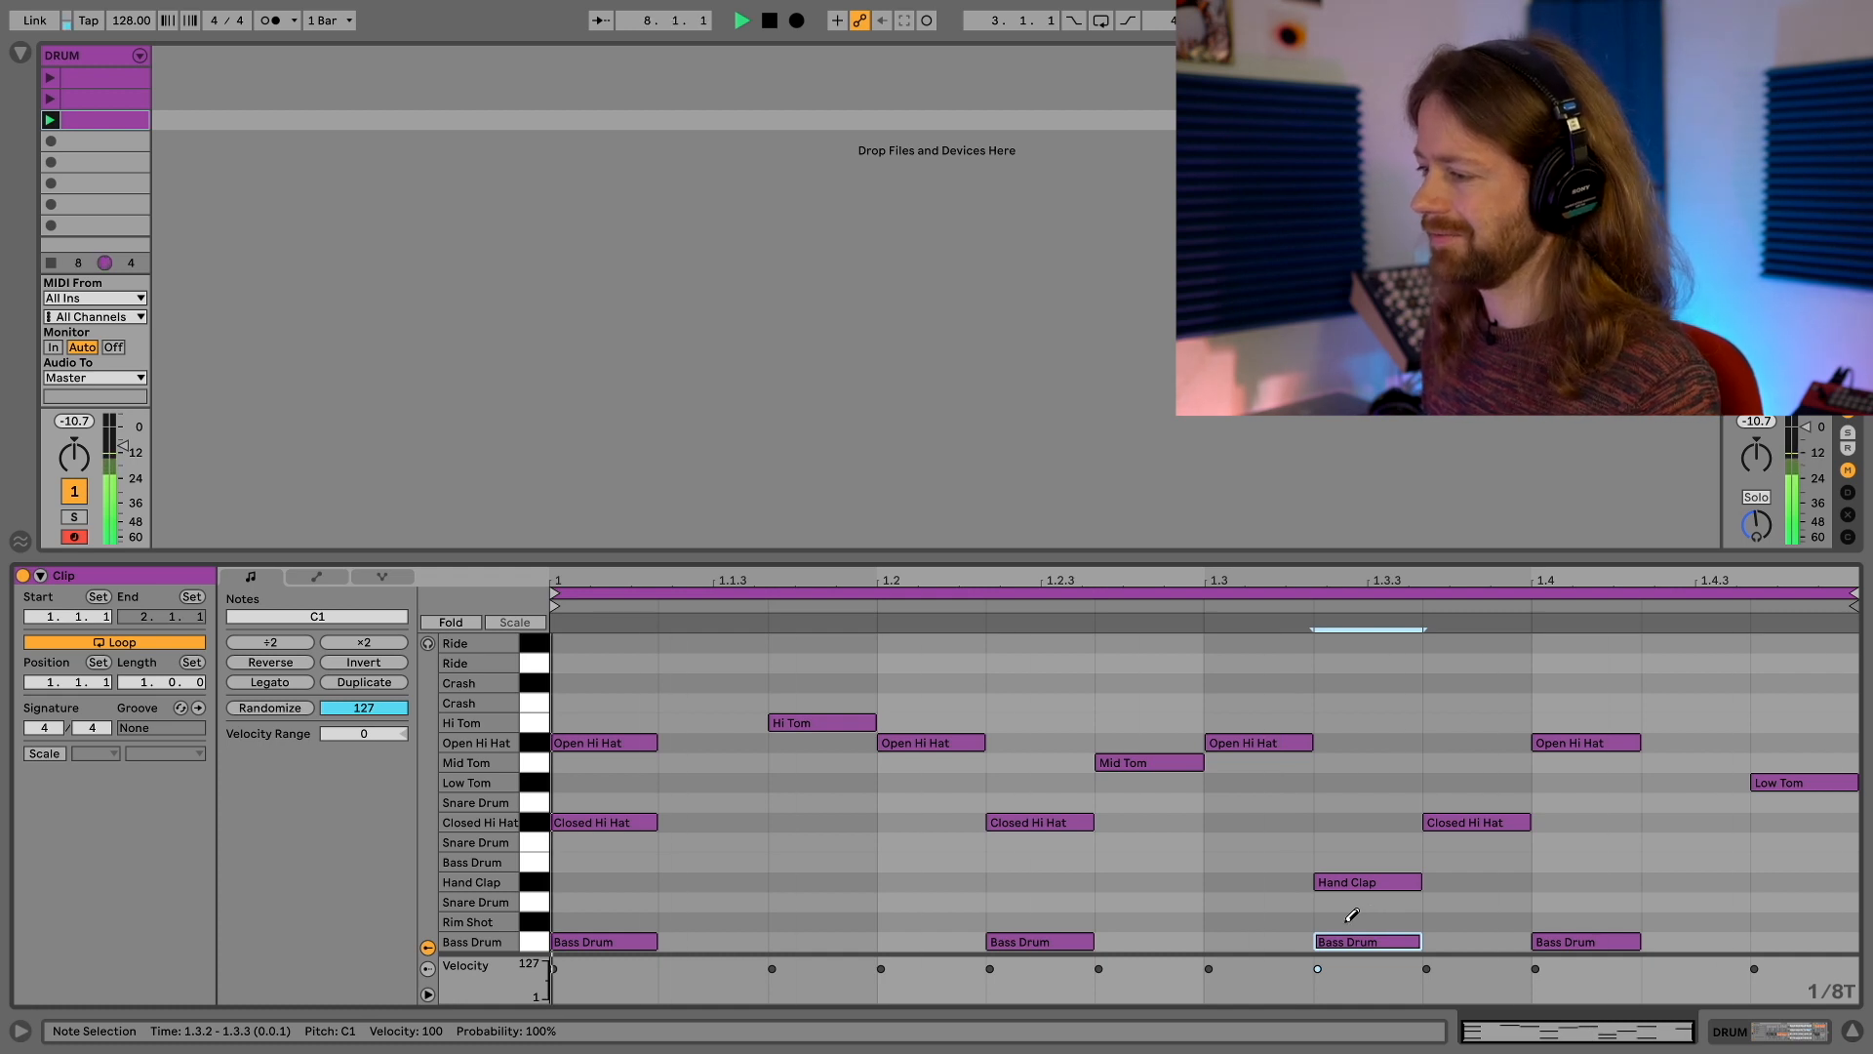
drag(1355, 875, 1356, 894)
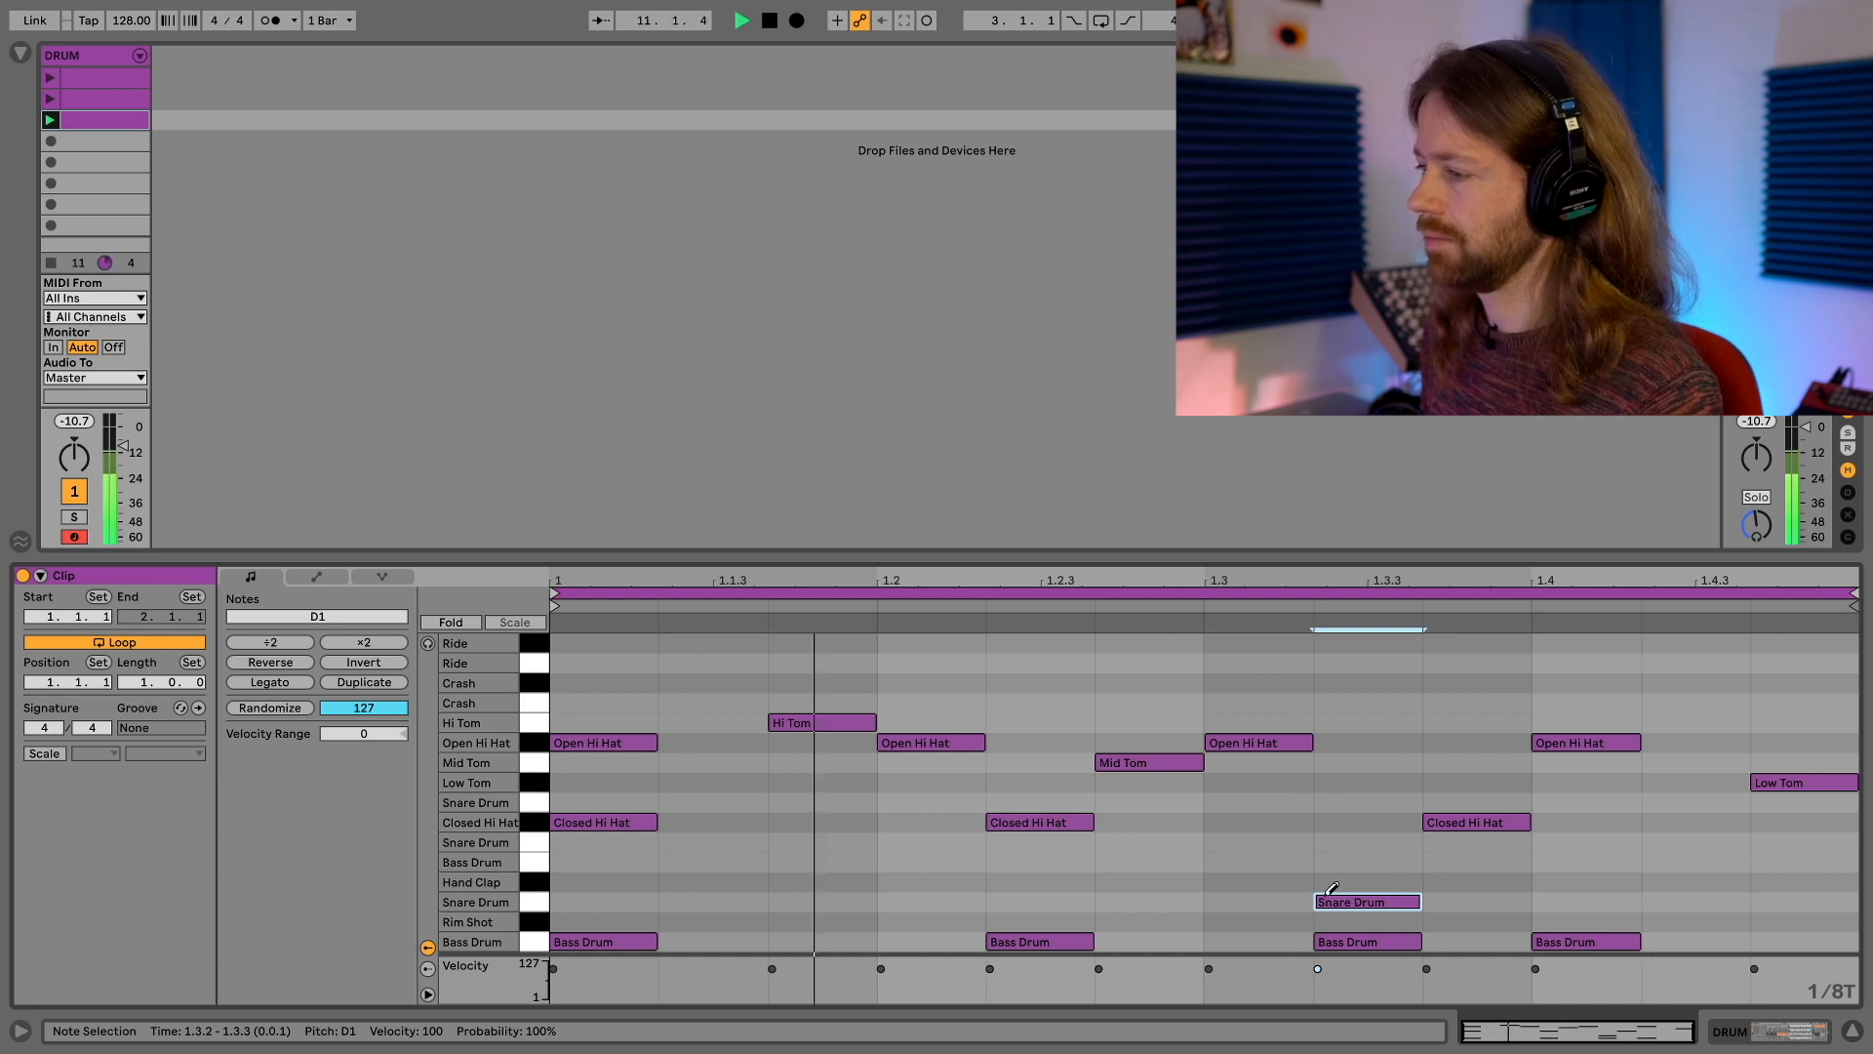
Add a Low Tom note at 1.1.2 and a Closed Hi Hat note at 1.4.2, auditioning the pattern
click(740, 774)
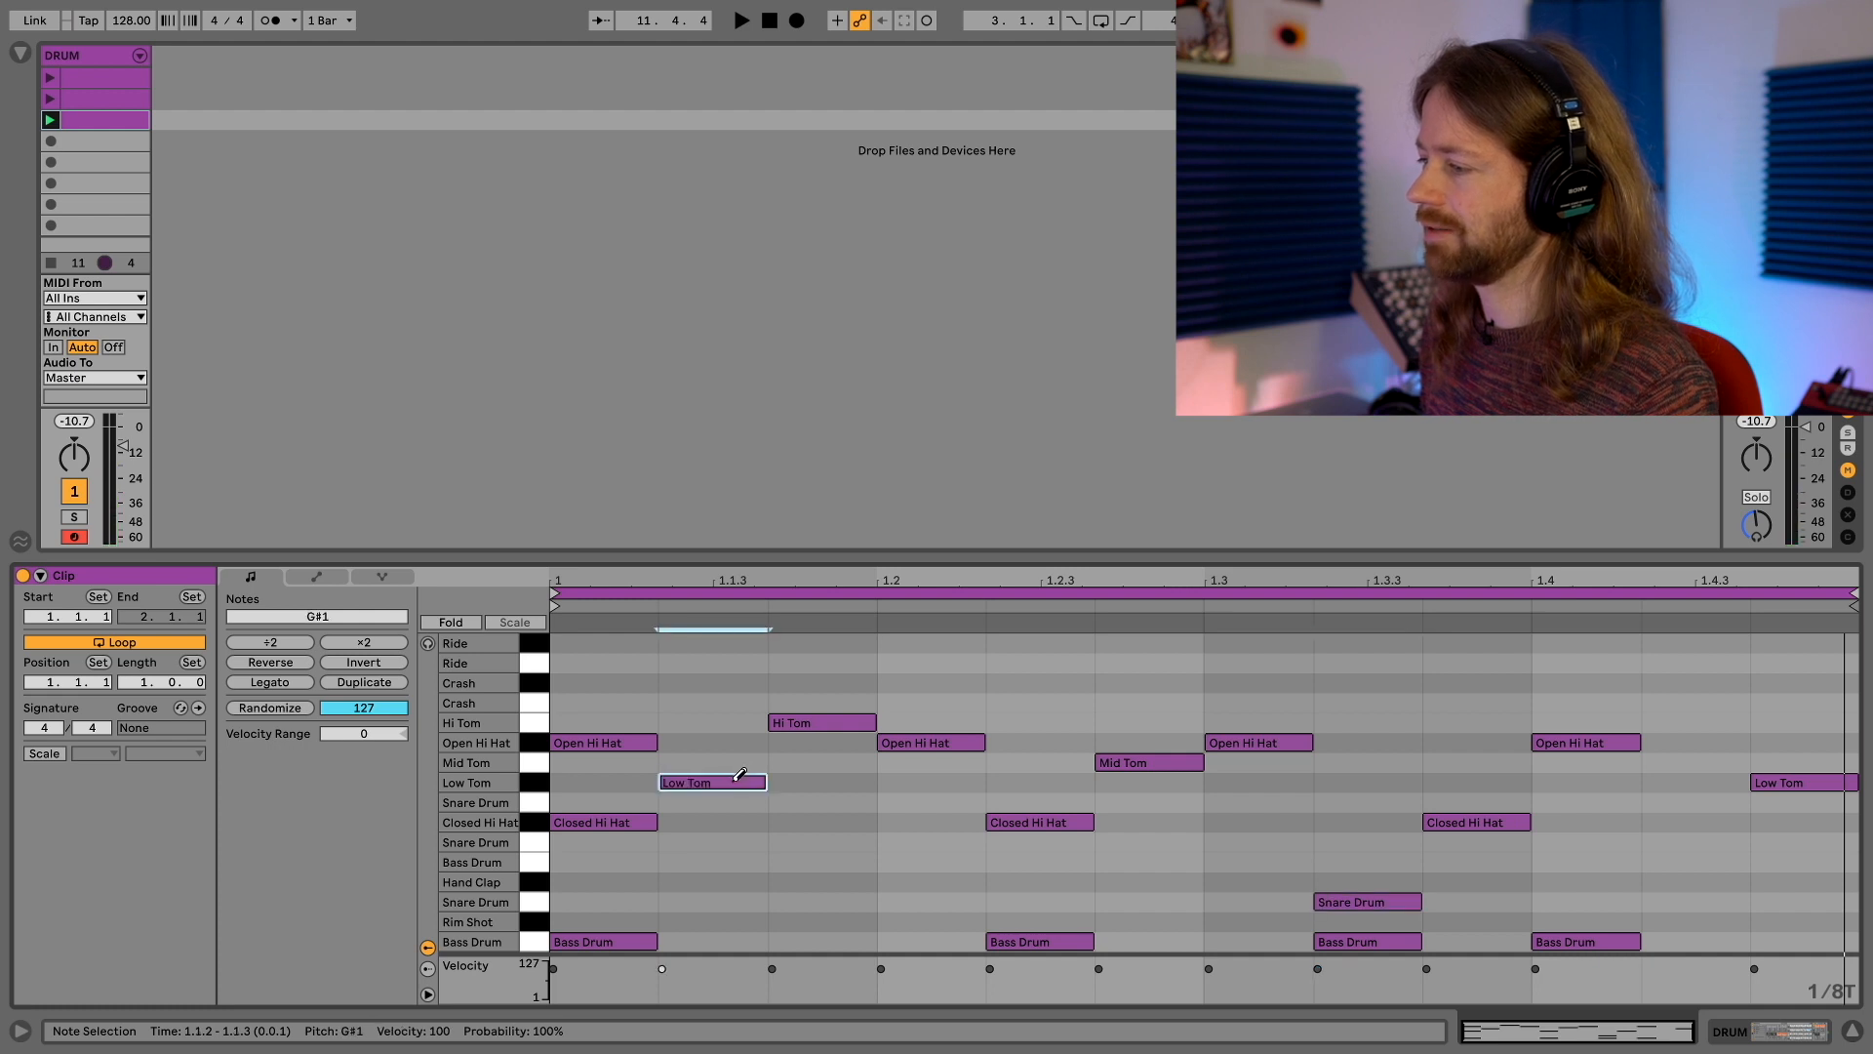
key(space)
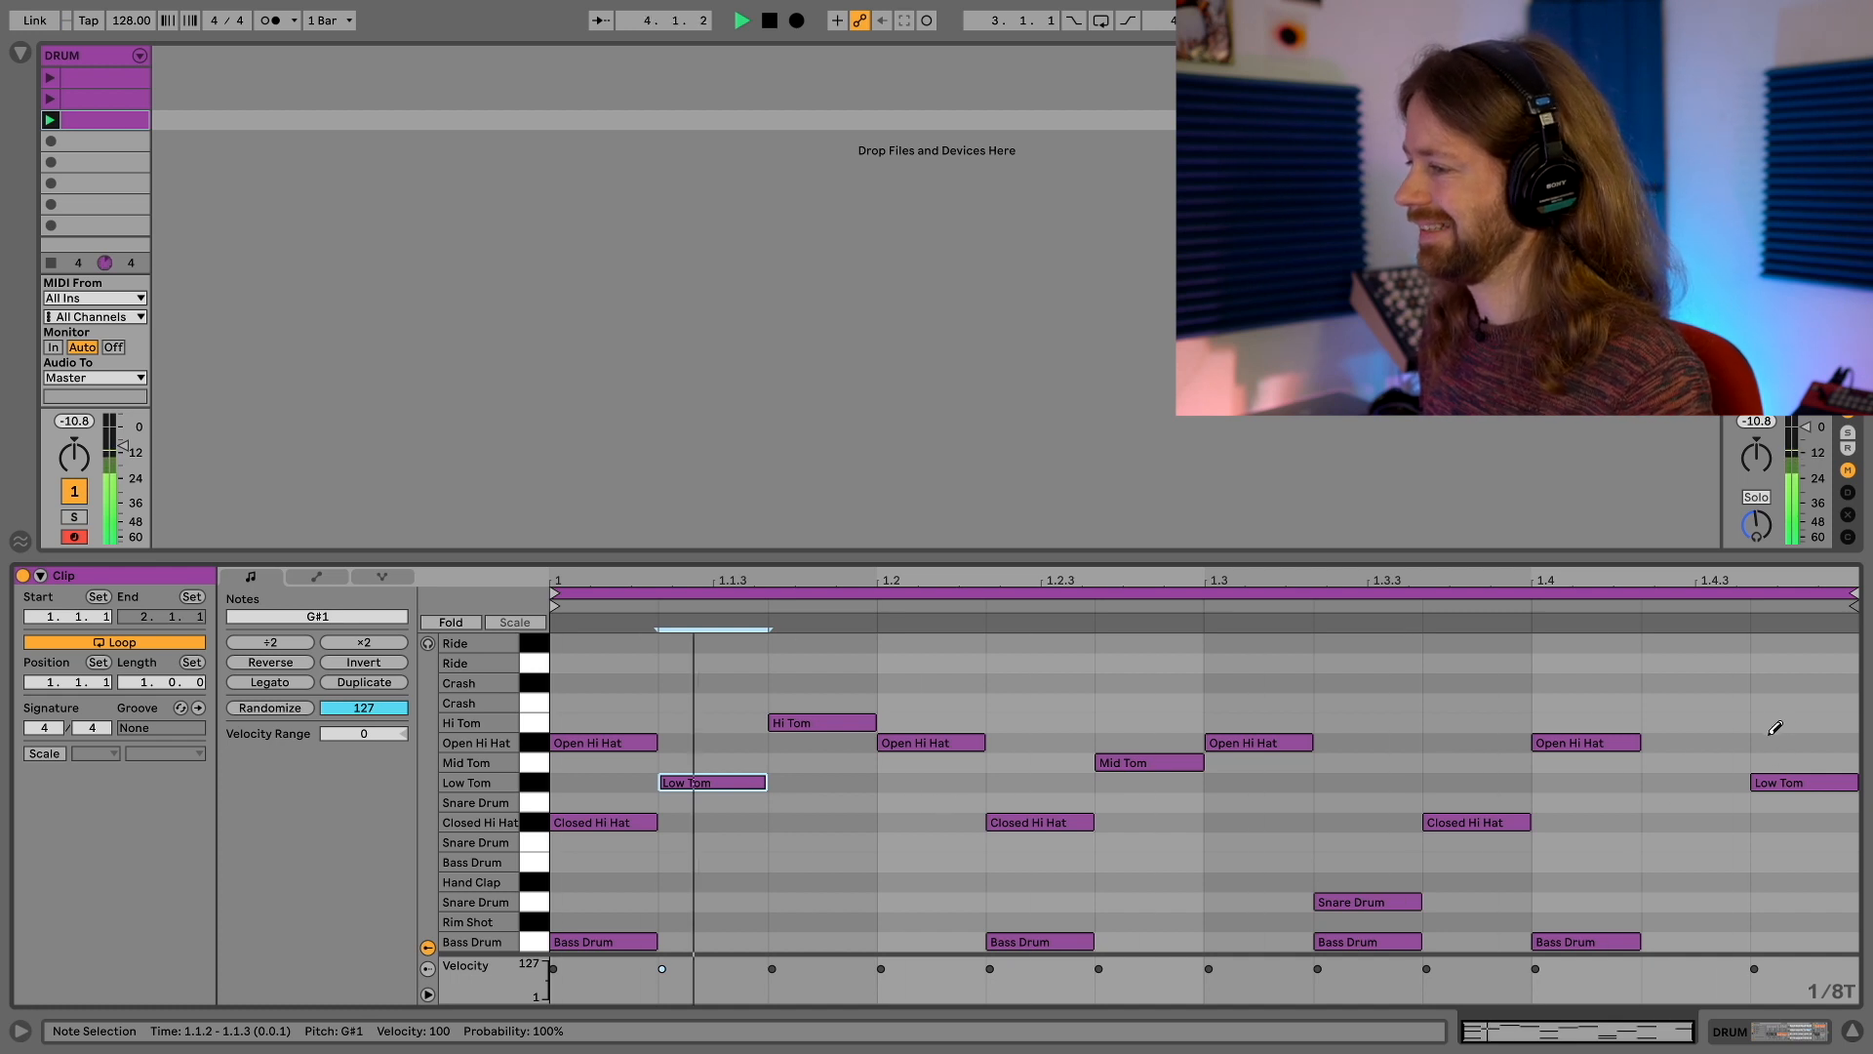
click(1722, 822)
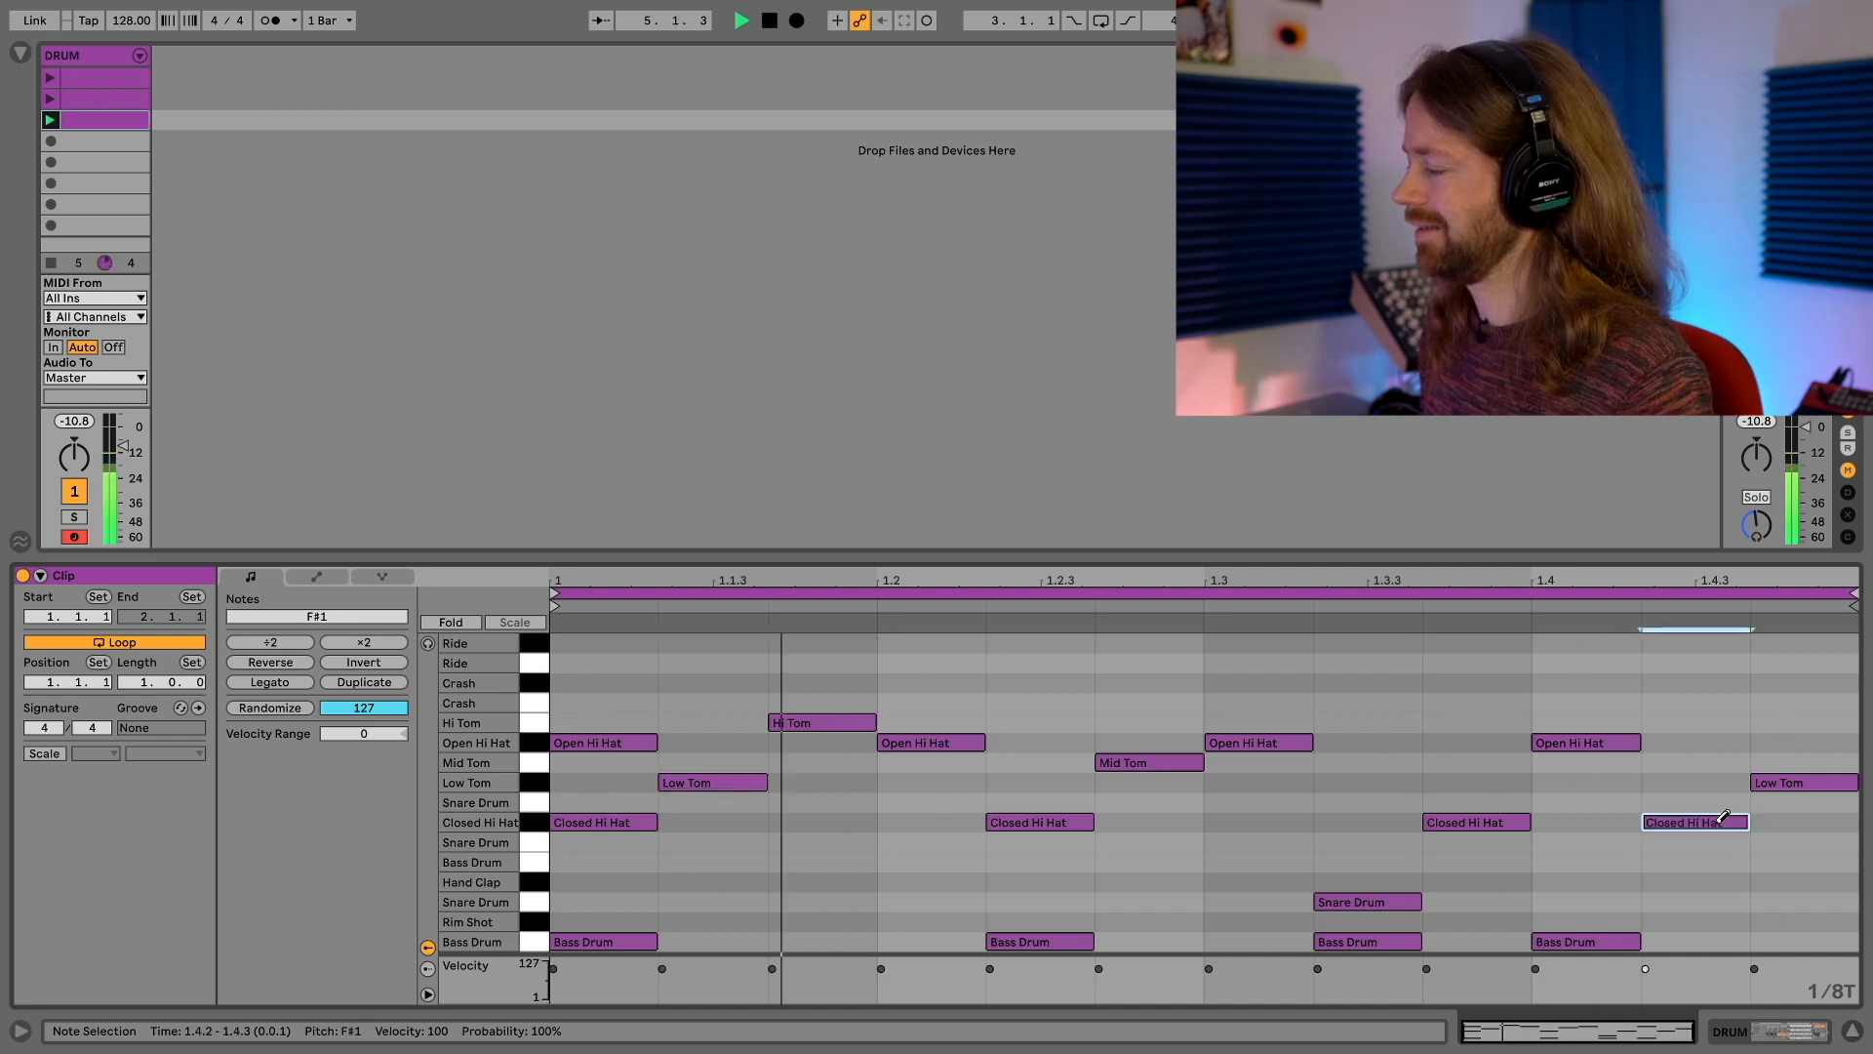
click(1722, 821)
click(1722, 822)
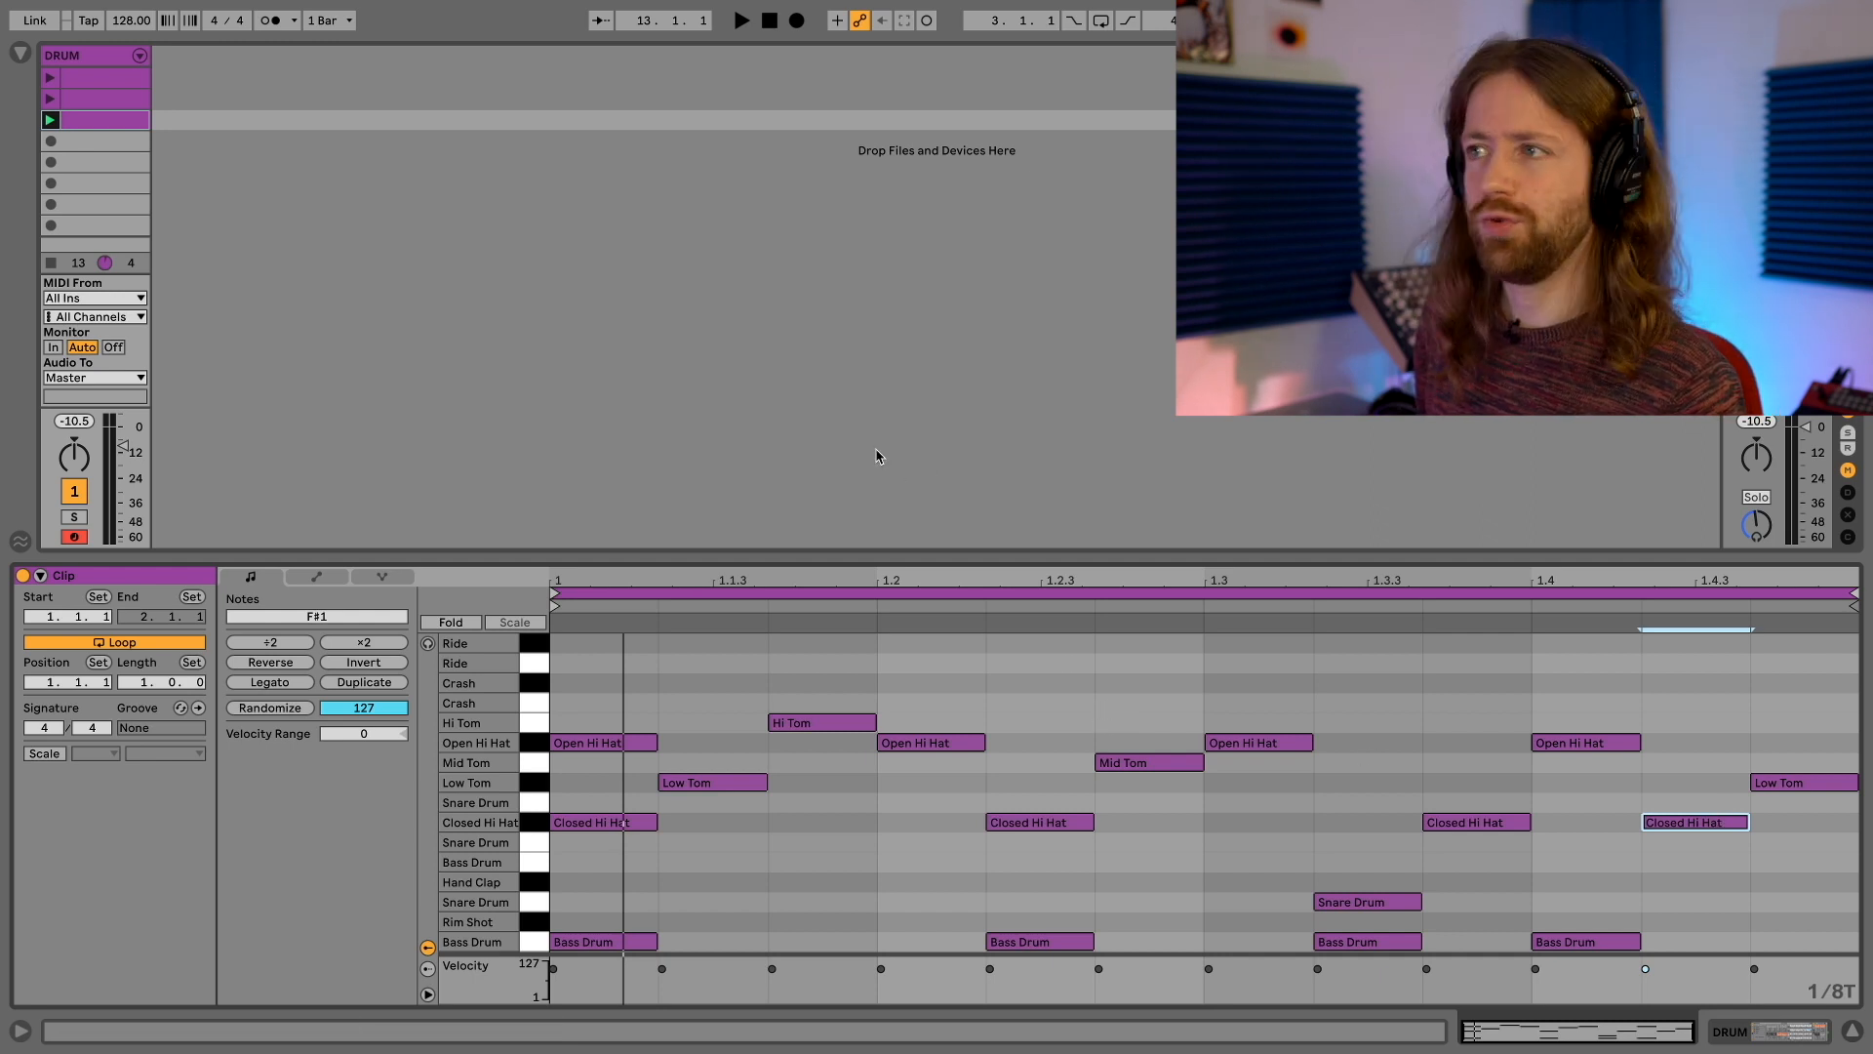
Duplicate the DRUM track and load Vibrance Kit.adg from the Drums browser onto the copy
click(74, 56)
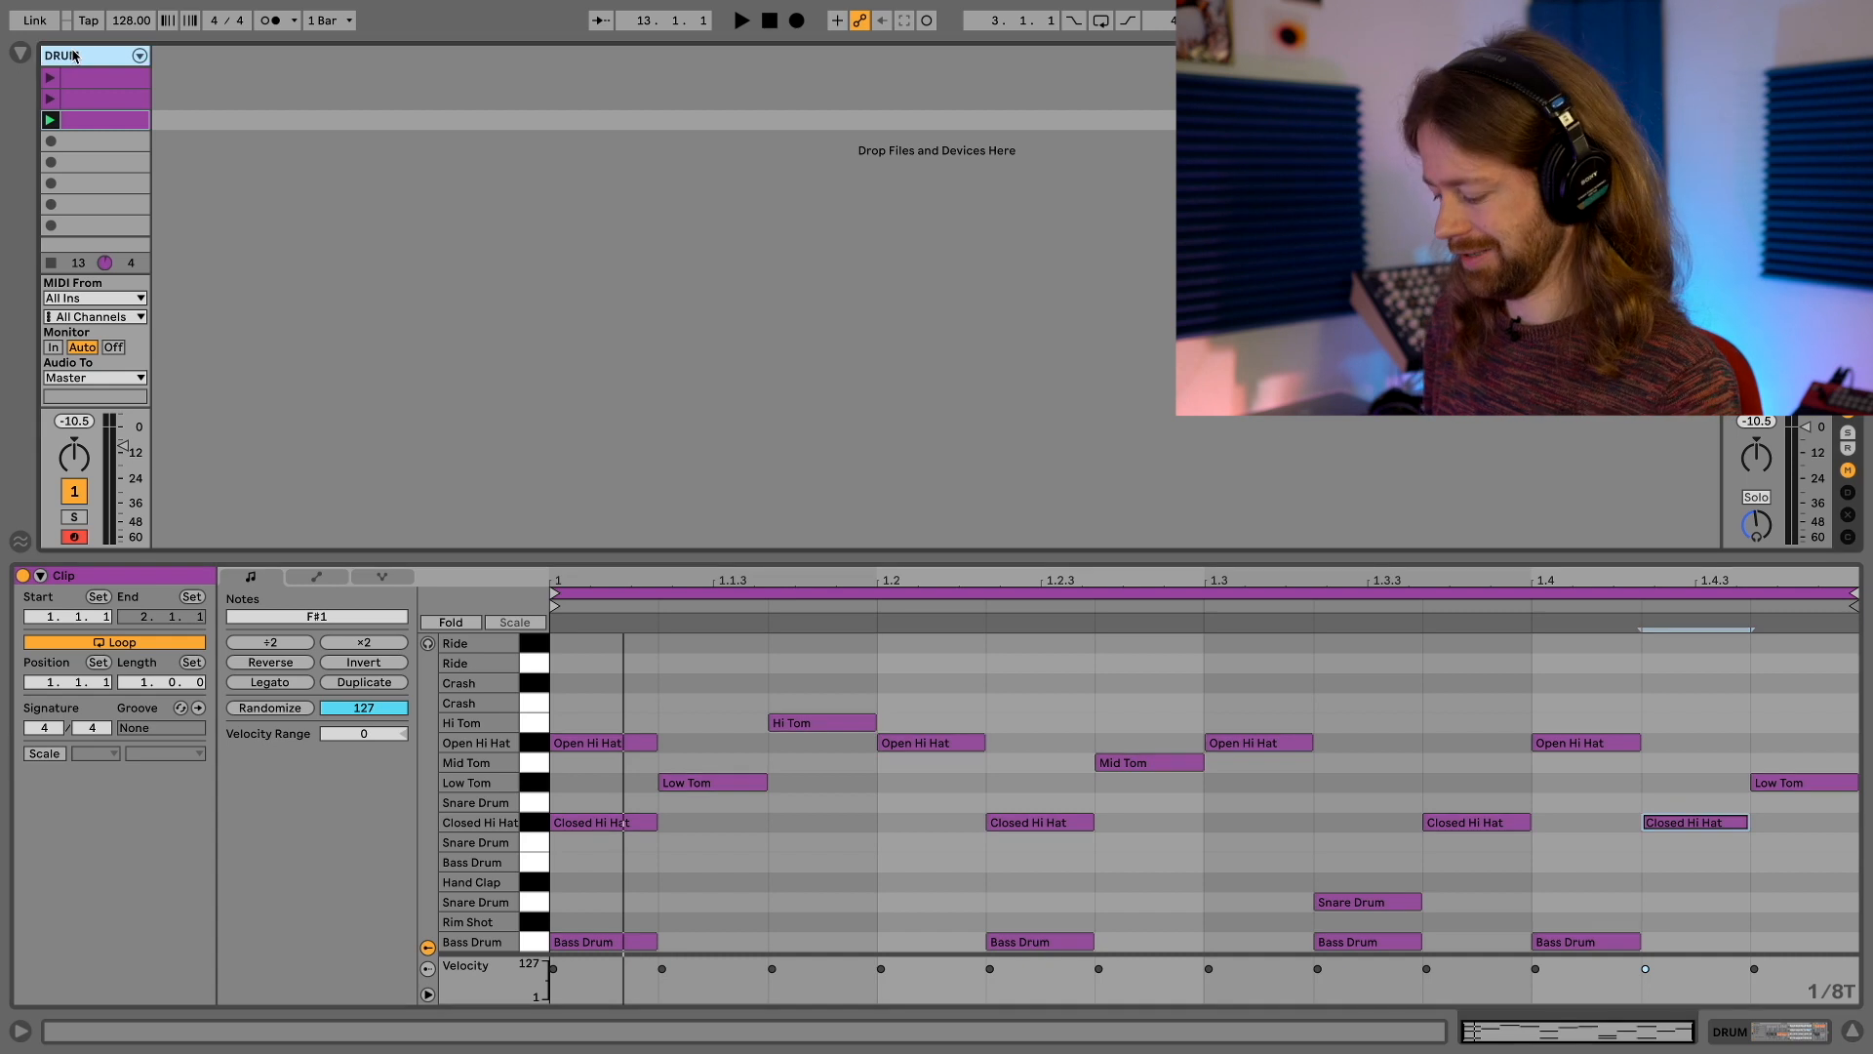
key(ctrl+d)
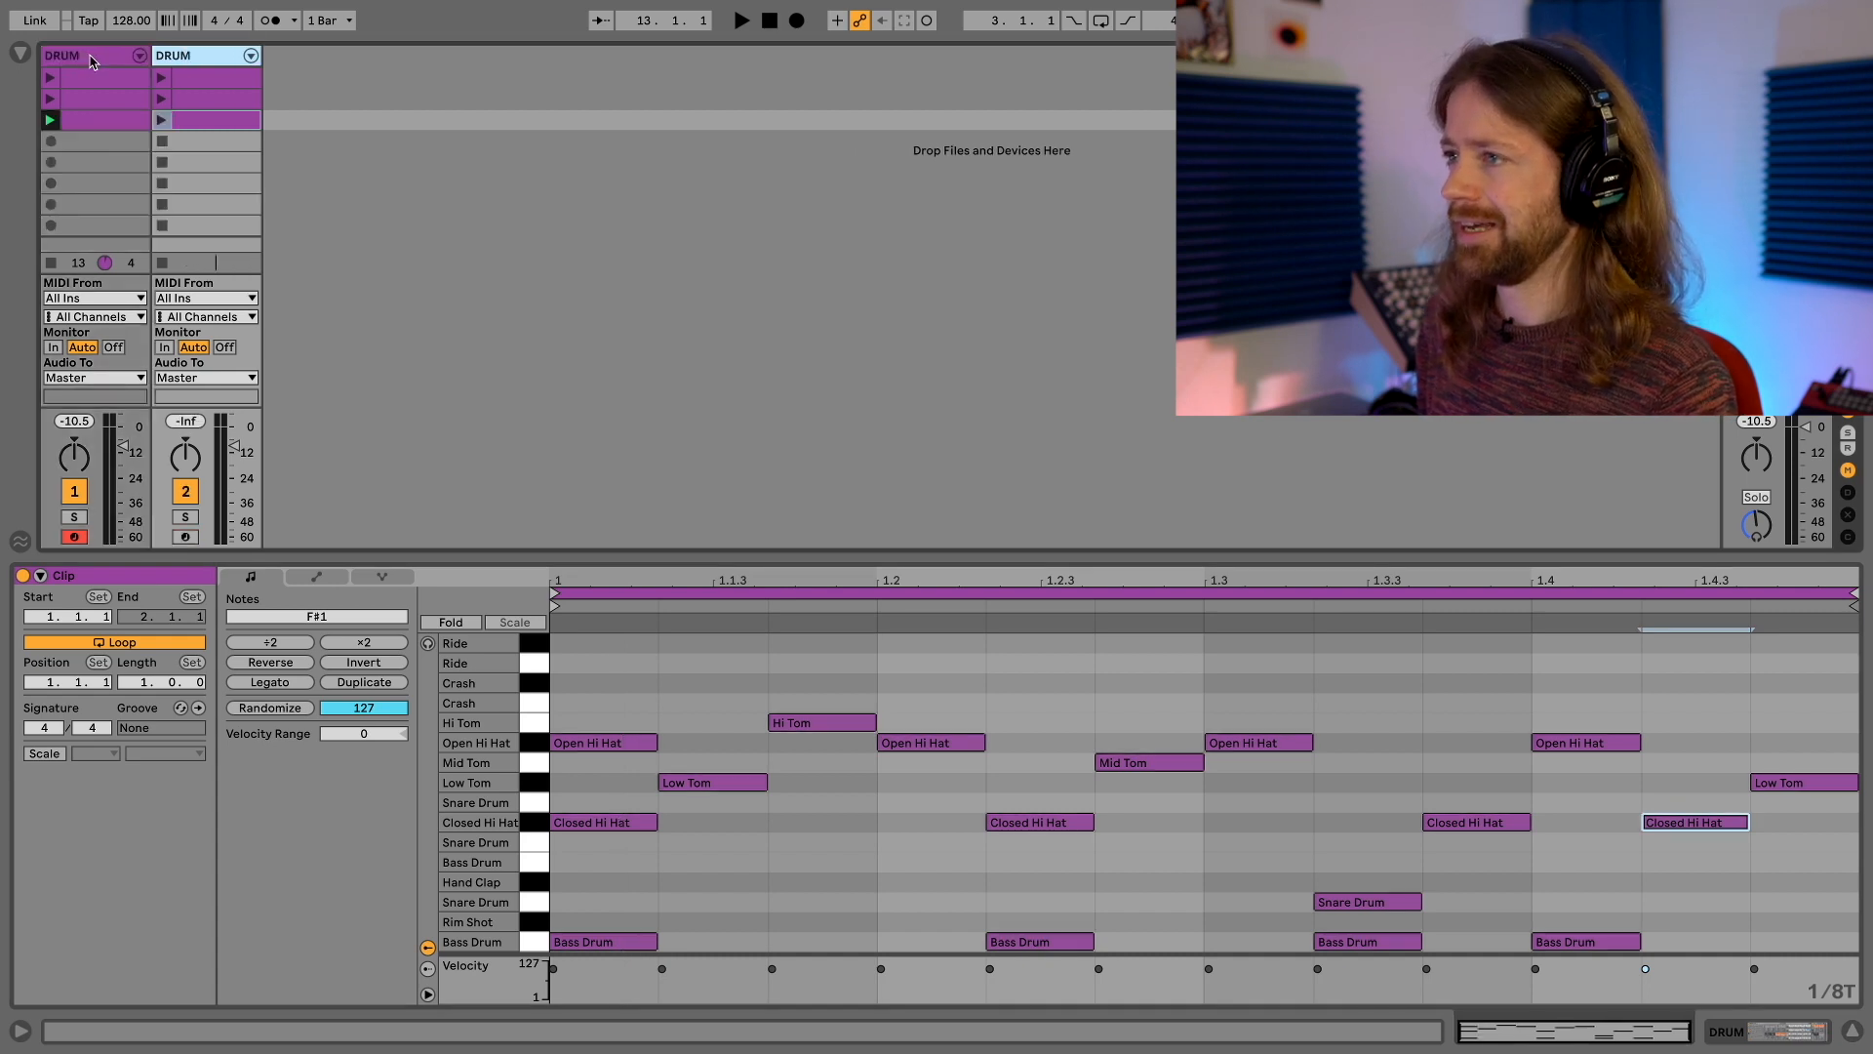
click(20, 52)
click(600, 56)
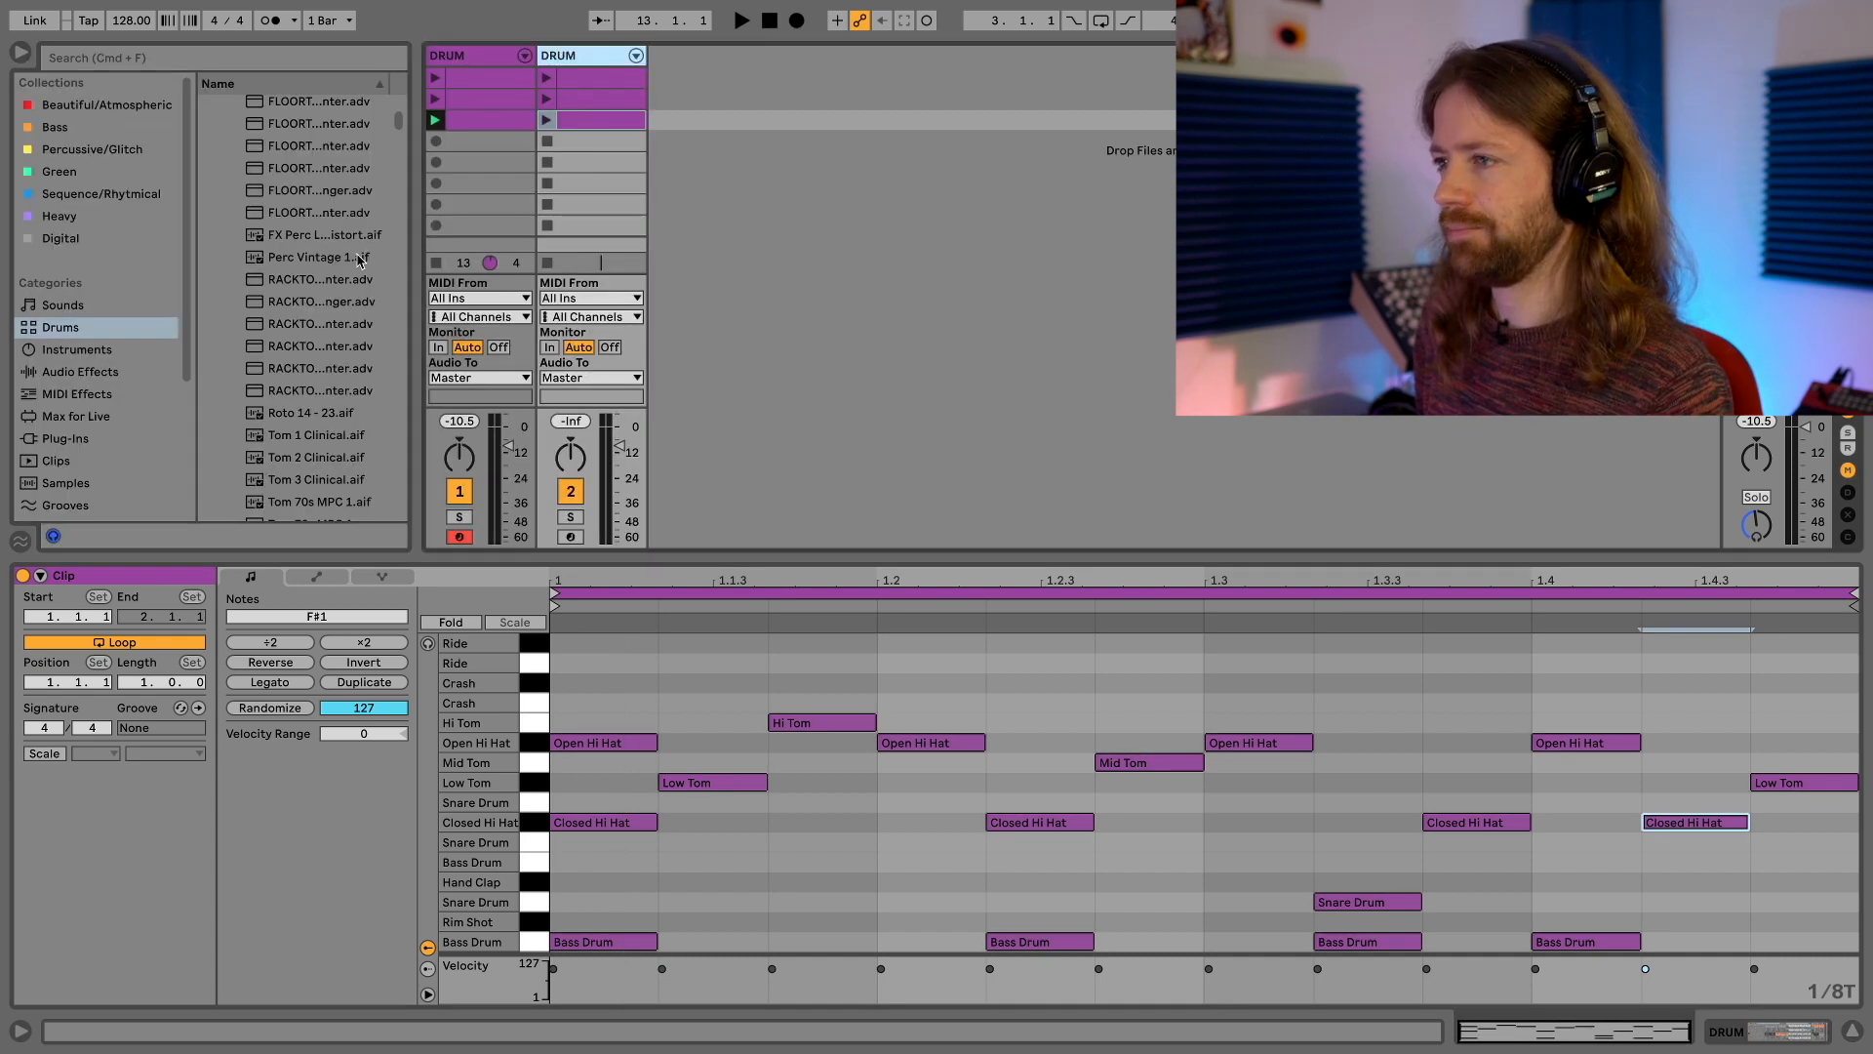
scroll(366, 244, down, 10)
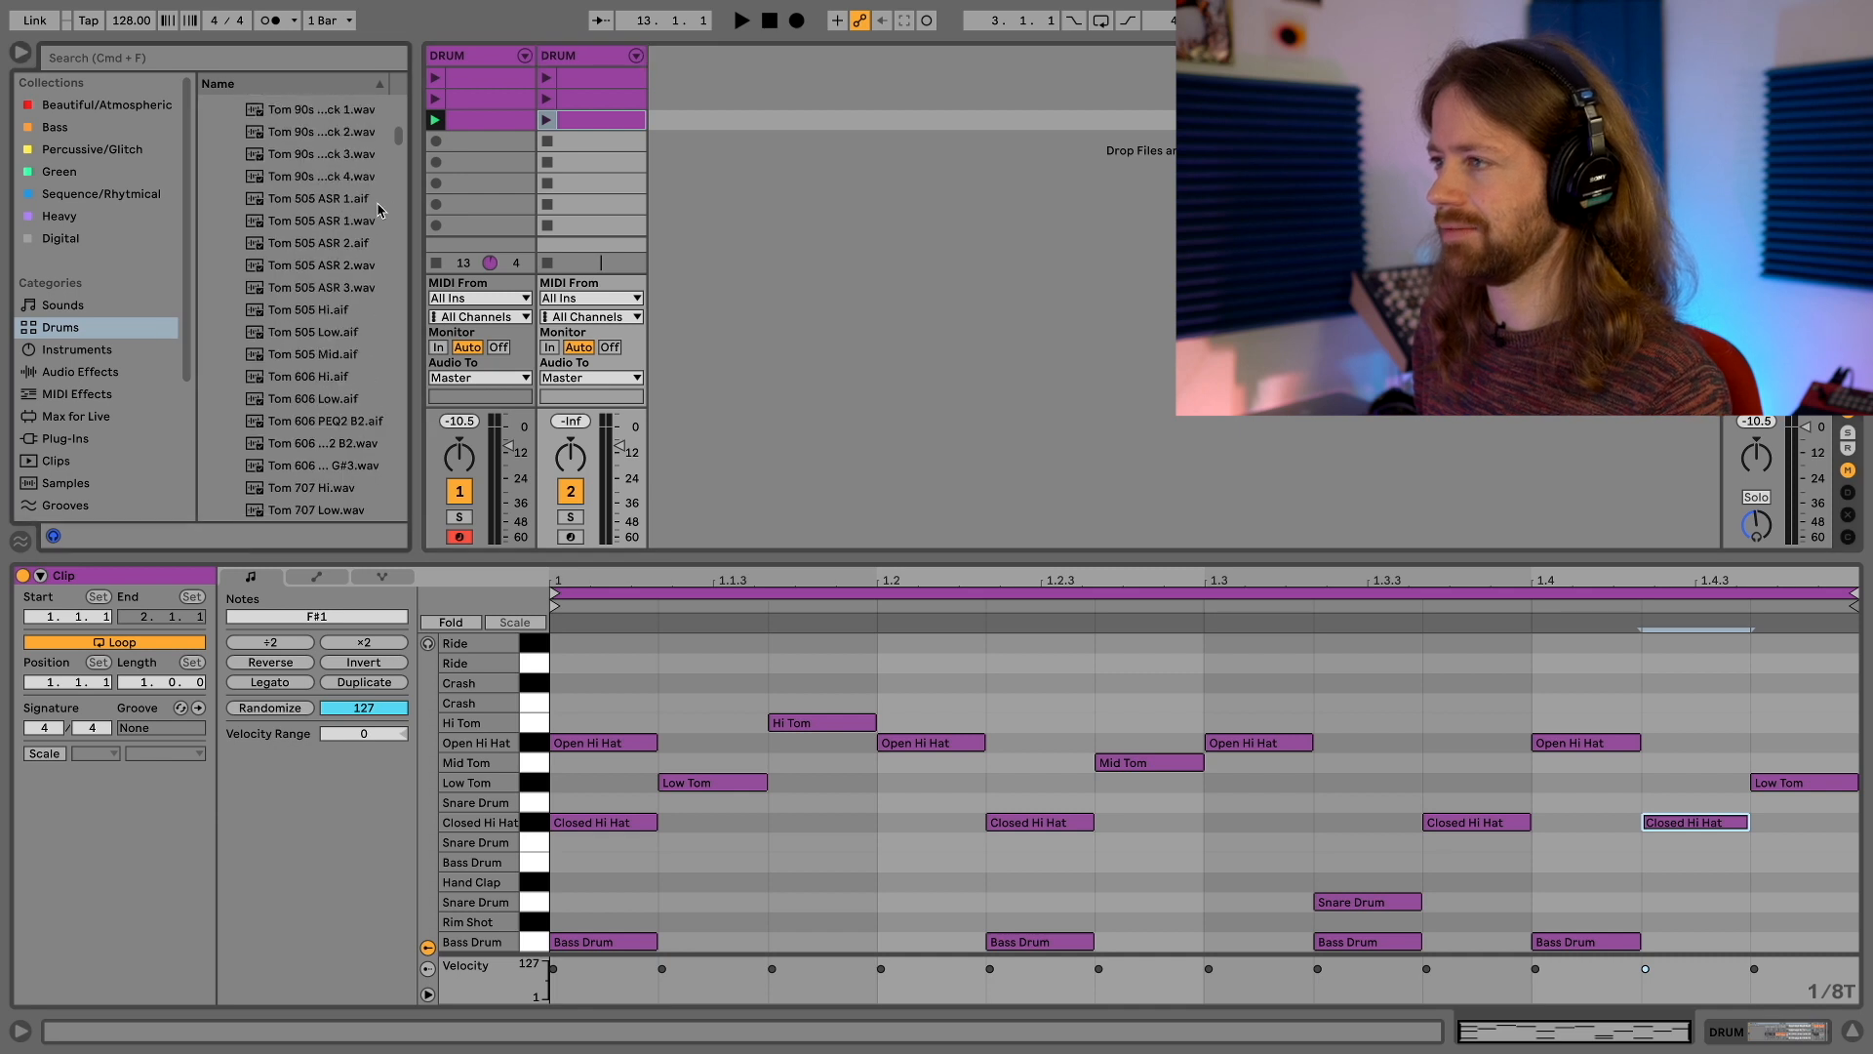
drag(399, 136, 398, 527)
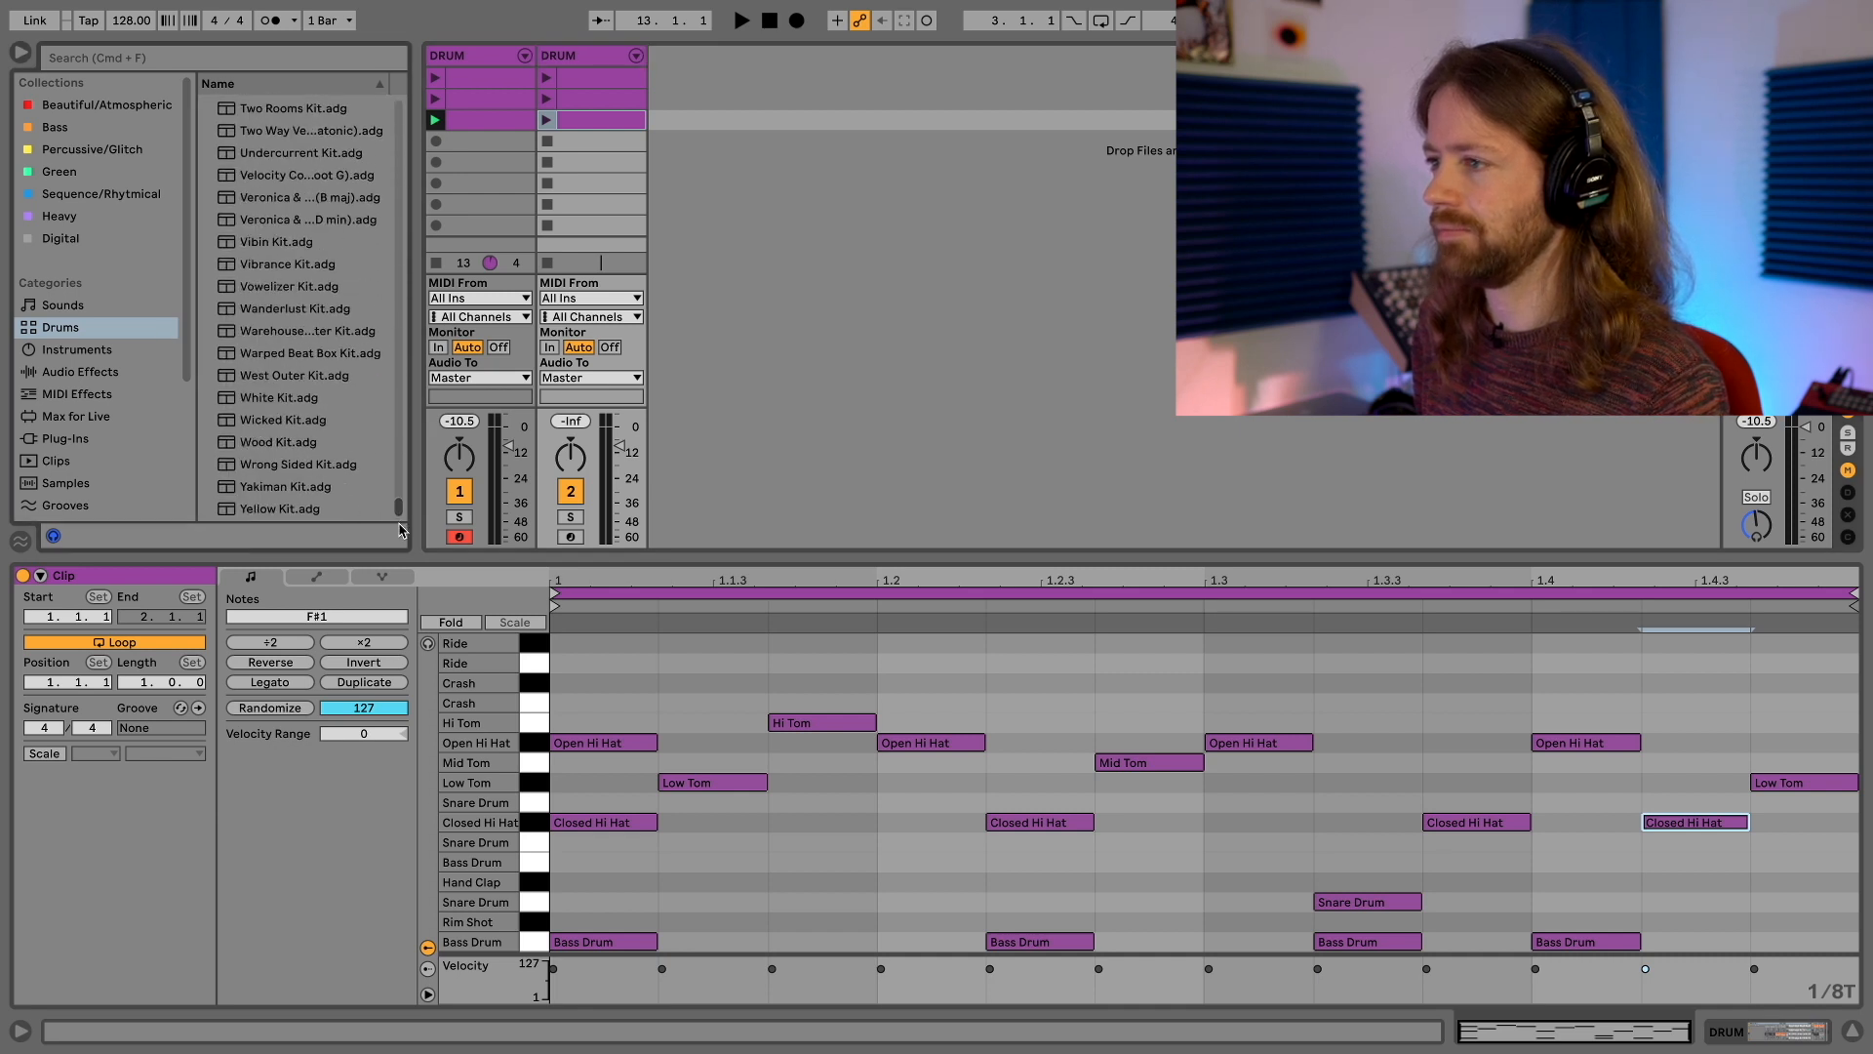
click(261, 265)
key(Return)
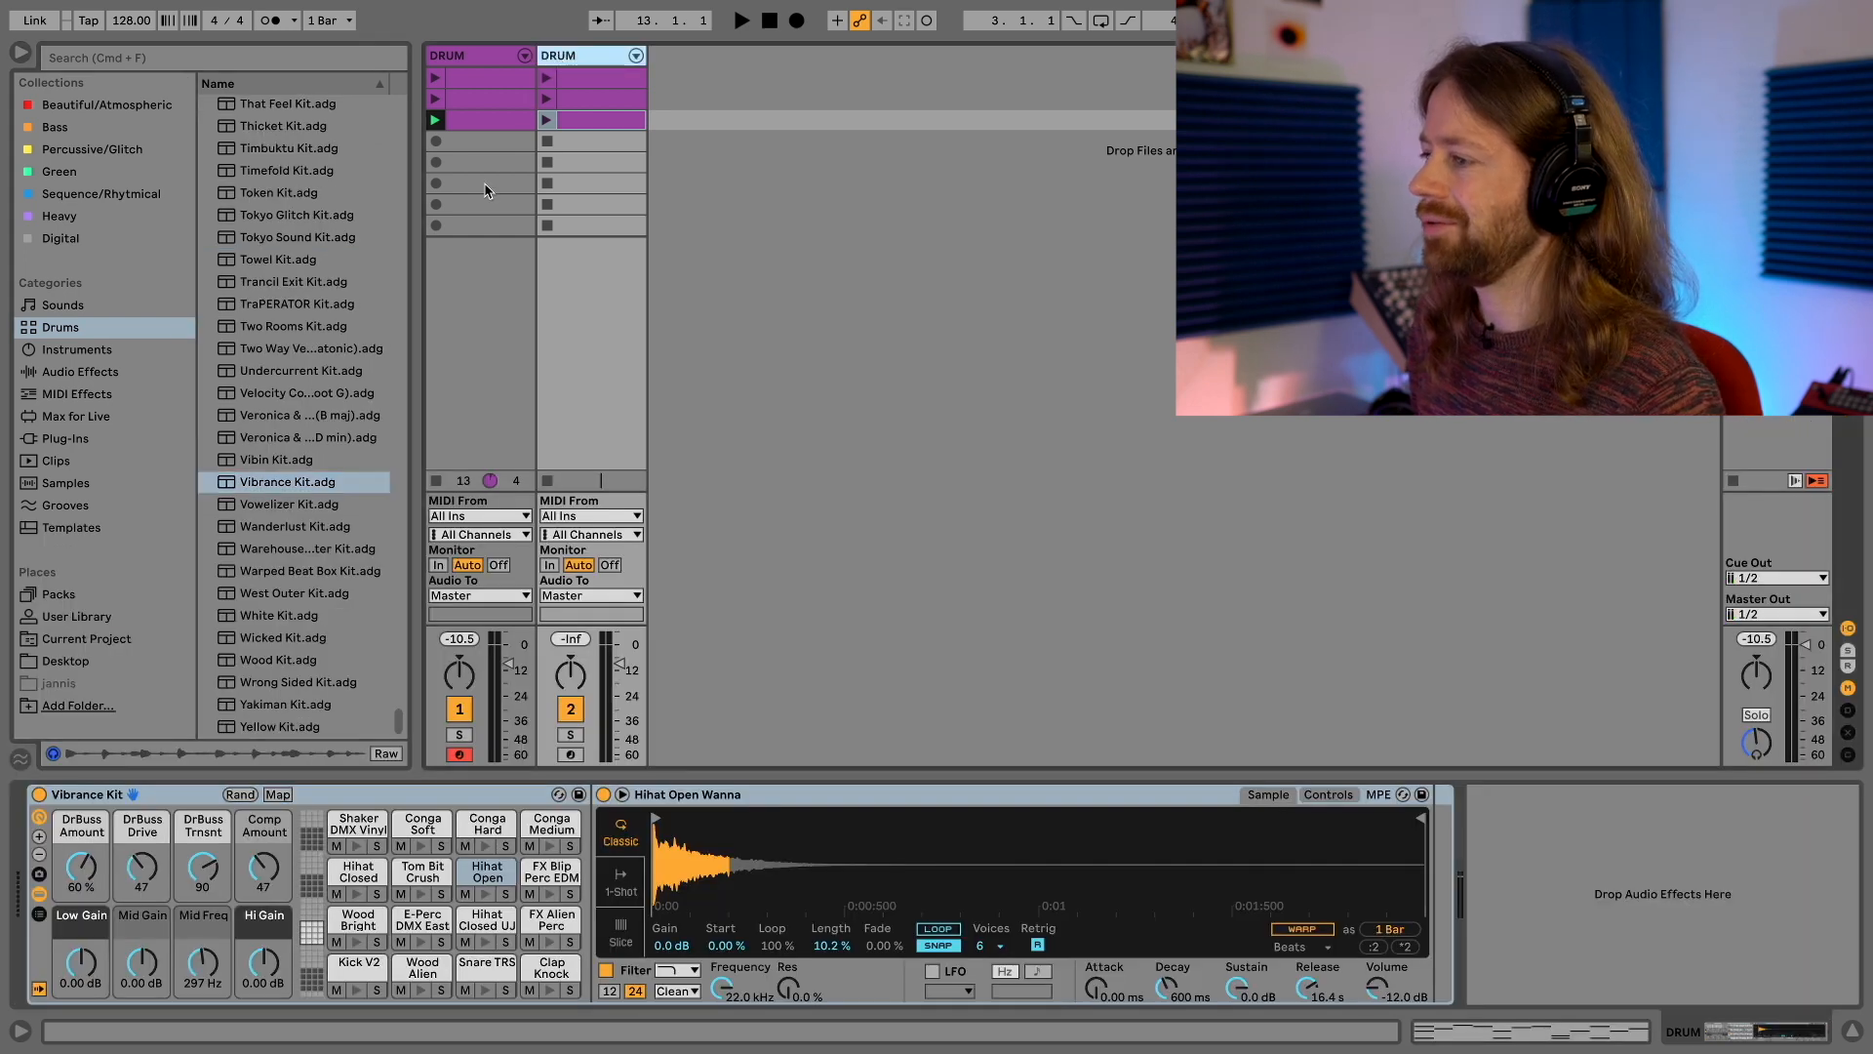
Launch the third clip on the Vibrance Kit track alongside the first track and lower the Vibrance Kit track's volume
click(583, 100)
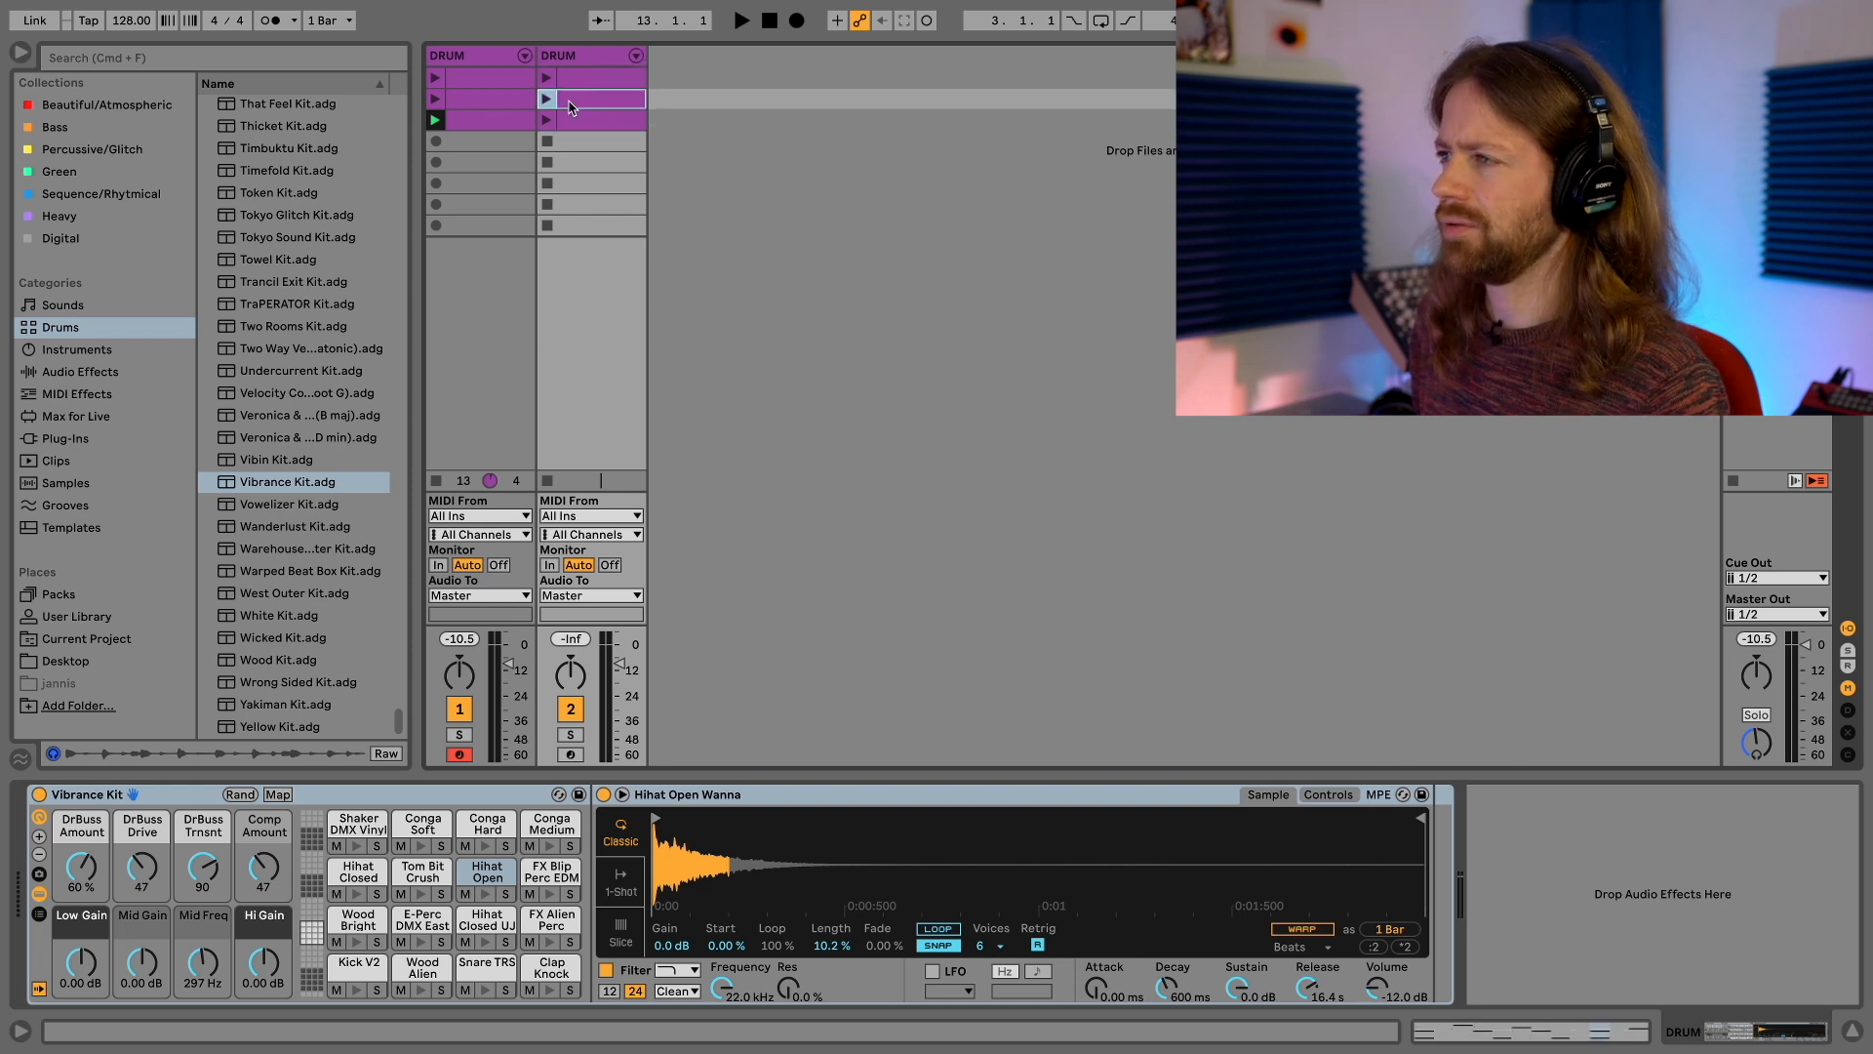
double_click(506, 81)
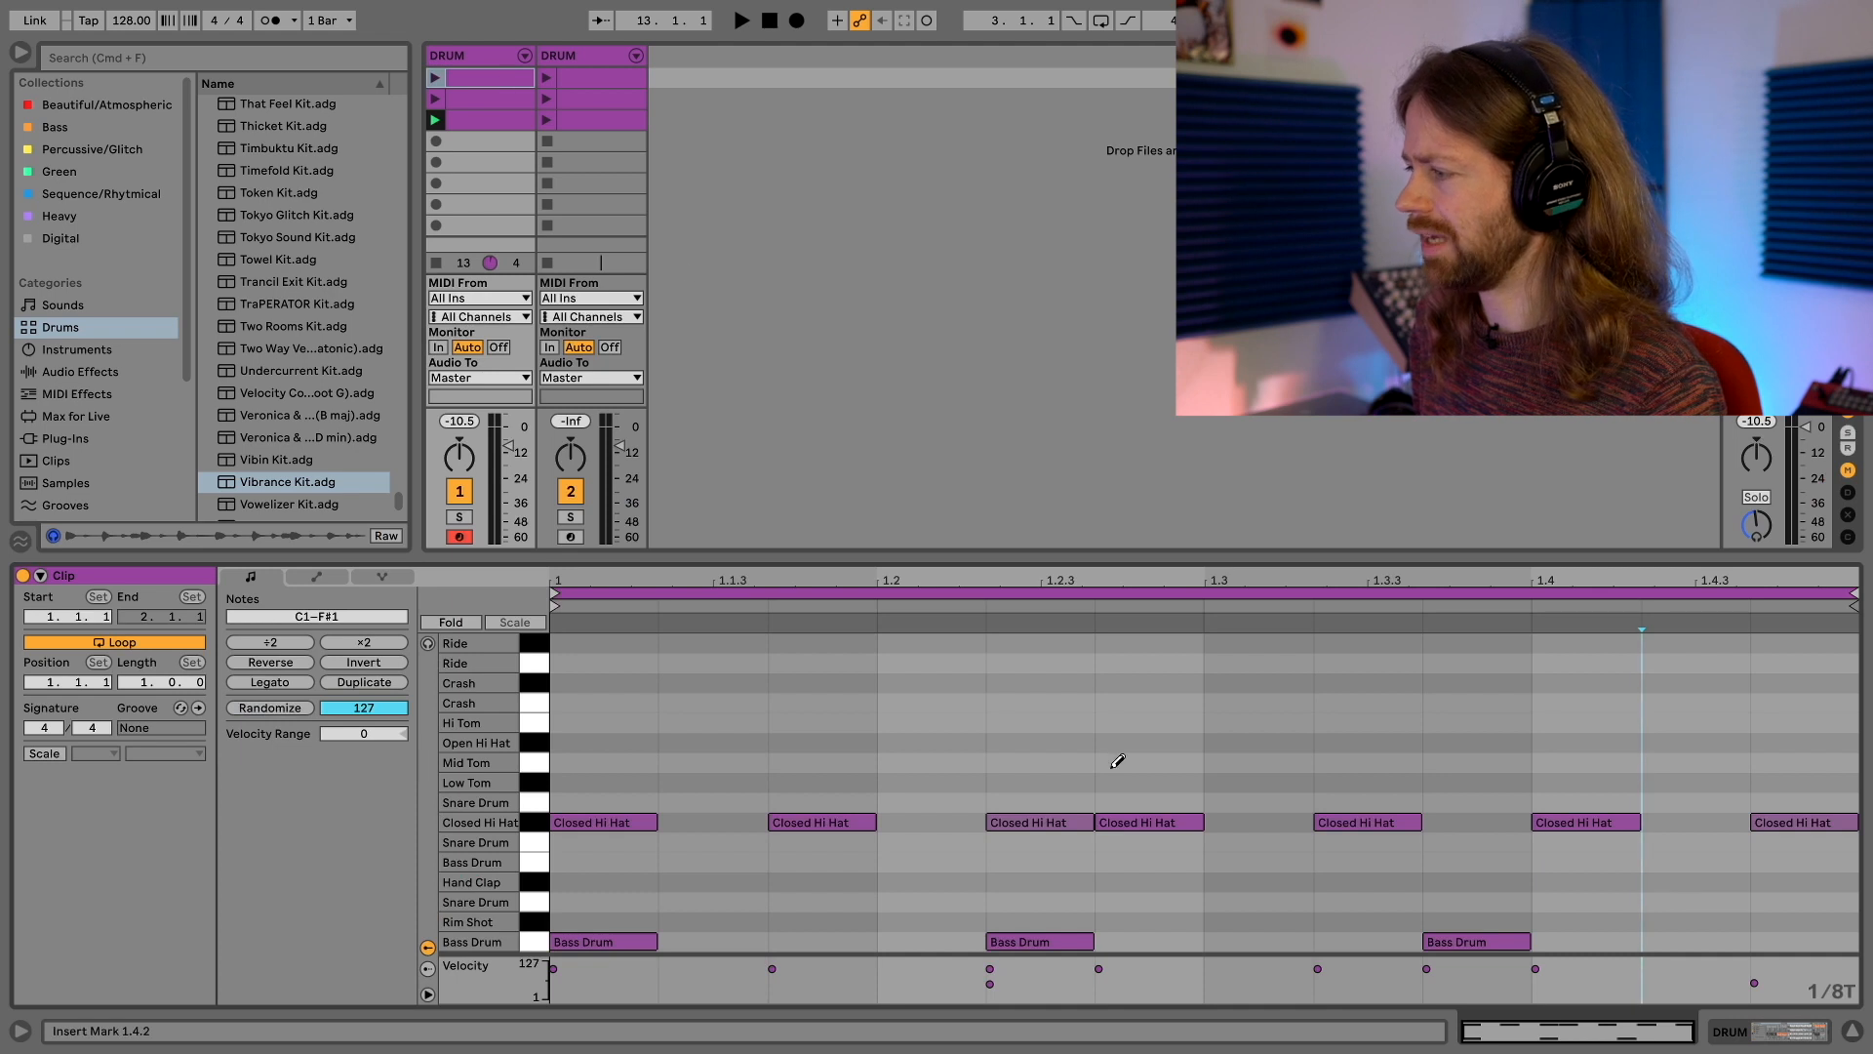
click(597, 121)
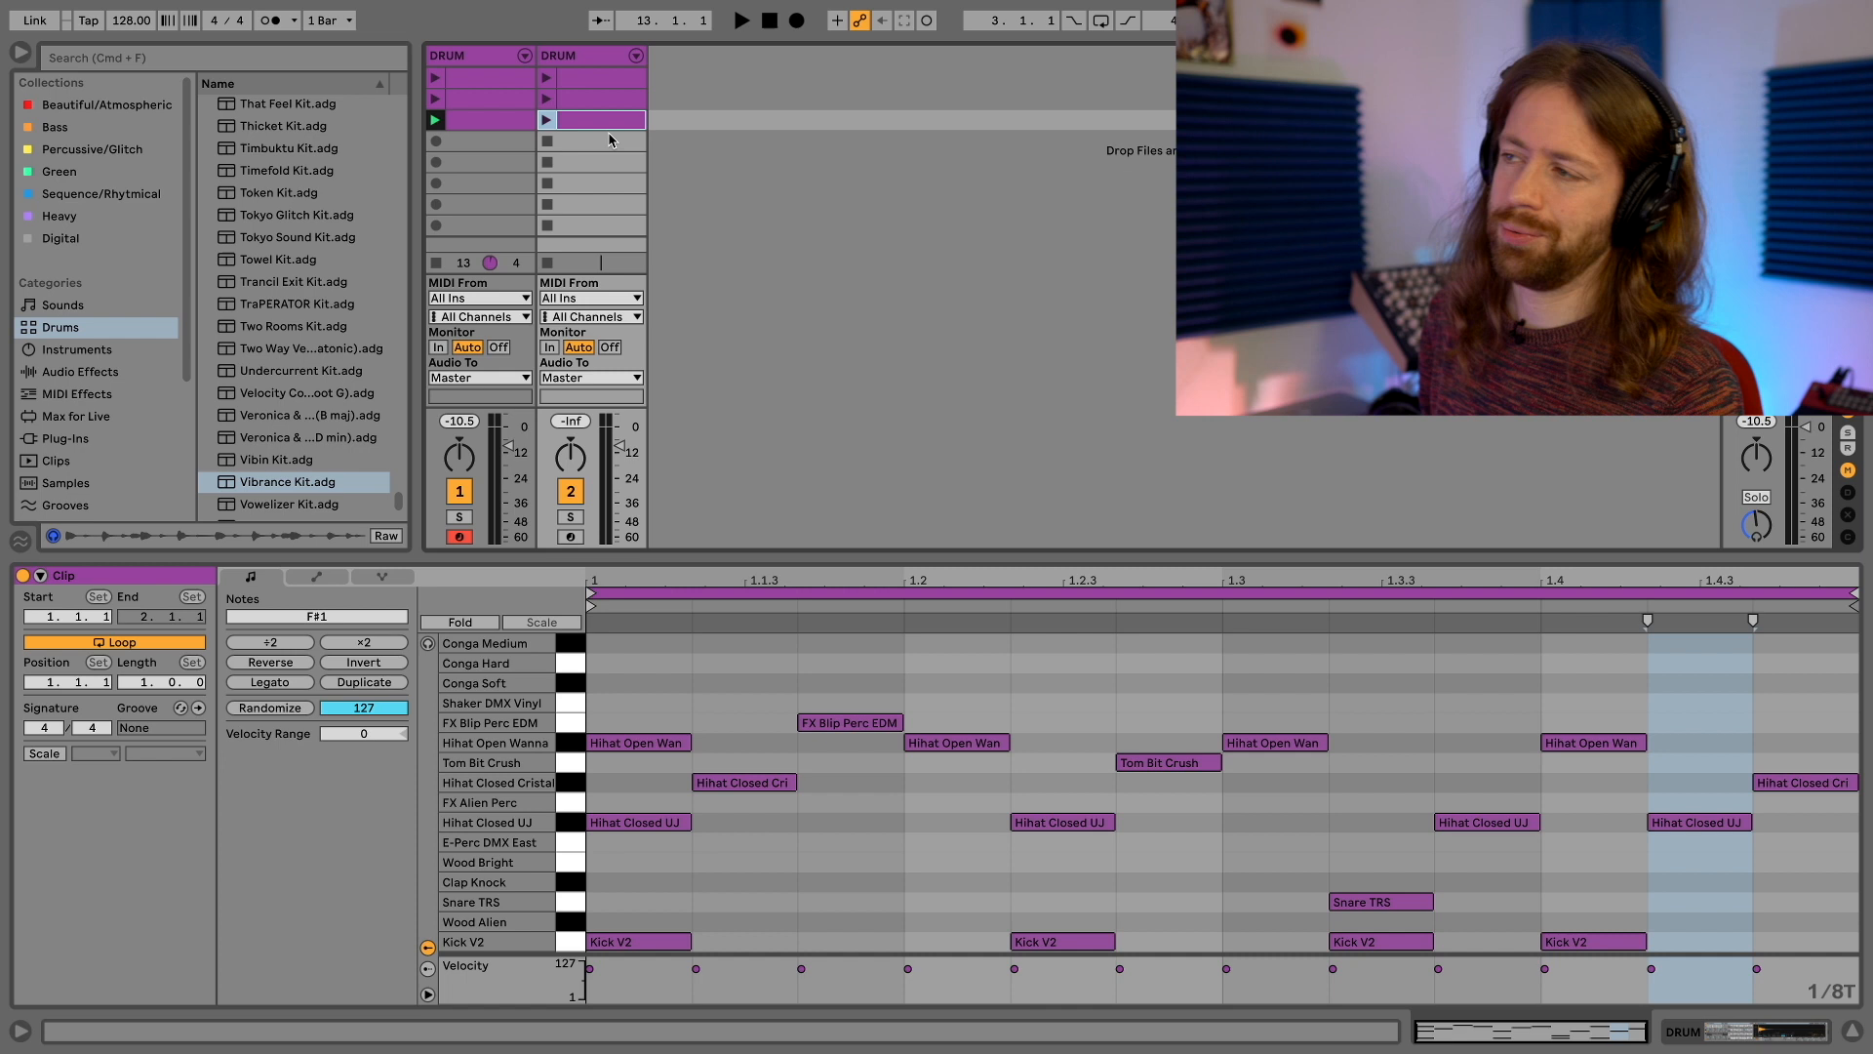
click(547, 121)
drag(617, 444, 619, 466)
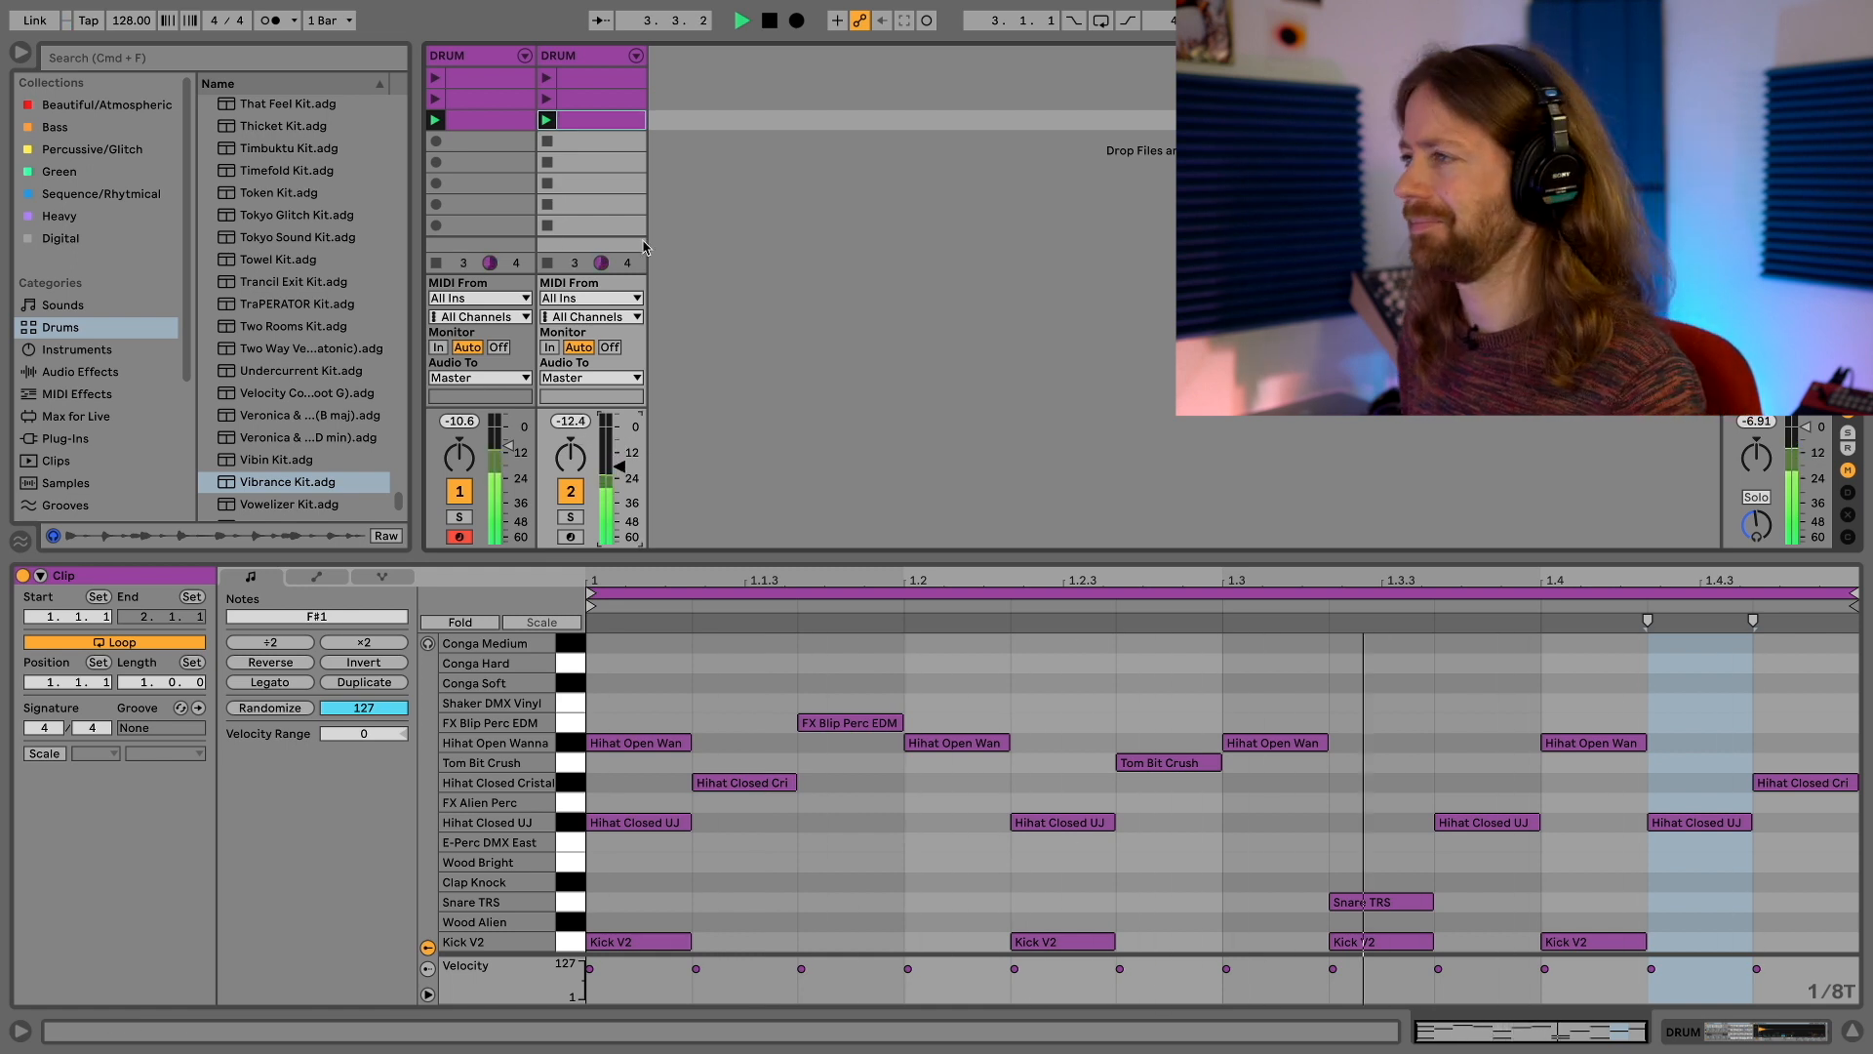
Launch the second and first clips on the Vibrance Kit track against the first track's third clip, and stop playback
click(547, 100)
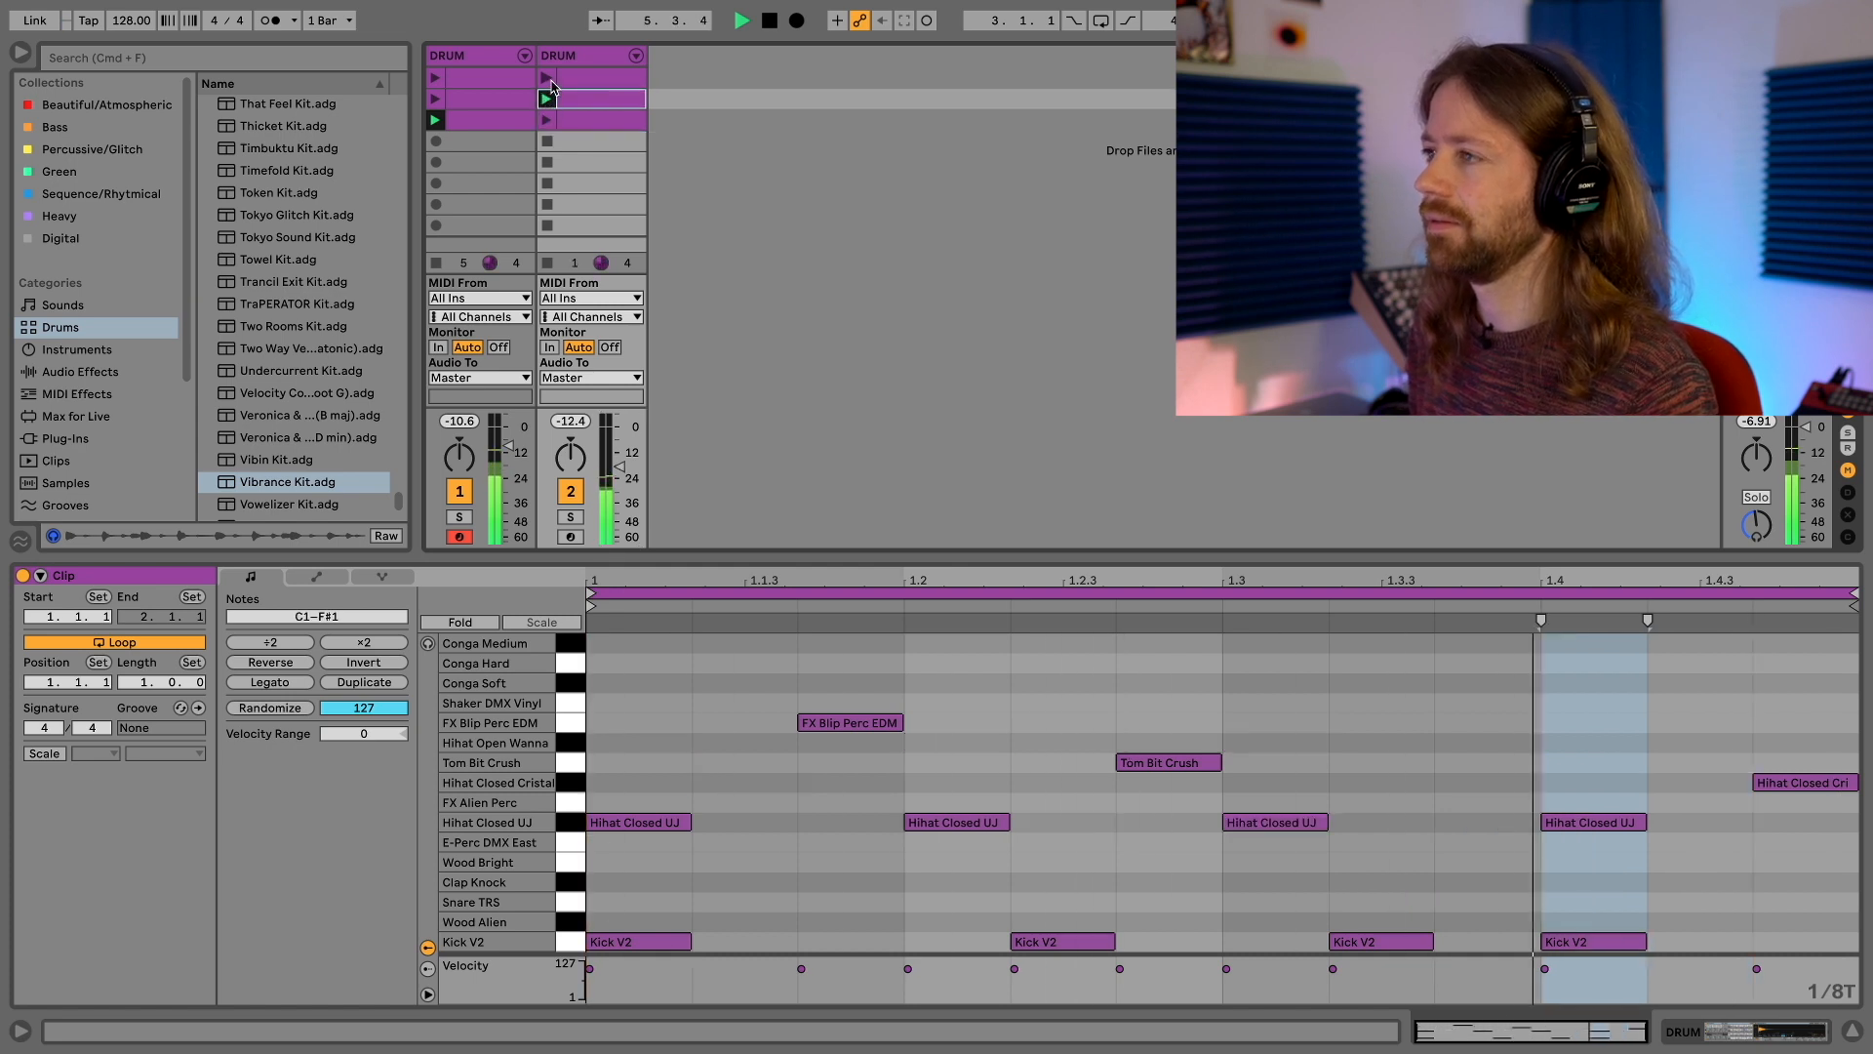
click(548, 80)
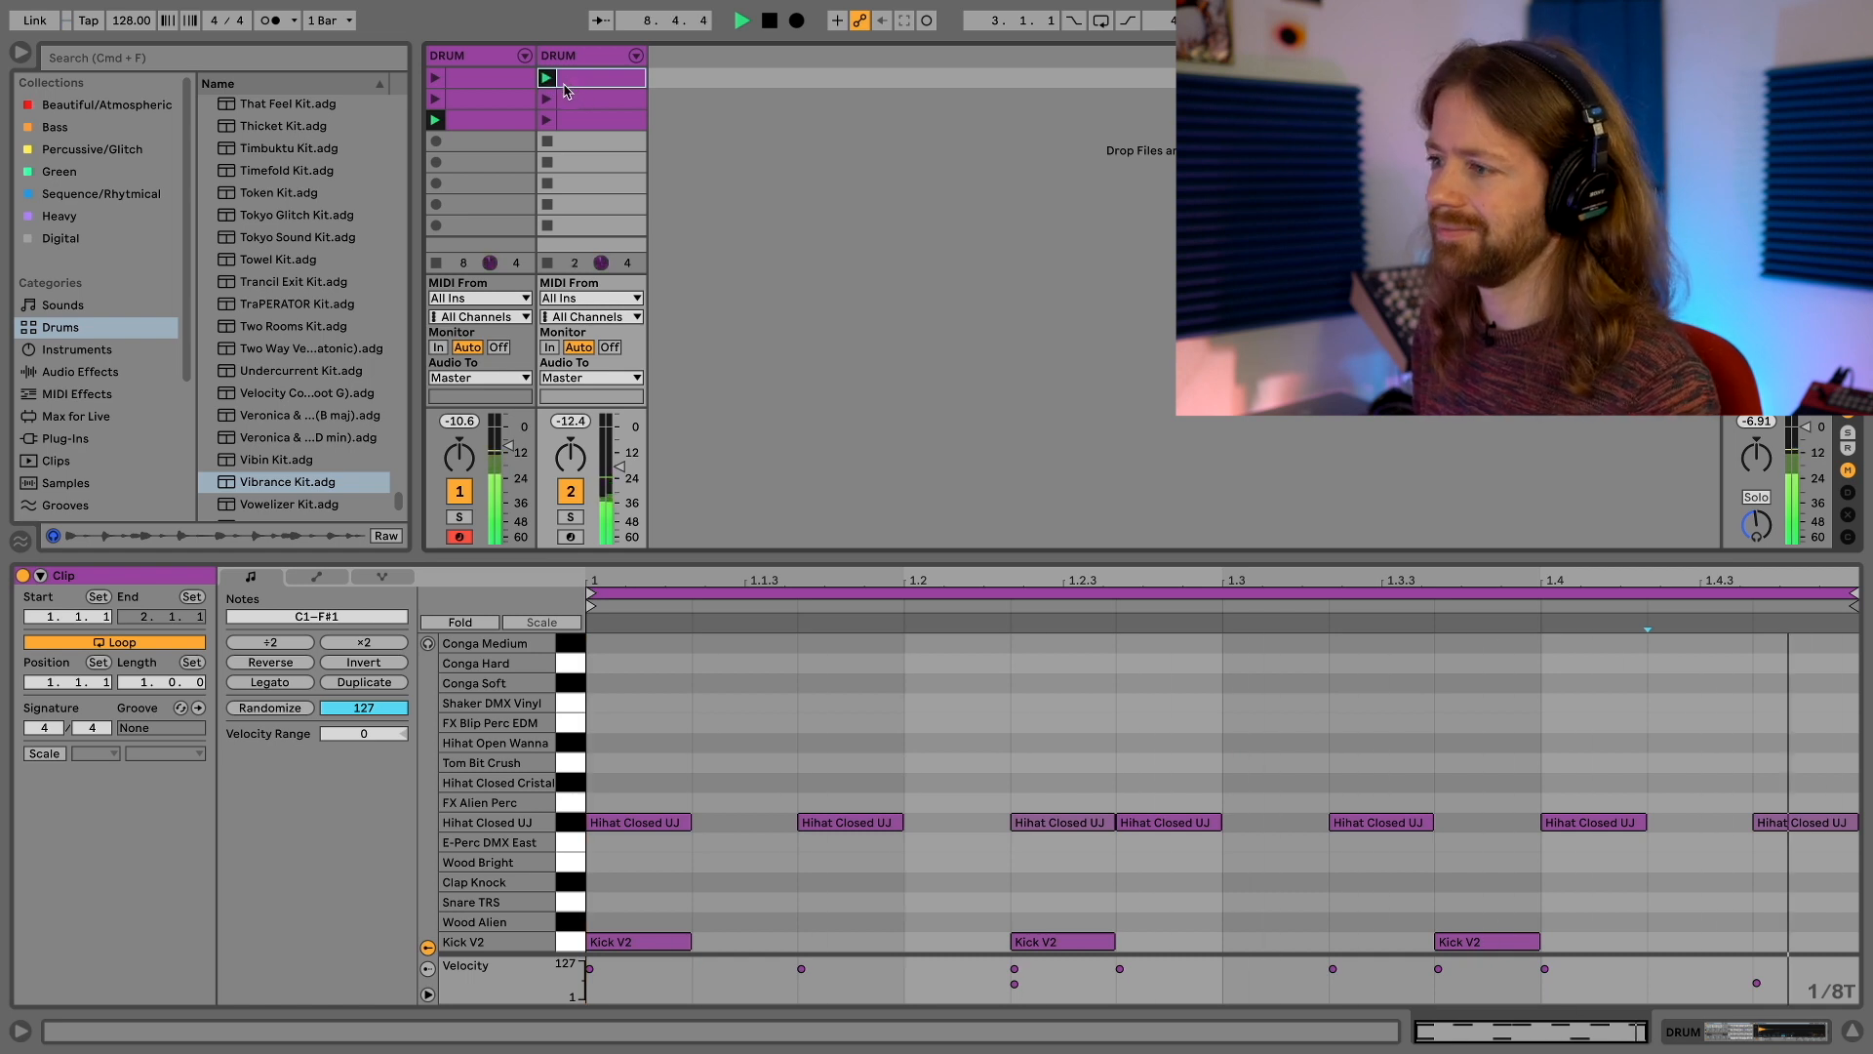
key(space)
Duplicate the second DRUM track and load Kinky Kit.adg onto the new third track
click(564, 66)
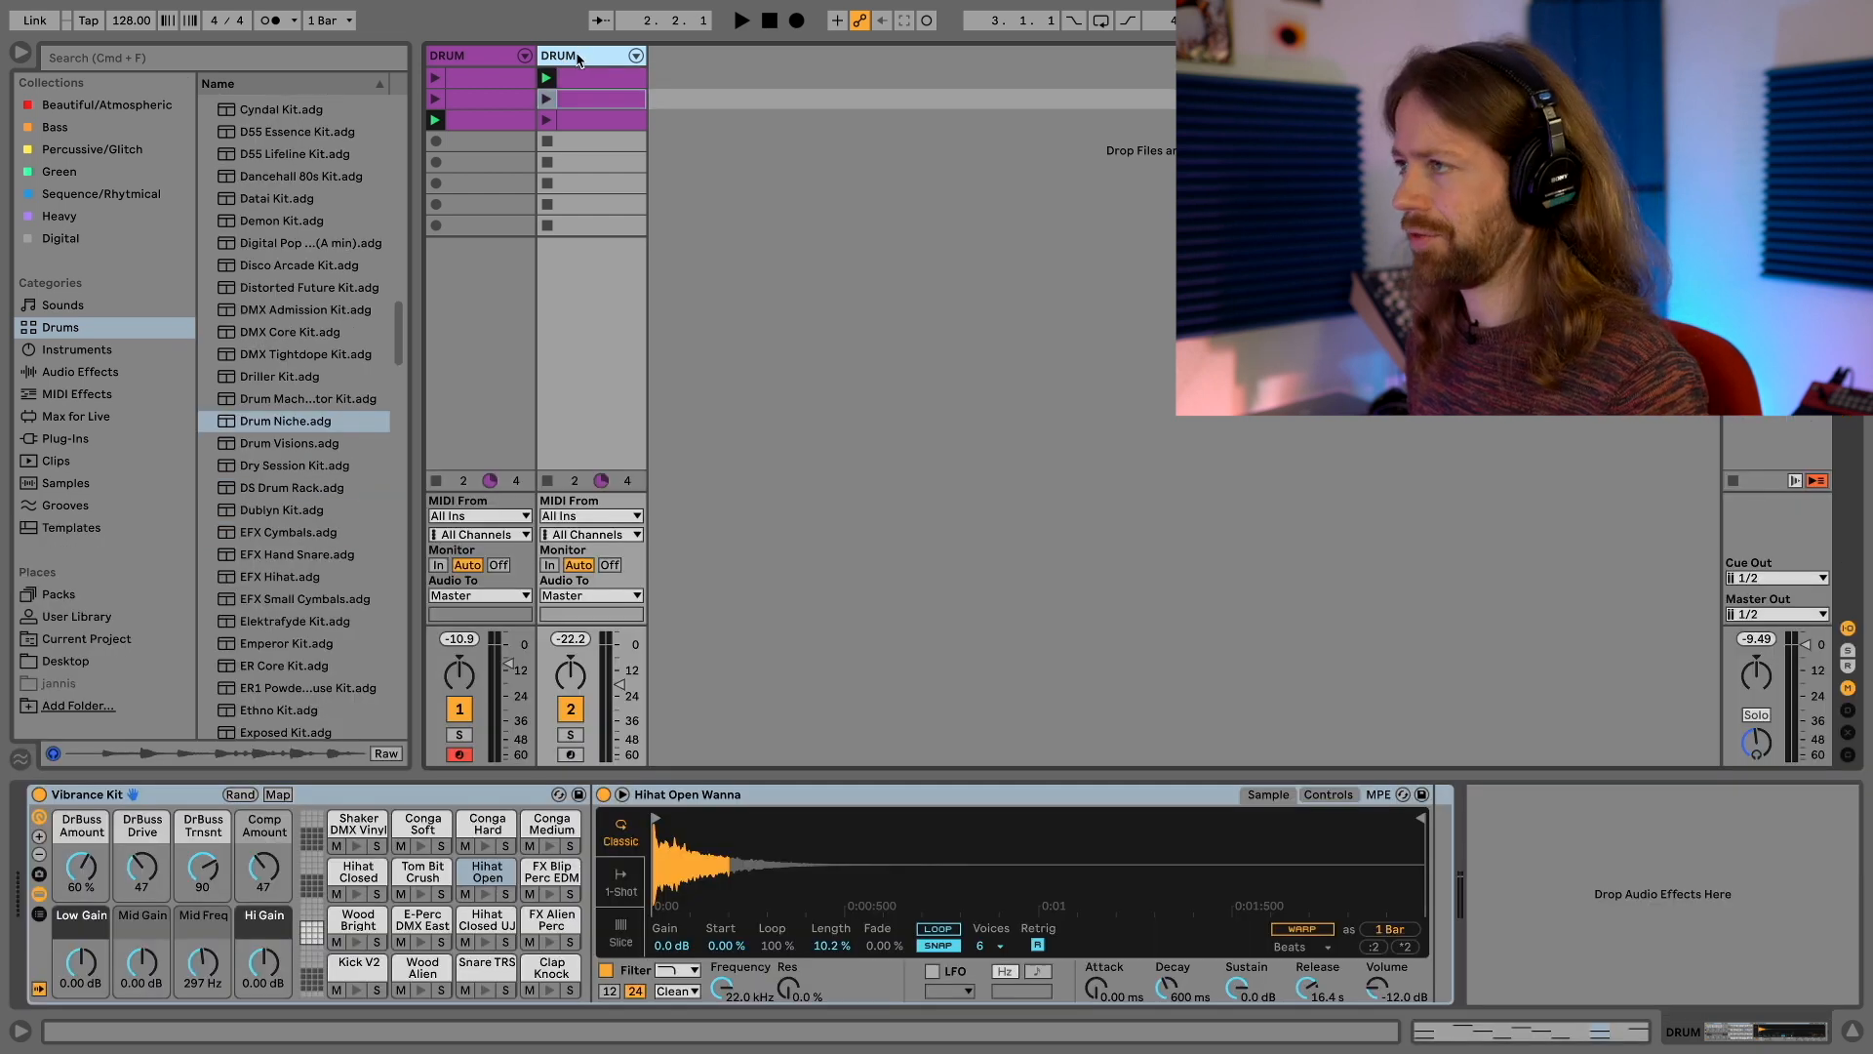
key(super+d)
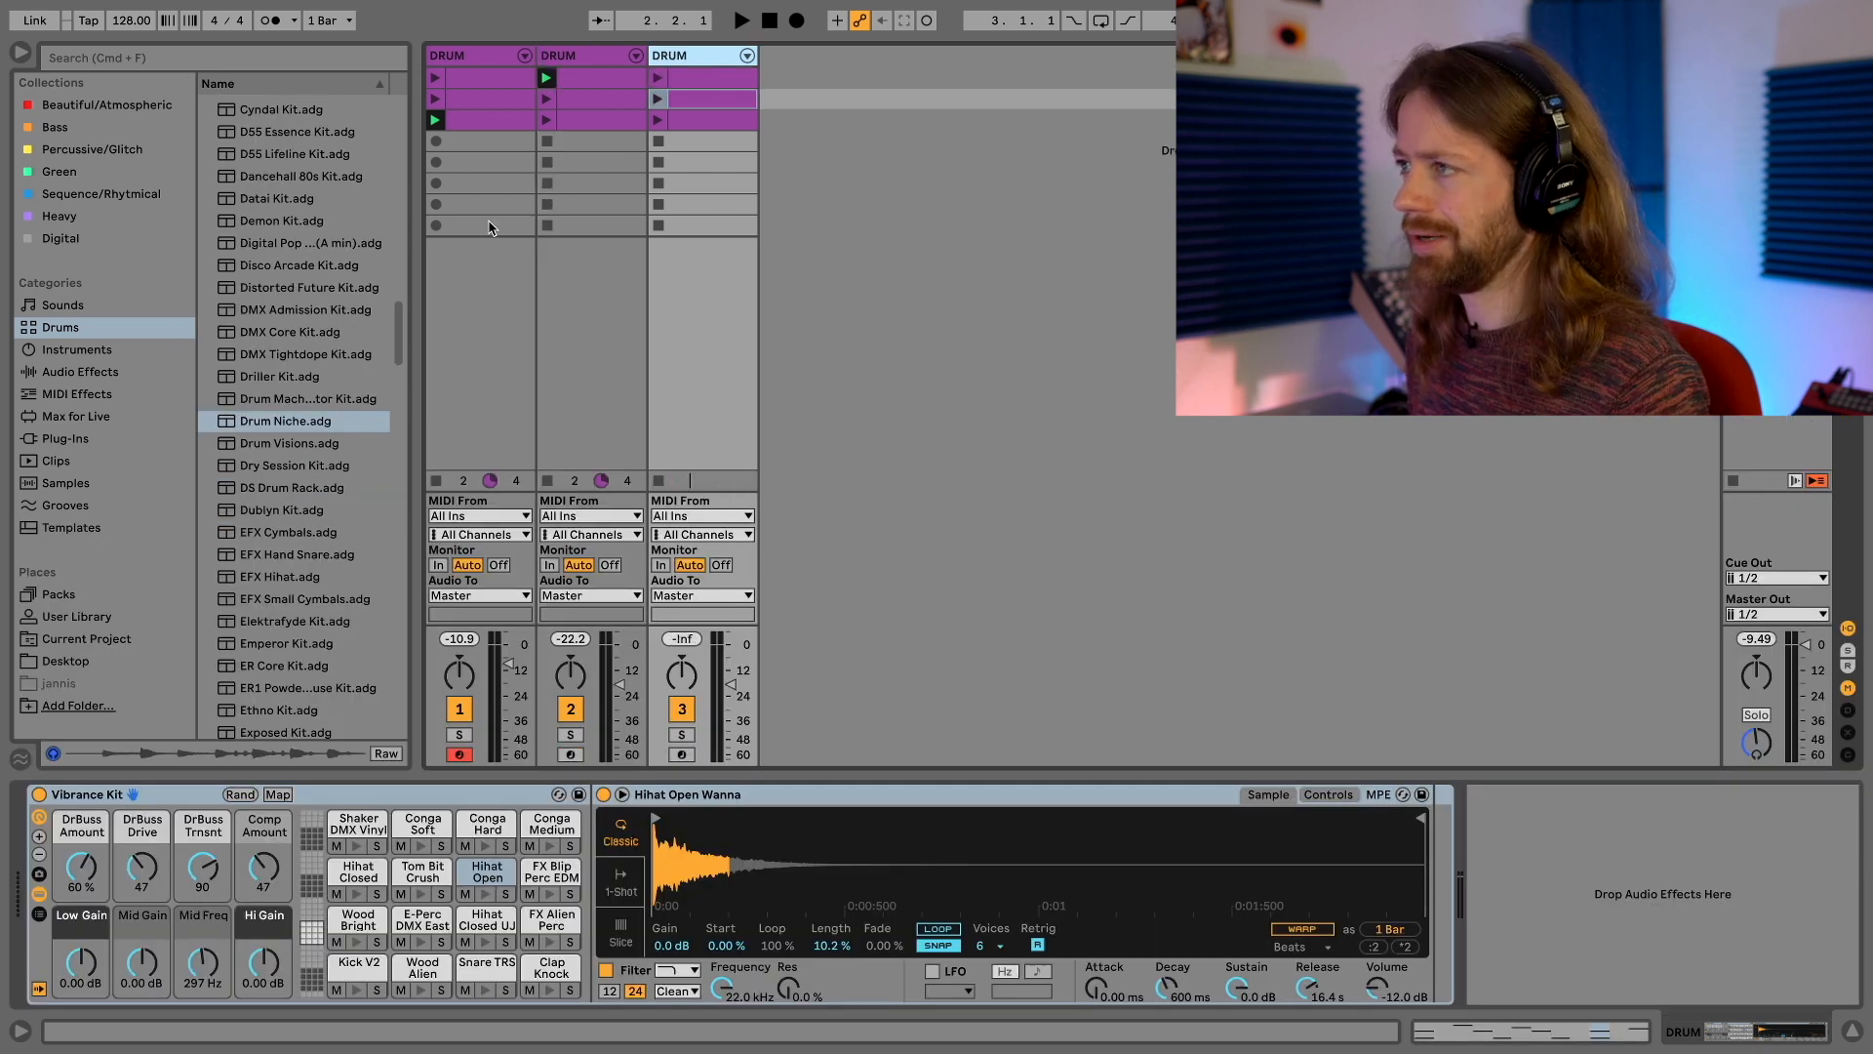
scroll(298, 327, down, 15)
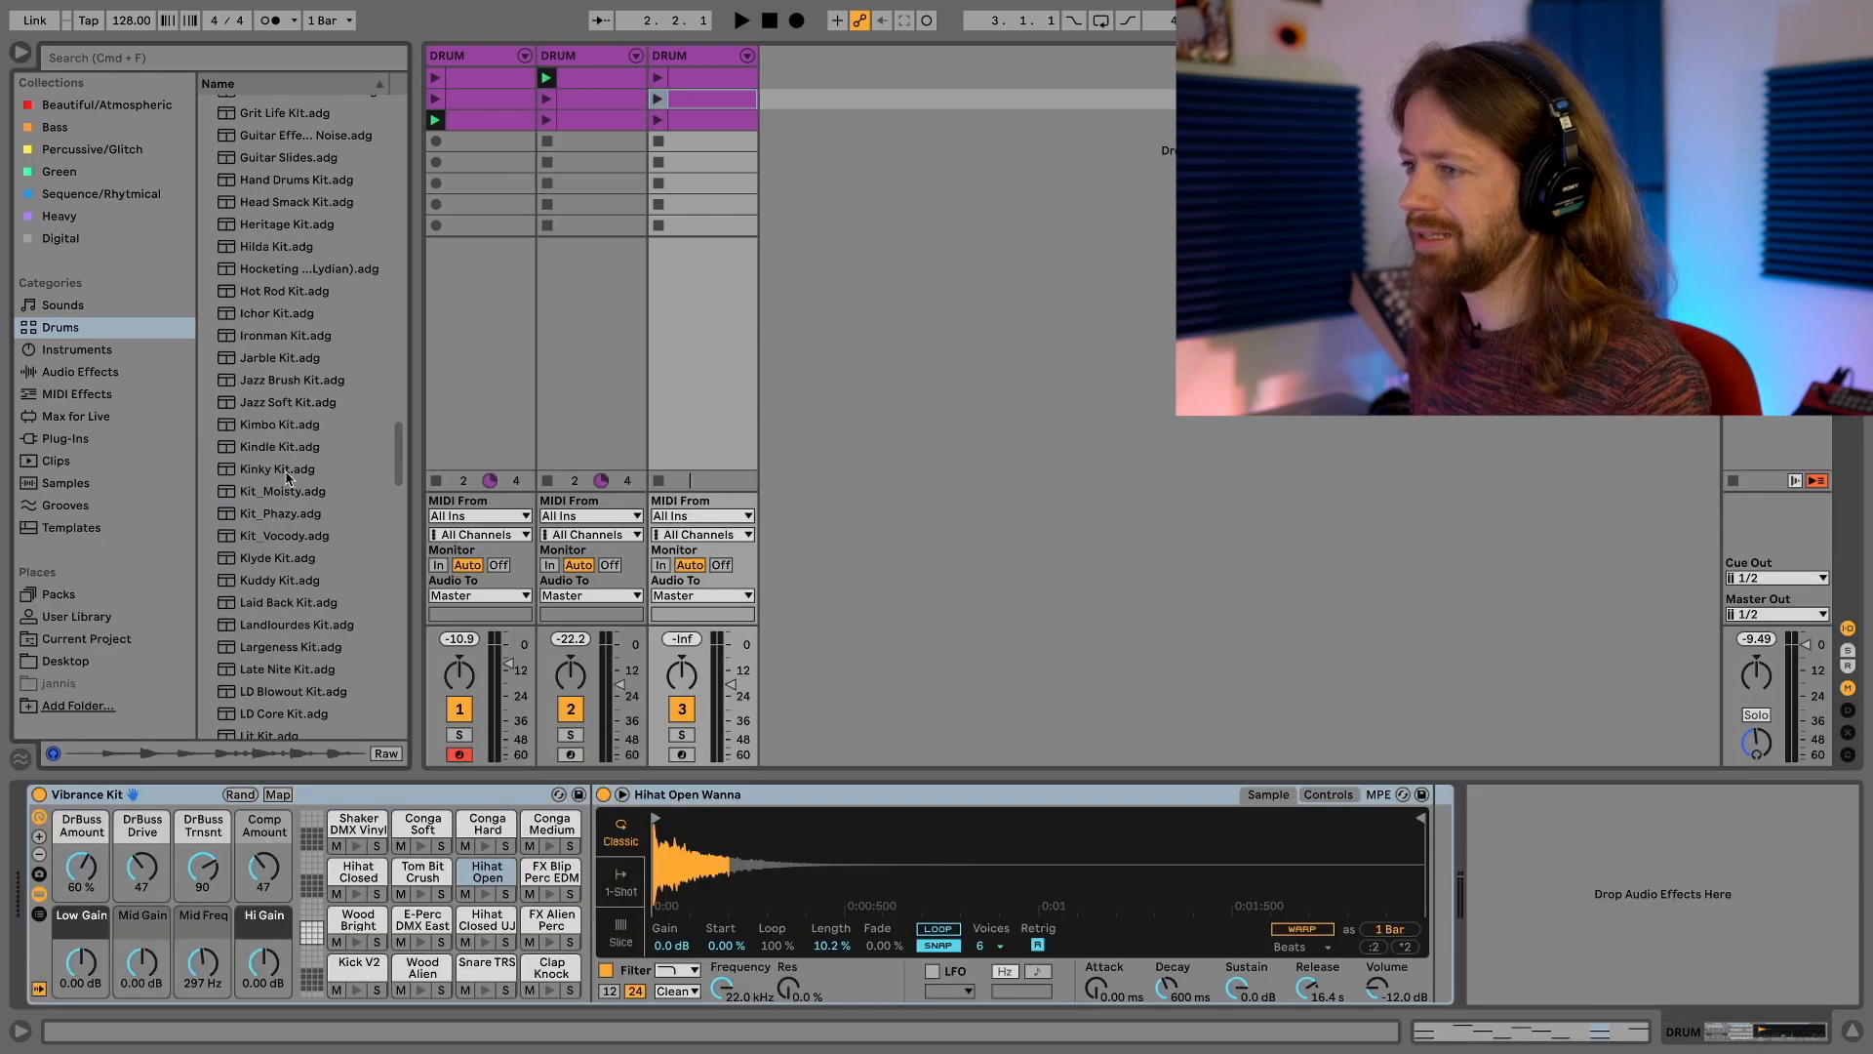
double_click(288, 470)
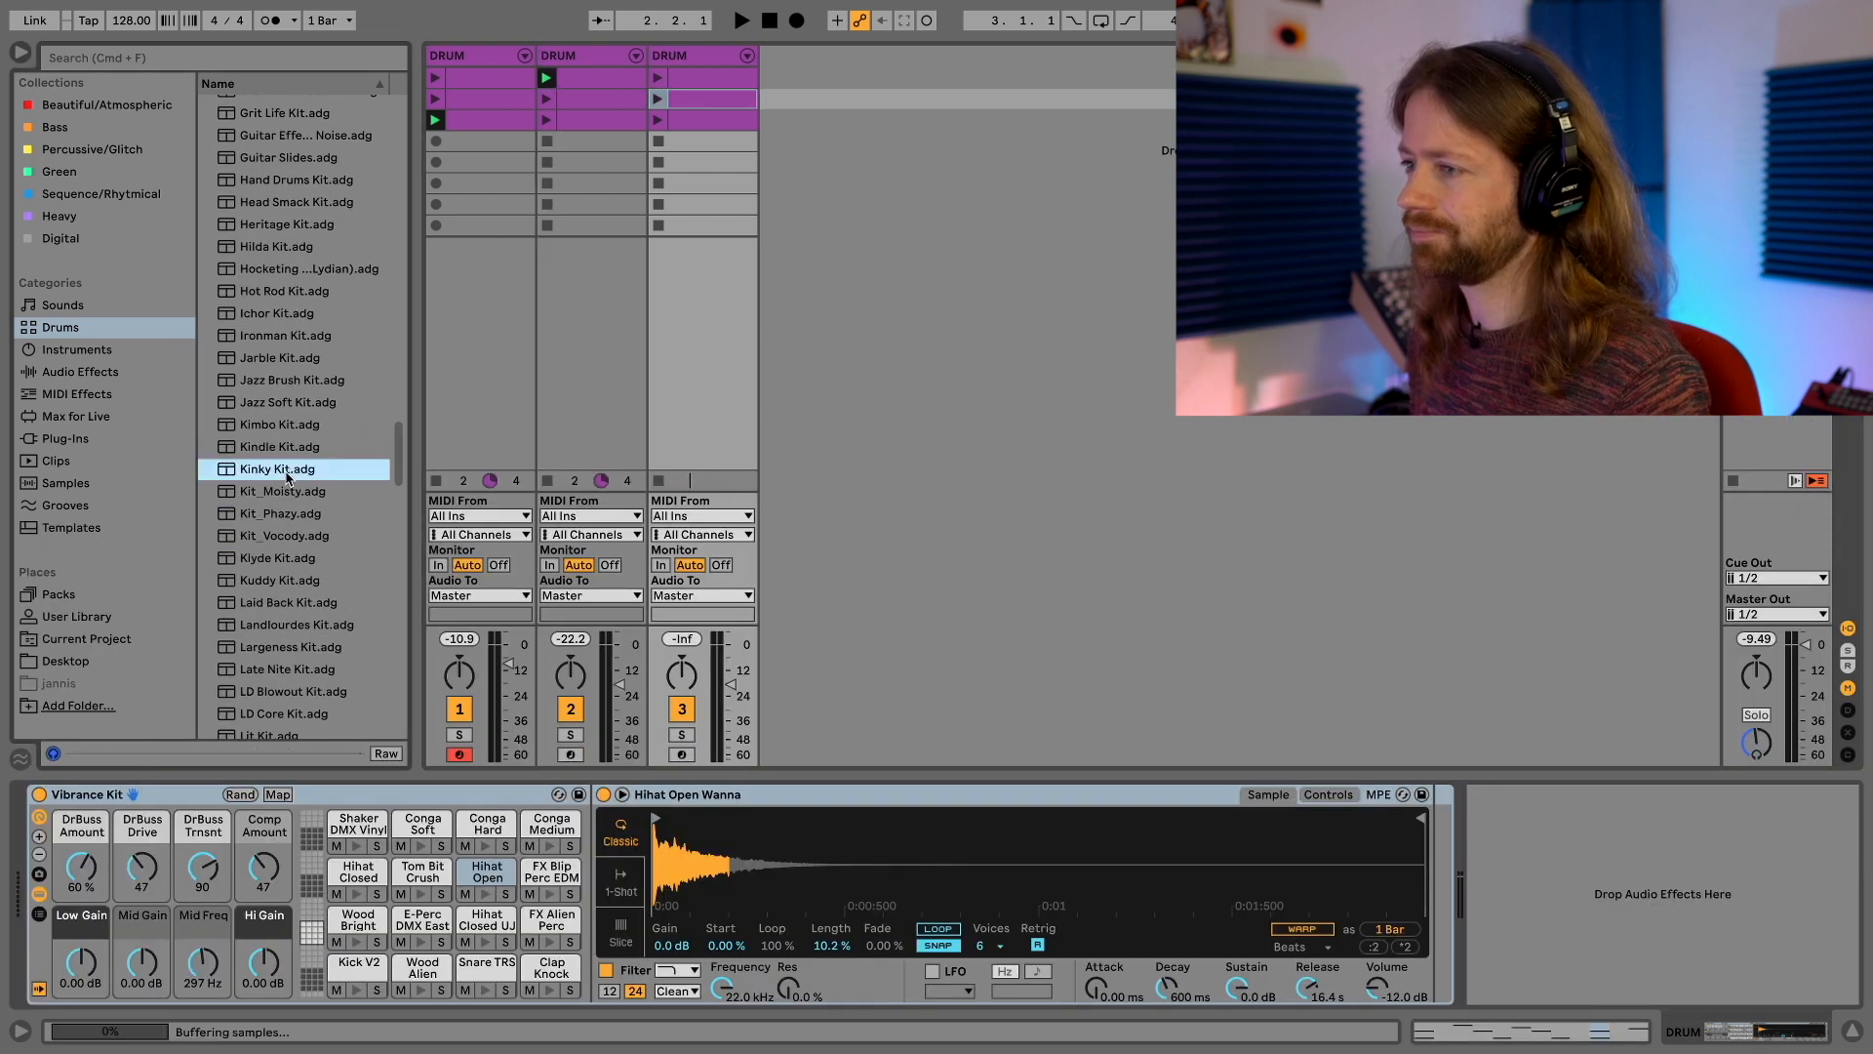
Launch the second, first and third clips in turn on the Kinky Kit track over the other two drum tracks
click(725, 56)
click(658, 101)
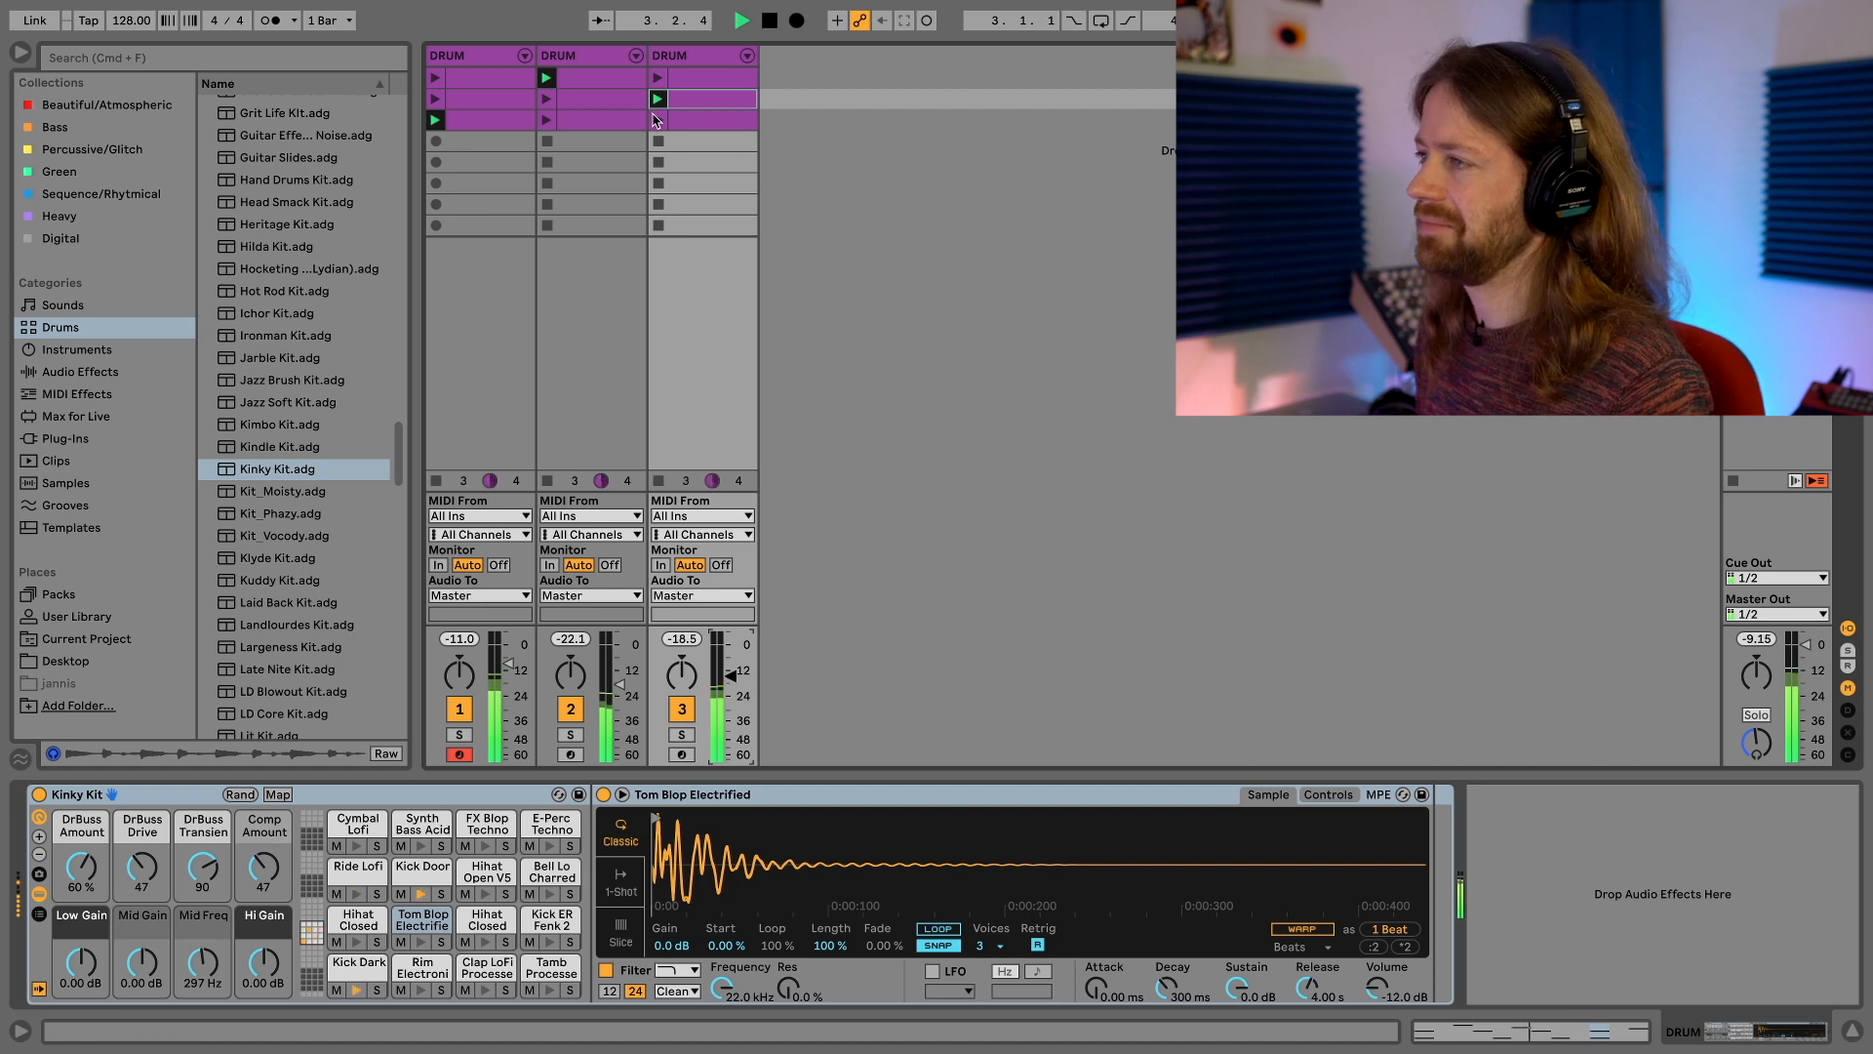
click(657, 78)
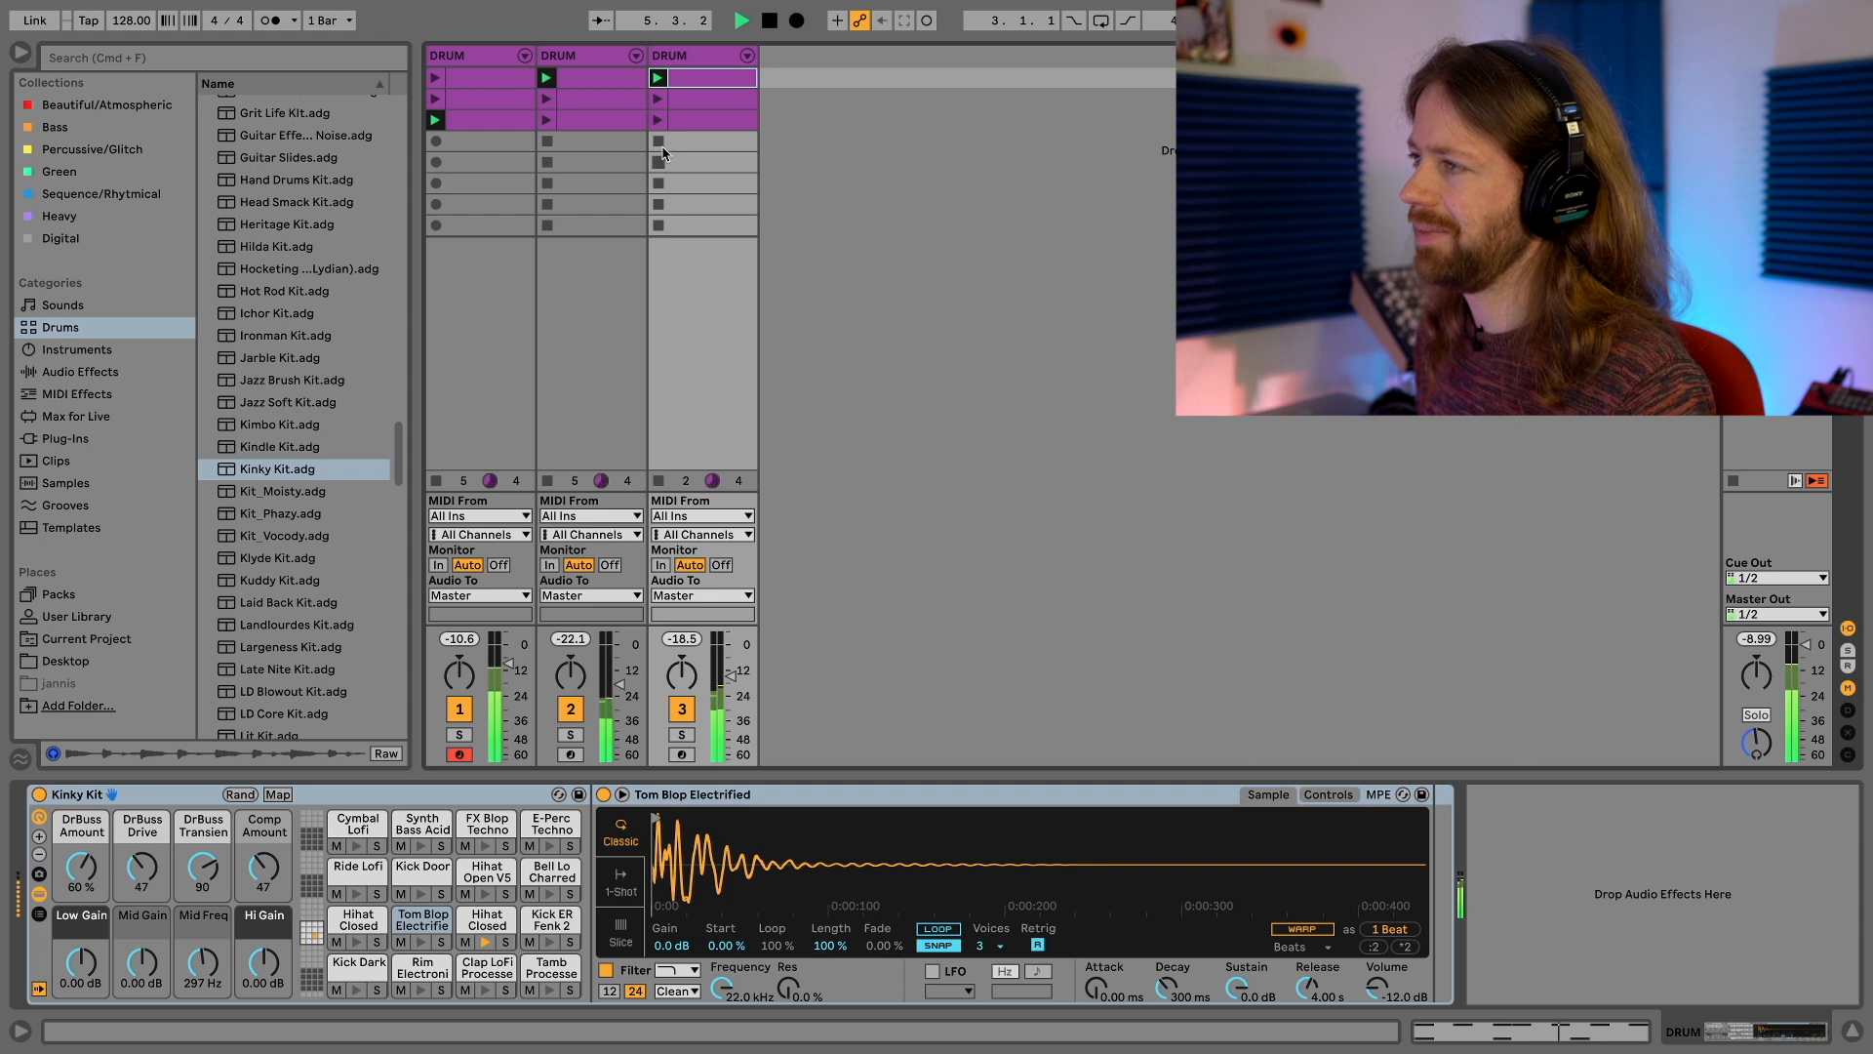
click(659, 121)
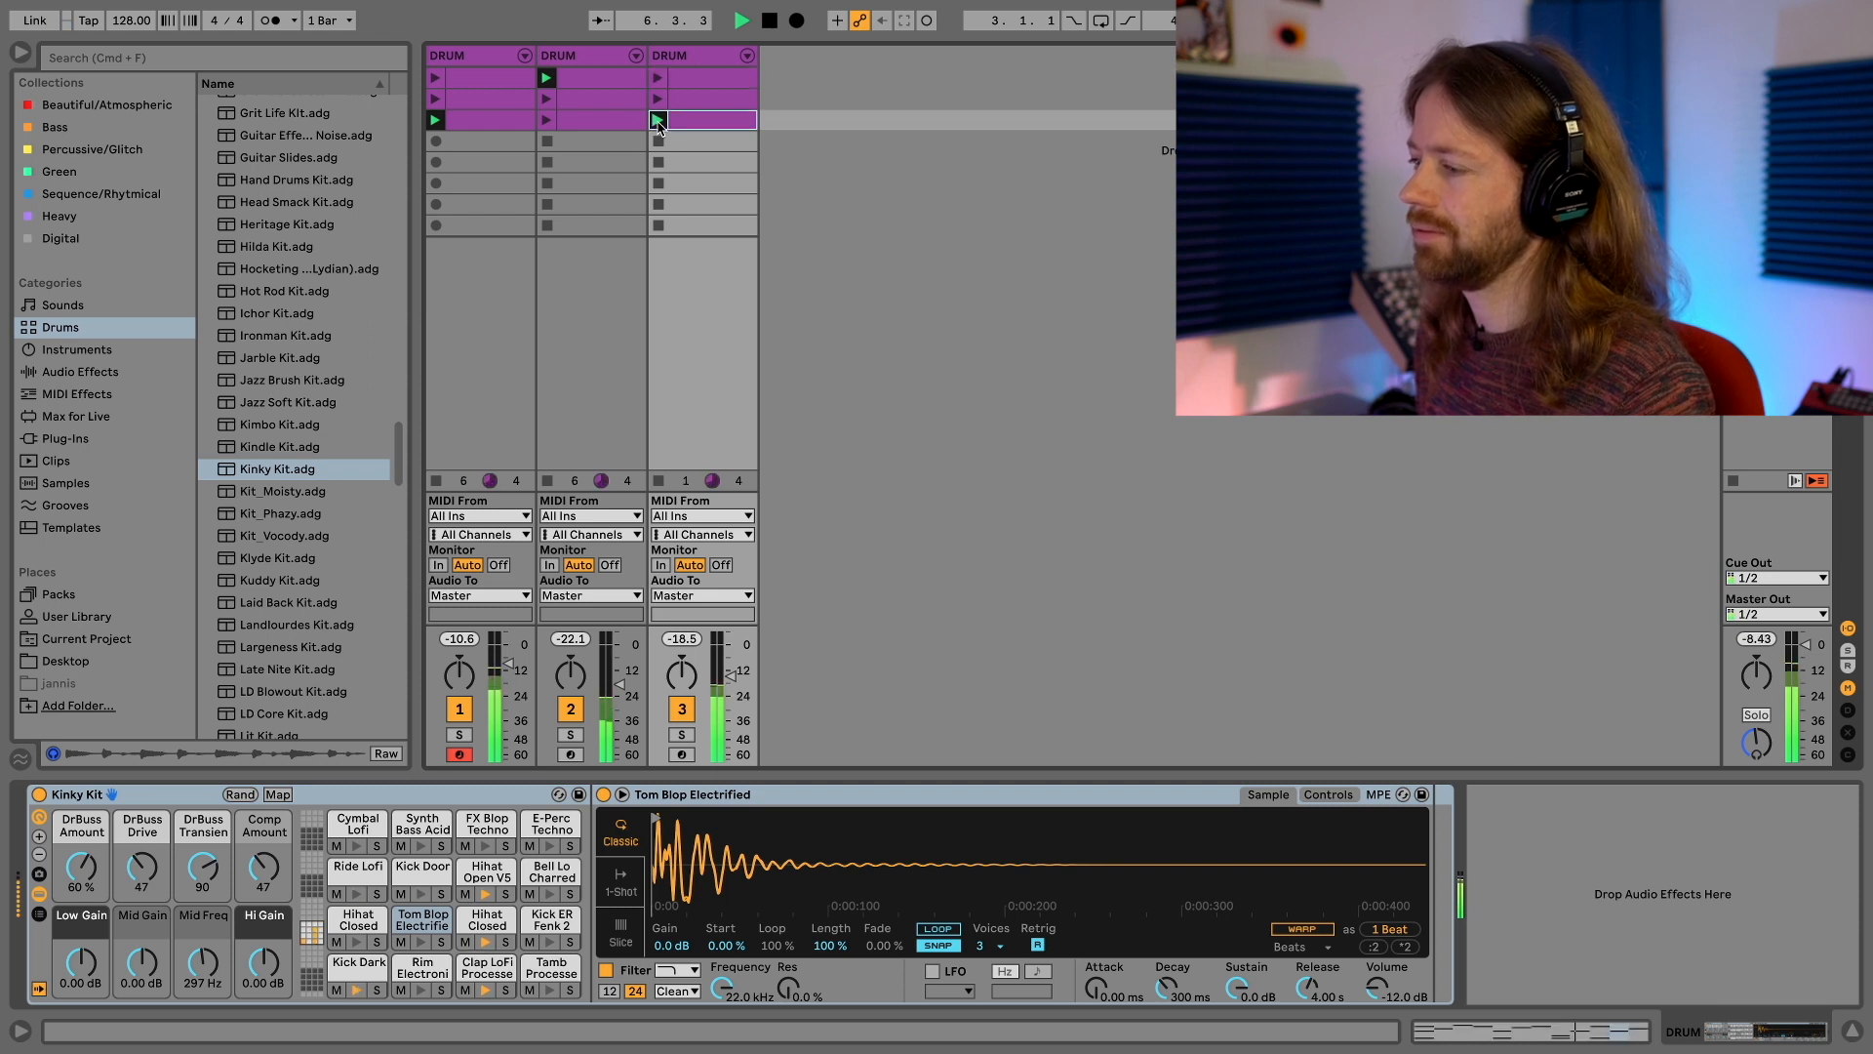